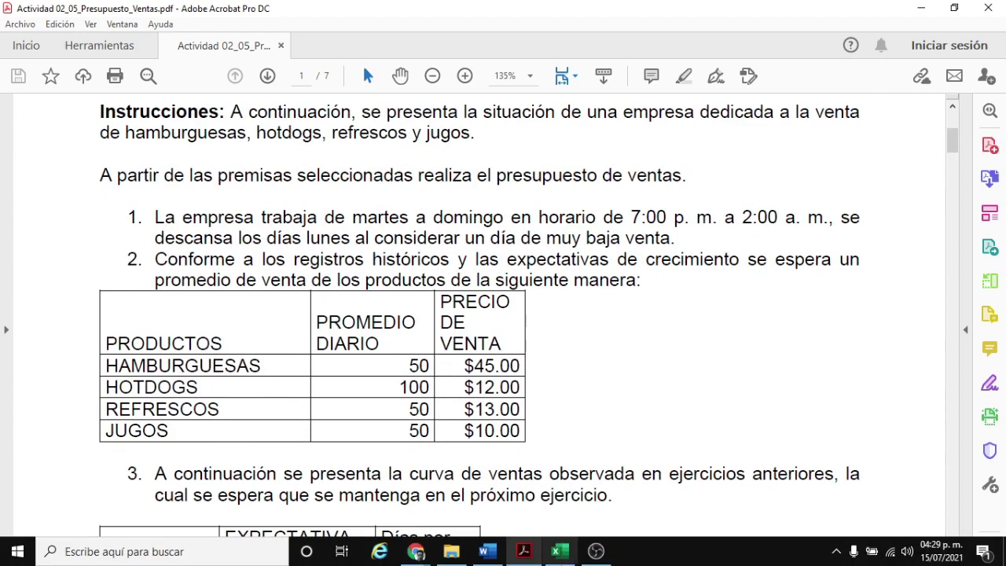
# Step: Switch to the Excel budget workbook, dismiss the licence notice and enlarge the sheet view to 130%
pyautogui.click(568, 555)
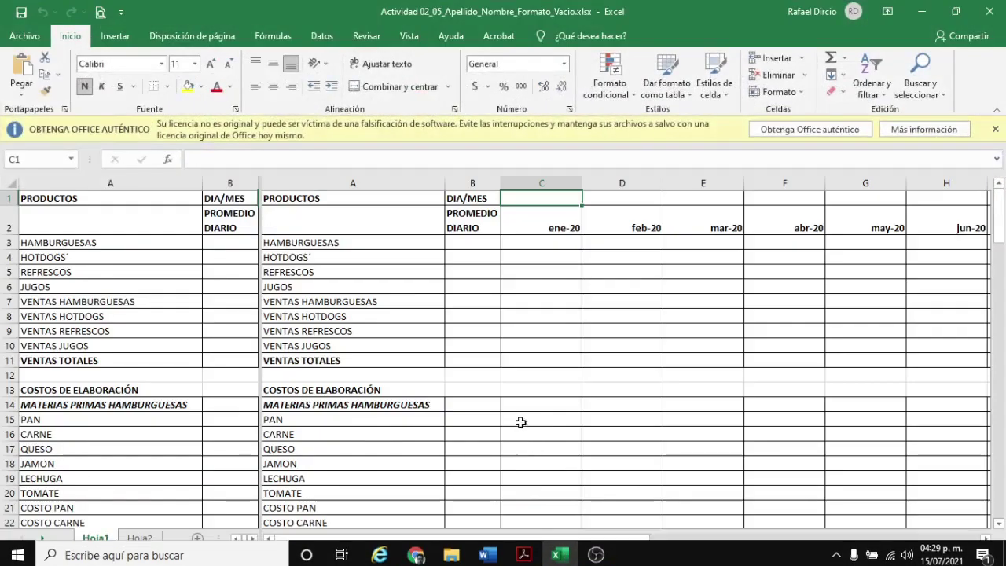
pyautogui.click(995, 128)
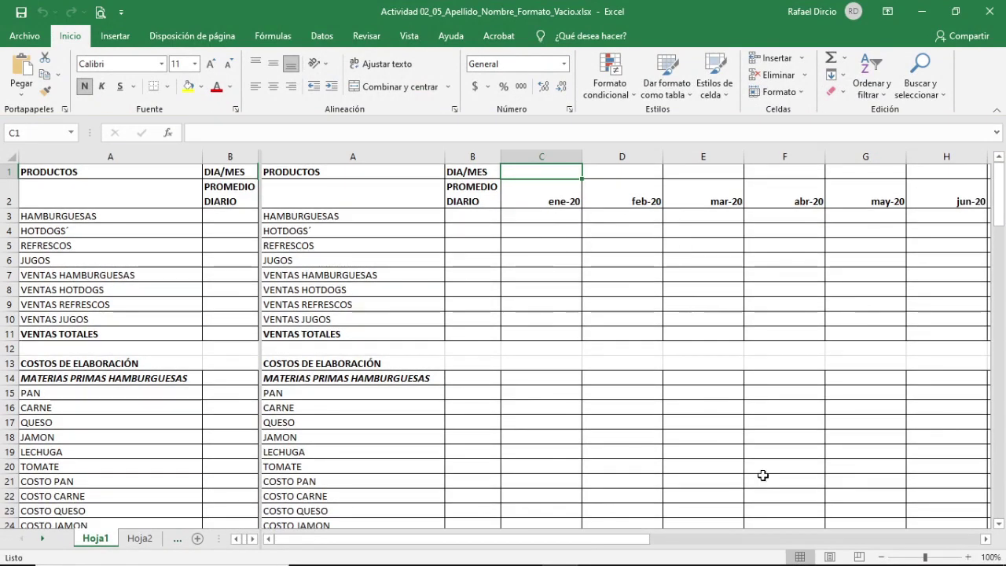
pyautogui.click(968, 558)
pyautogui.click(968, 557)
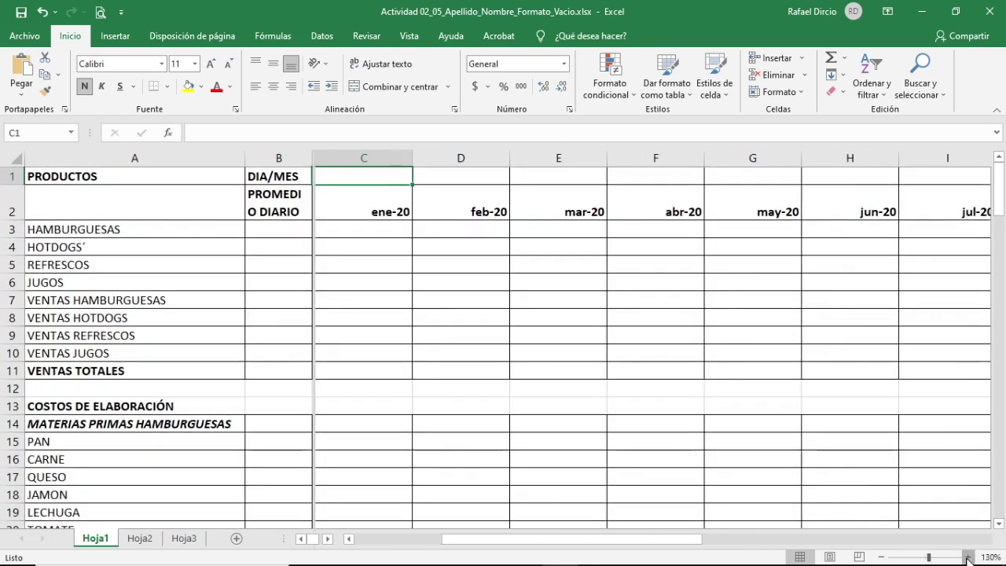
pyautogui.click(969, 557)
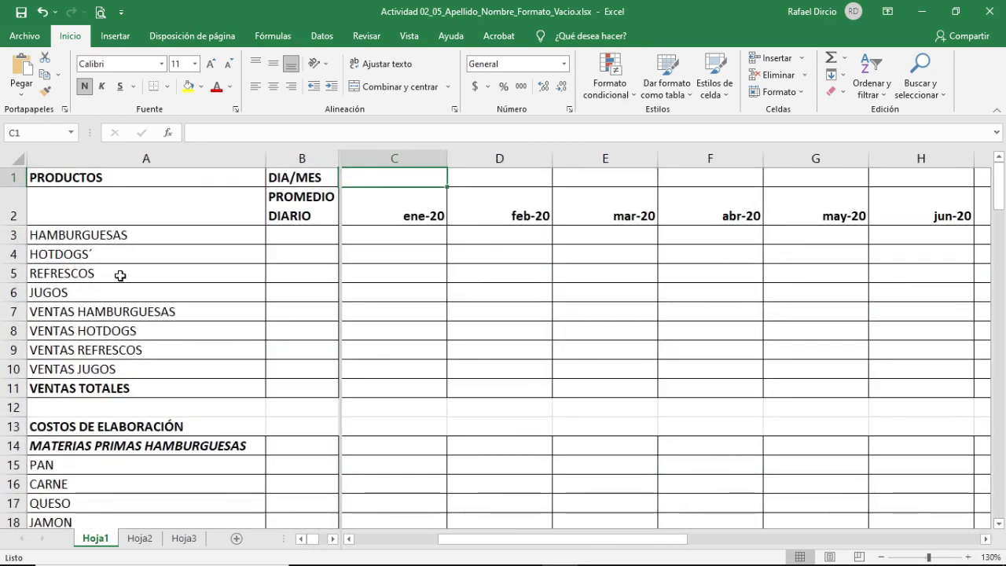
# Step: Review the HAMBURGUESAS, HOTDOGS, REFRESCOS and JUGOS product rows in column A of Hoja1
pyautogui.click(125, 236)
pyautogui.click(99, 254)
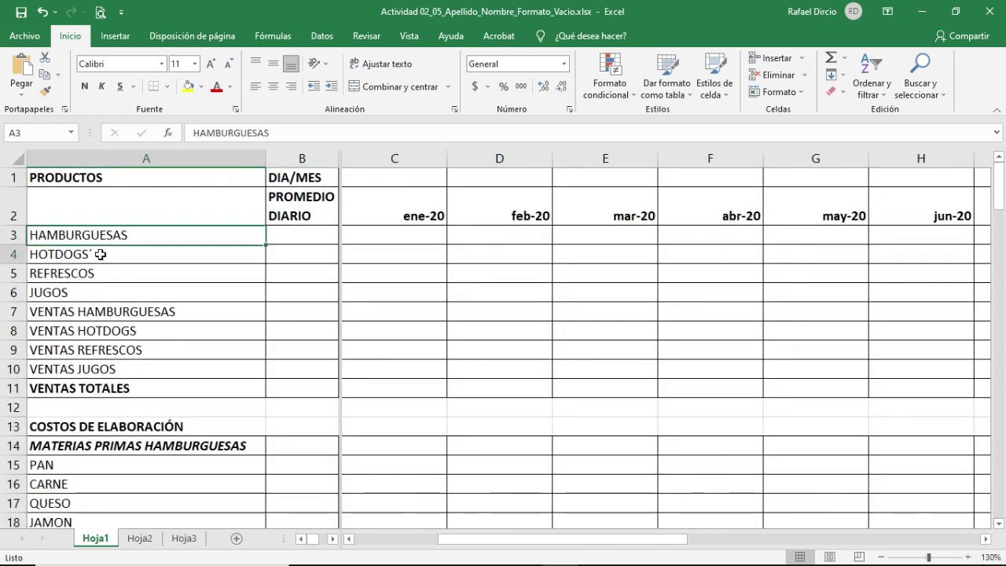
pyautogui.click(92, 273)
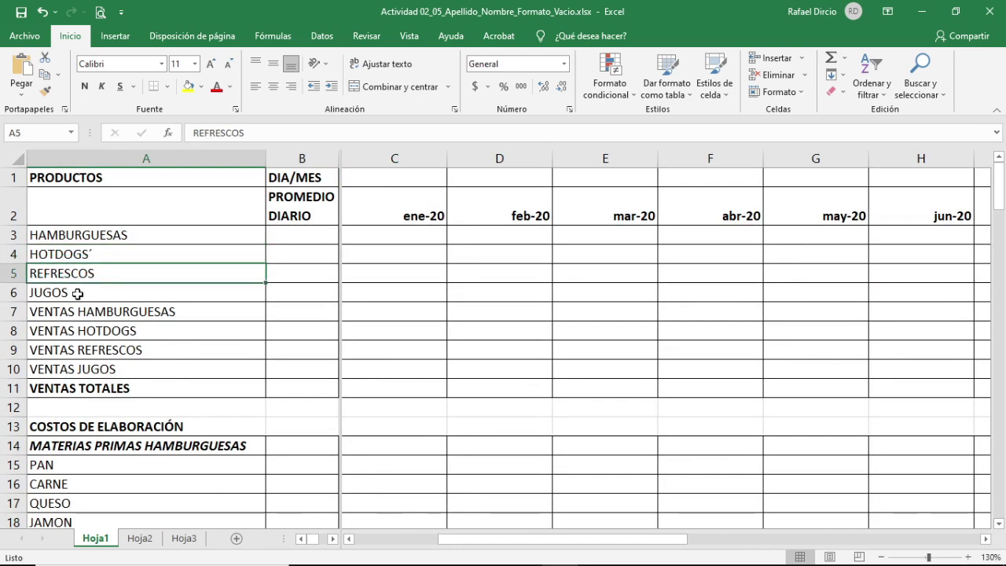
pyautogui.click(79, 294)
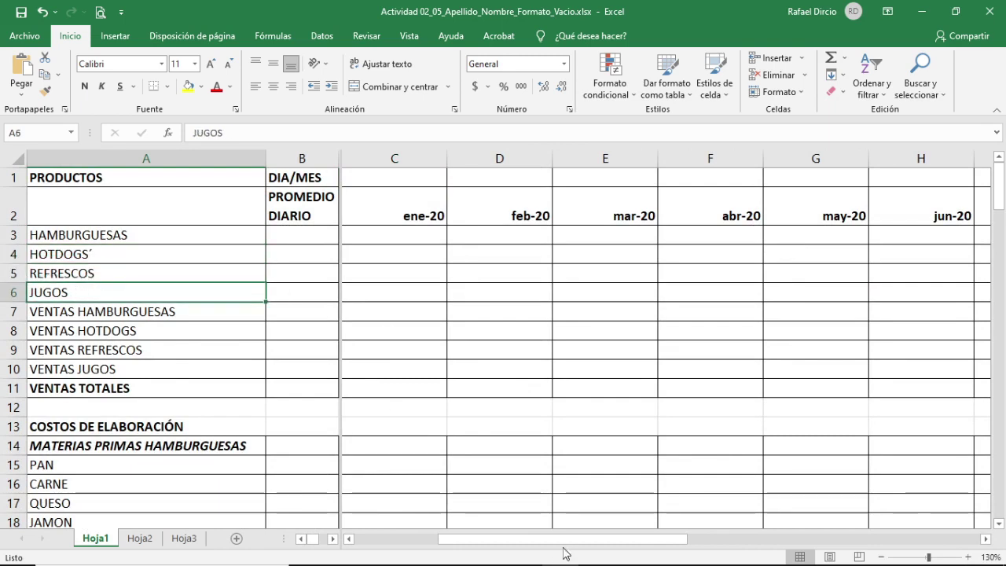
# Step: Switch to the Acrobat PDF and examine the monthly sales expectations, days per month, December total premise and requested sales budget tasks
pyautogui.moveTo(605, 558)
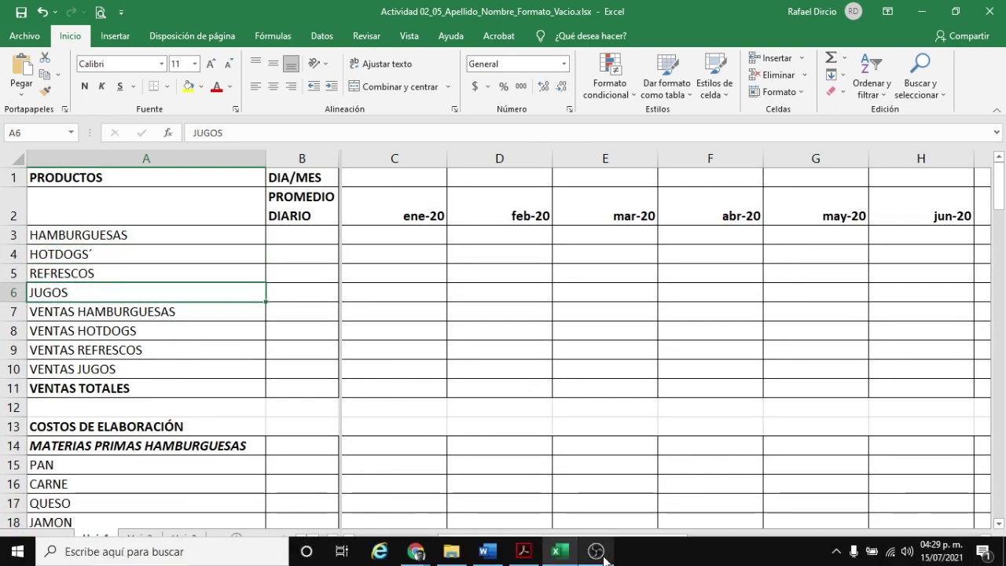
pyautogui.click(524, 551)
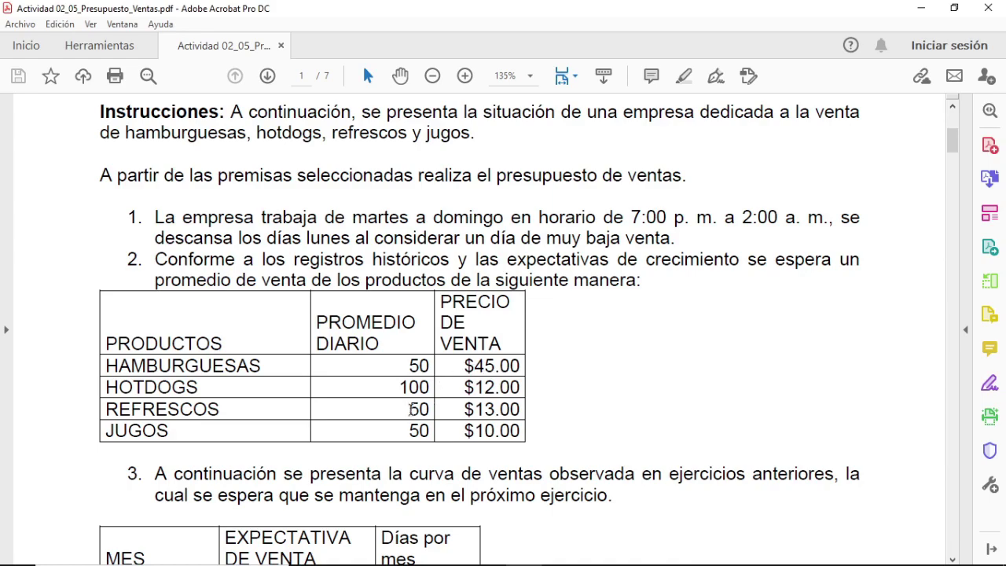
pyautogui.scroll(-3, 408, 410)
pyautogui.scroll(-9, 408, 410)
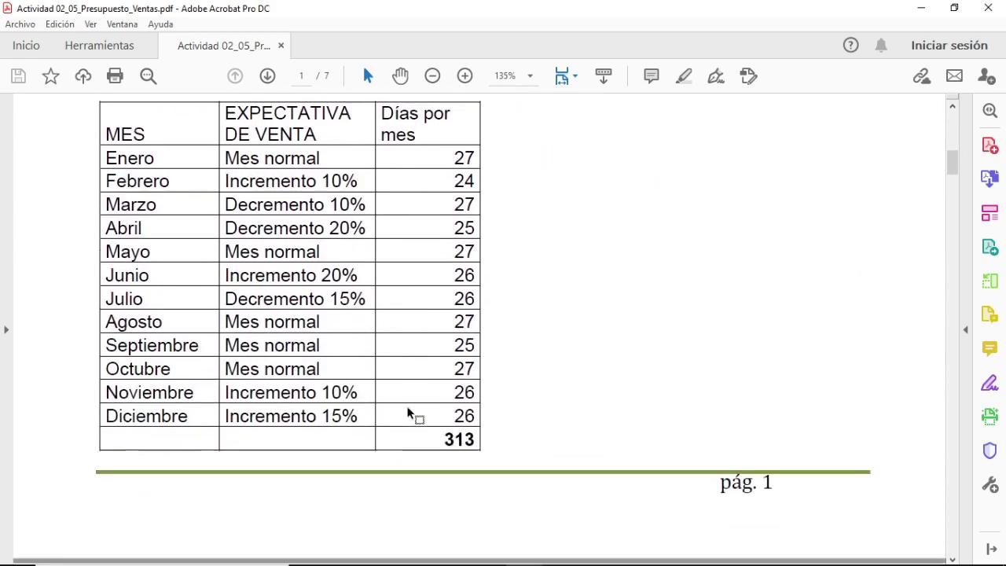
pyautogui.scroll(-5, 408, 410)
pyautogui.scroll(4, 408, 410)
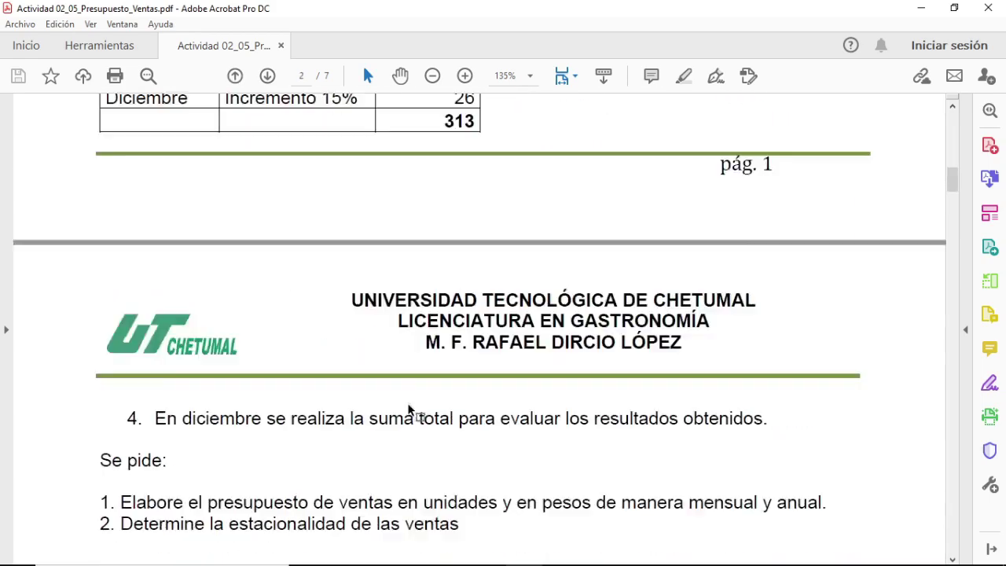
pyautogui.scroll(5, 410, 410)
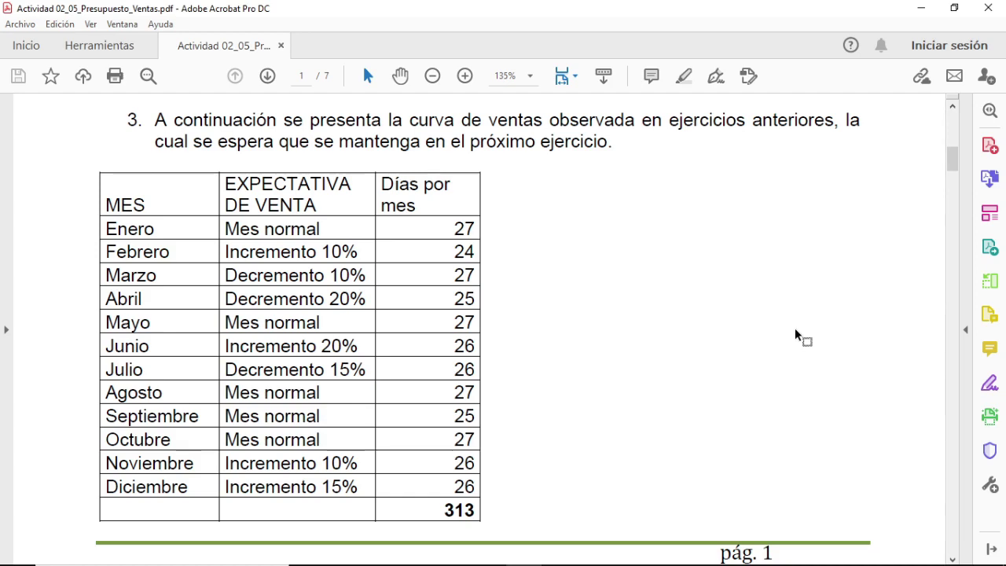
pyautogui.scroll(-3, 540, 409)
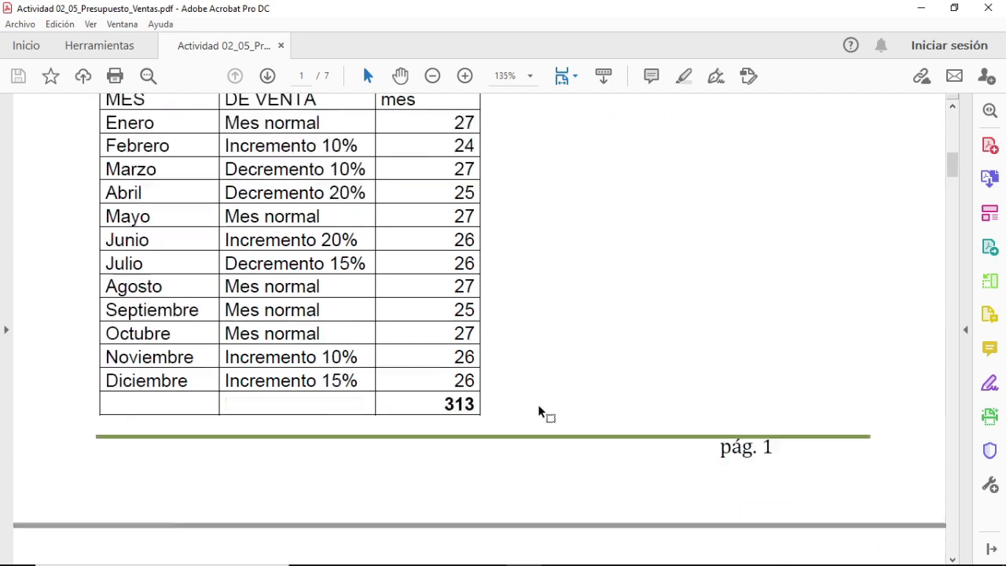
pyautogui.scroll(3, 538, 406)
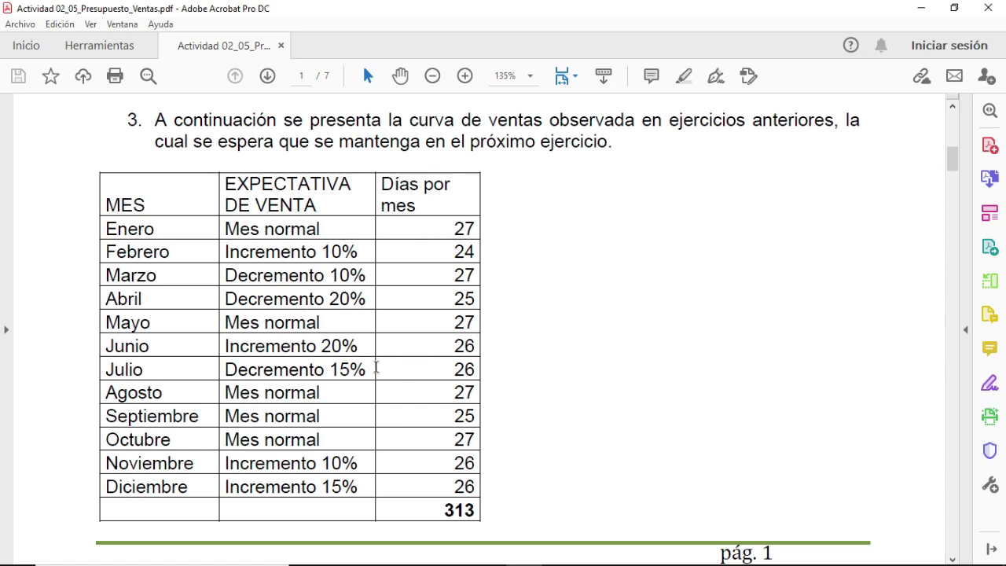
pyautogui.scroll(-10, 507, 341)
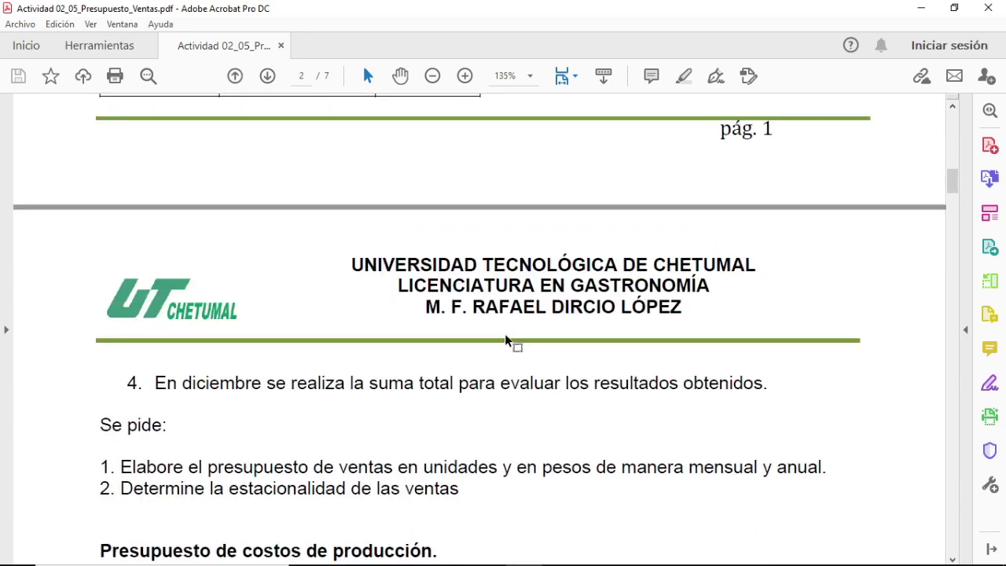
pyautogui.scroll(1, 504, 333)
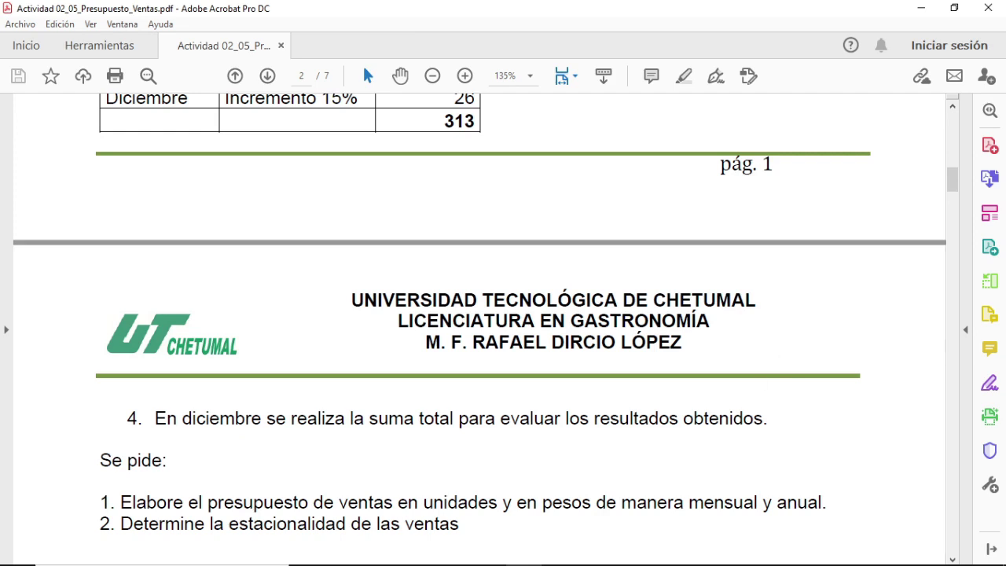
# Step: Switch to the Excel workbook and examine the daily average and month columns plus the sales and production cost rows in Hoja1
pyautogui.moveTo(561, 557)
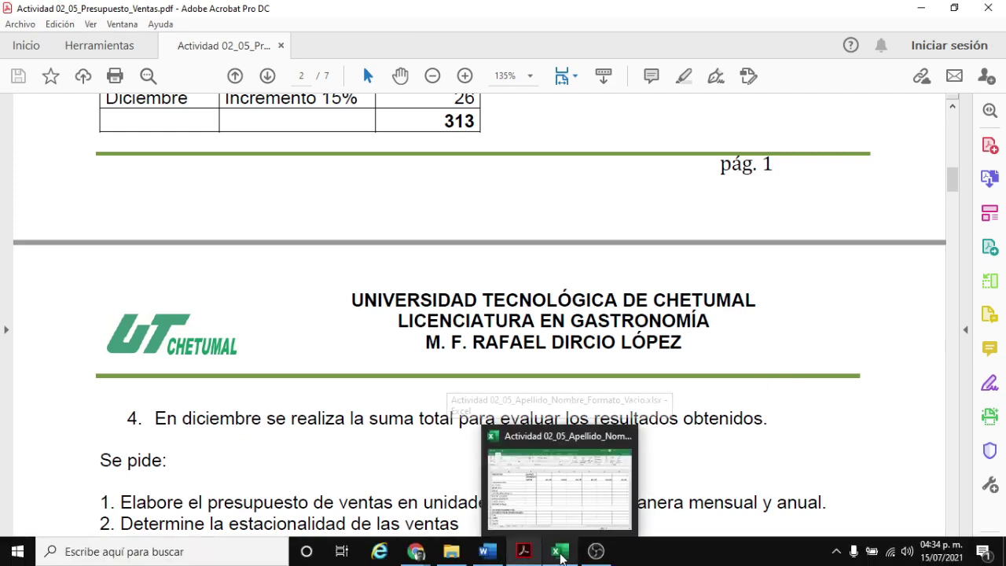
pyautogui.click(560, 471)
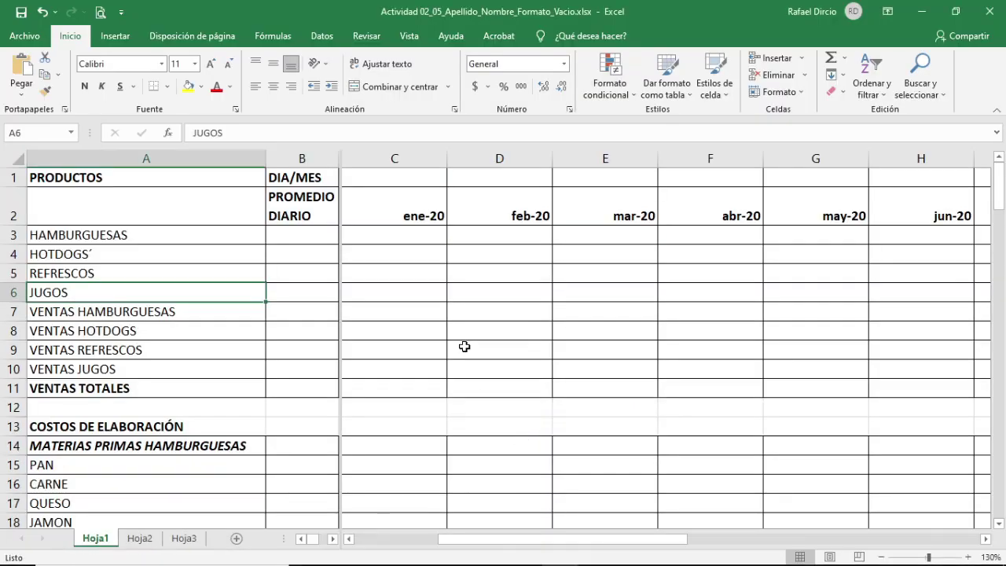
pyautogui.click(423, 234)
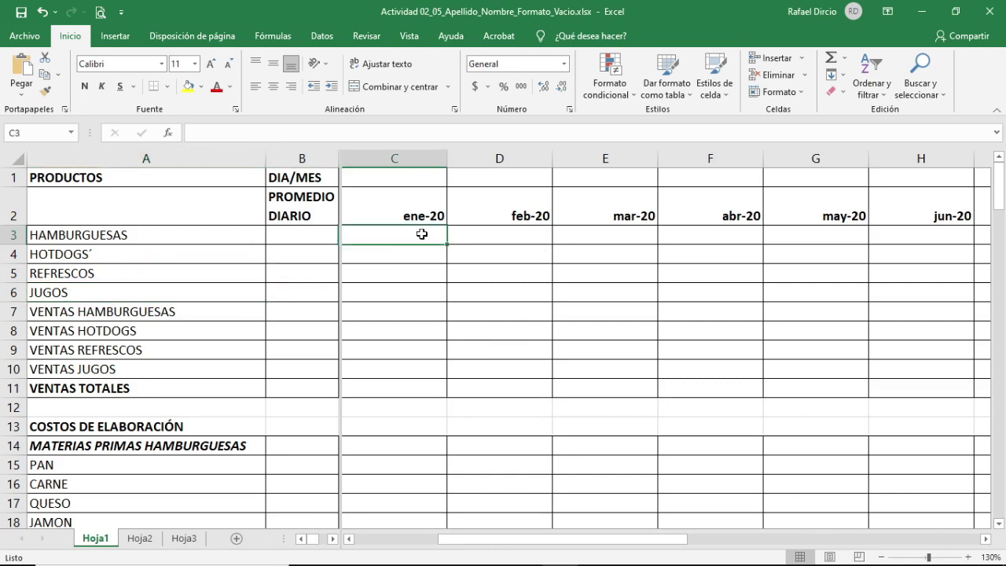
pyautogui.click(305, 239)
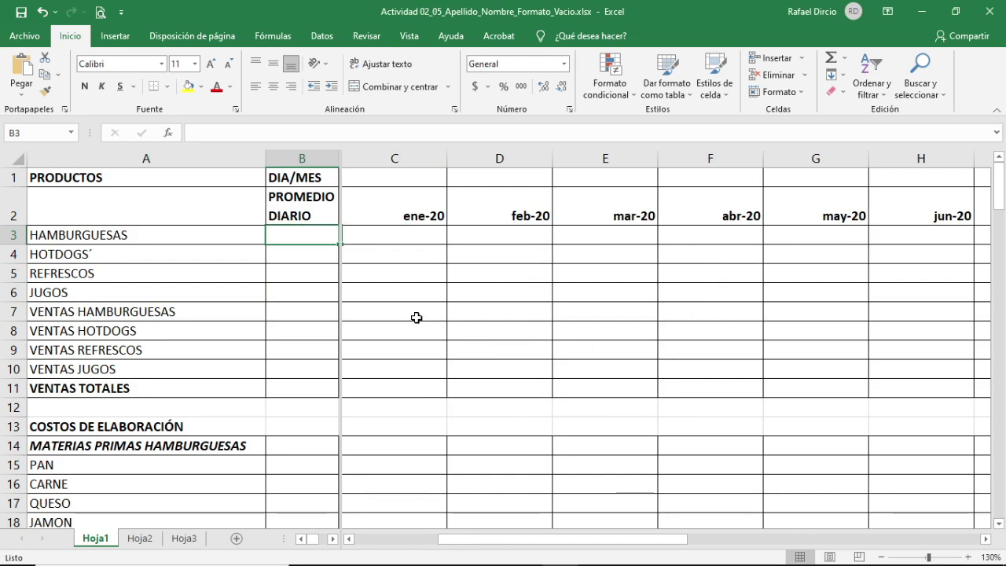
pyautogui.scroll(-1, 416, 314)
pyautogui.scroll(1, 416, 315)
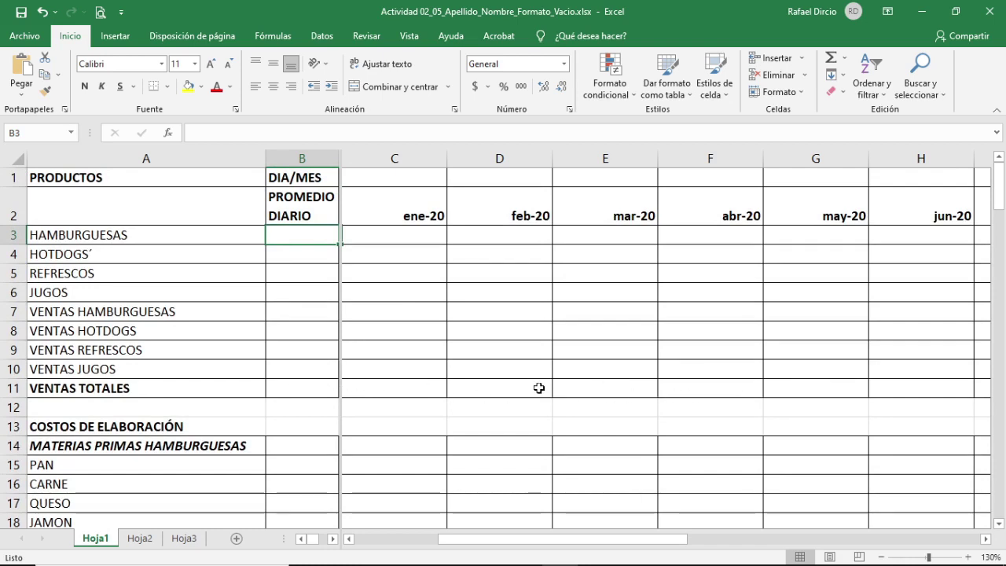
pyautogui.scroll(-1, 449, 375)
pyautogui.scroll(-1, 551, 393)
pyautogui.scroll(1, 621, 401)
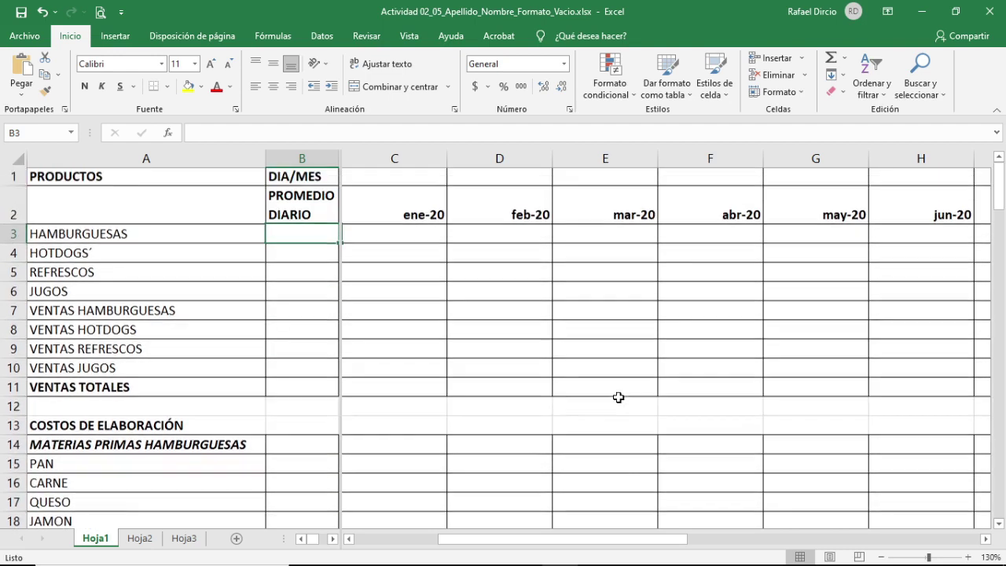
pyautogui.scroll(-1, 409, 423)
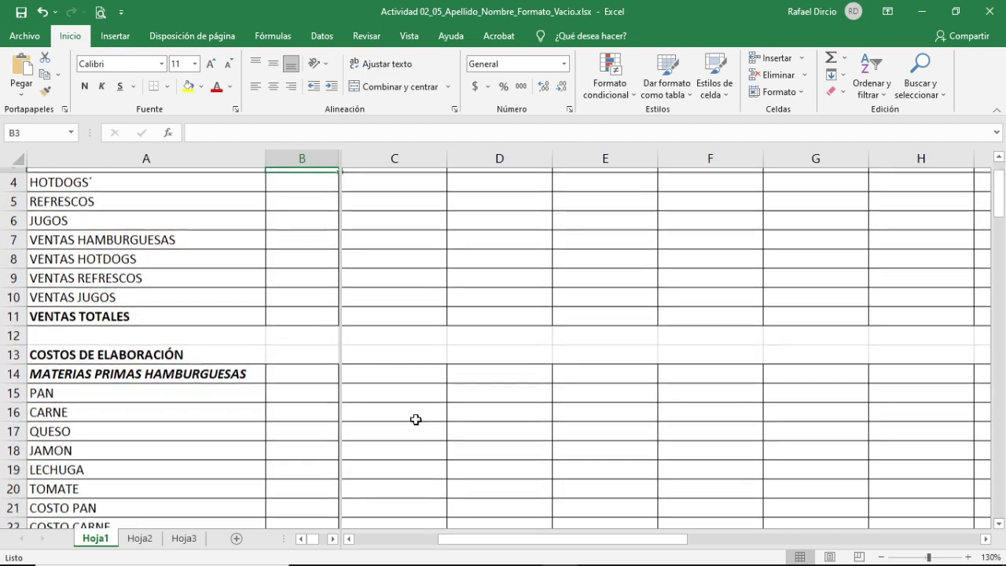
pyautogui.moveTo(963, 562)
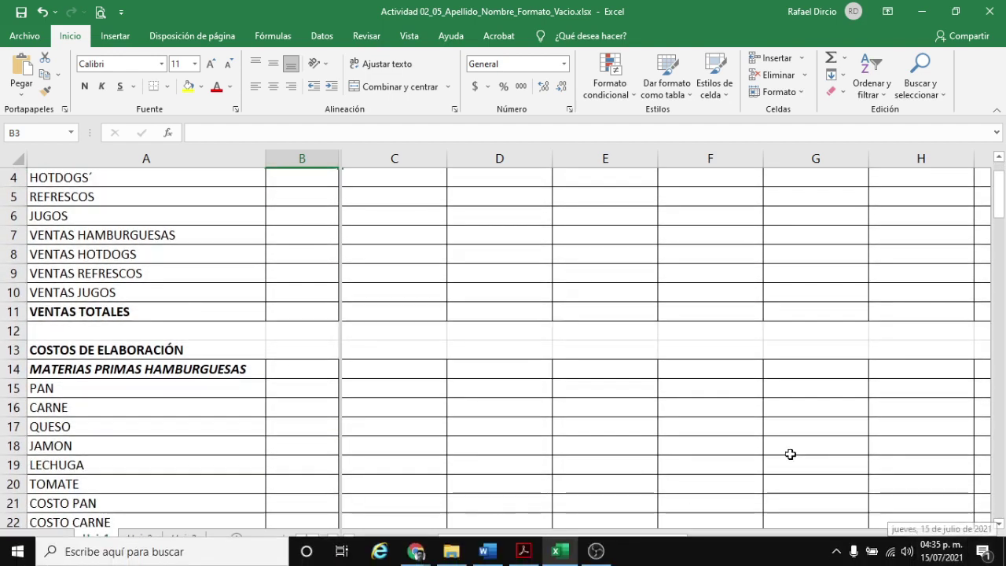
pyautogui.scroll(1, 551, 372)
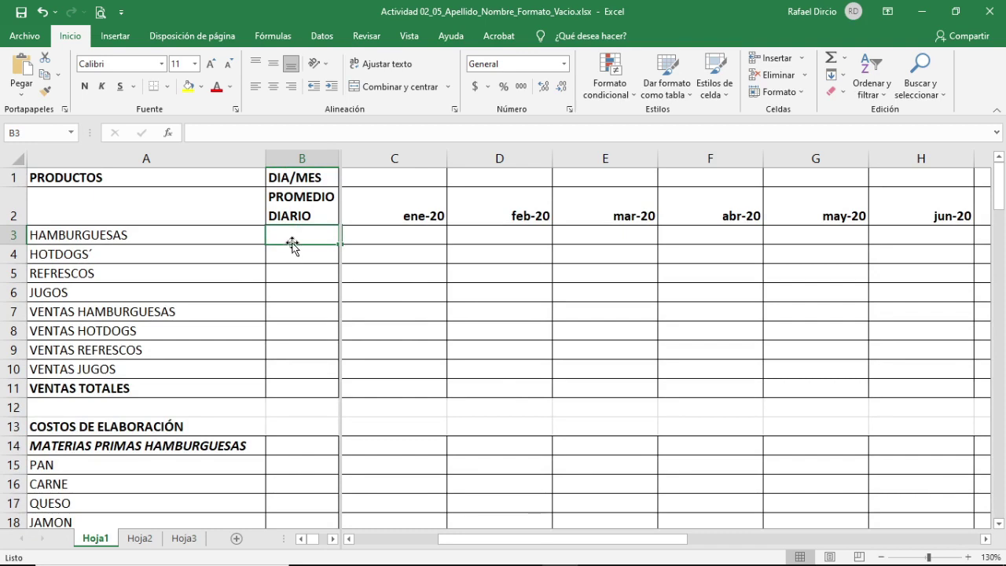
# Step: Look up the daily averages in the Acrobat PDF and enter 50 for HAMBURGUESAS and 100 for HOTDOGS in the Excel workbook's column B
pyautogui.moveTo(315, 563)
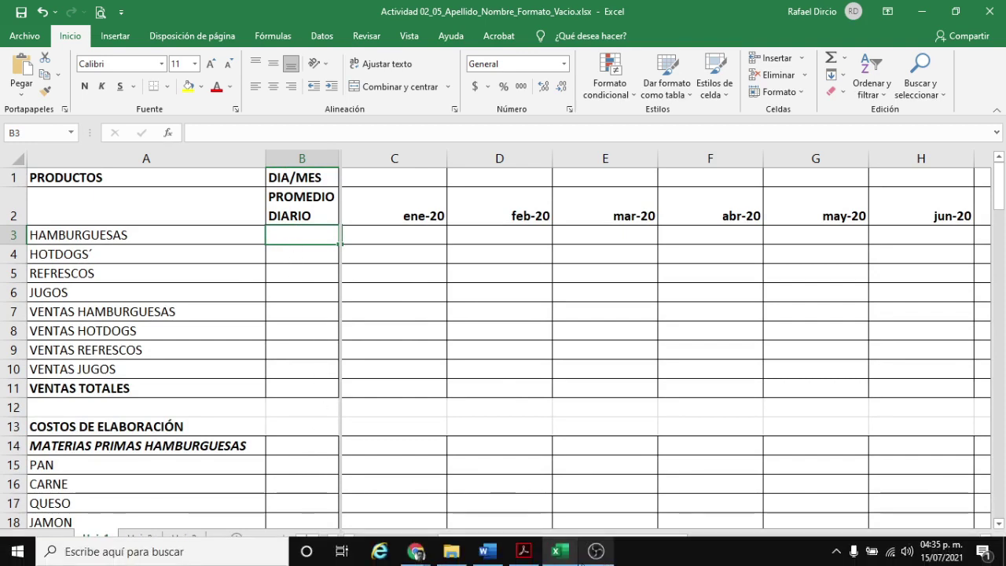
pyautogui.click(525, 552)
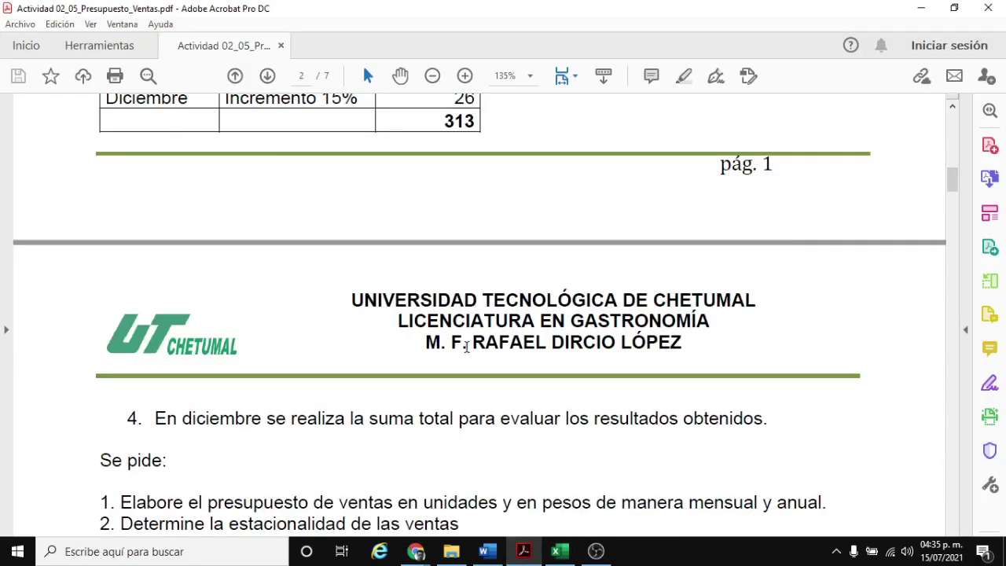
pyautogui.scroll(10, 470, 342)
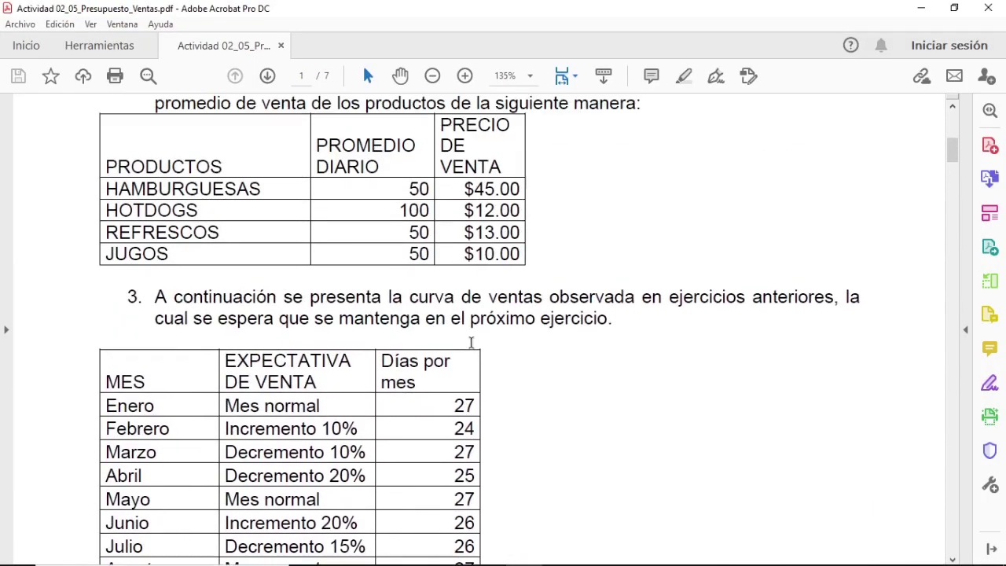
pyautogui.moveTo(590, 560)
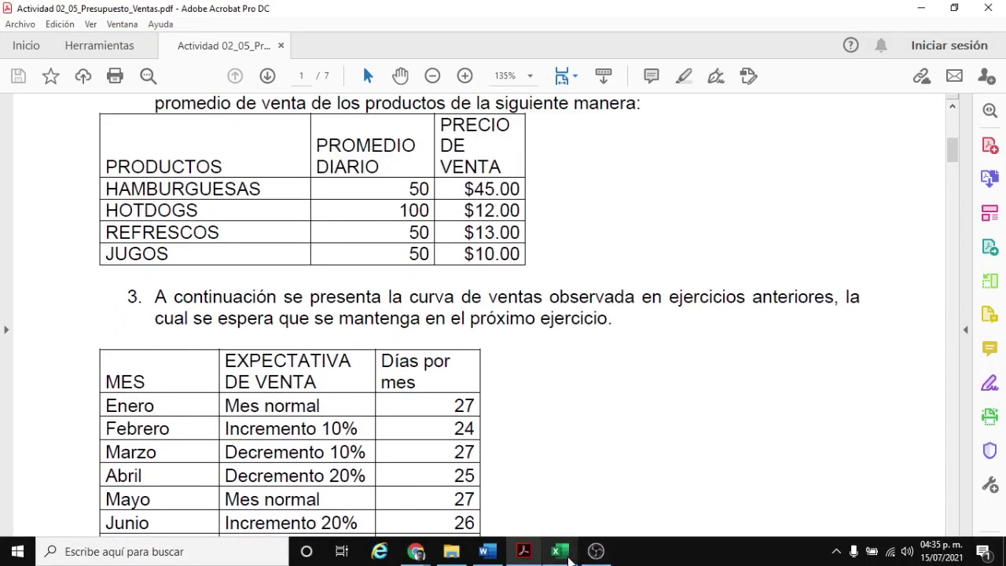
pyautogui.click(559, 551)
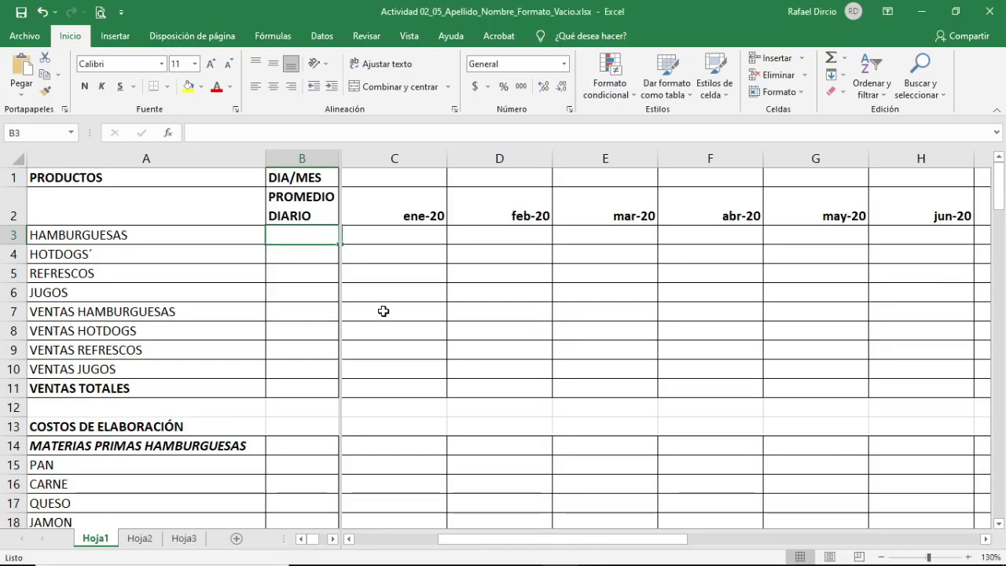
pyautogui.write('50')
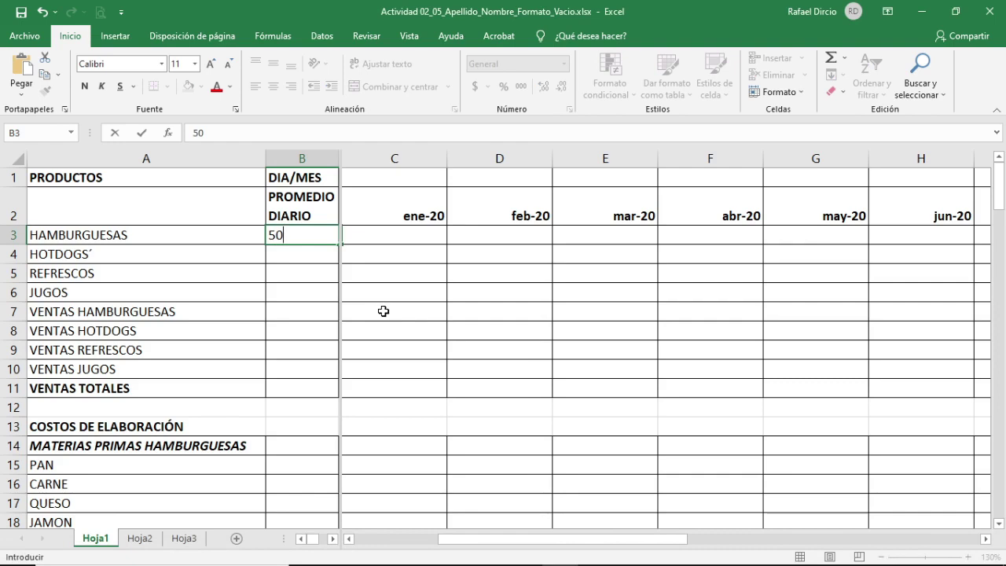
pyautogui.press('Return')
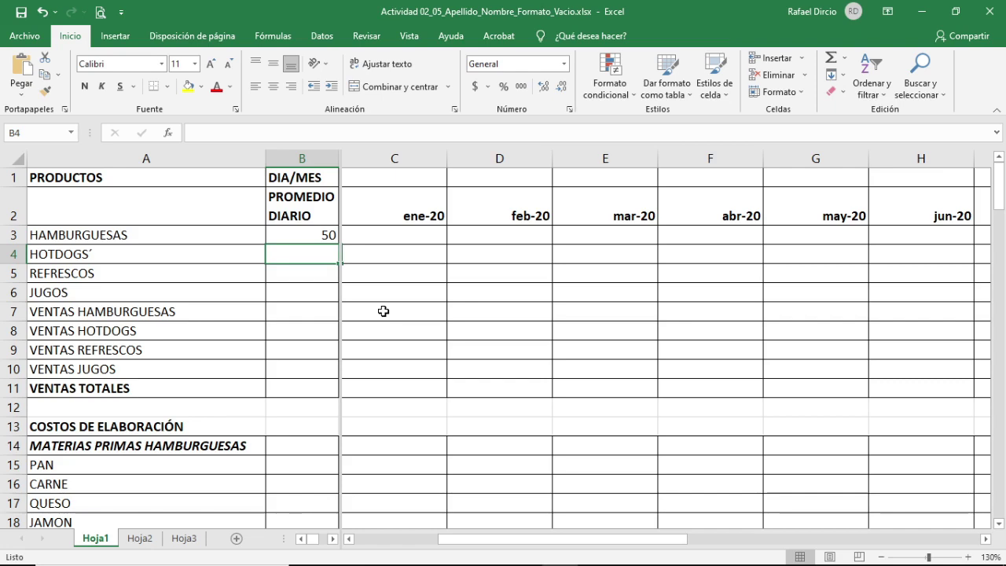
pyautogui.write('100')
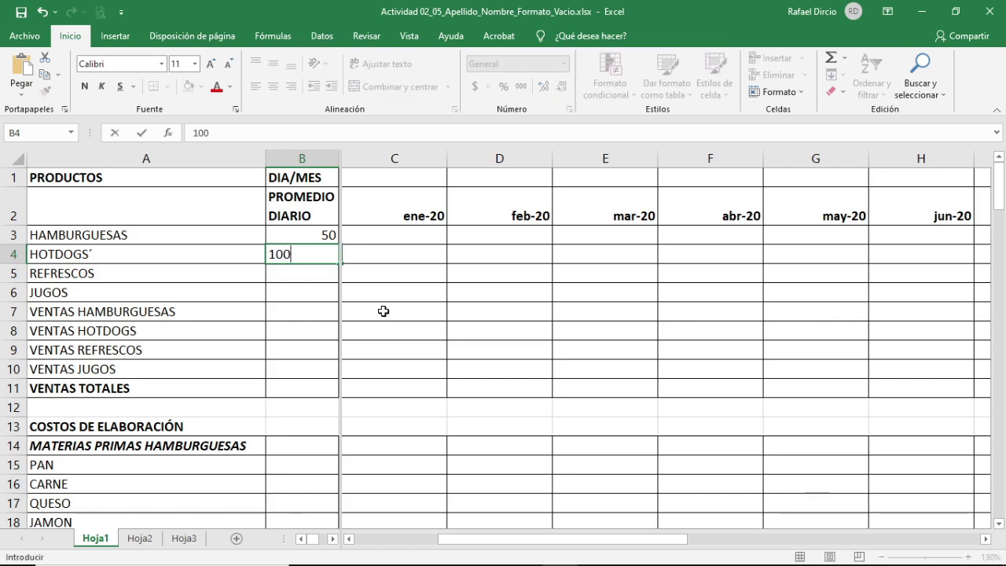
pyautogui.press('Return')
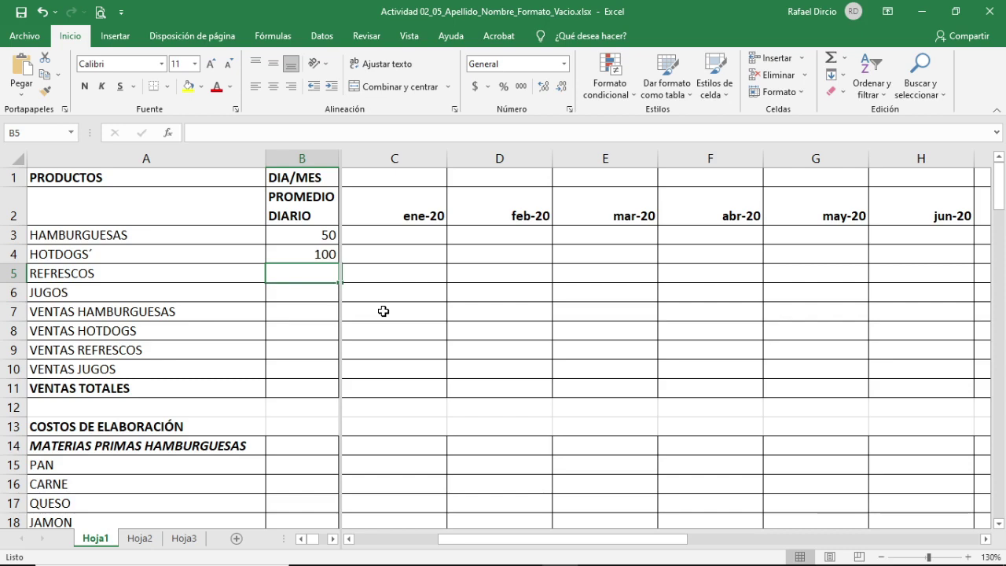
# Step: Set the daily averages of REFRESCOS and JUGOS to 50 each in column B
pyautogui.write('50')
pyautogui.press('Return')
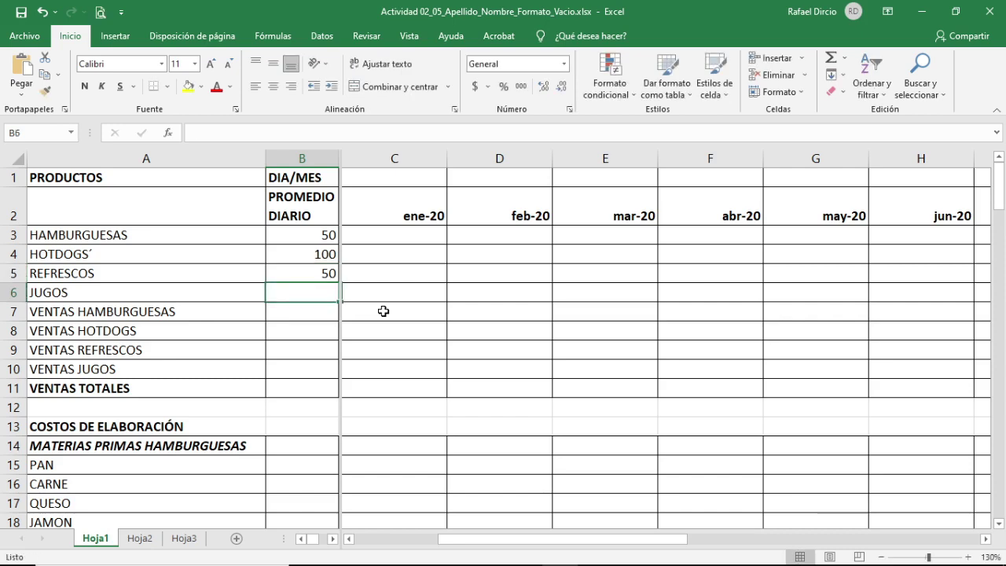
pyautogui.write('50')
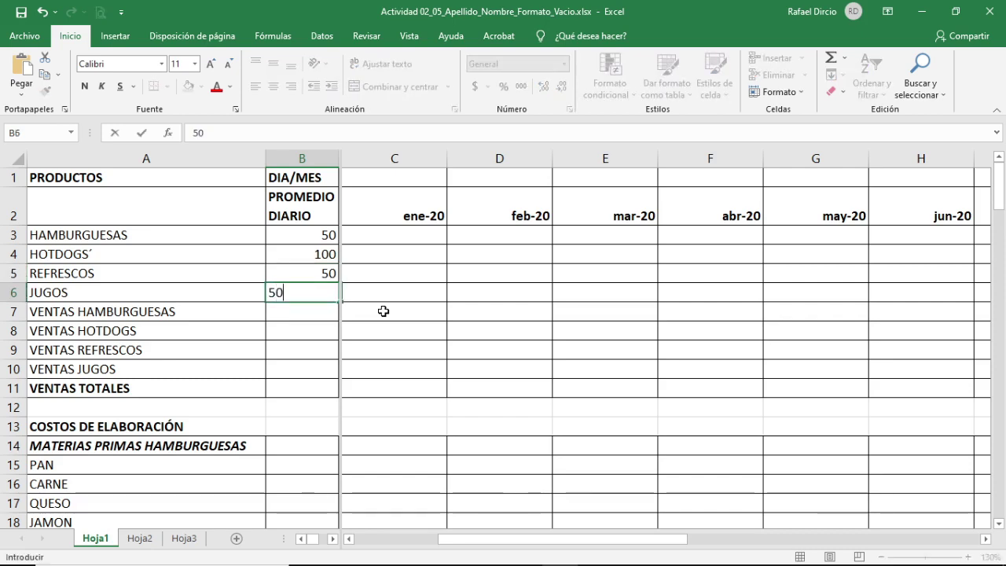
pyautogui.press('Return')
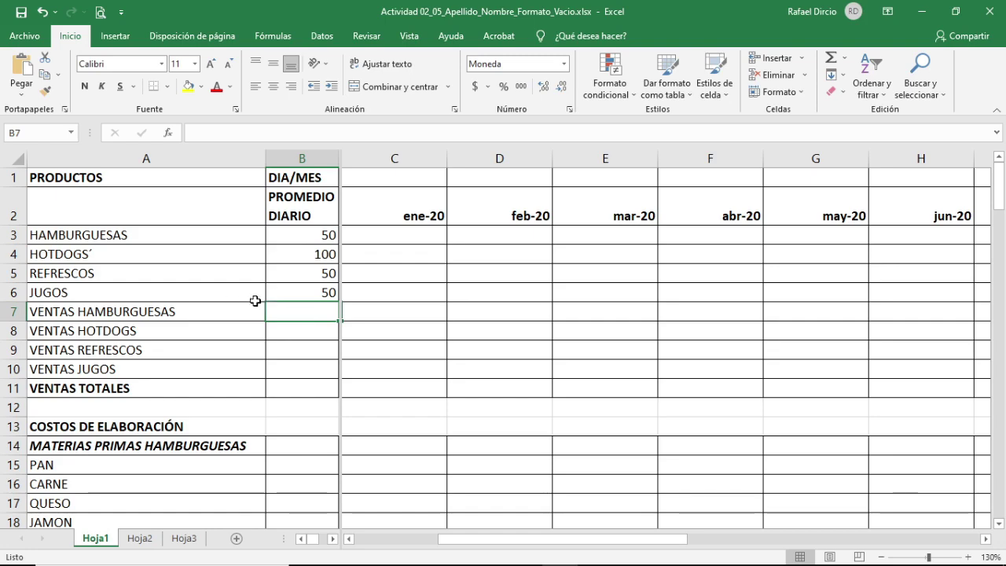
# Step: Look up the sale prices in the Acrobat PDF and enter 45 for VENTAS HAMBURGUESAS and 12 for VENTAS HOTDOGS in the Excel workbook's column B
pyautogui.moveTo(488, 560)
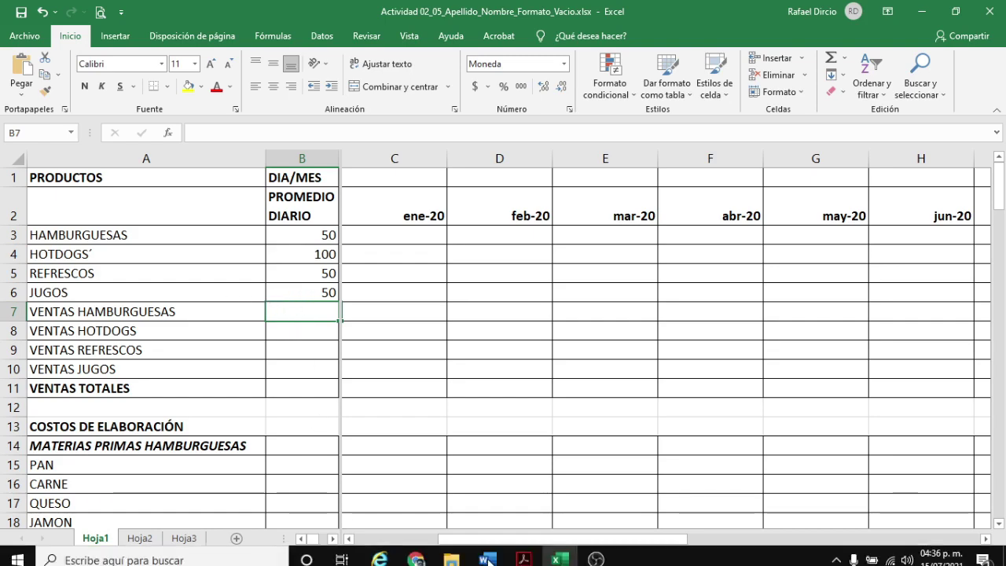
pyautogui.click(524, 558)
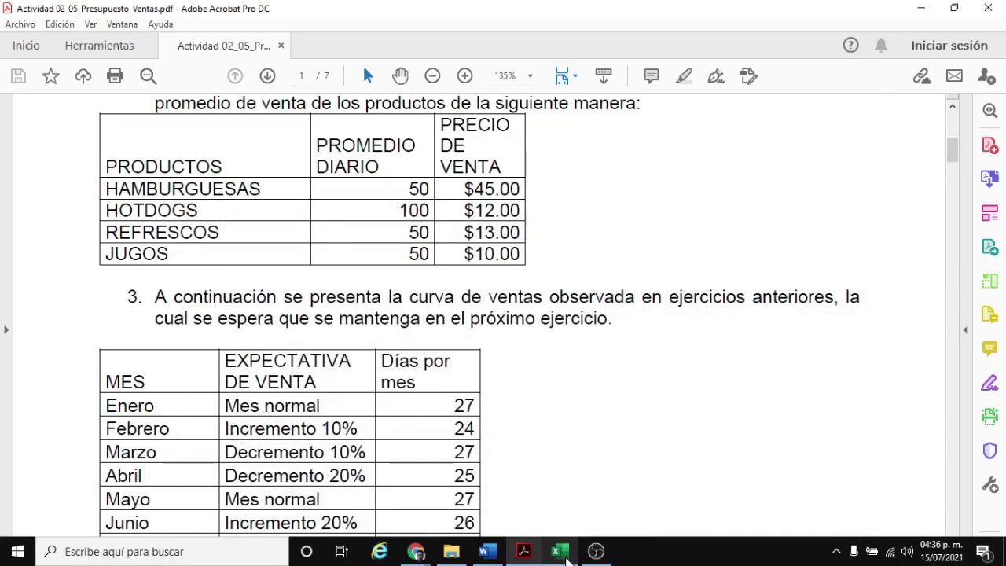
pyautogui.click(559, 553)
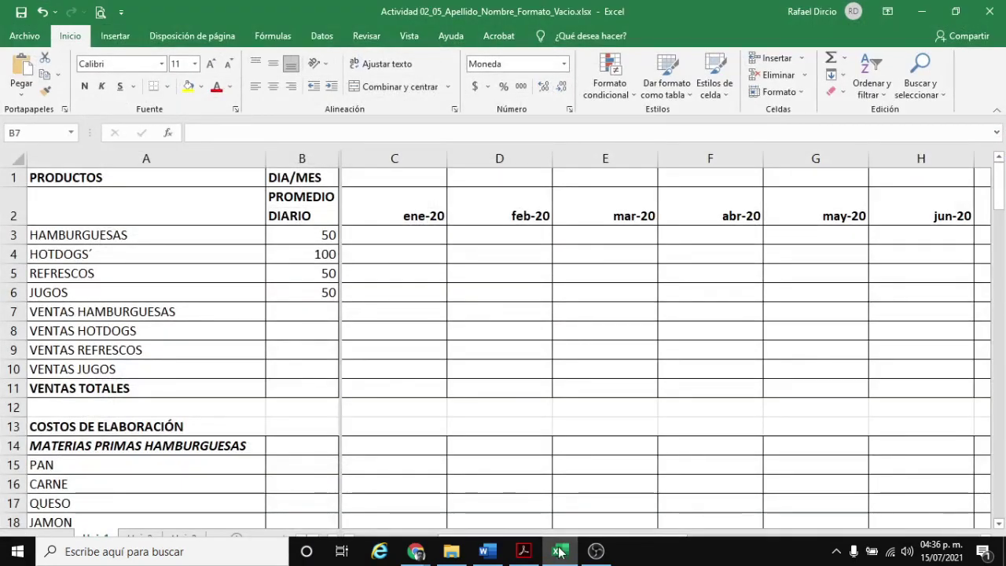
pyautogui.click(291, 315)
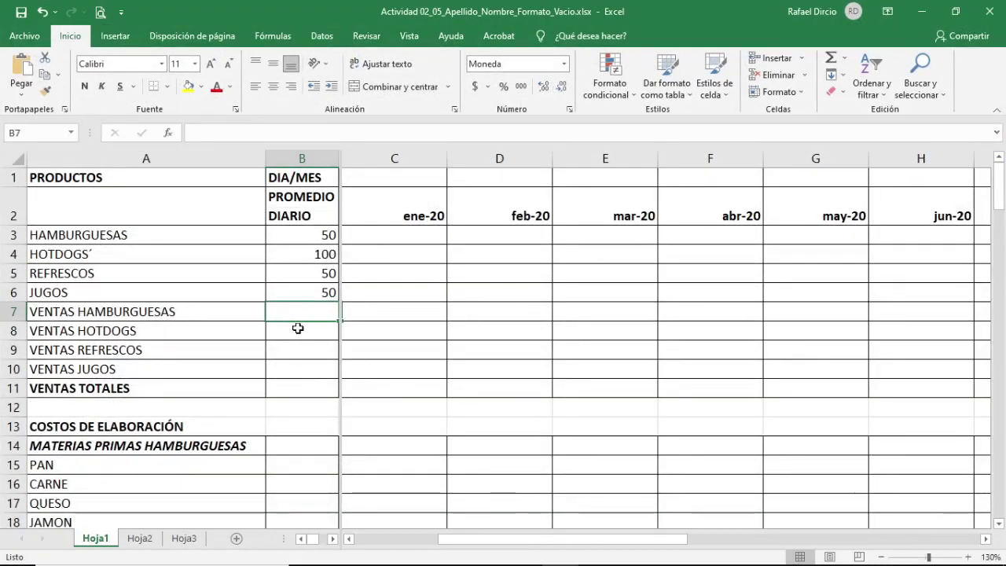
pyautogui.write('45')
pyautogui.press('Return')
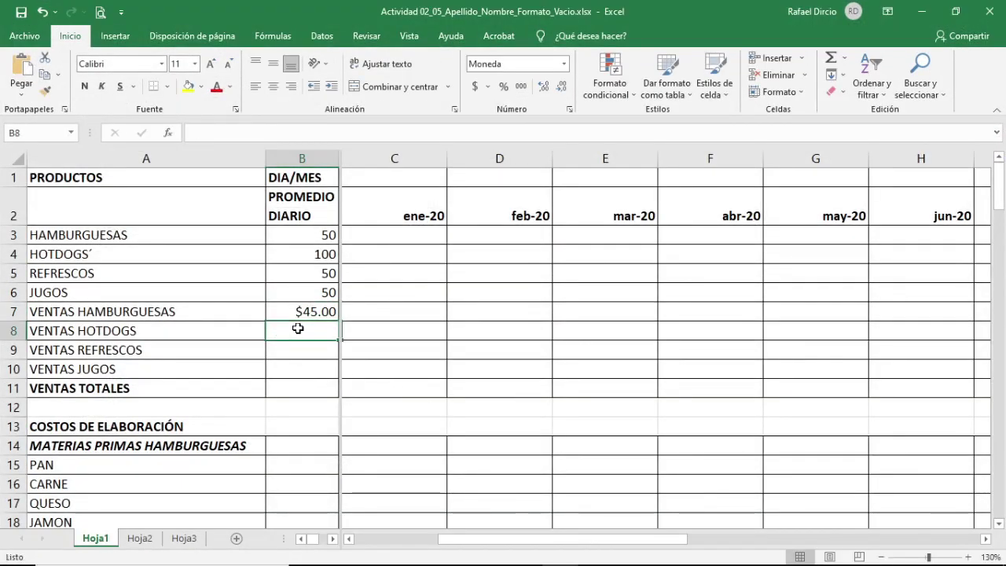
pyautogui.write('12')
pyautogui.press('Return')
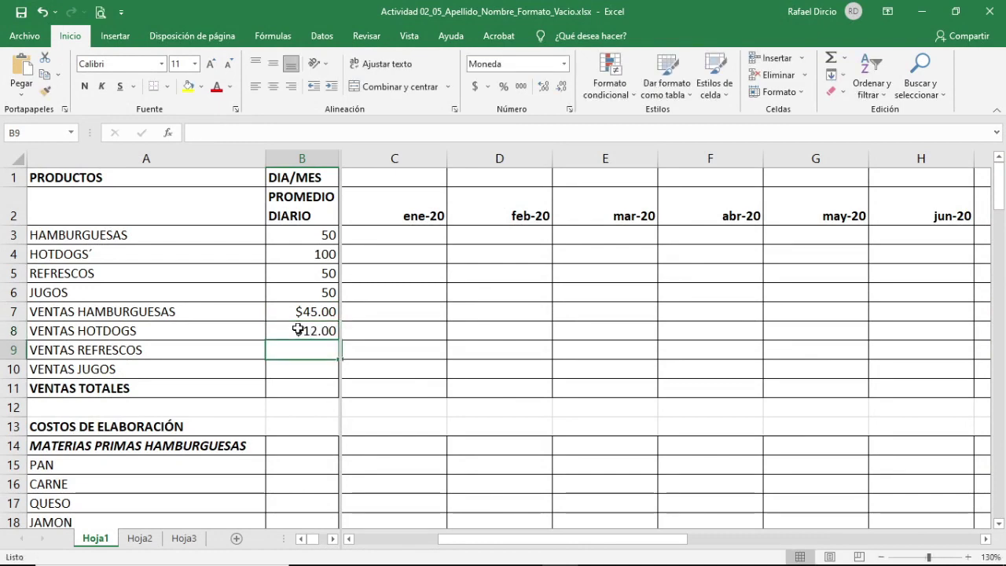
# Step: Consult the Acrobat PDF's price table again and enter 13 for VENTAS REFRESCOS and 10 for VENTAS JUGOS in the Excel workbook's column B
pyautogui.moveTo(488, 562)
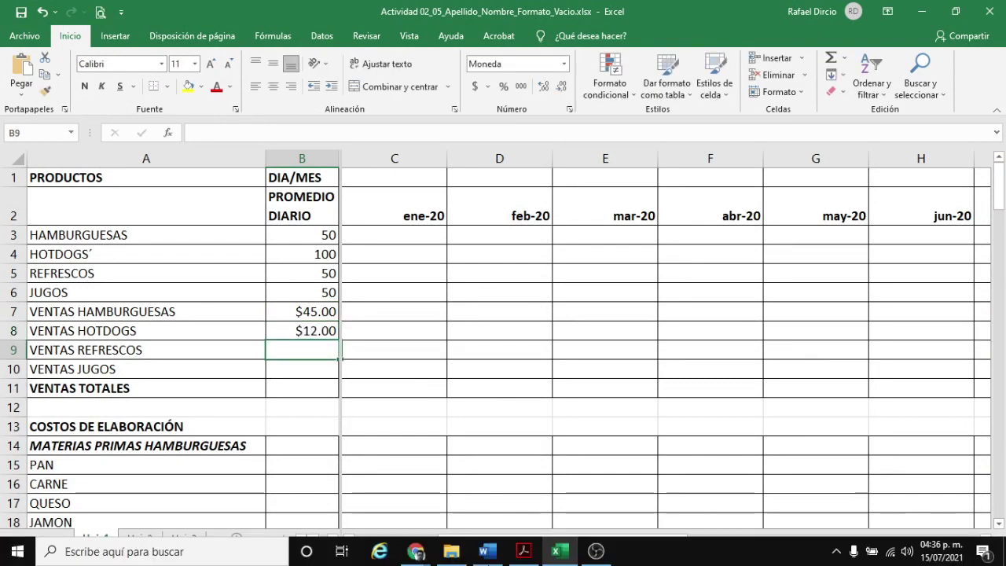
pyautogui.click(560, 554)
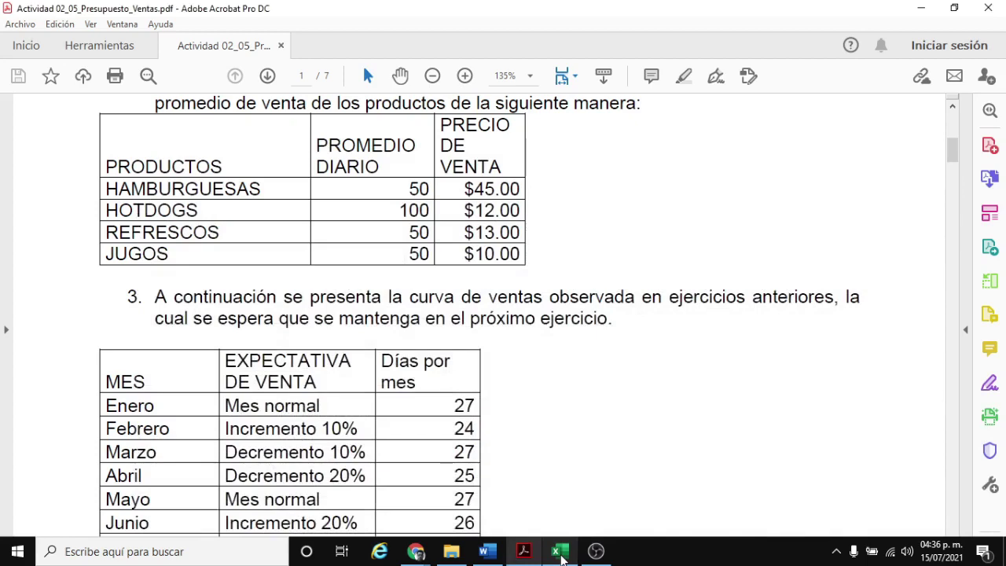
pyautogui.click(560, 554)
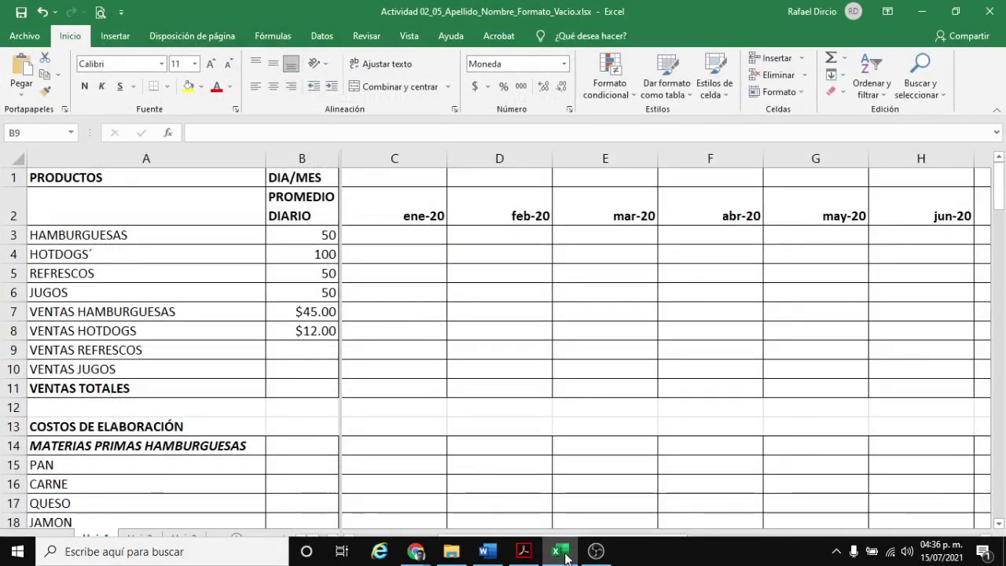
pyautogui.click(288, 349)
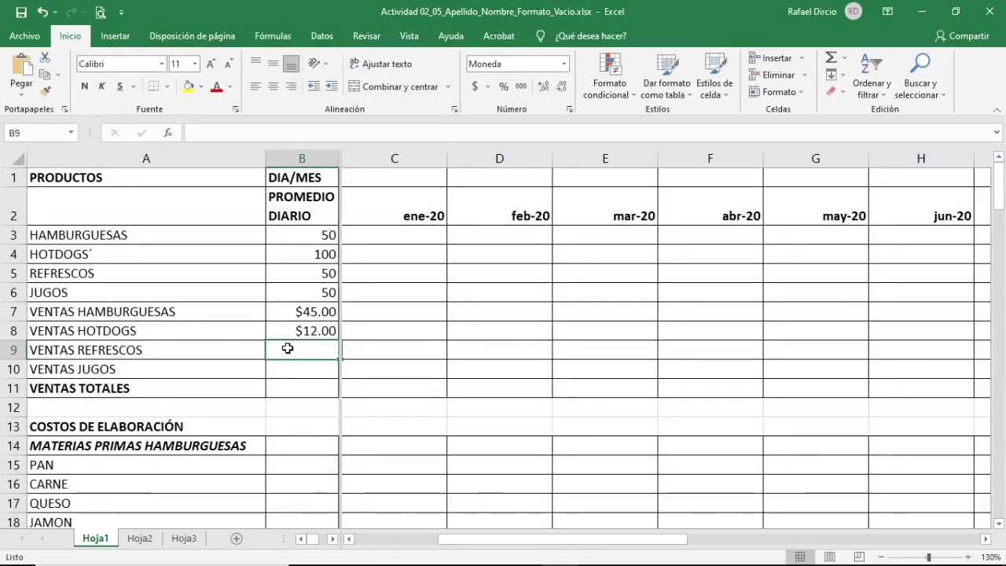
pyautogui.write('13')
pyautogui.press('Return')
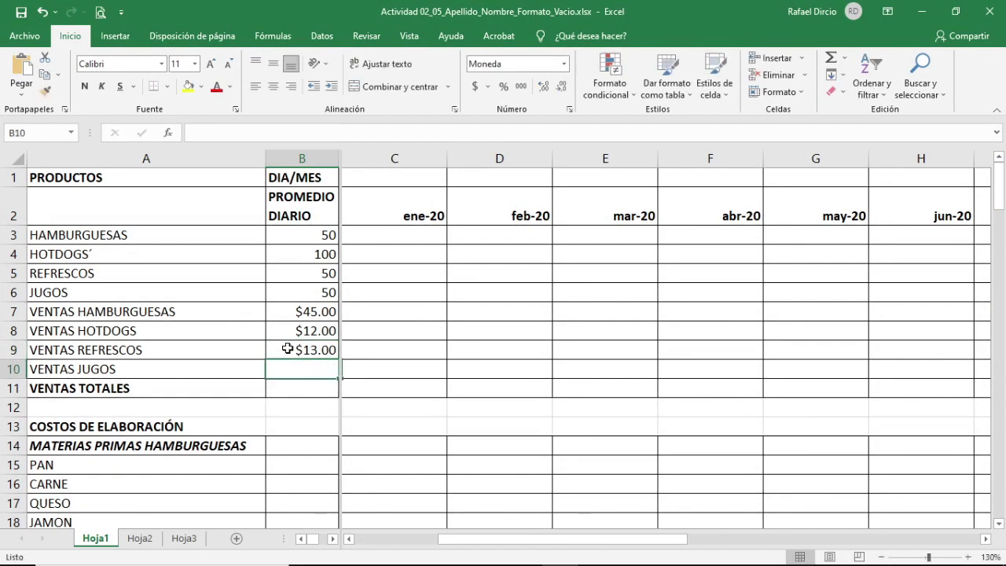
pyautogui.write('10')
pyautogui.press('Return')
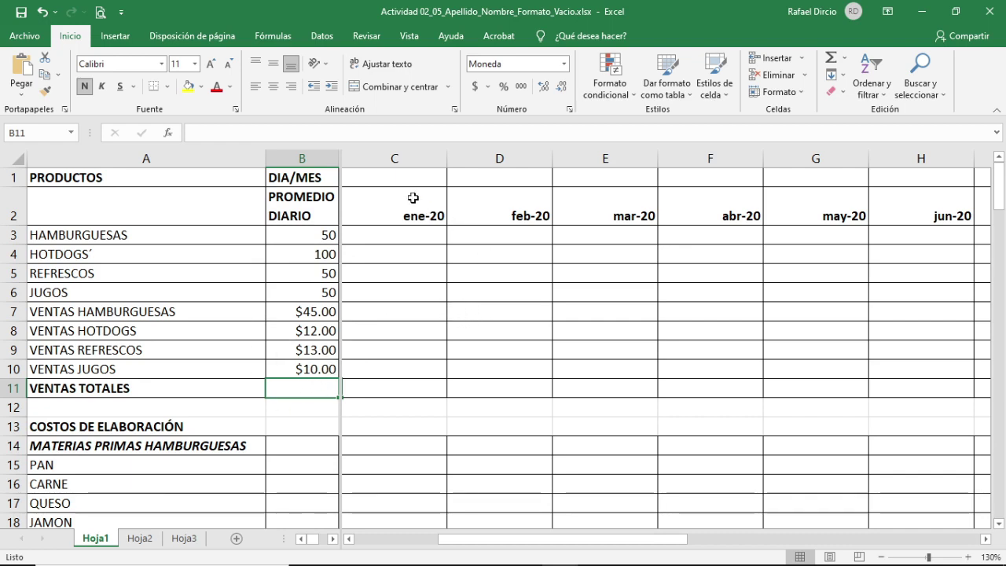
# Step: Review the days-per-month cell, the daily averages of HAMBURGUESAS and HOTDOGS, and the ene-20 column in Hoja1
pyautogui.click(400, 178)
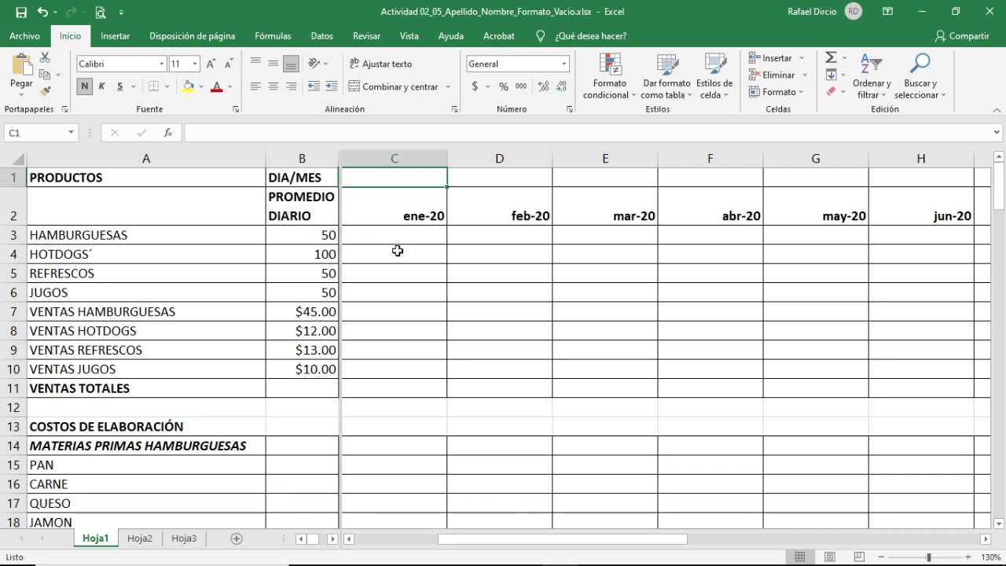
pyautogui.click(293, 233)
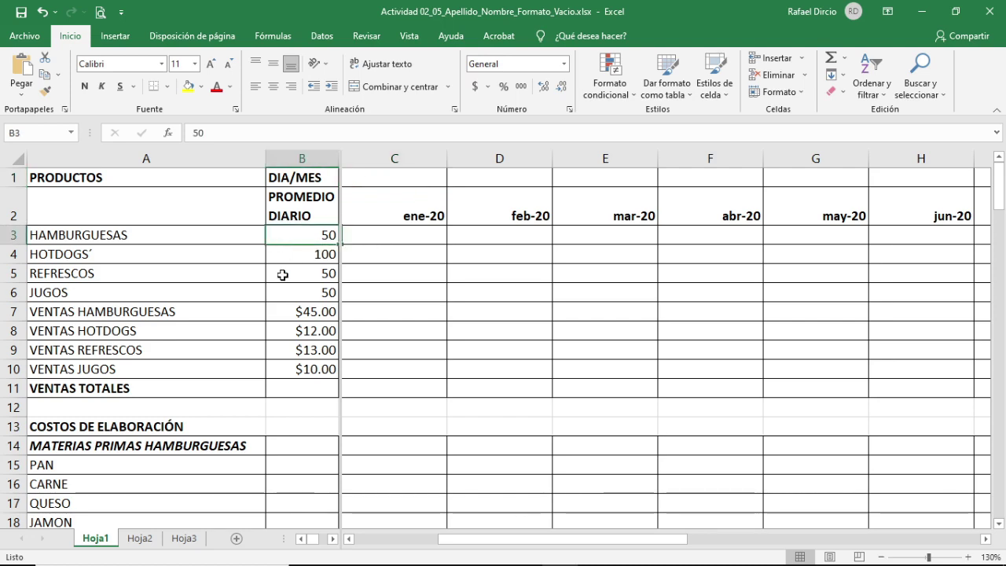
pyautogui.click(303, 250)
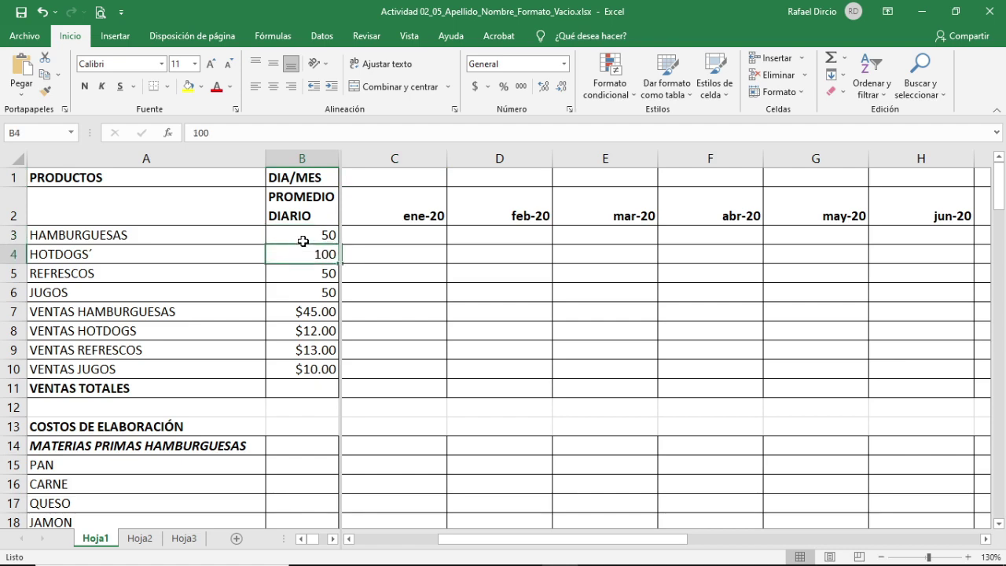
pyautogui.click(305, 234)
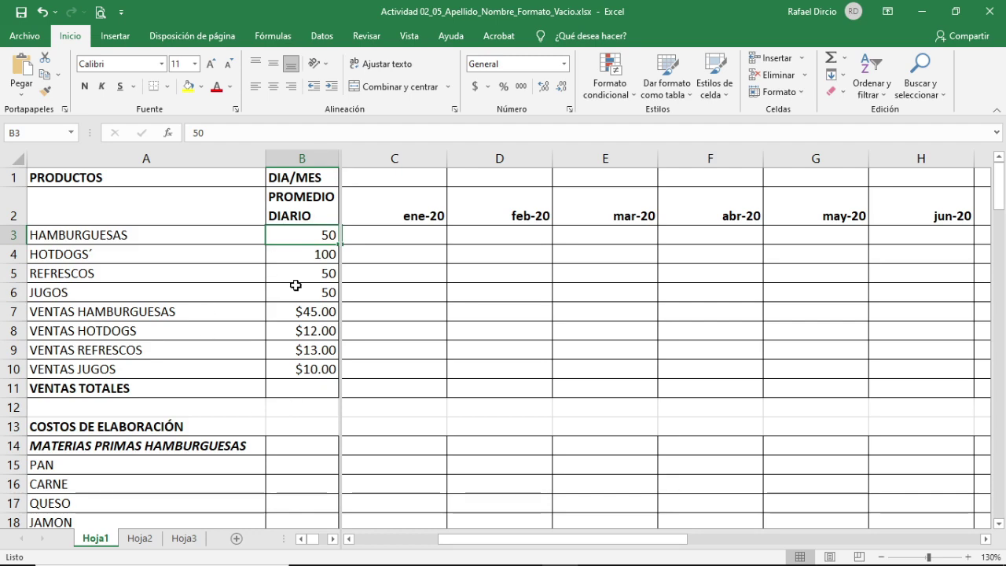
pyautogui.click(390, 232)
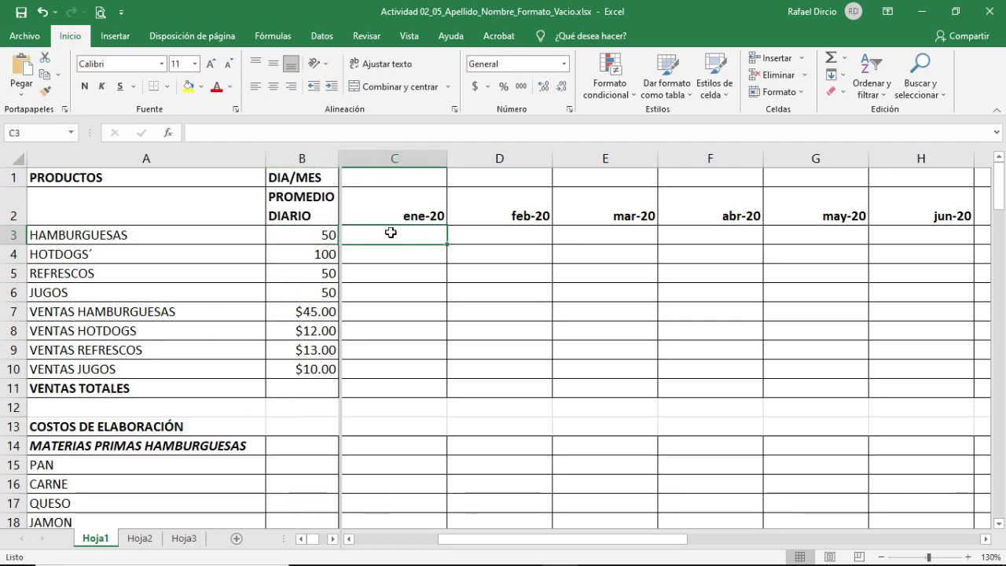
pyautogui.click(402, 209)
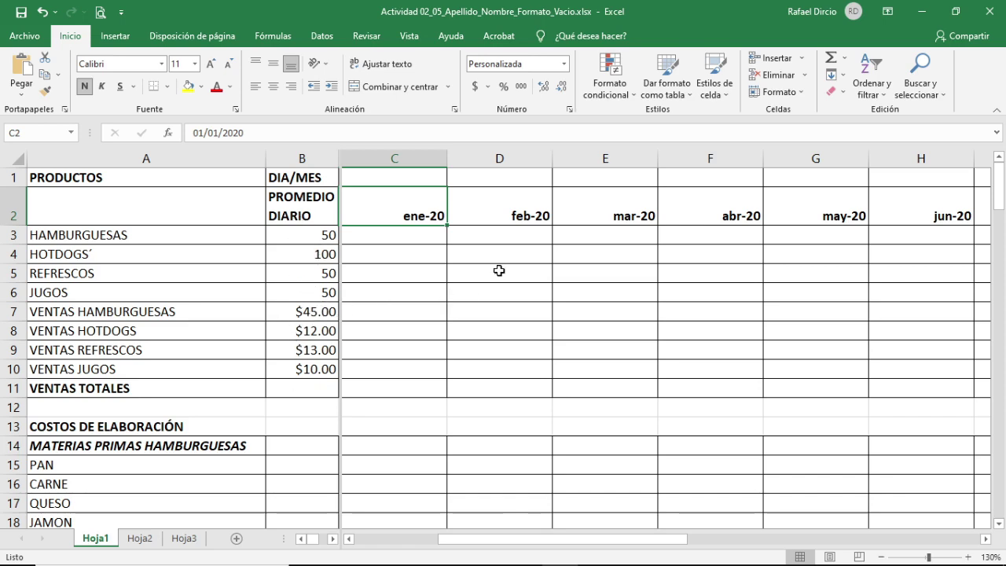
# Step: Look up the days-per-month table in the Word activity document and enter 27 for ene-20 in row 1 of the Excel workbook
pyautogui.click(411, 177)
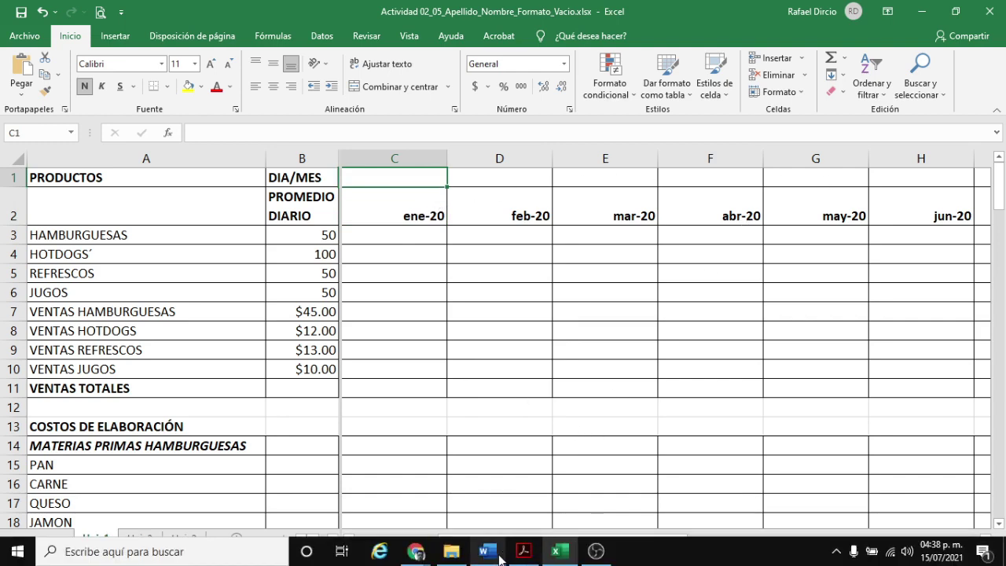
pyautogui.click(488, 553)
pyautogui.scroll(-4, 485, 401)
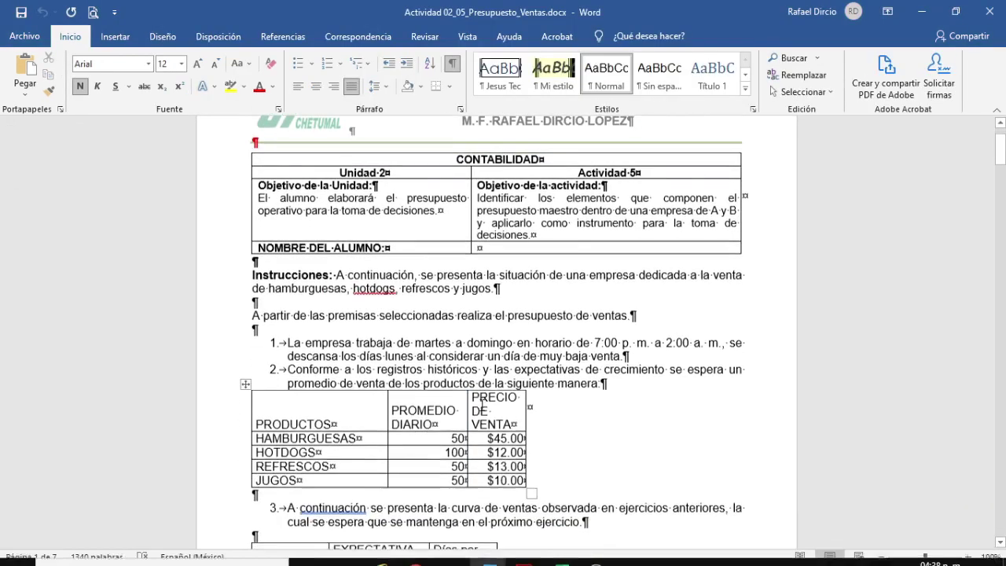
pyautogui.scroll(-4, 485, 401)
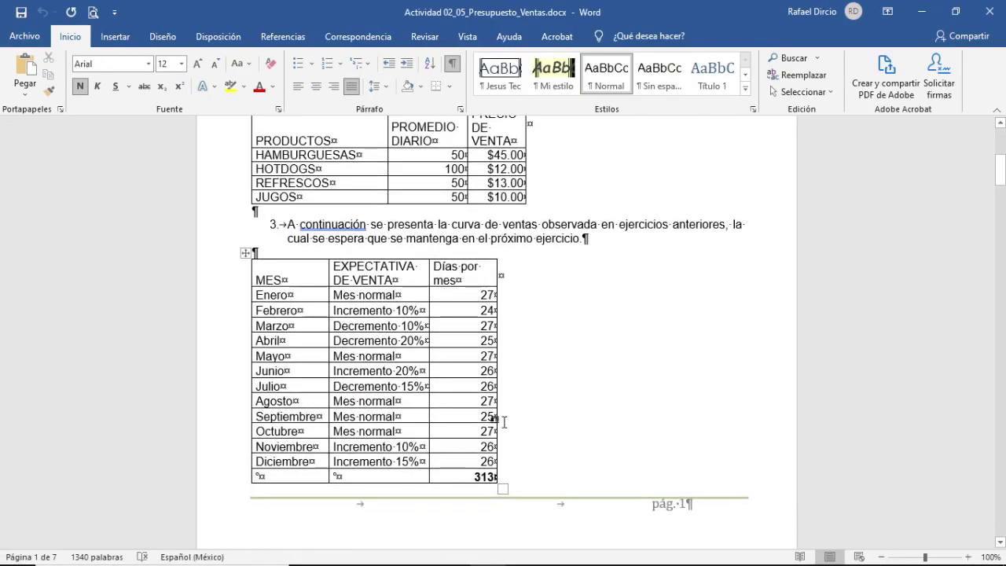
pyautogui.click(991, 9)
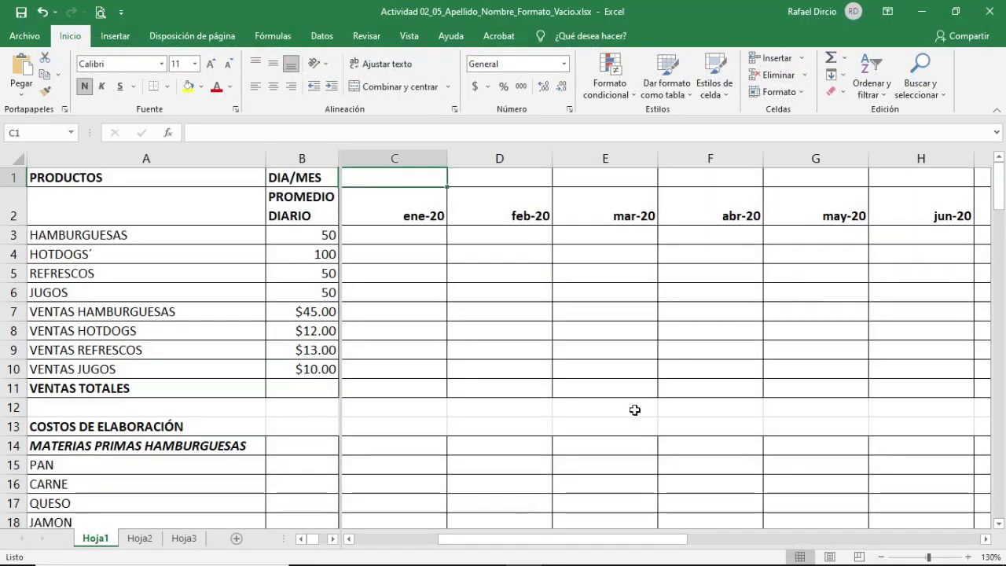
pyautogui.click(499, 177)
pyautogui.click(427, 177)
pyautogui.write('27')
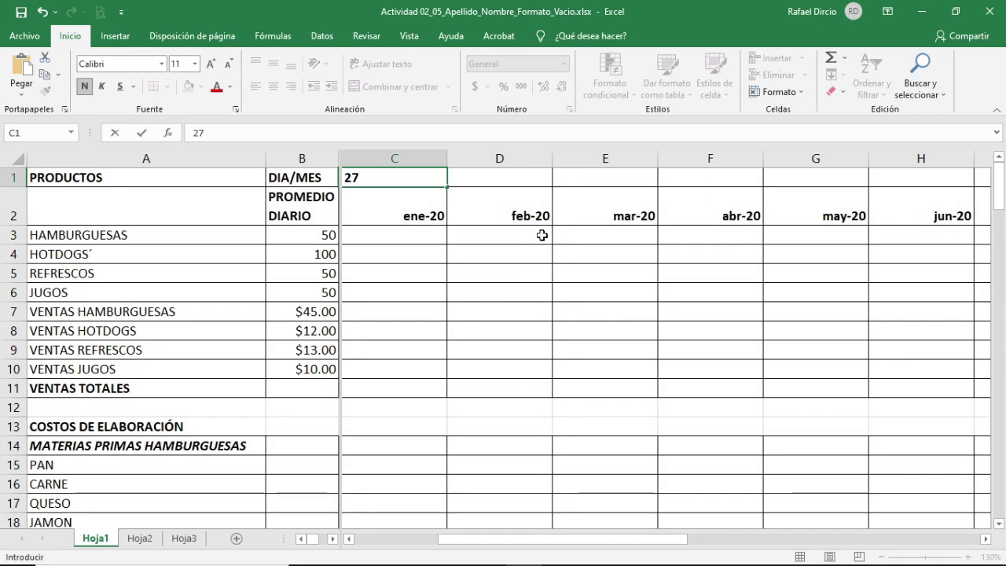
pyautogui.press('Tab')
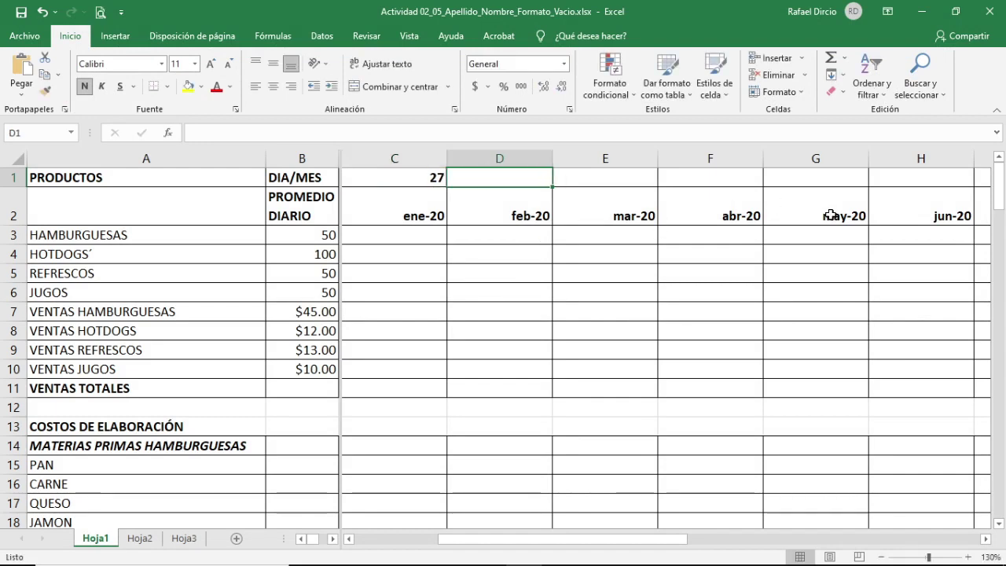
# Step: Enter the working days for feb-20, mar-20 and abr-20 in row 1 as 24, 27 and 25
pyautogui.write('24')
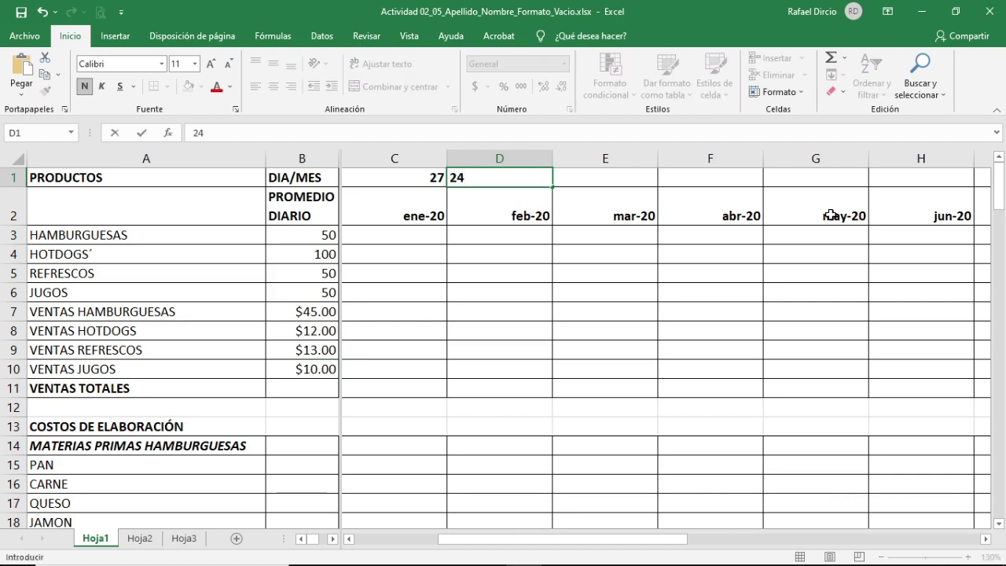
pyautogui.press('Tab')
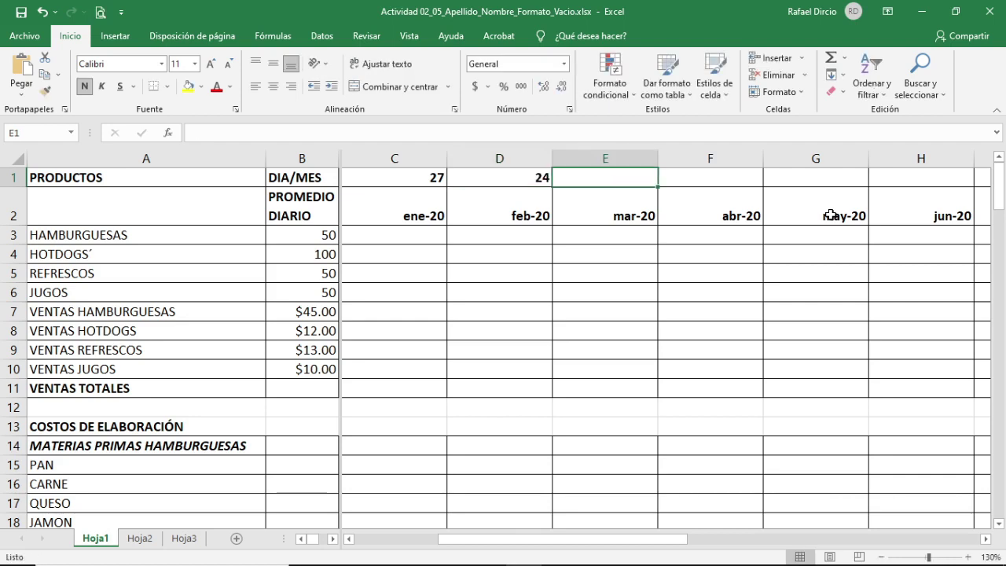
pyautogui.write('27')
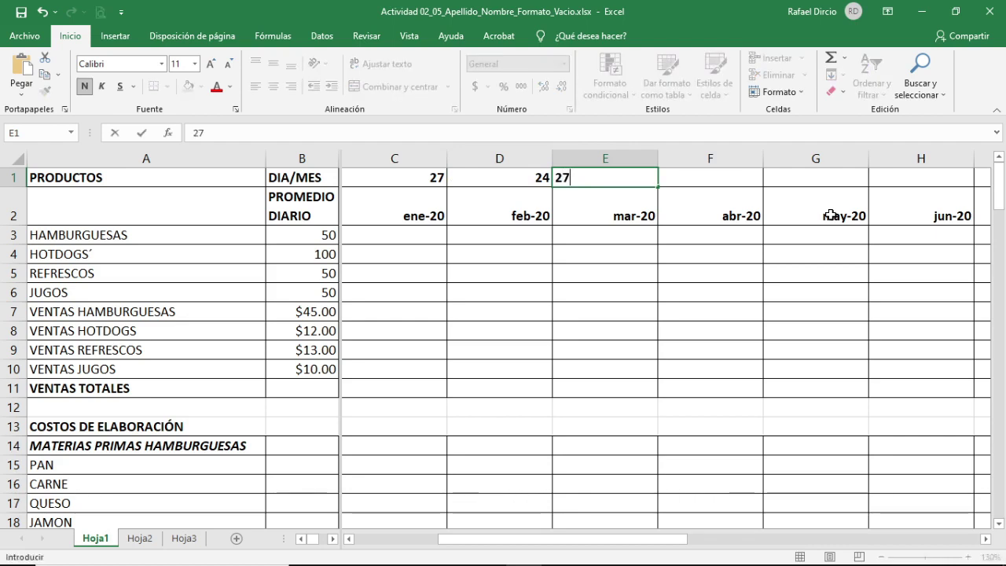
pyautogui.press('Tab')
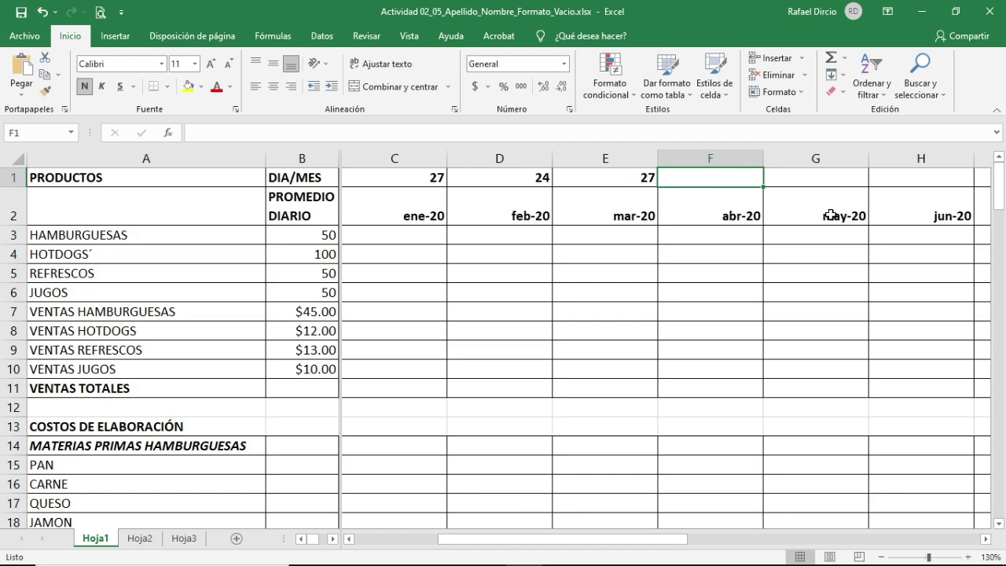
pyautogui.write('25')
pyautogui.press('Tab')
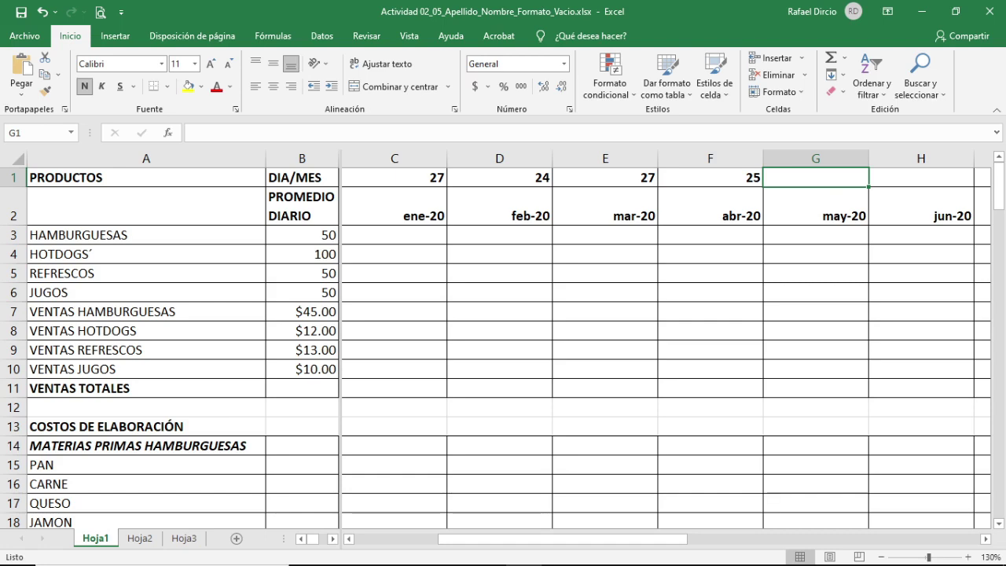
# Step: Enter the working days for may-20, jun-20 and jul-20 in row 1 as 27, 26 and 26
pyautogui.write('2')
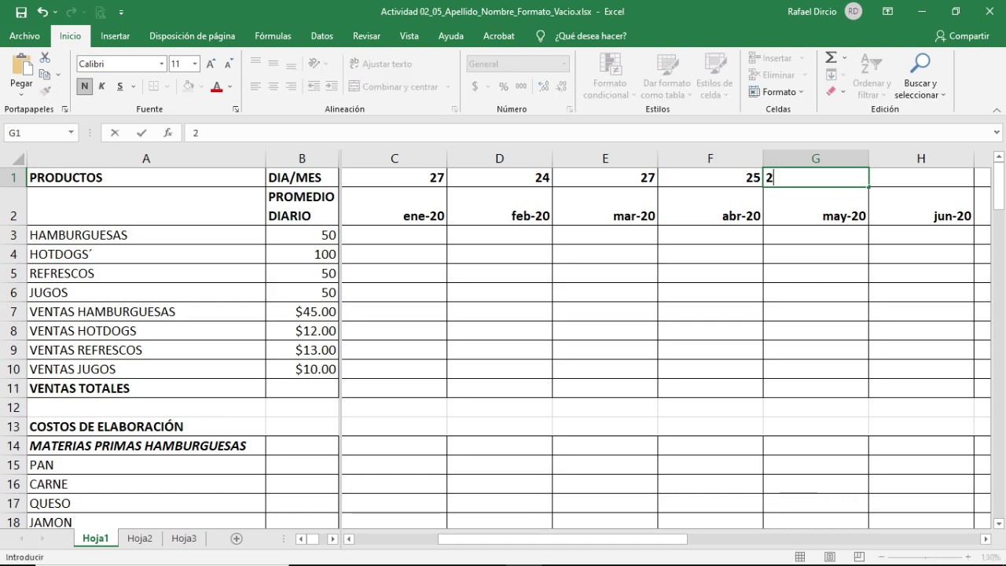
pyautogui.write('7')
pyautogui.press('Tab')
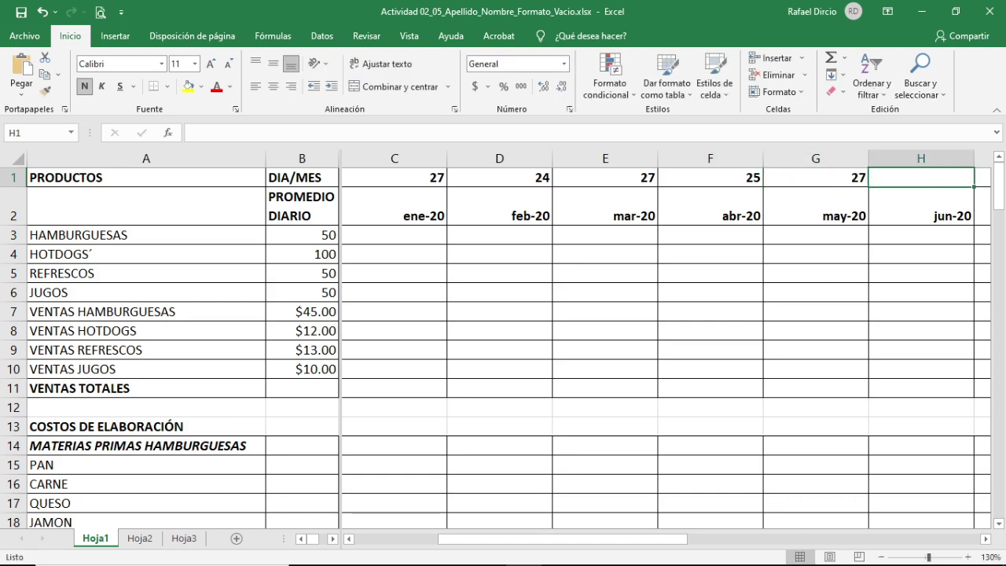
pyautogui.write('26')
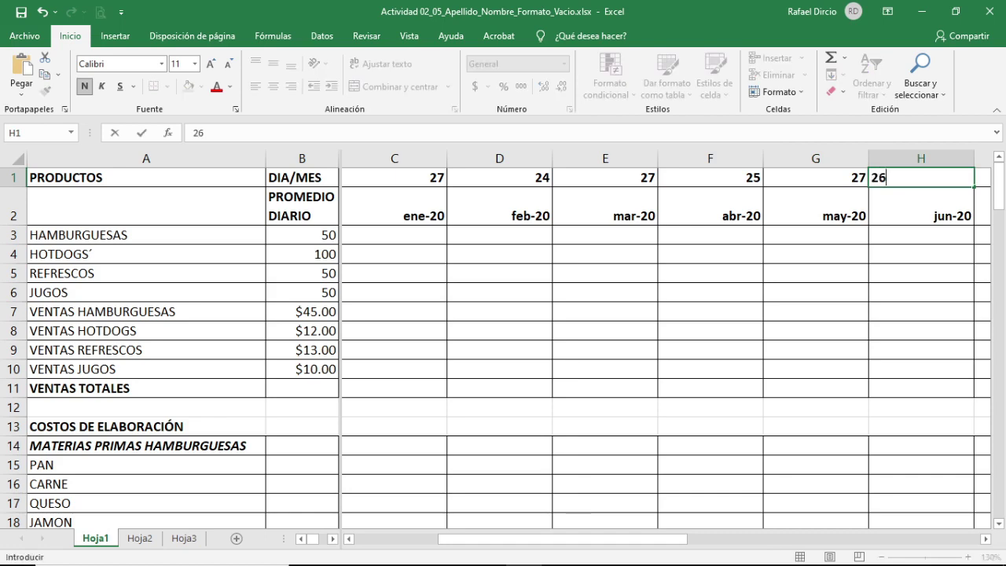
pyautogui.press('Tab')
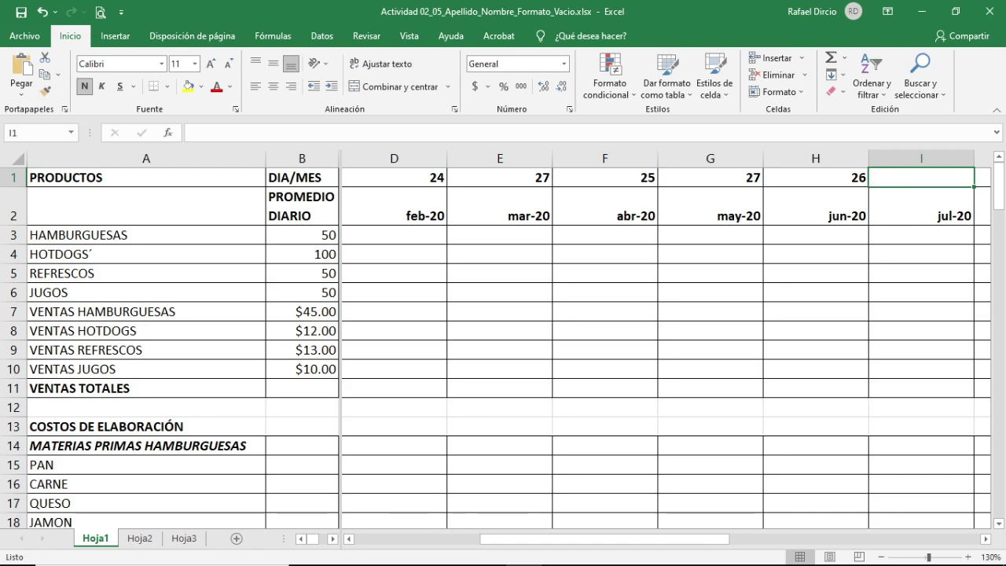
pyautogui.write('26')
pyautogui.press('Tab')
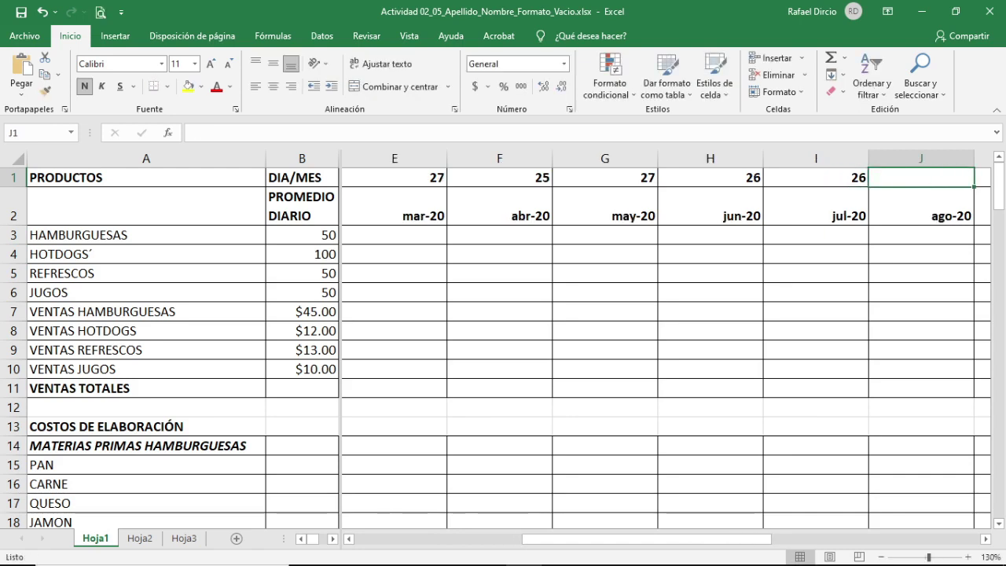
# Step: Enter the working days for ago-20, sep-20 and oct-20 in row 1 as 27, 25 and 27
pyautogui.write('27')
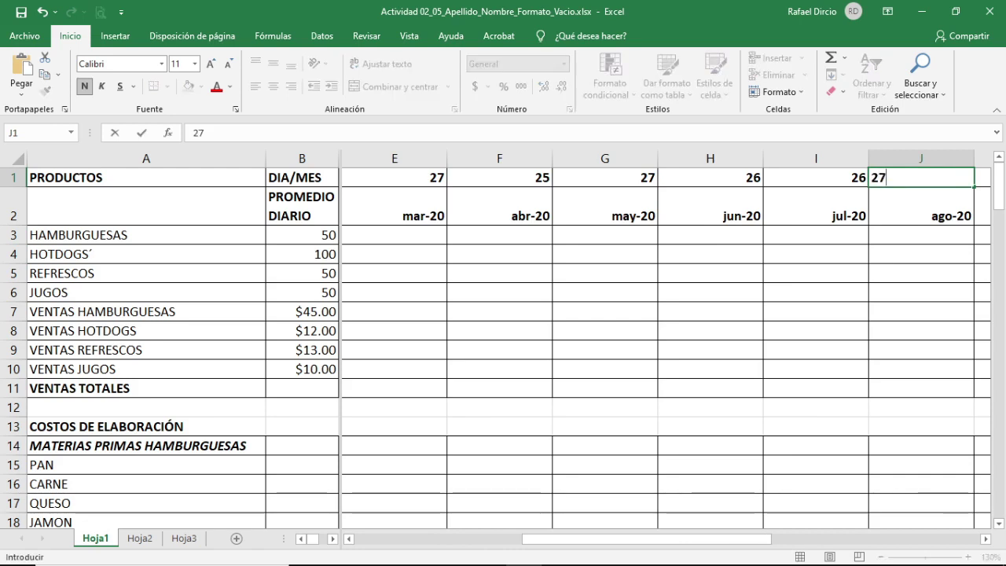
pyautogui.press('Tab')
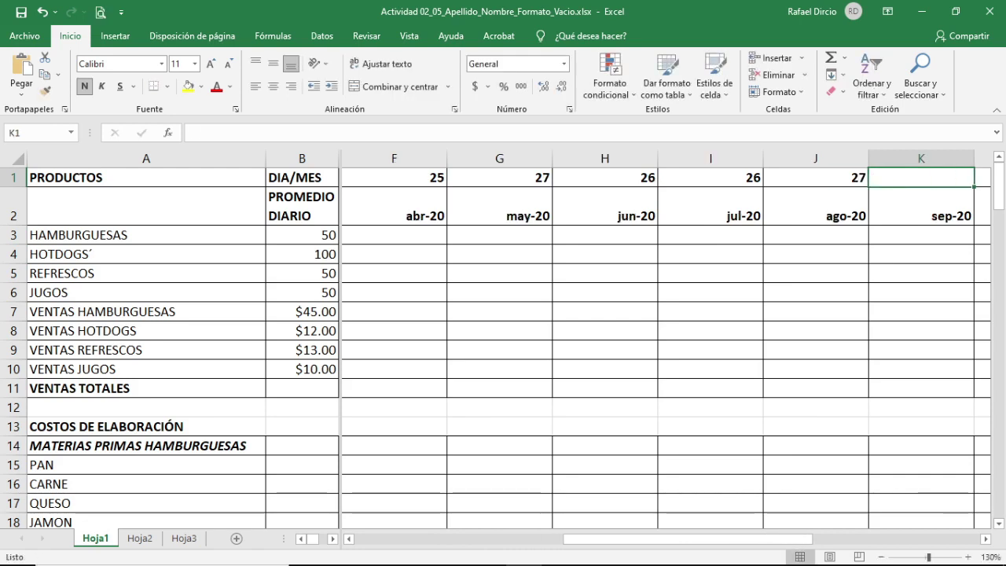
pyautogui.write('25')
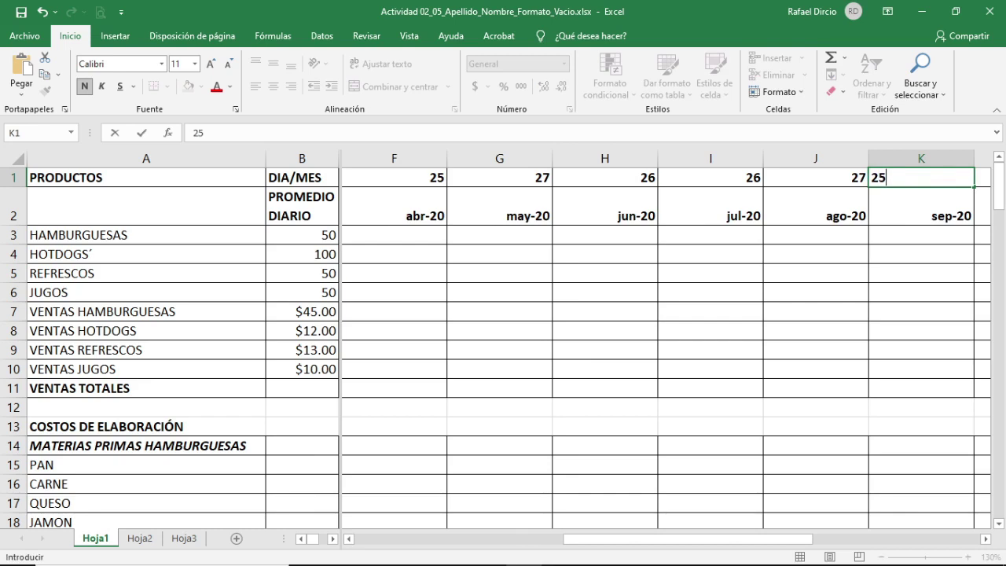
pyautogui.press('Tab')
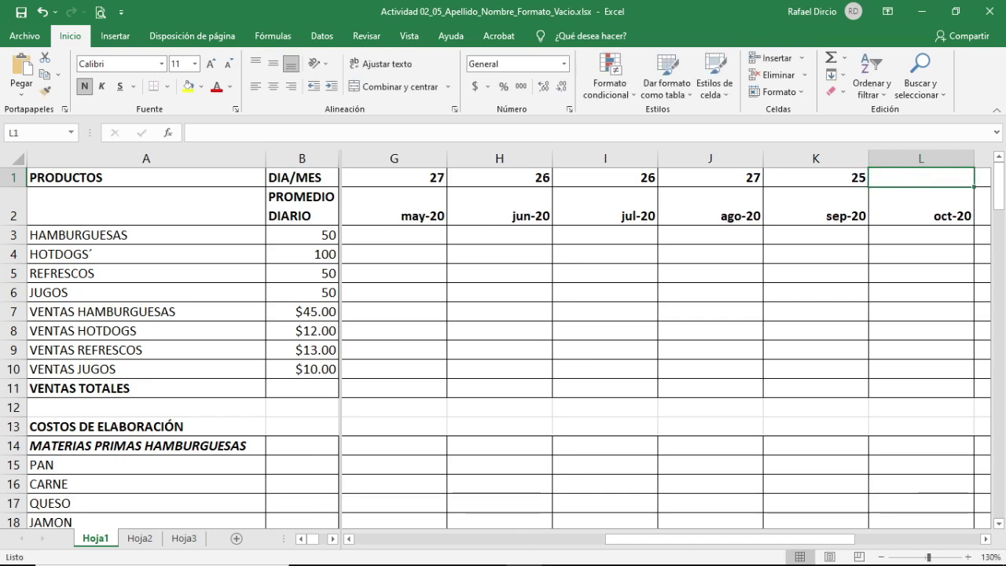
pyautogui.write('27')
pyautogui.press('Tab')
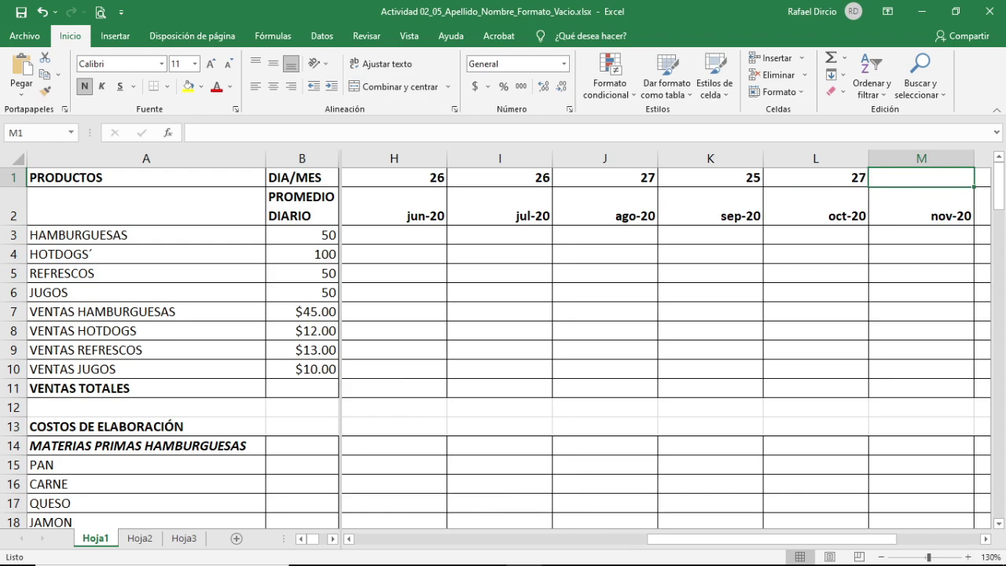
# Step: Enter 26 working days each for nov-20 and dic-20, and sum C1:N1 in cell O1 above TOTAL
pyautogui.write('26')
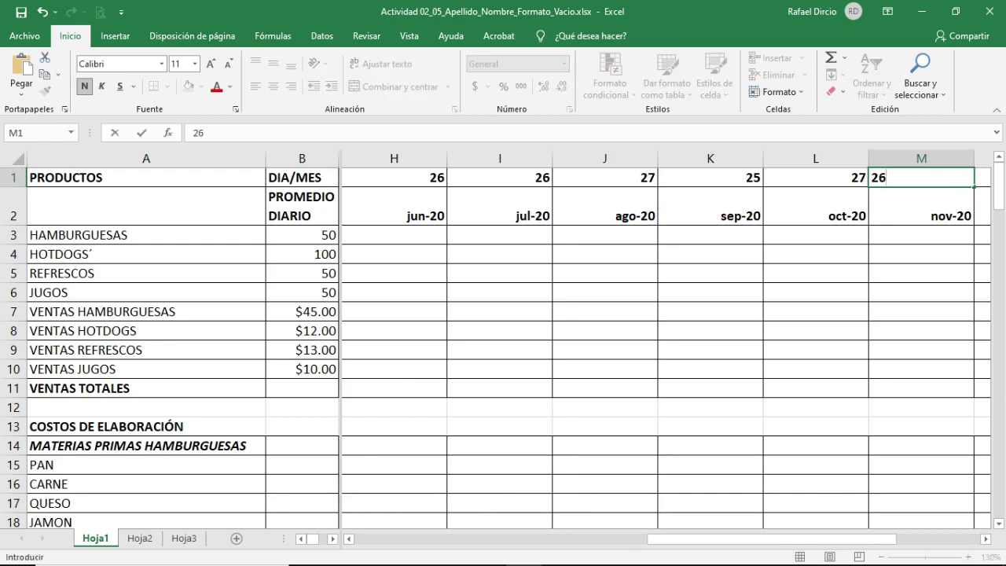
pyautogui.press('Tab')
pyautogui.write('26')
pyautogui.press('Tab')
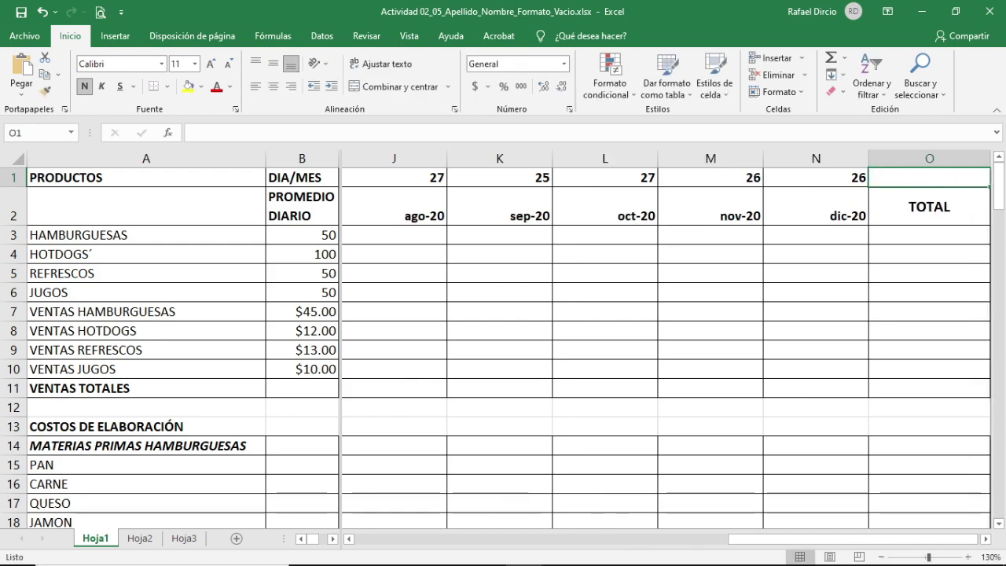
pyautogui.click(832, 59)
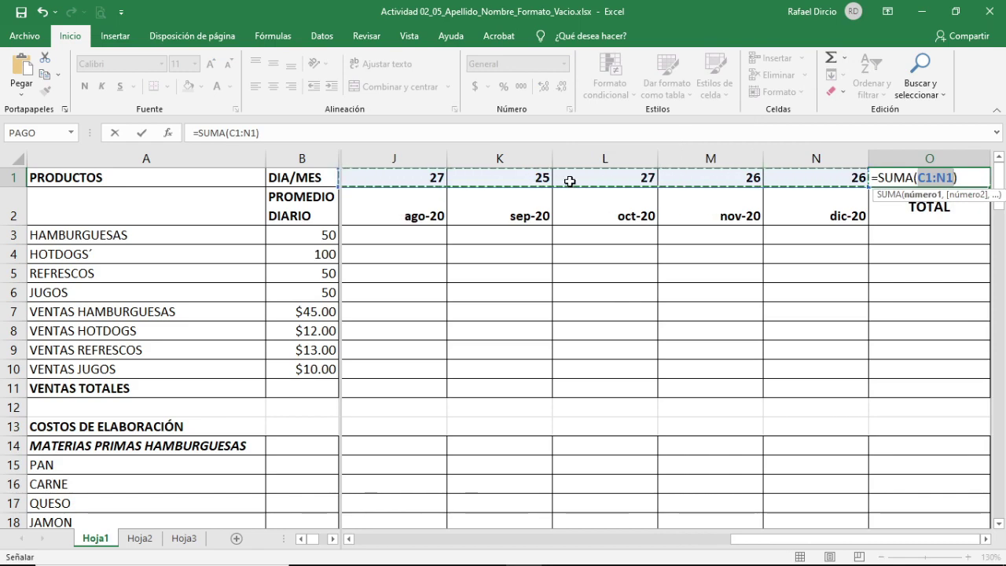
pyautogui.press('Return')
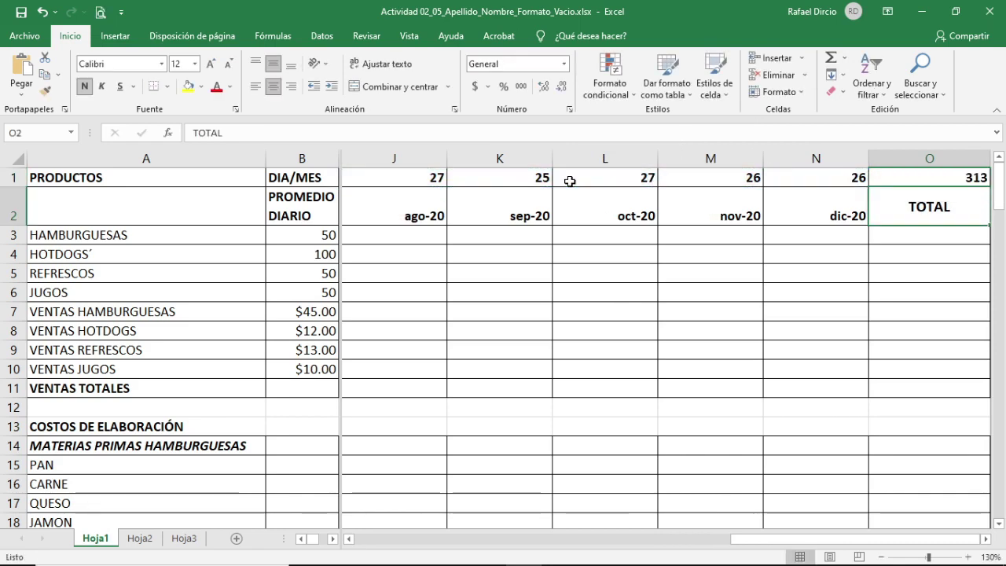
# Step: Check the annual days total in O1 and review the monthly day values in row 1 back to ene-20
pyautogui.click(898, 178)
pyautogui.press('Right')
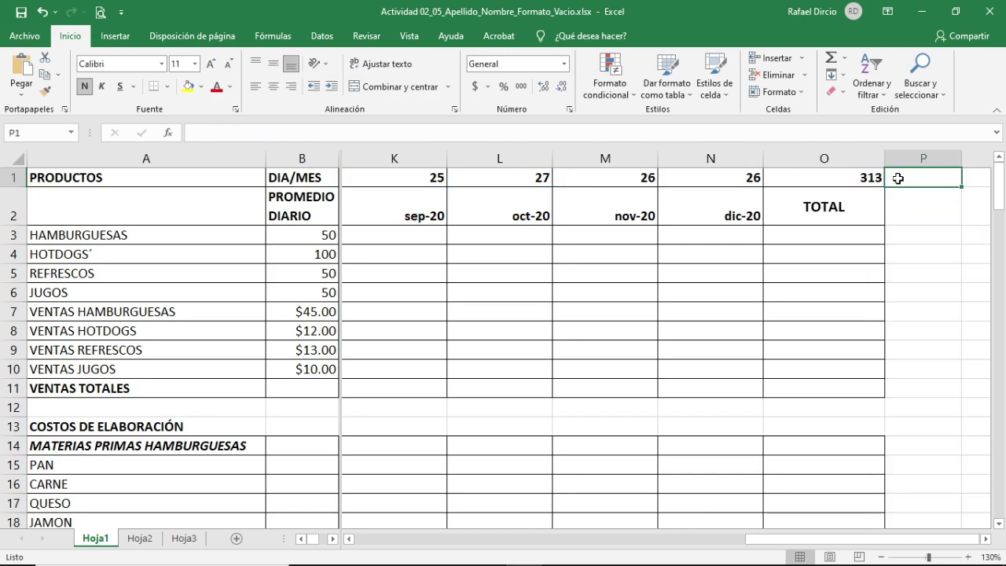
pyautogui.press('Left')
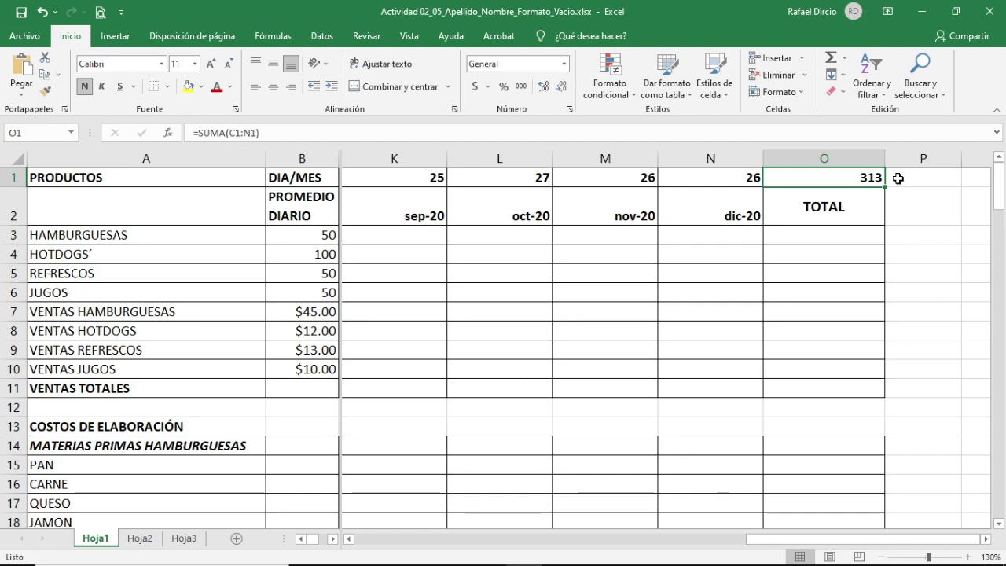
pyautogui.press('Left')
pyautogui.press('Left')
pyautogui.press('Left')
pyautogui.press('Left')
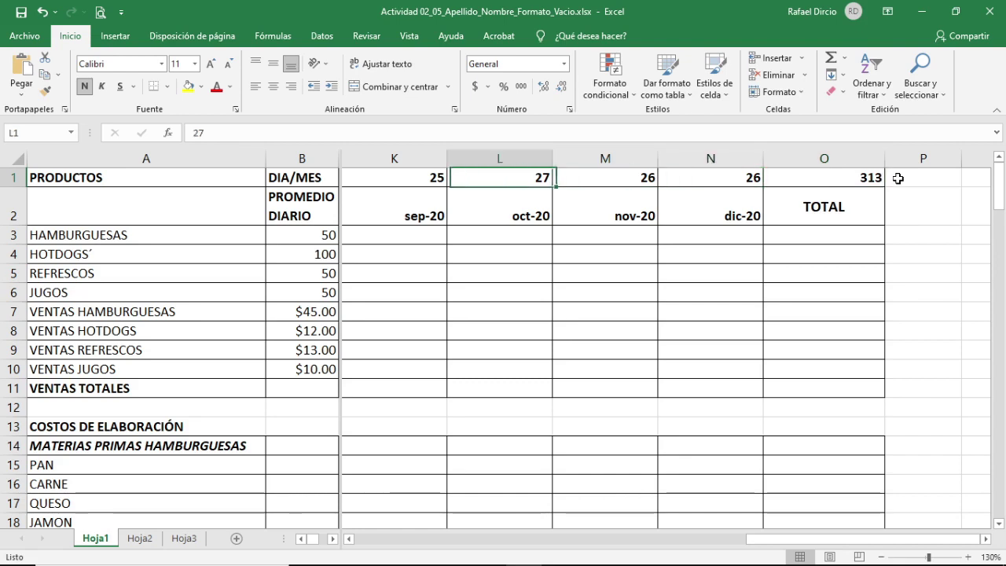
pyautogui.press('Left')
pyautogui.press('Left')
pyautogui.press('Left')
pyautogui.press('Left')
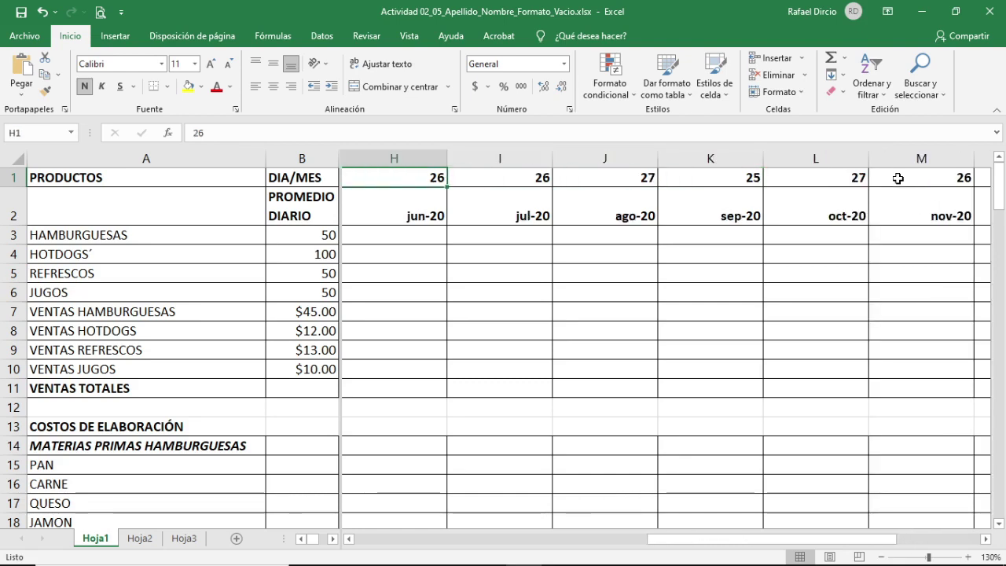
pyautogui.press('Left')
pyautogui.press('Left')
pyautogui.press('Left')
pyautogui.press('Left')
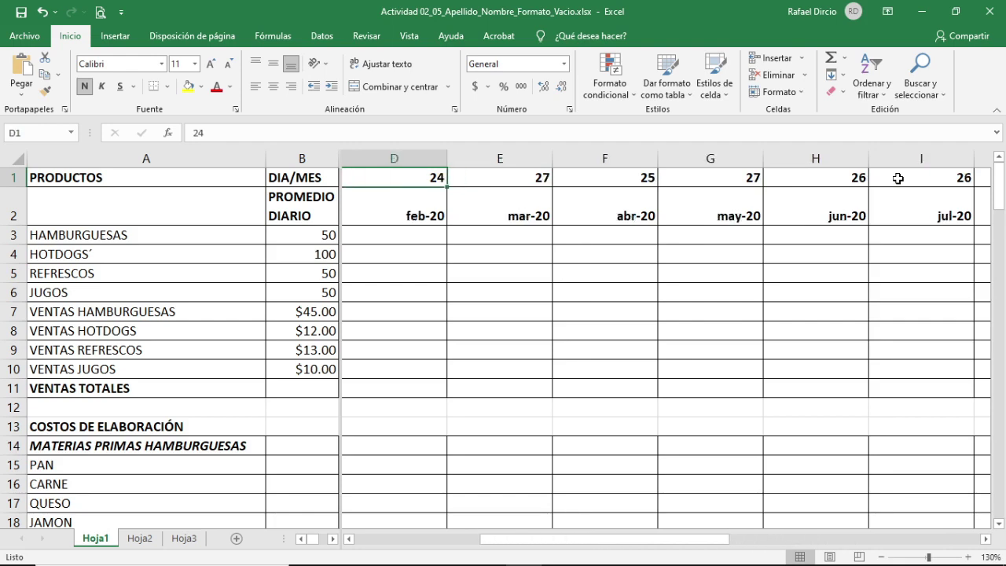
pyautogui.press('Left')
pyautogui.press('Right')
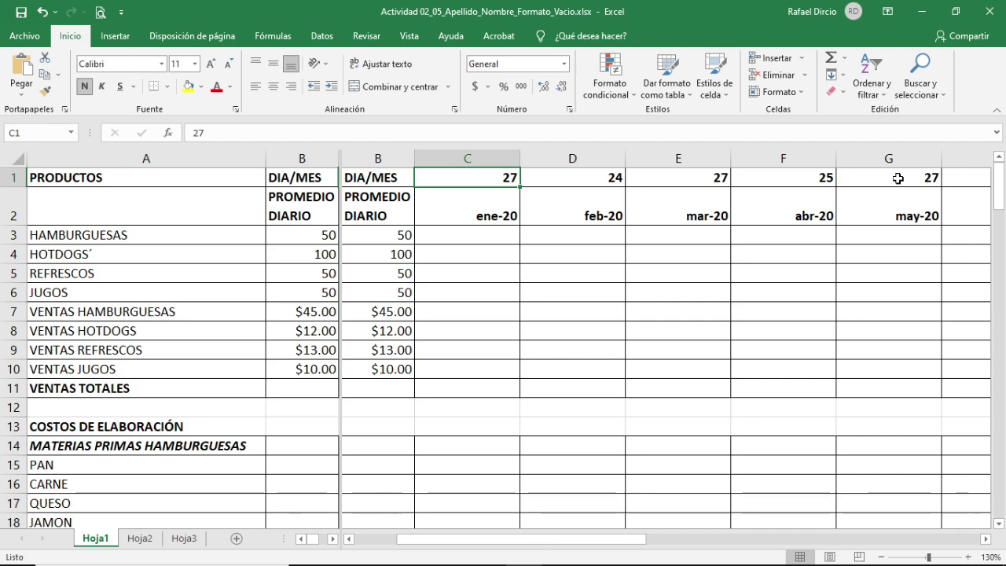
# Step: Go through the row 1 day values from ene-20 forward and examine the annual total's formula in O1
pyautogui.press('Down')
pyautogui.press('Up')
pyautogui.press('Right')
pyautogui.press('Right')
pyautogui.press('Right')
pyautogui.press('Right')
pyautogui.press('Right')
pyautogui.press('Right')
pyautogui.press('Right')
pyautogui.press('Right')
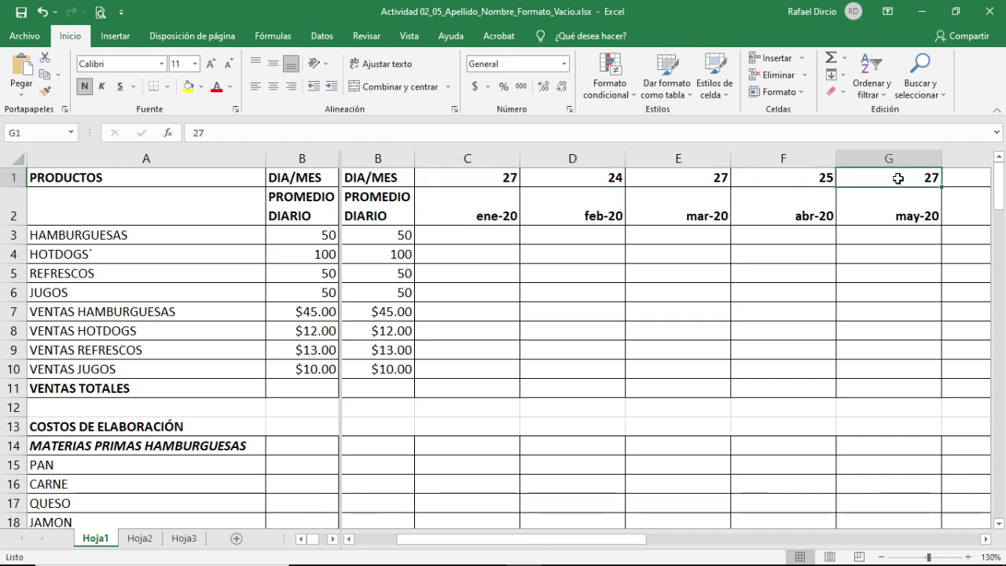
pyautogui.press('Right')
pyautogui.press('Right')
pyautogui.press('Right')
pyautogui.press('Right')
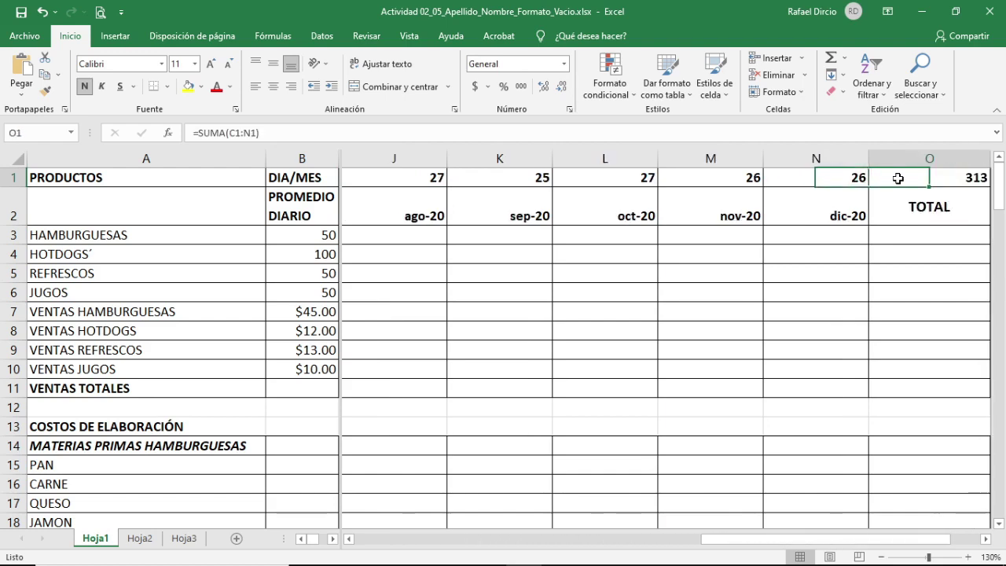
pyautogui.press('Down')
pyautogui.press('Down')
pyautogui.press('Up')
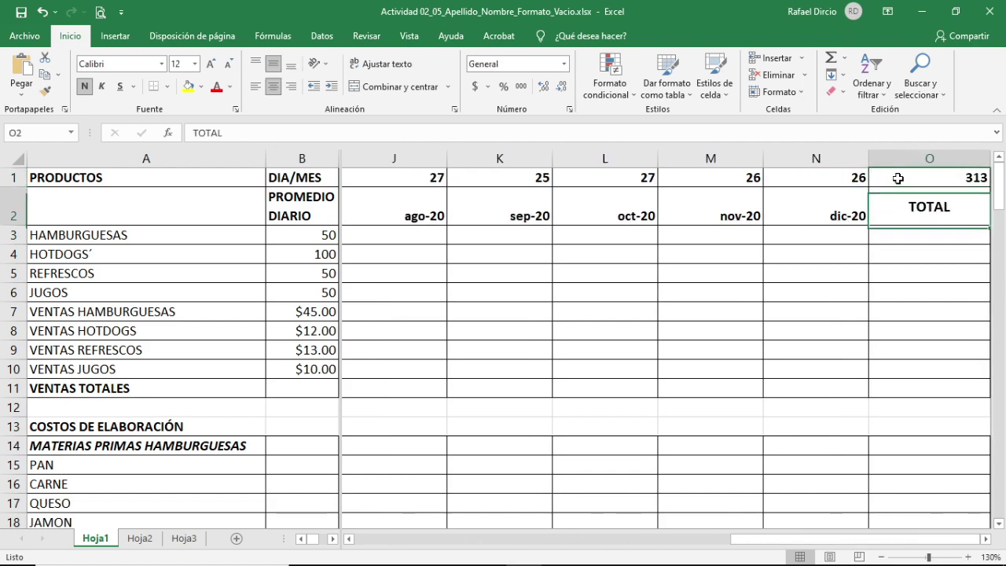
pyautogui.press('Left')
pyautogui.press('Right')
pyautogui.press('Up')
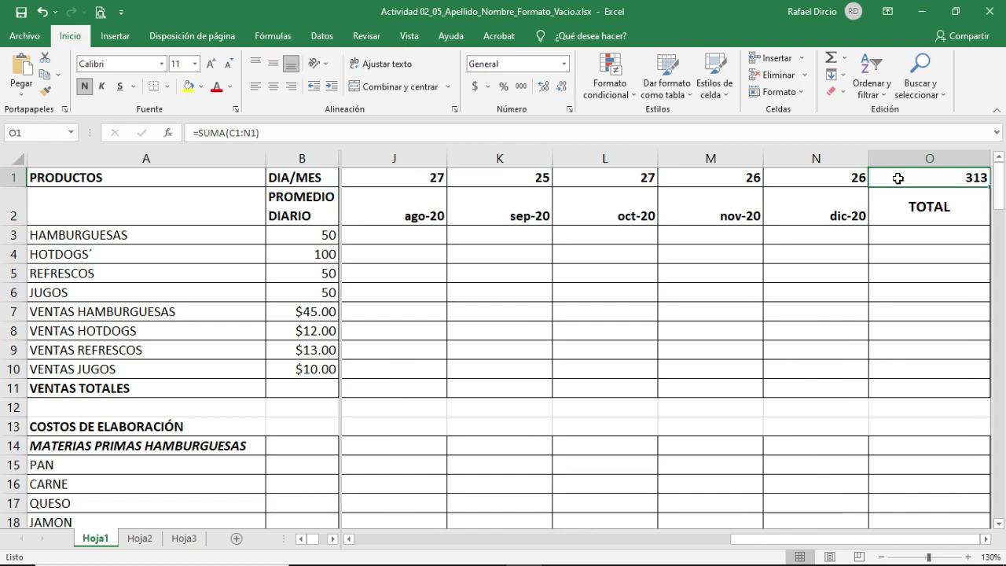
# Step: Enter =C1*$B$3 in C3 to calculate the ene-20 hamburger units, with the daily average as an absolute reference
pyautogui.press('Down')
pyautogui.press('Down')
pyautogui.press('Left')
pyautogui.press('Left')
pyautogui.press('Left')
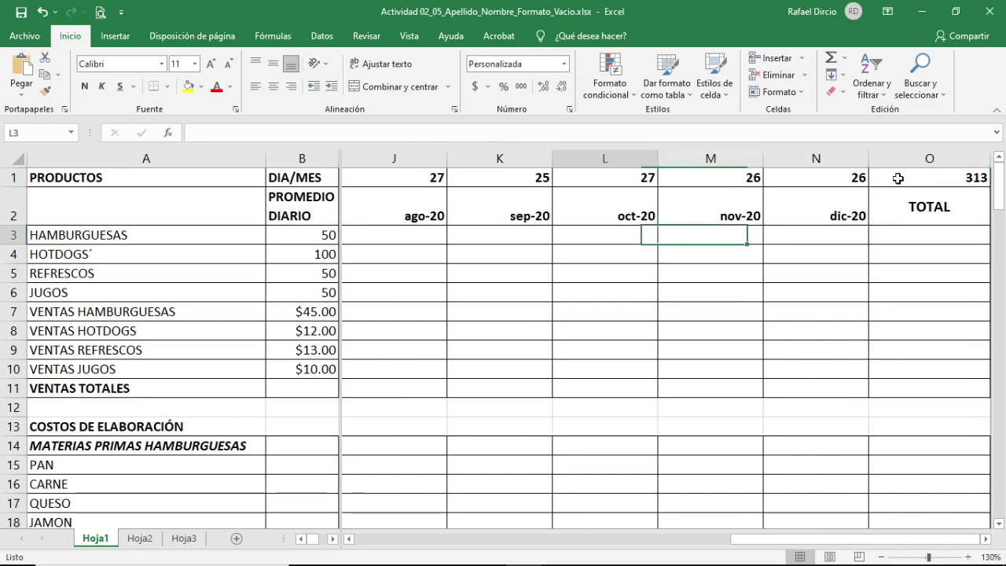
pyautogui.press('Left')
pyautogui.press('Left')
pyautogui.press('Left')
pyautogui.press('Left')
pyautogui.press('Left')
pyautogui.press('Left')
pyautogui.press('Left')
pyautogui.press('Left')
pyautogui.press('Left')
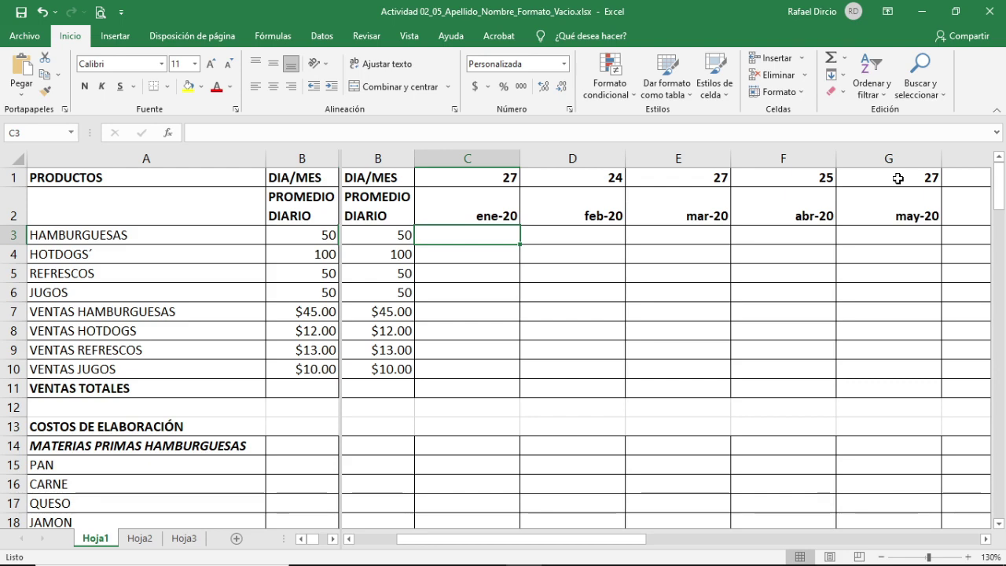
pyautogui.write('=')
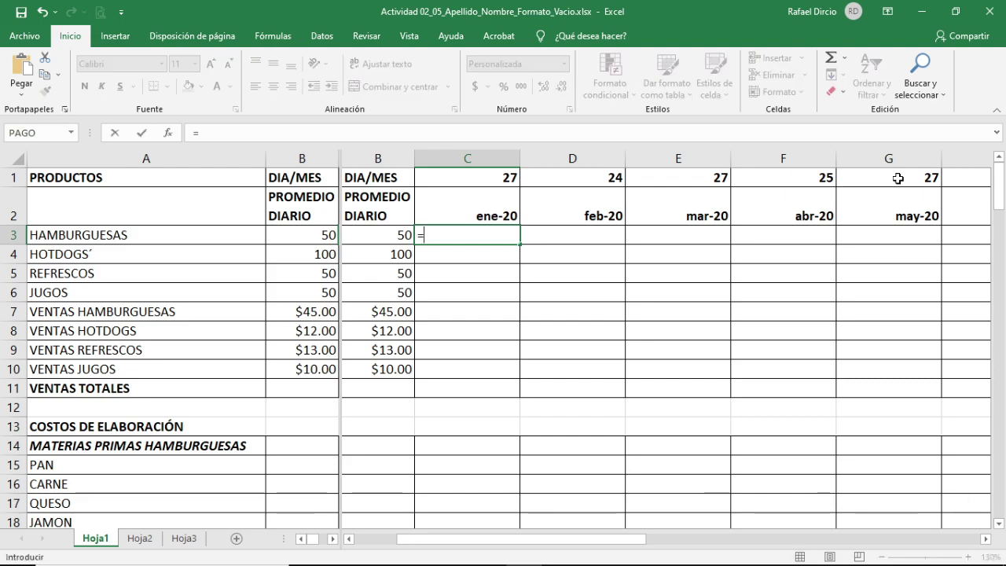
pyautogui.press('Up')
pyautogui.press('Up')
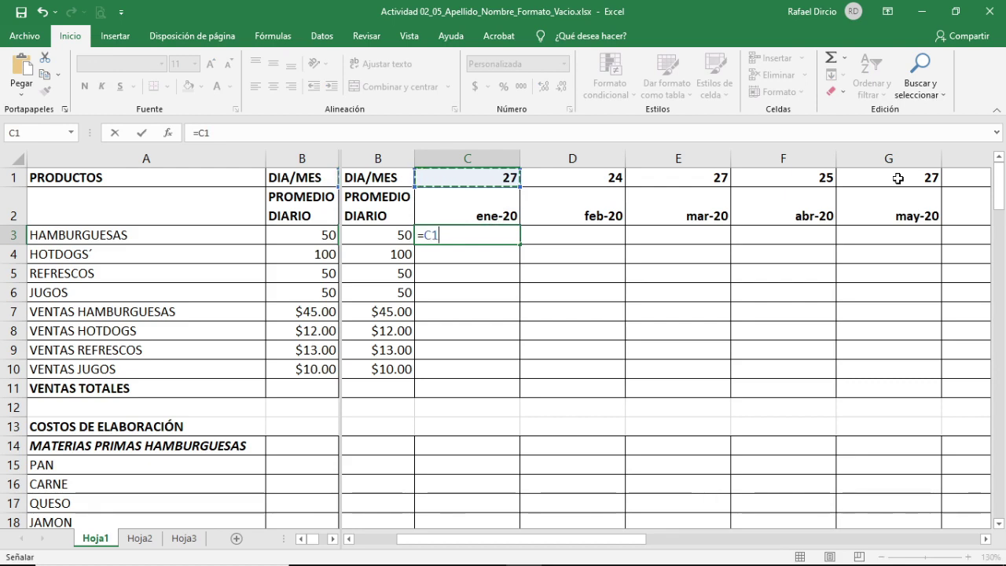
pyautogui.write('*')
pyautogui.press('Left')
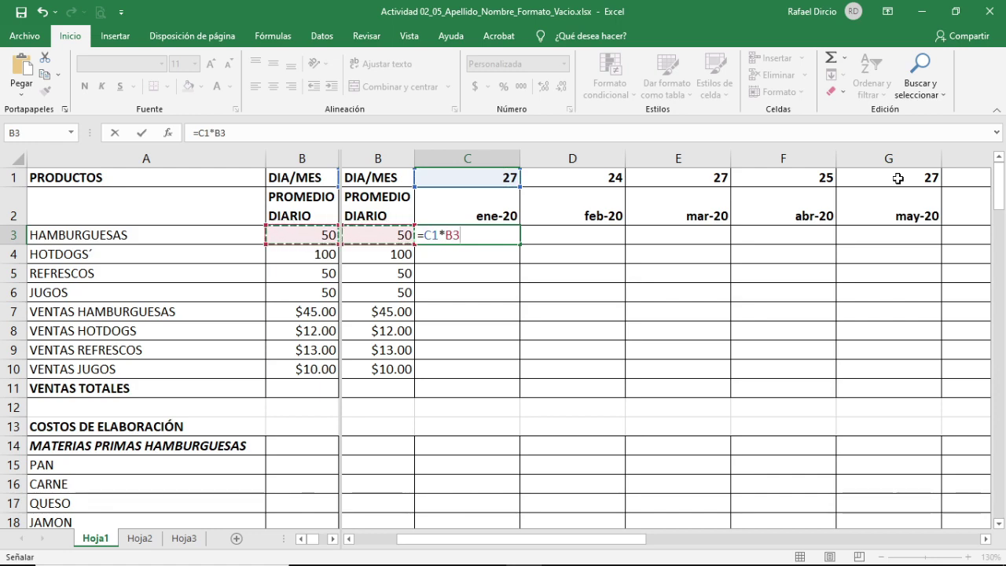
pyautogui.press('F4')
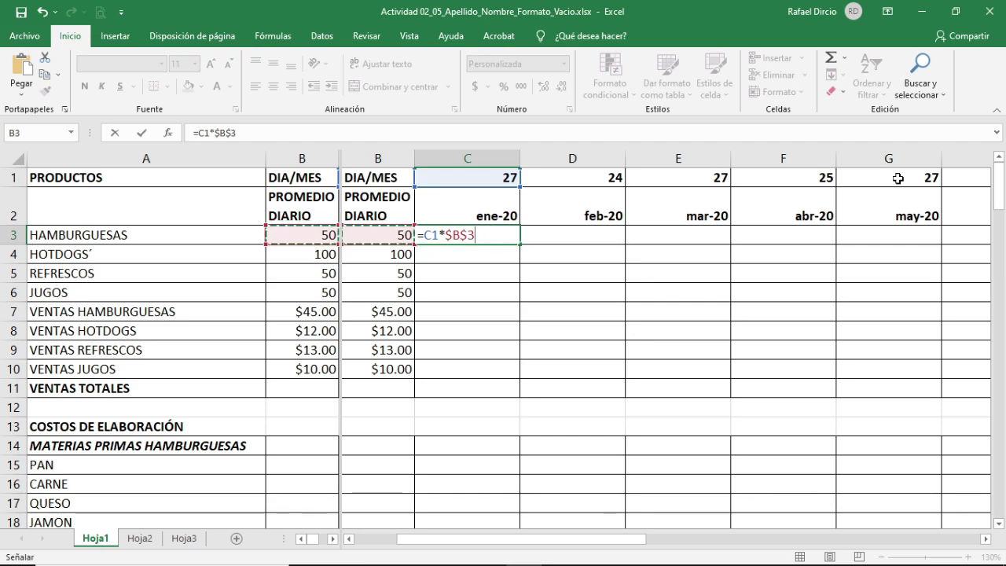
pyautogui.press('Return')
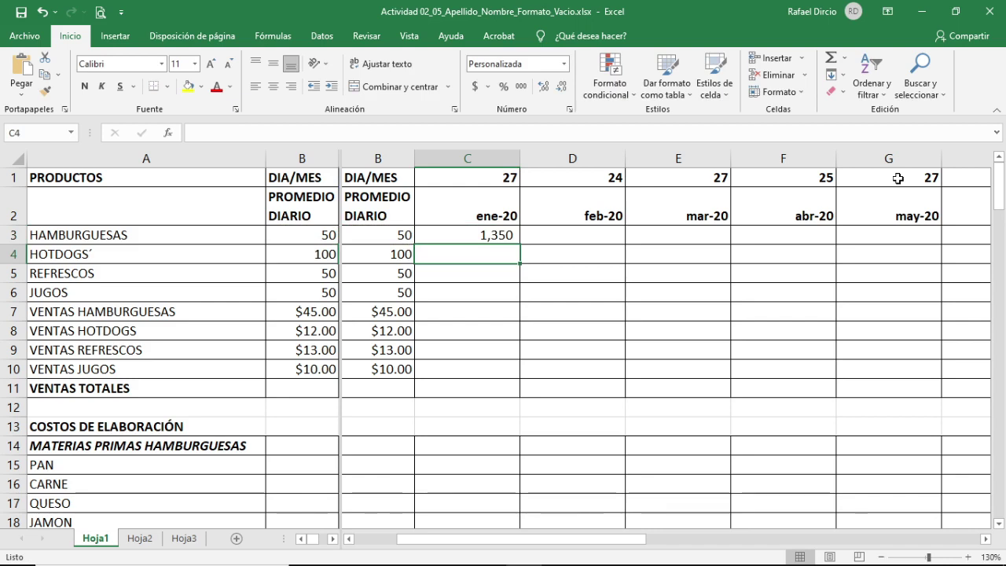
# Step: Check the hamburger formula in C3 and fill it across the months through dic-20 in N3
pyautogui.press('Up')
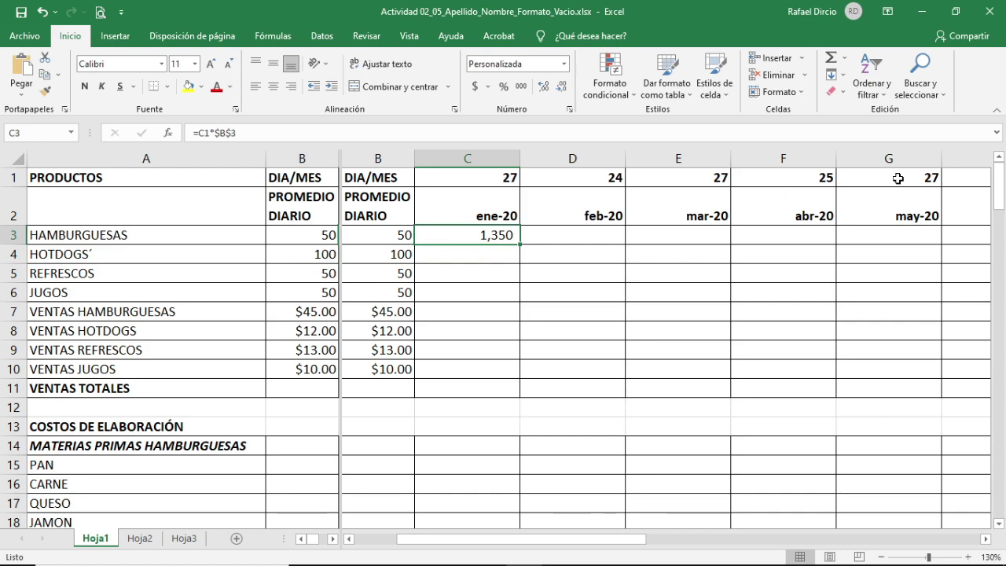
pyautogui.press('F2')
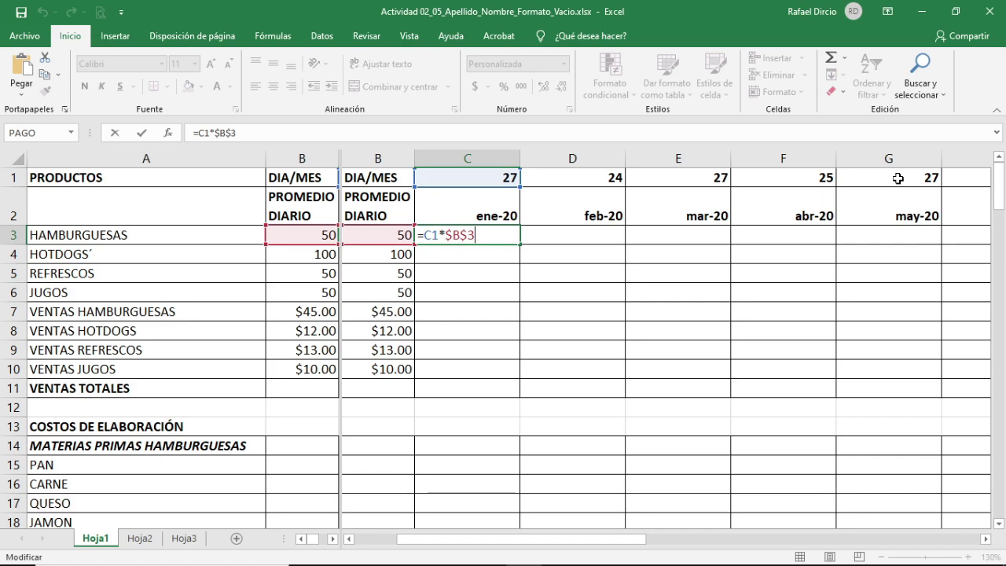
pyautogui.press('Return')
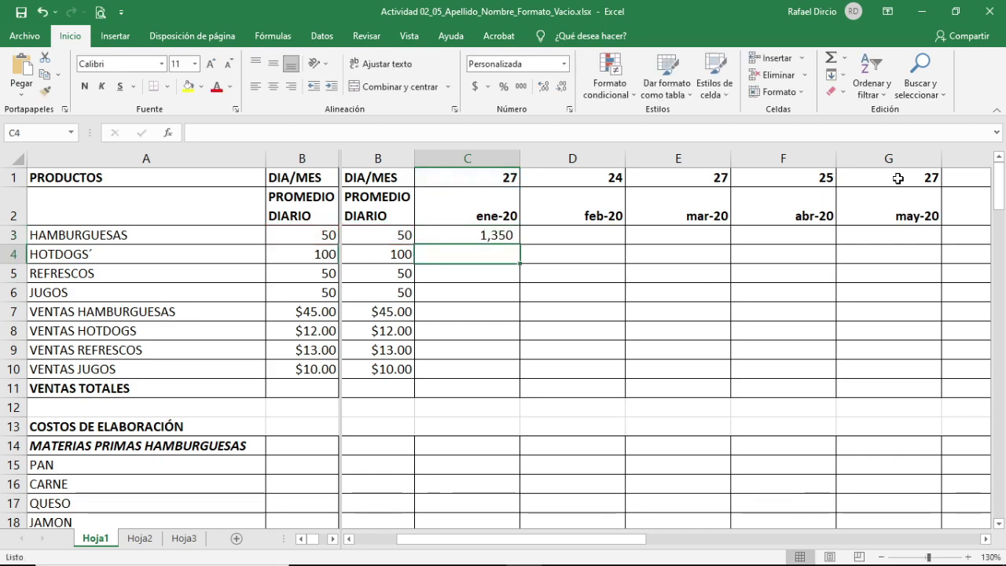
pyautogui.press('Up')
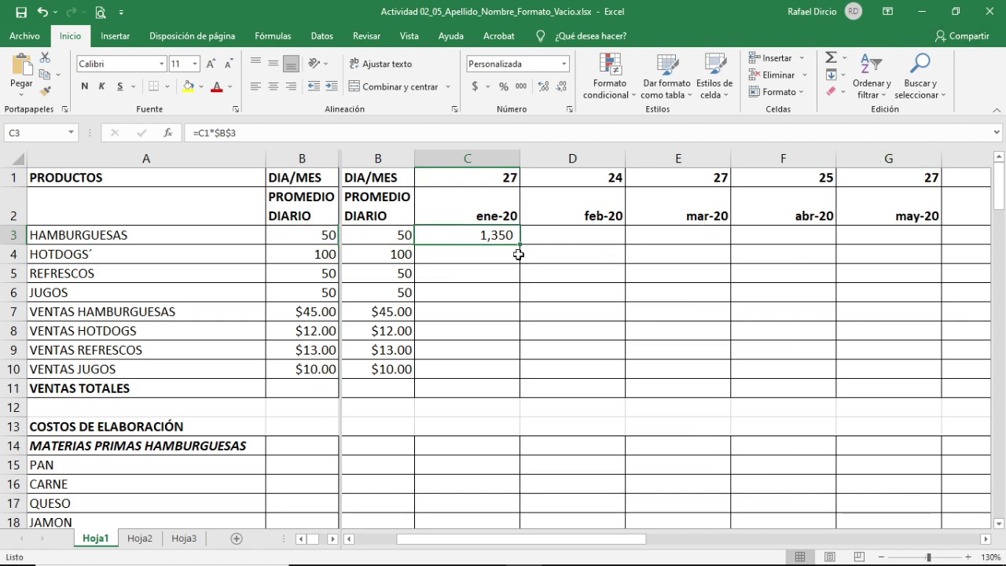
pyautogui.moveTo(520, 244); pyautogui.dragTo(770, 245)
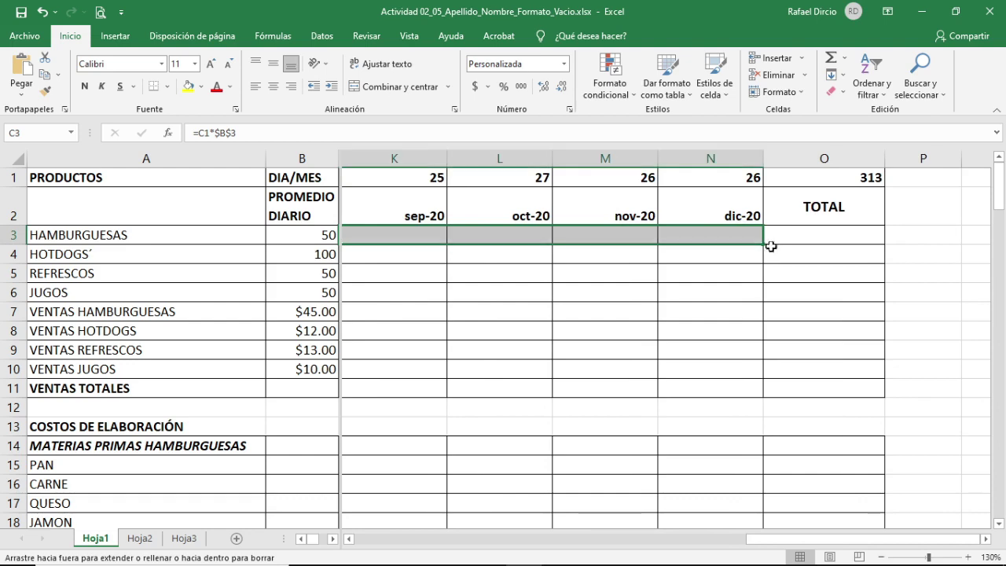
# Step: Total the annual hamburger units in O3 with =SUMA(C3:N3), leaving out the daily average, and check the formula's range
pyautogui.click(790, 233)
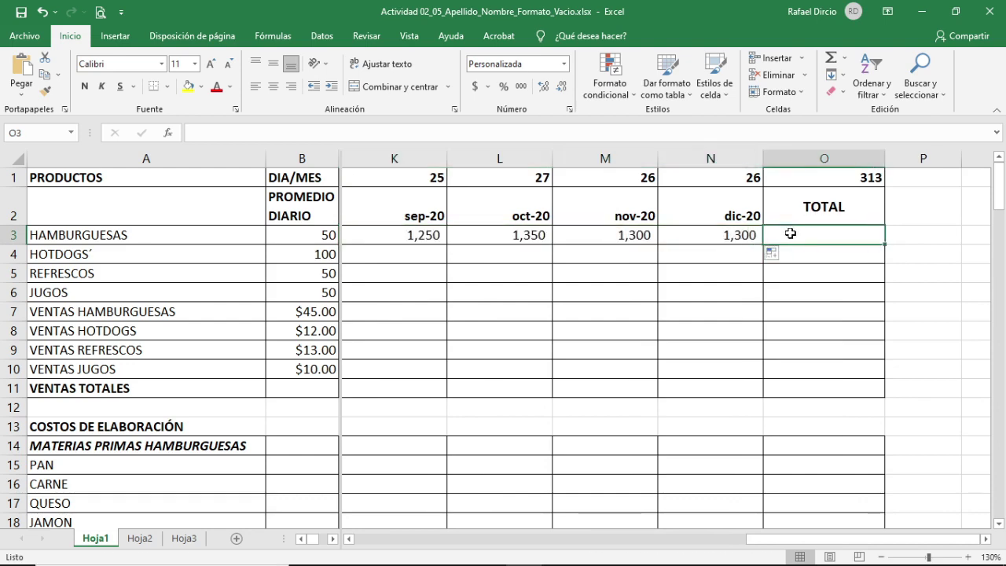
pyautogui.click(831, 58)
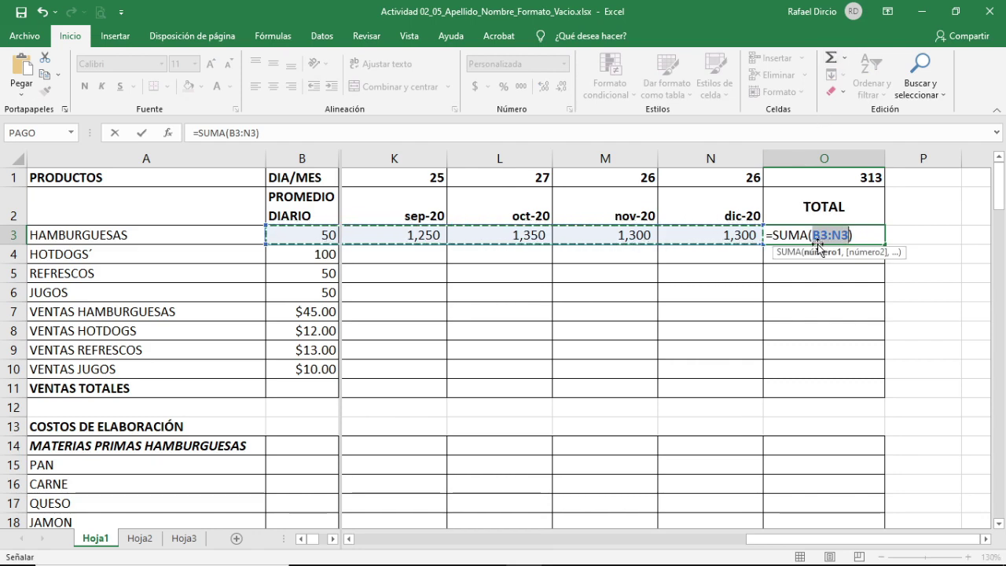
pyautogui.press('F2')
pyautogui.press('Left')
pyautogui.press('Left')
pyautogui.press('Left')
pyautogui.press('Left')
pyautogui.press('Left')
pyautogui.press('Left')
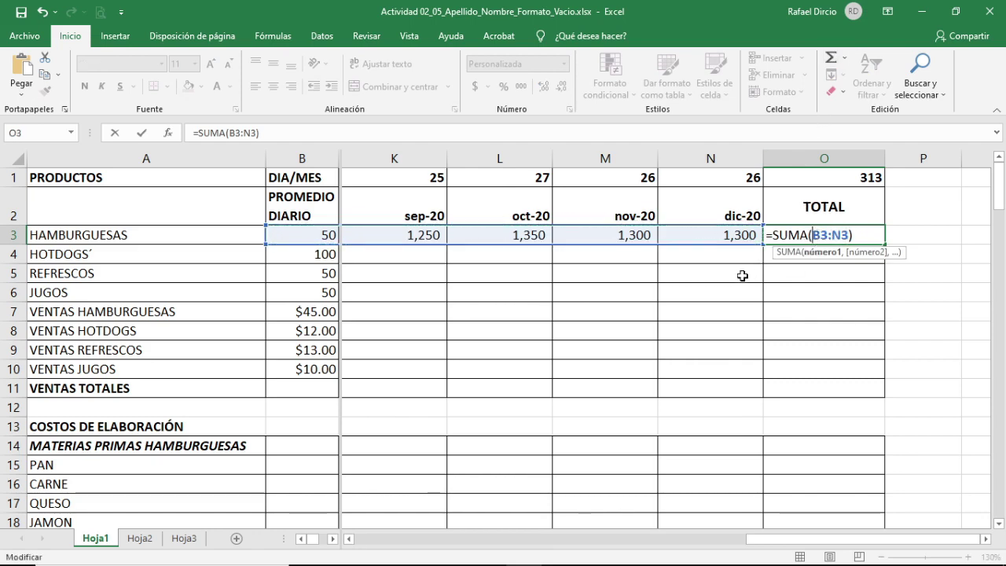
pyautogui.write('c')
pyautogui.press('Delete')
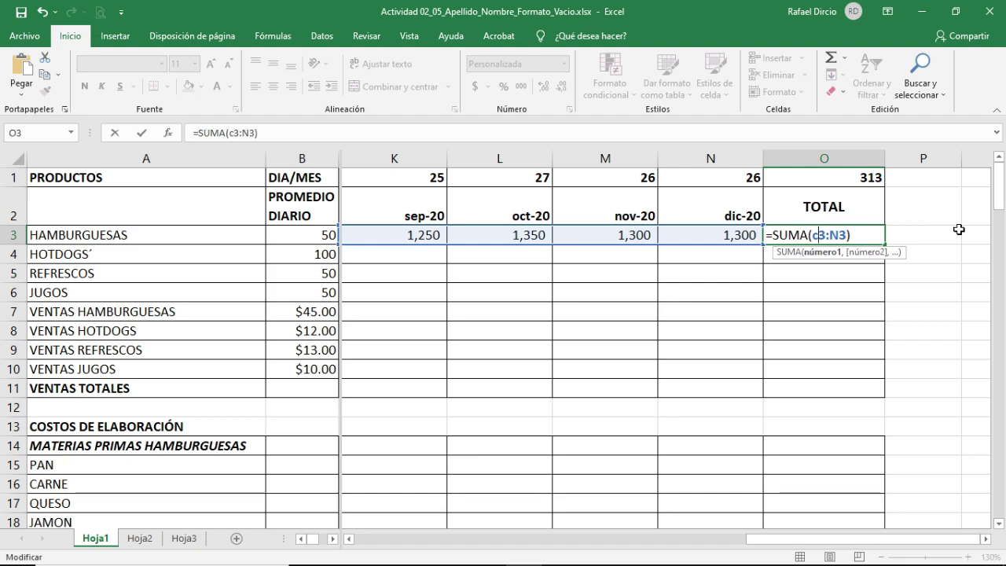
pyautogui.press('Return')
pyautogui.press('Up')
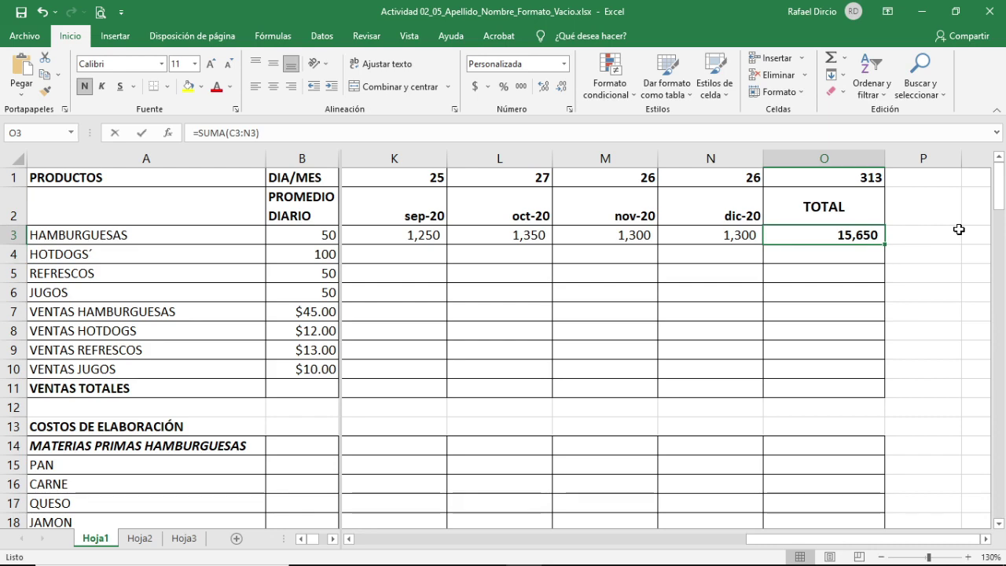
pyautogui.press('F2')
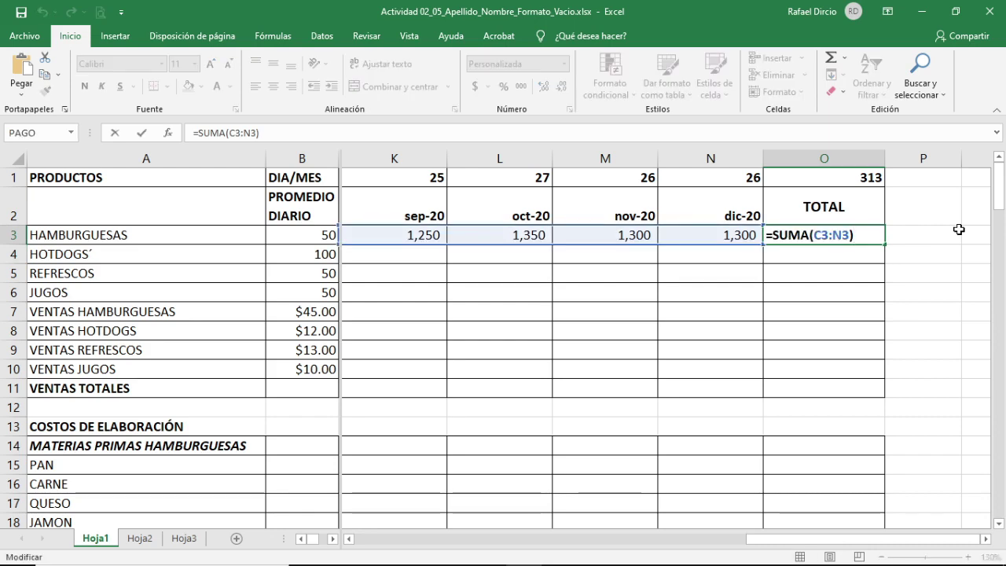
pyautogui.press('Return')
pyautogui.press('Up')
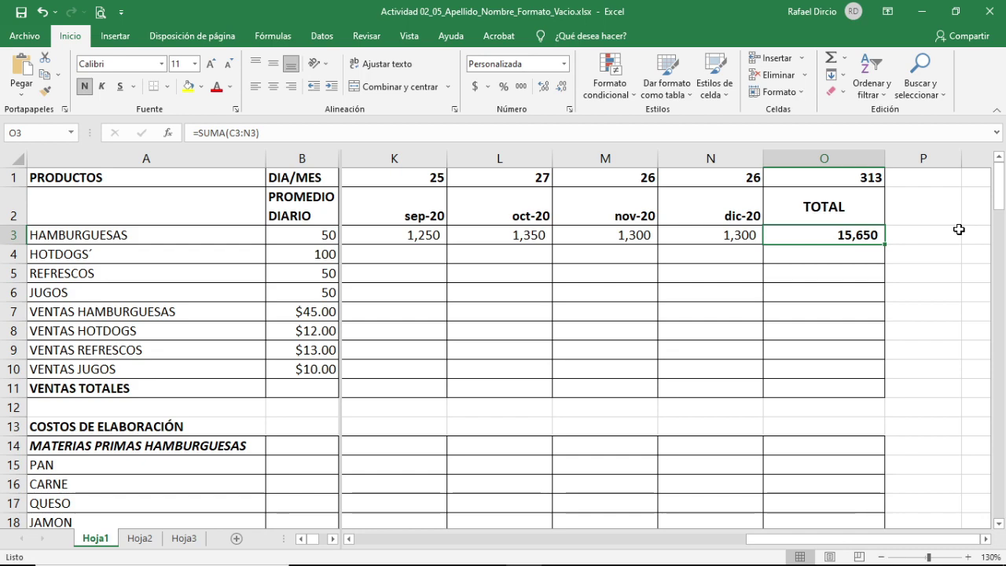
# Step: Review the monthly hamburger units in row 3 from TOTAL back to ene-20, ending on the feb-20 cell
pyautogui.press('Left')
pyautogui.press('Left')
pyautogui.press('Left')
pyautogui.press('Left')
pyautogui.press('Left')
pyautogui.press('Left')
pyautogui.press('Left')
pyautogui.press('Left')
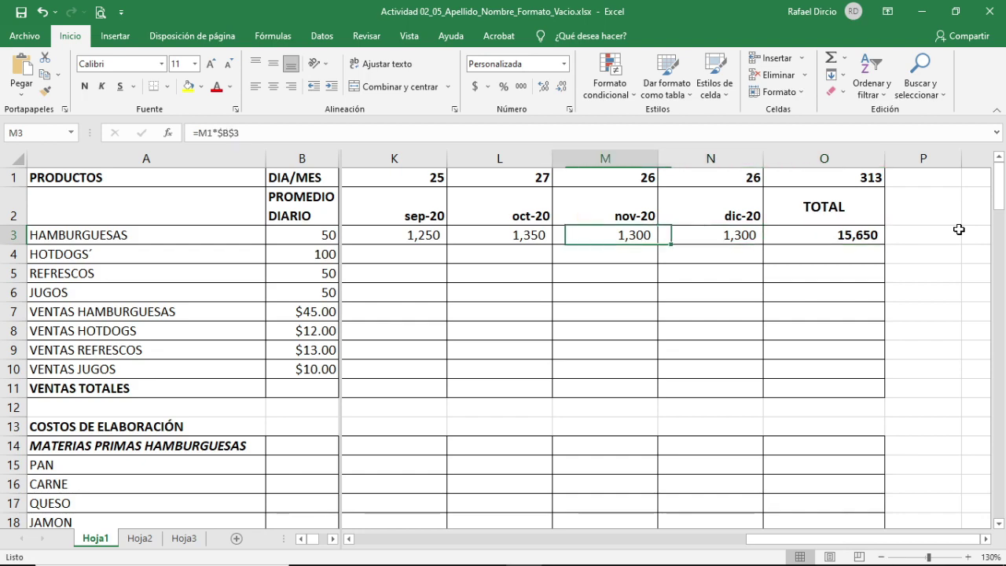
pyautogui.press('Left')
pyautogui.press('Left')
pyautogui.press('Left')
pyautogui.press('Left')
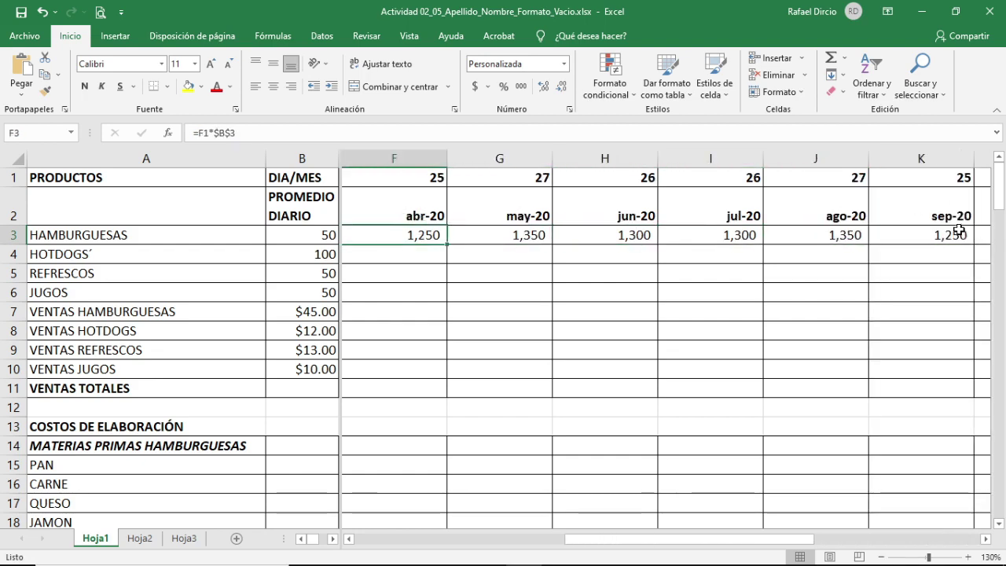
pyautogui.press('Left')
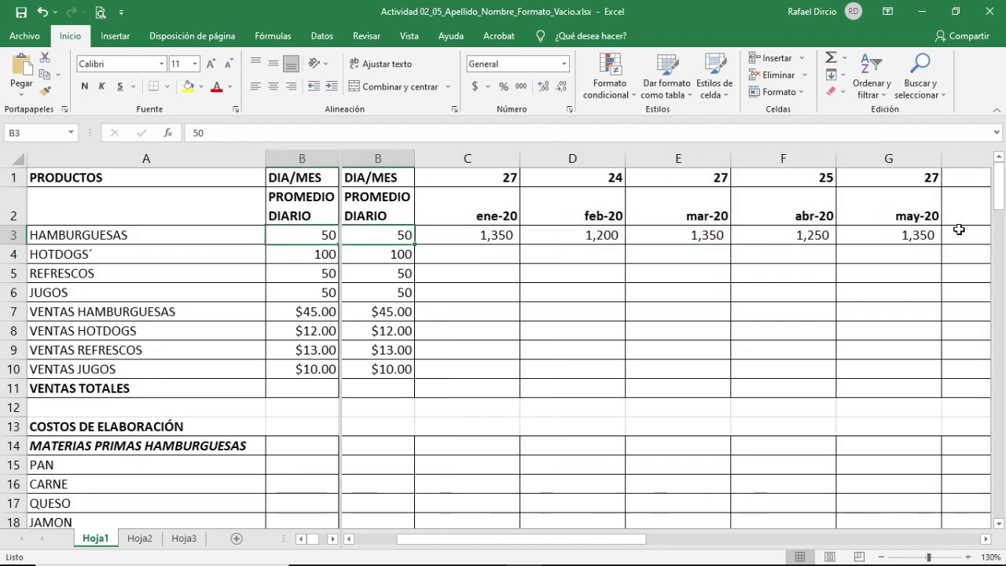
pyautogui.press('Right')
pyautogui.press('Right')
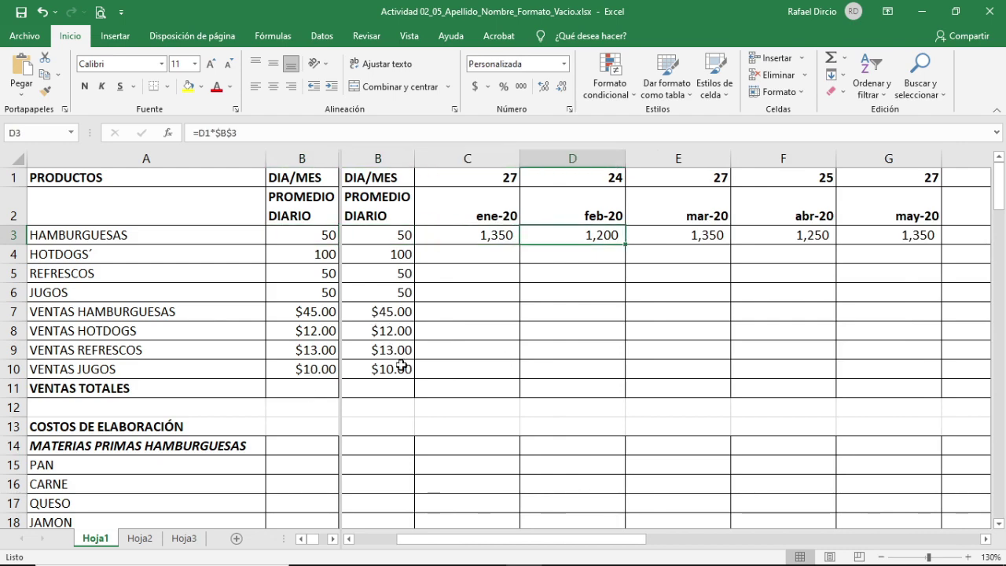
# Step: Switch to the activity PDF in Adobe Acrobat and check February's sales expectation in the monthly table
pyautogui.moveTo(523, 557)
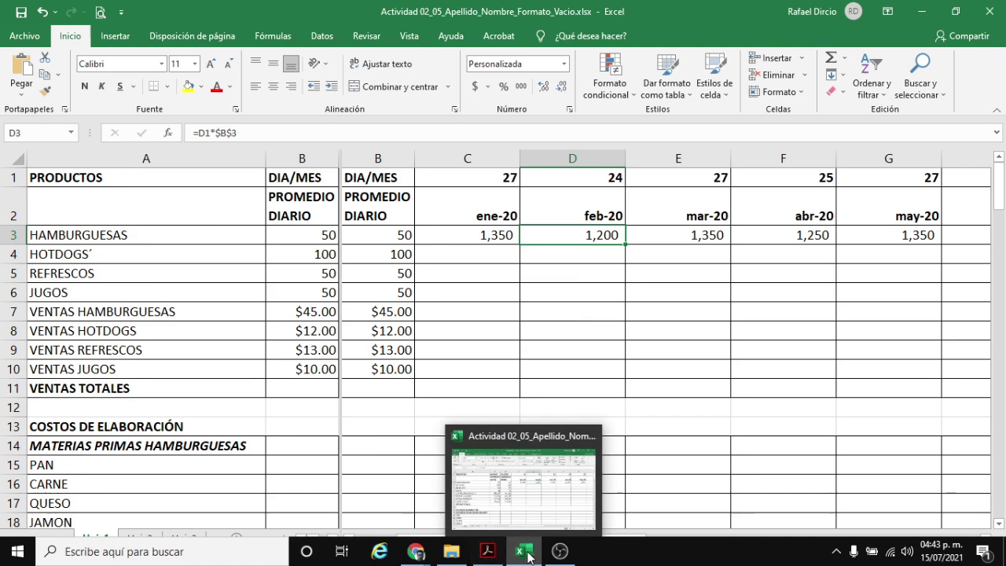
pyautogui.click(487, 551)
pyautogui.scroll(-4, 471, 374)
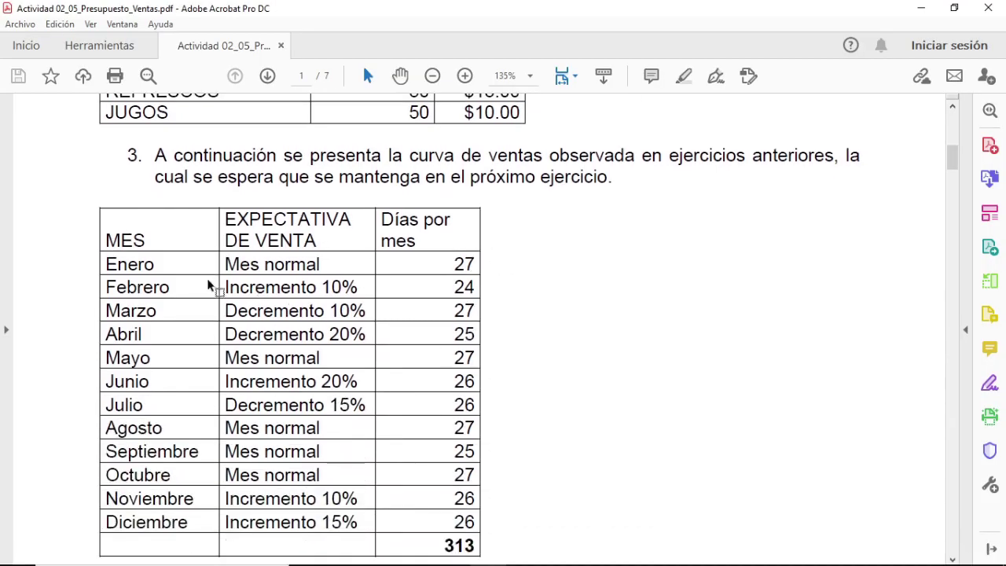
pyautogui.scroll(-1, 321, 287)
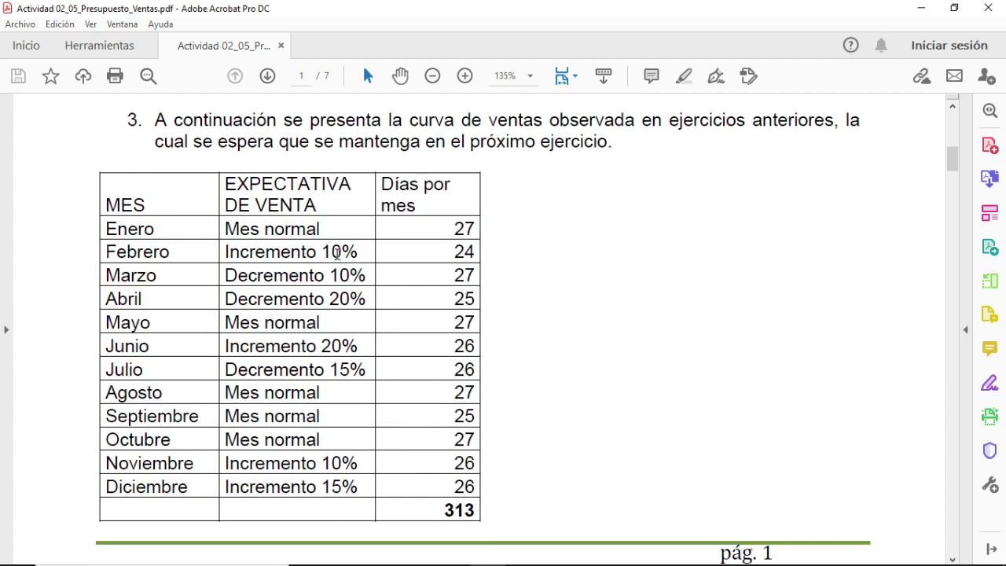
# Step: Switch back to Excel, change the feb-20 hamburger formula in D3 to =D1*$B$3*1.1, and check it against C3 and D1
pyautogui.moveTo(525, 563)
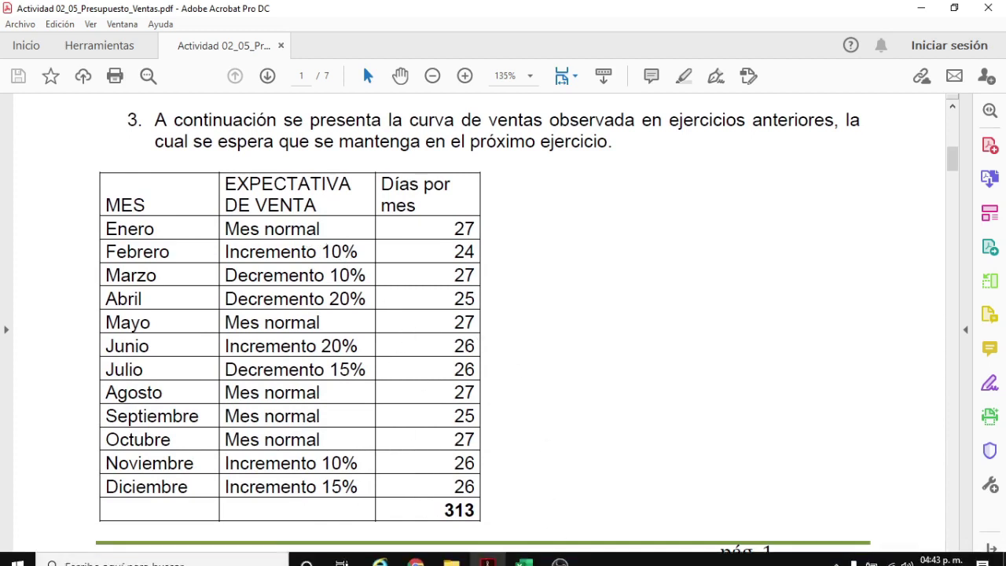
pyautogui.click(525, 556)
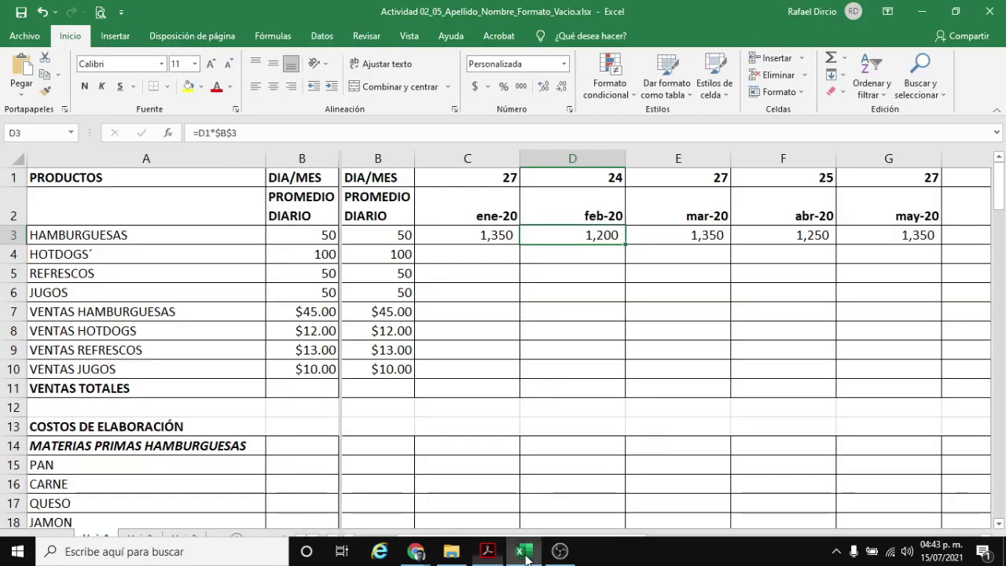
pyautogui.click(247, 133)
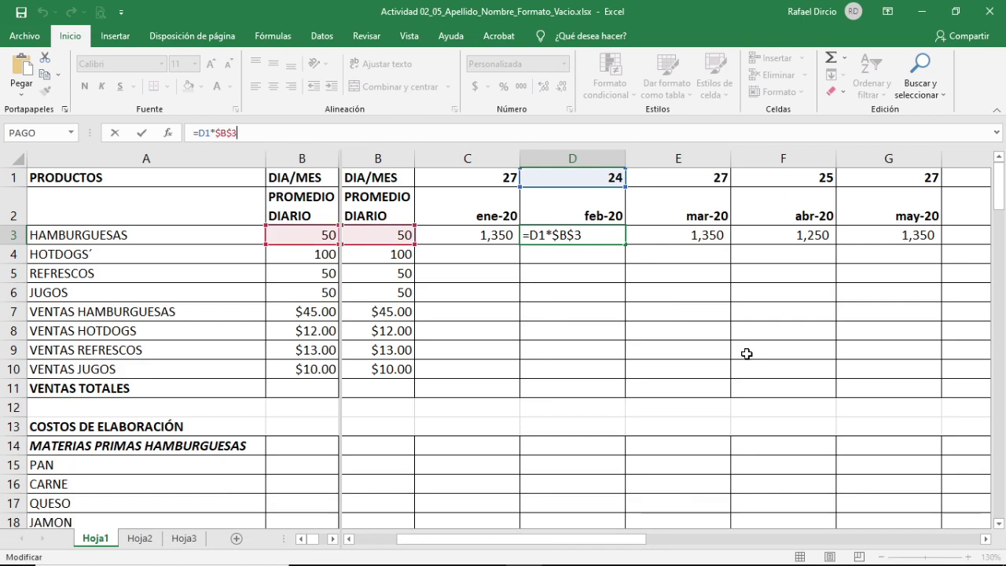
pyautogui.write('*1.1')
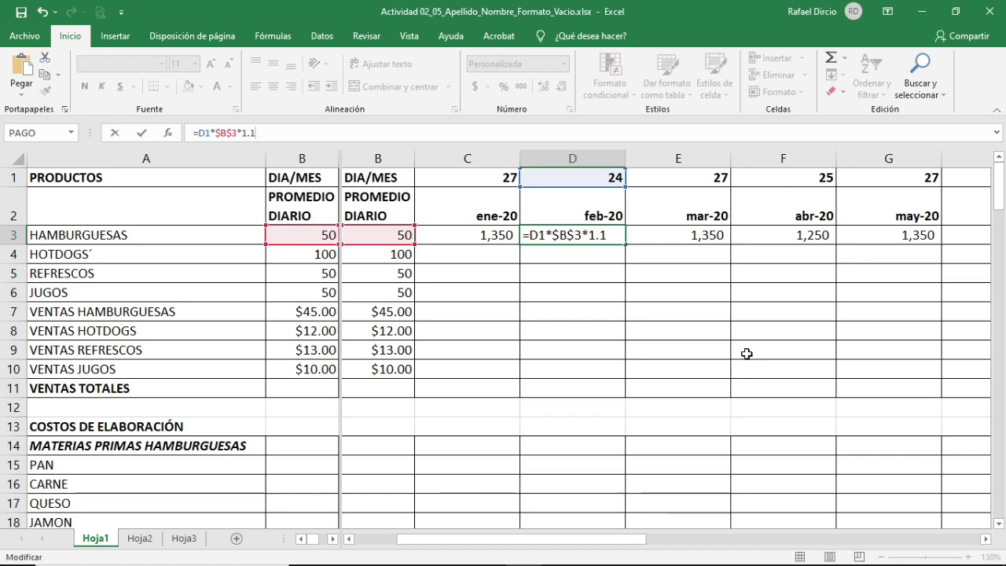
pyautogui.press('Return')
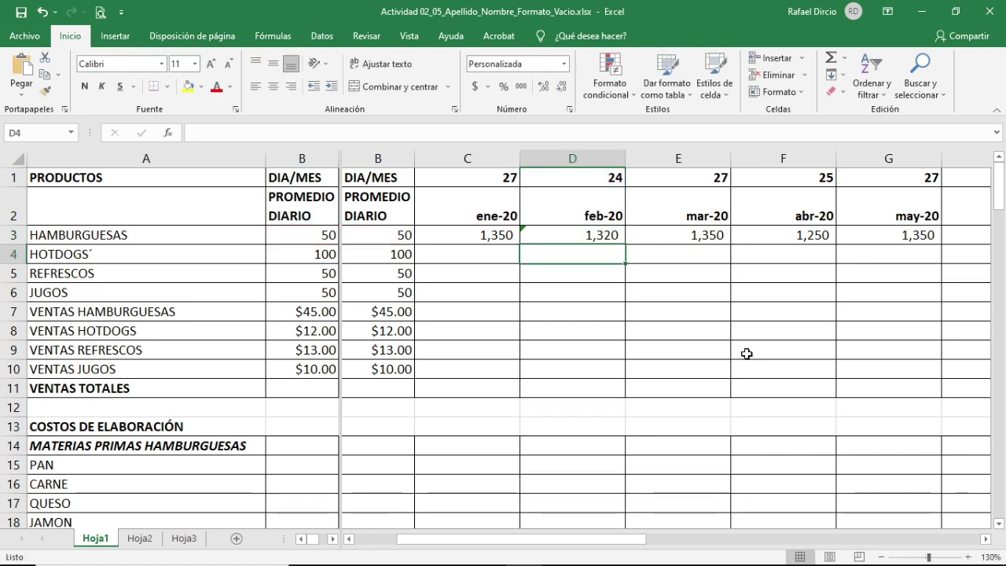
pyautogui.press('Up')
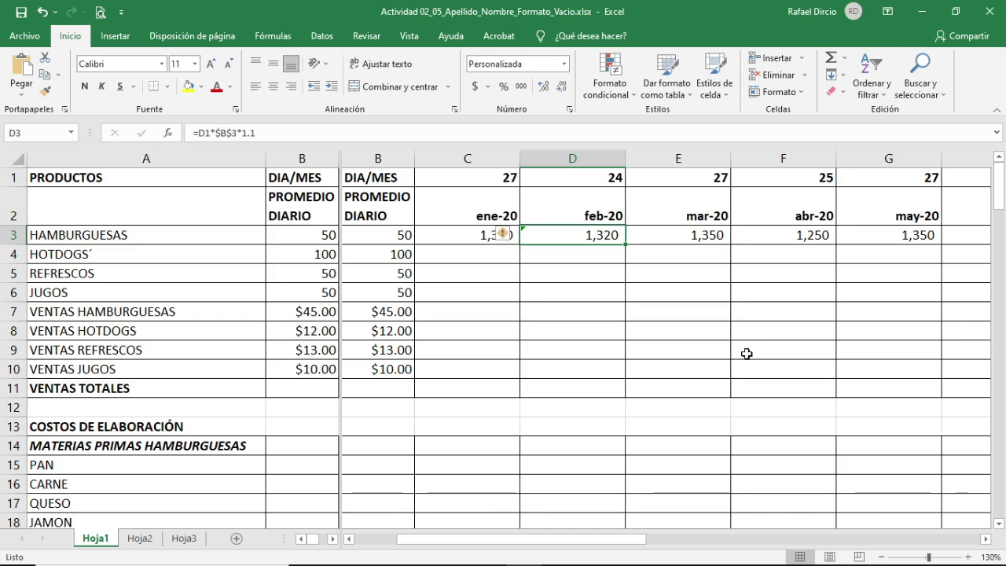
pyautogui.press('Left')
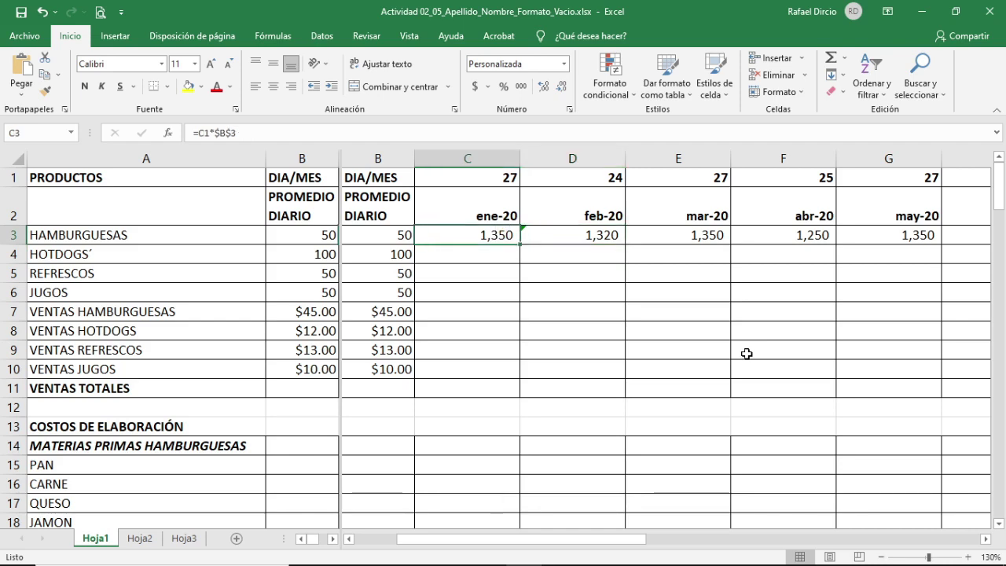
pyautogui.press('Right')
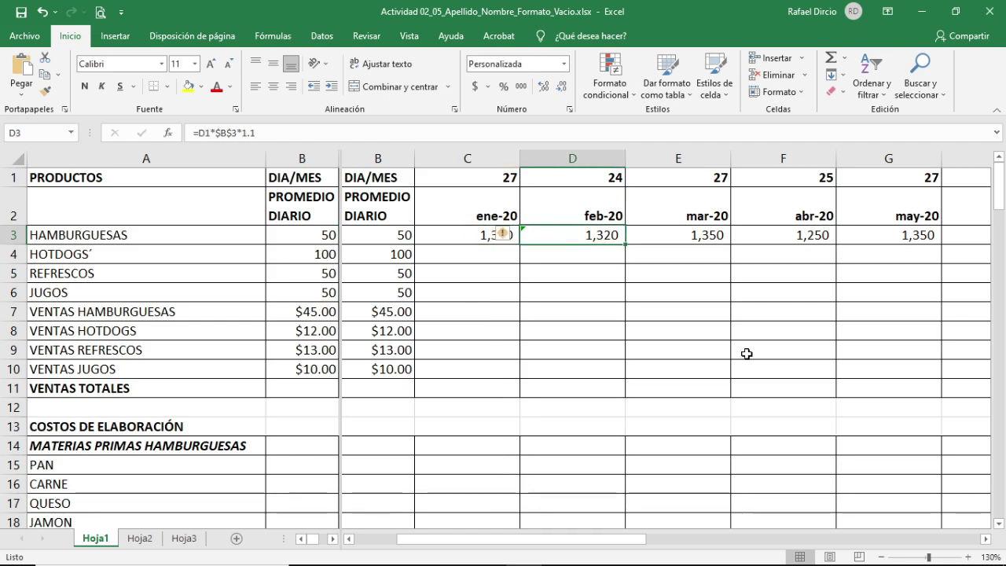
pyautogui.press('Up')
pyautogui.press('Up')
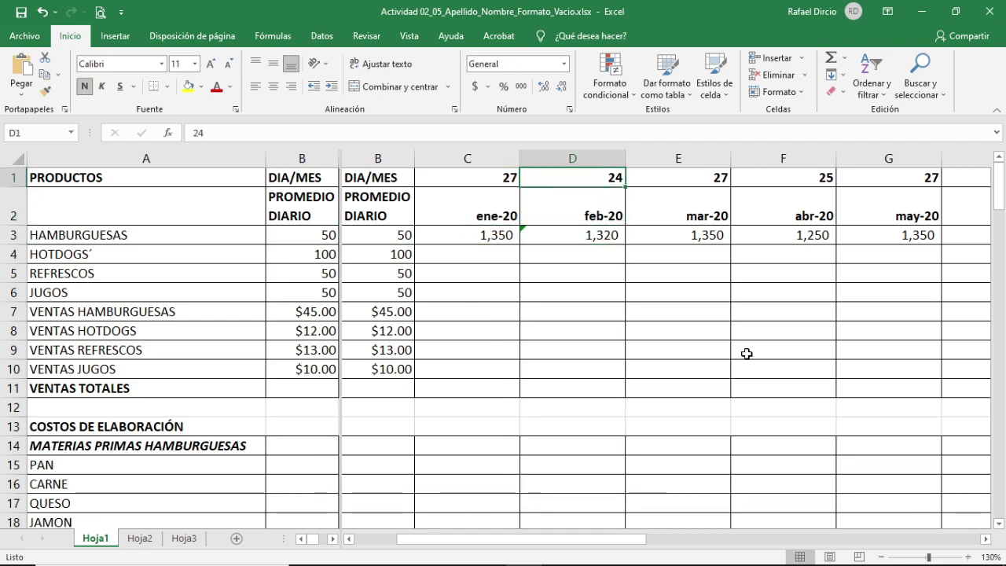
# Step: Inspect the cell references in the feb-20 hamburger formula in D3, leaving the formula as it is
pyautogui.press('Down')
pyautogui.press('Down')
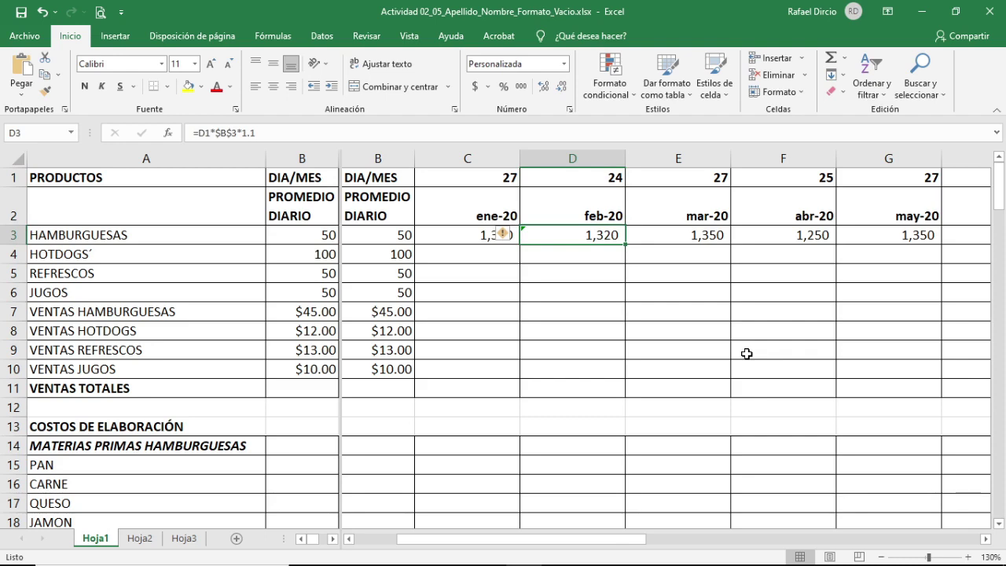
pyautogui.press('F2')
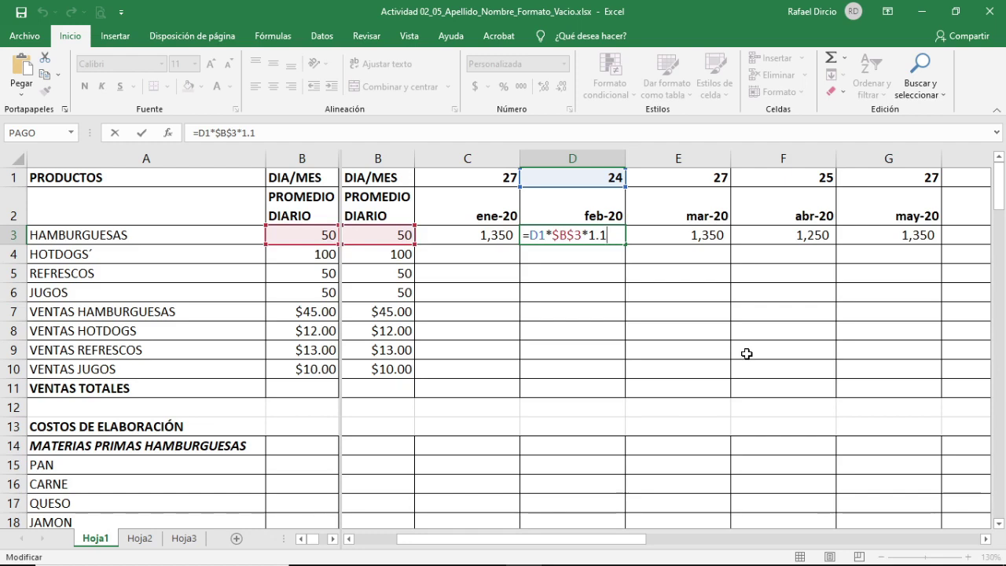
pyautogui.press('Return')
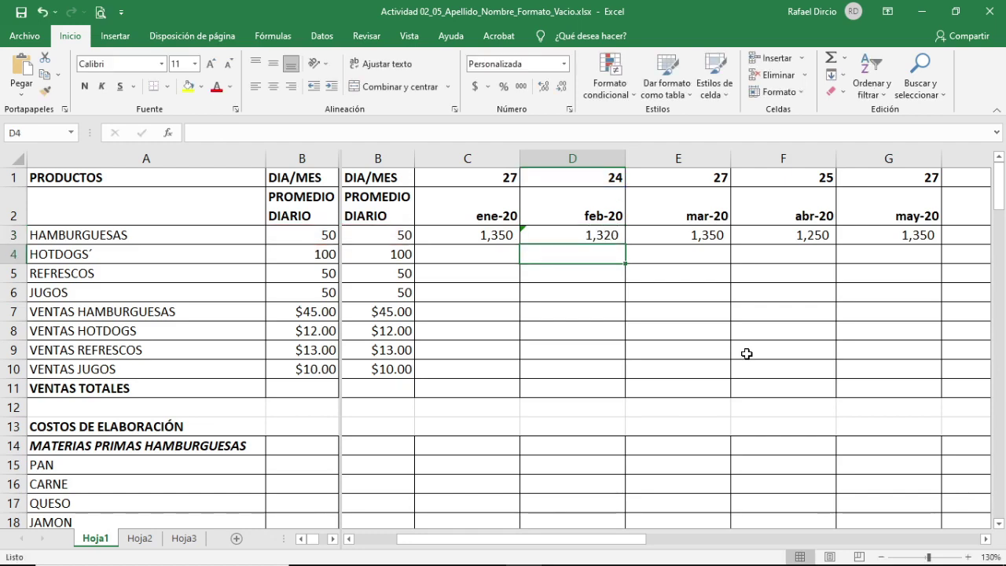
# Step: Select the mar-20 hamburger cell E3, check March's sales expectation in the activity PDF in Adobe Acrobat, and return to Excel
pyautogui.press('Up')
pyautogui.press('Right')
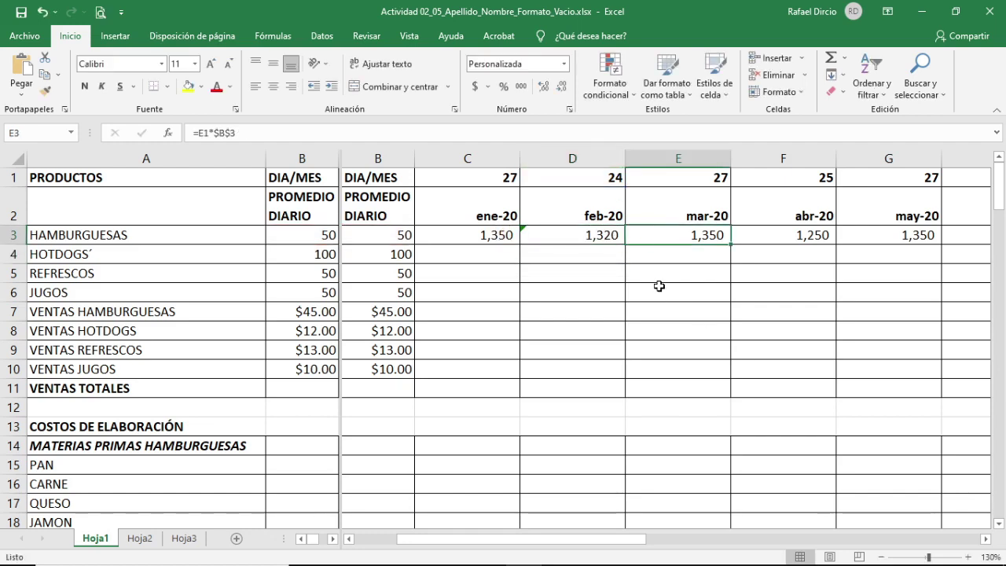
pyautogui.moveTo(526, 561)
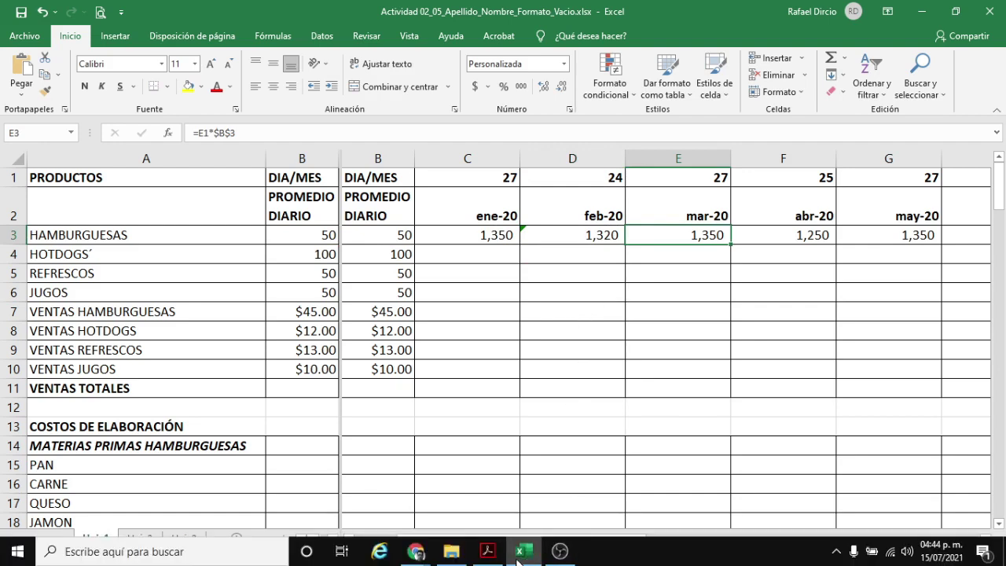
pyautogui.click(487, 551)
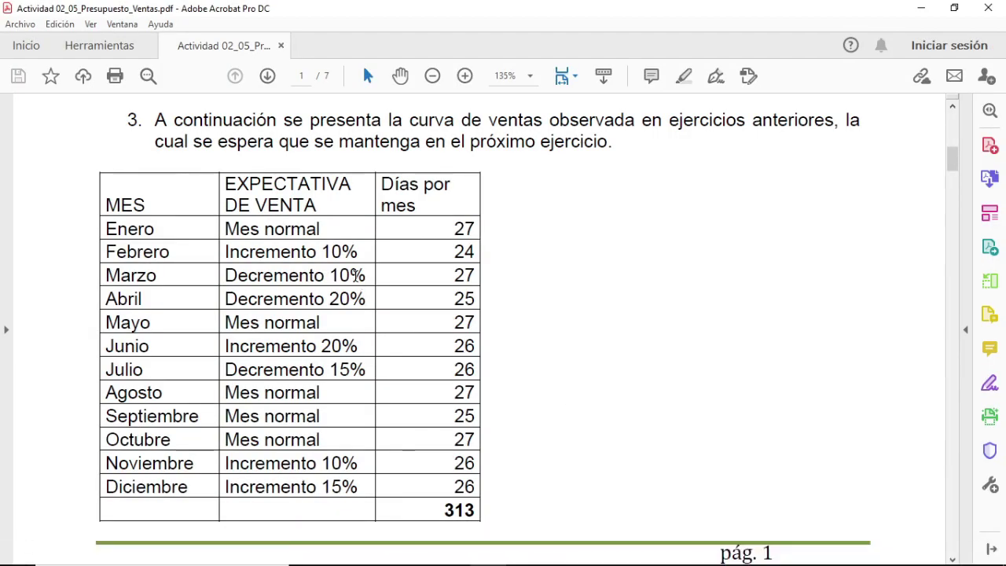
pyautogui.moveTo(464, 564)
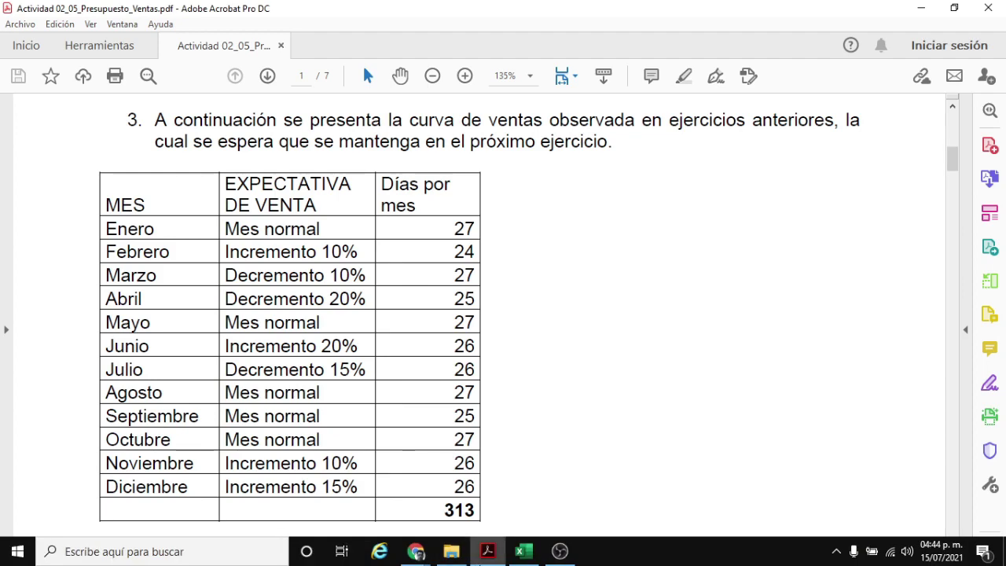
pyautogui.click(523, 551)
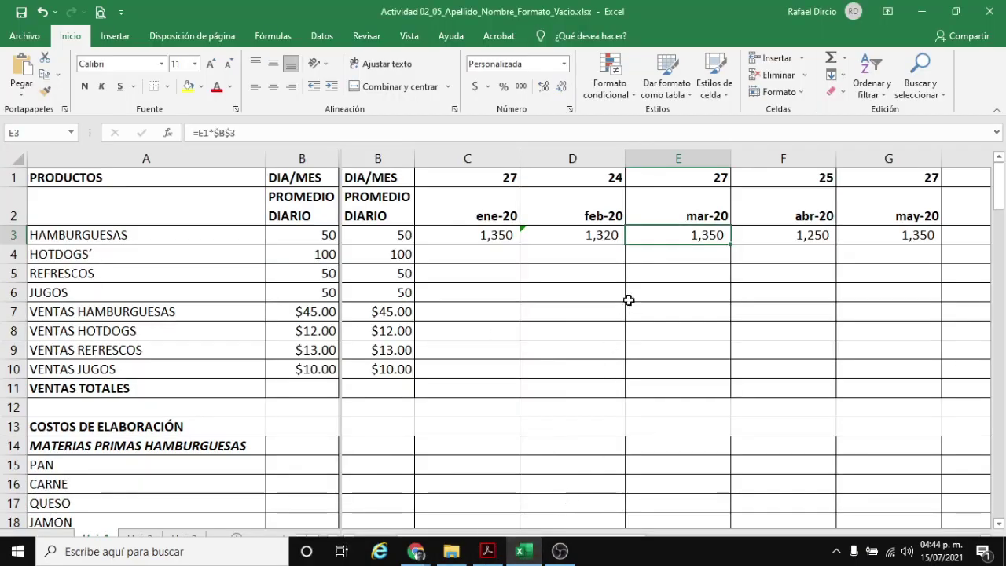
# Step: Change the mar-20 hamburger formula in E3 to =E1*$B$3*0.9 and check its cell references
pyautogui.click(246, 133)
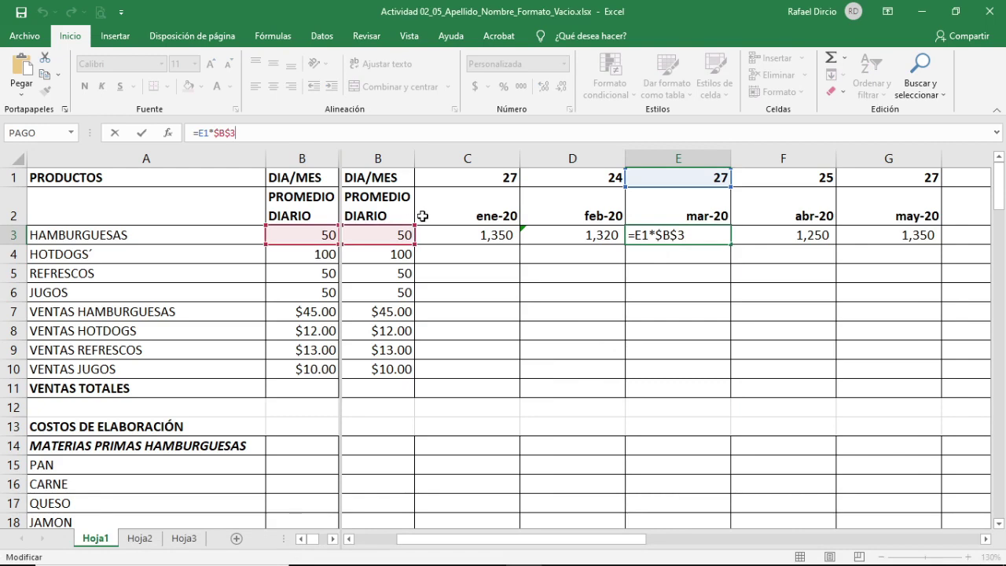
pyautogui.write('*09')
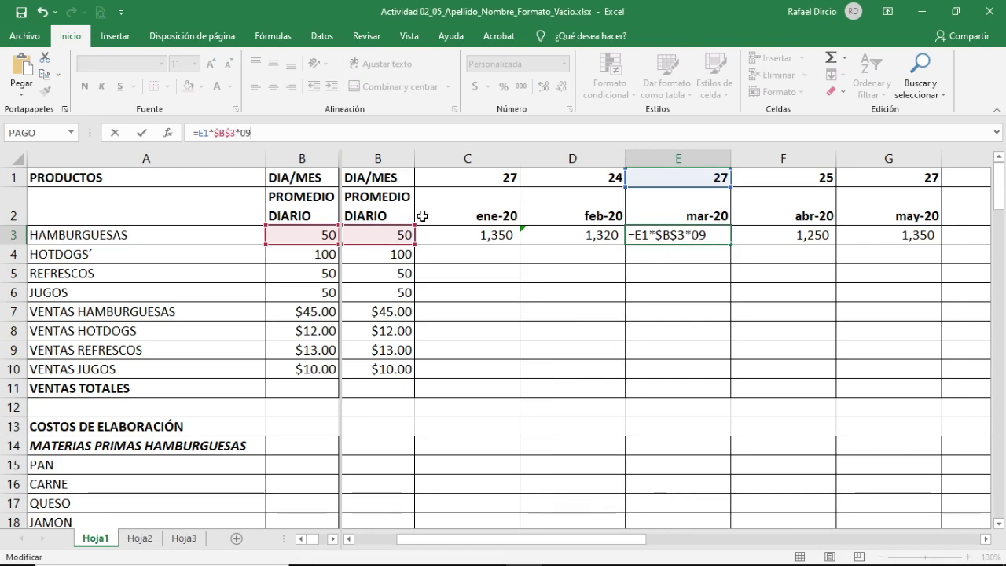
pyautogui.press('BackSpace')
pyautogui.write('.')
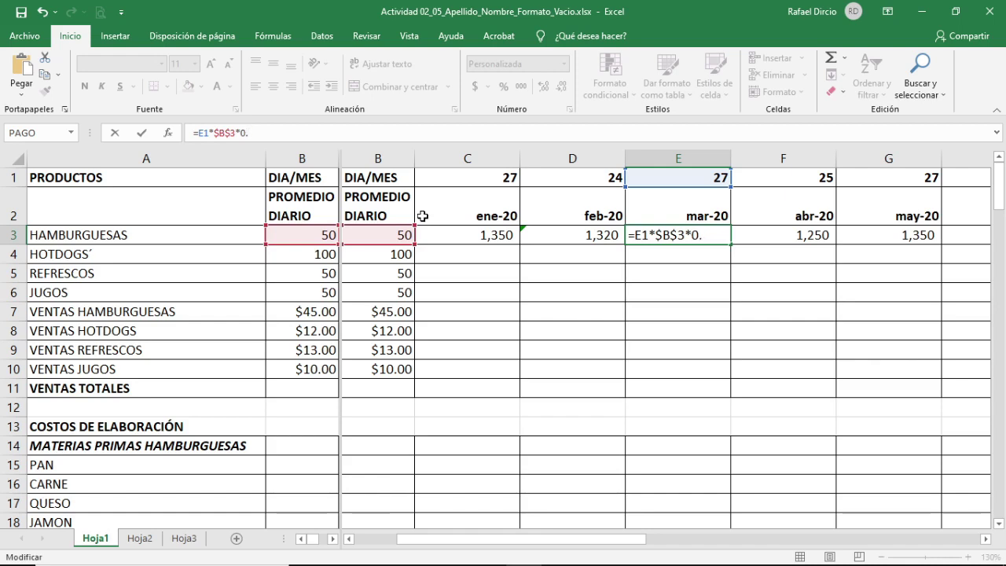
pyautogui.write('9')
pyautogui.press('Return')
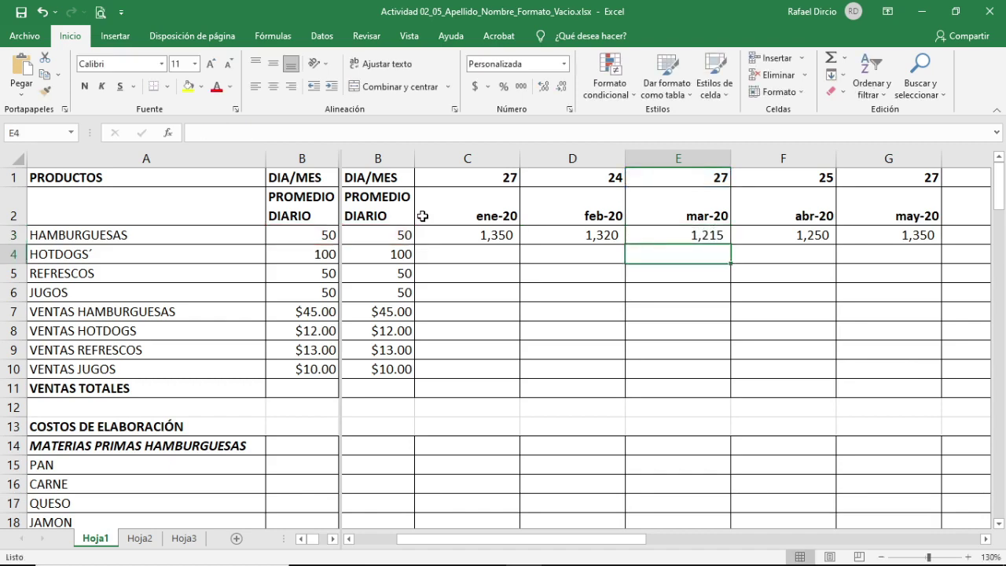
pyautogui.press('Up')
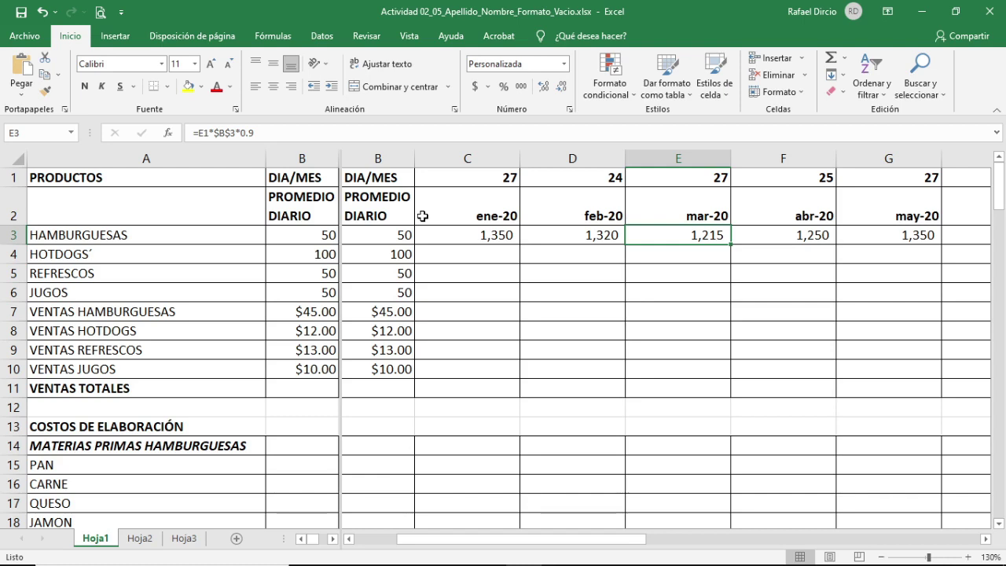
pyautogui.press('F2')
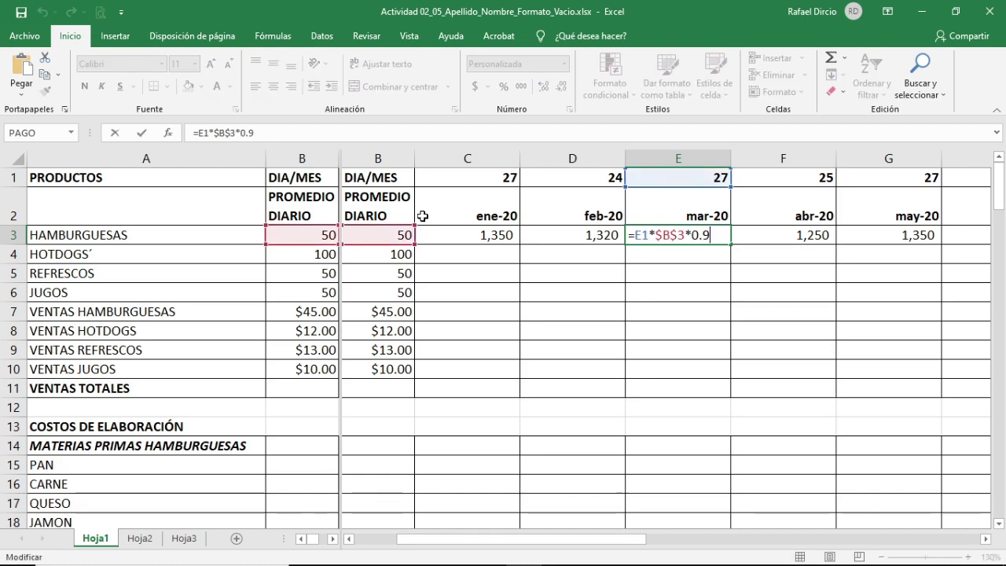
pyautogui.press('Return')
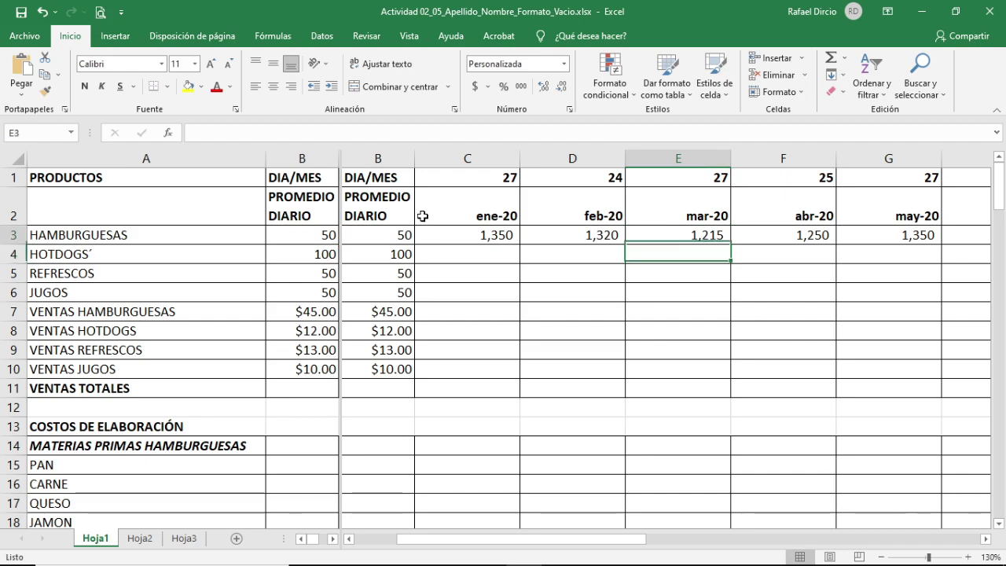
# Step: Check April's sales expectation in the Acrobat PDF, and back in Excel change the abr-20 hamburger formula in F3 to =F1*$B$3*0.8
pyautogui.press('Up')
pyautogui.press('Right')
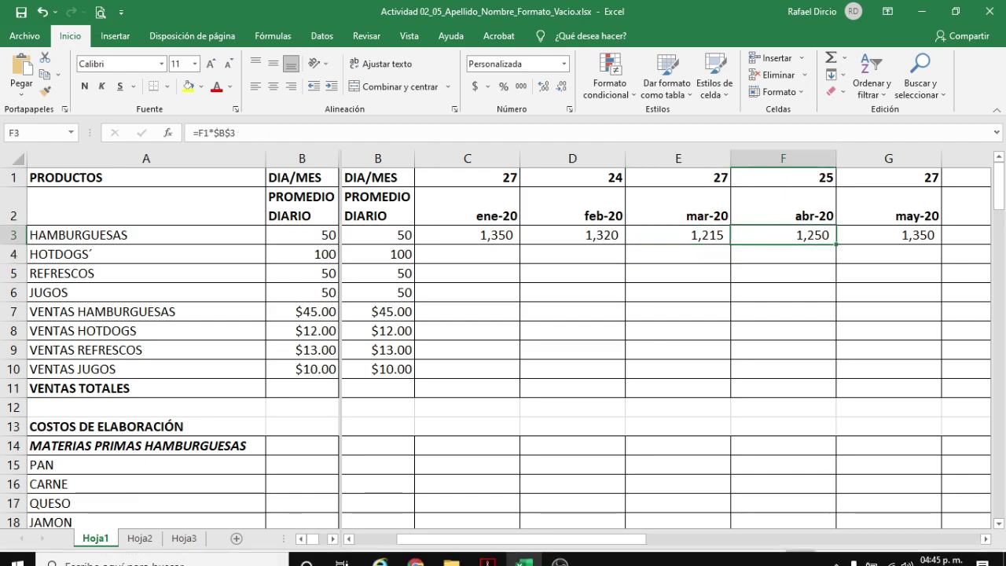
pyautogui.click(526, 555)
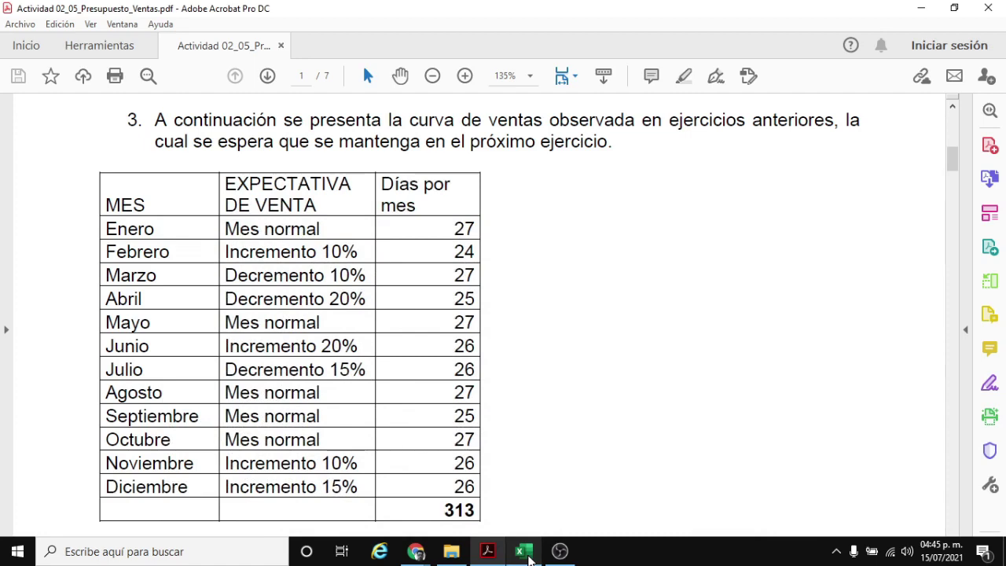
pyautogui.click(527, 554)
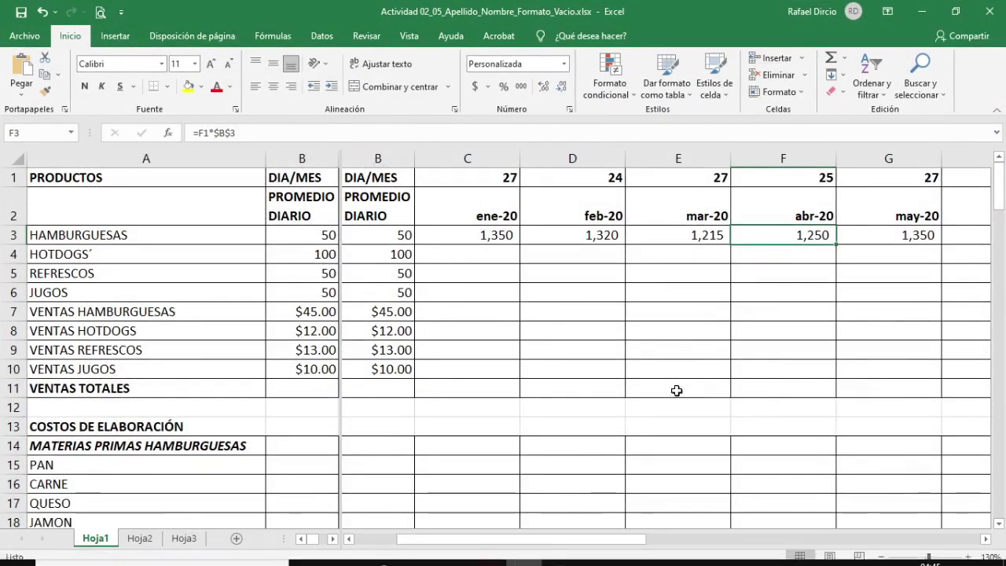
pyautogui.click(262, 138)
pyautogui.write('*')
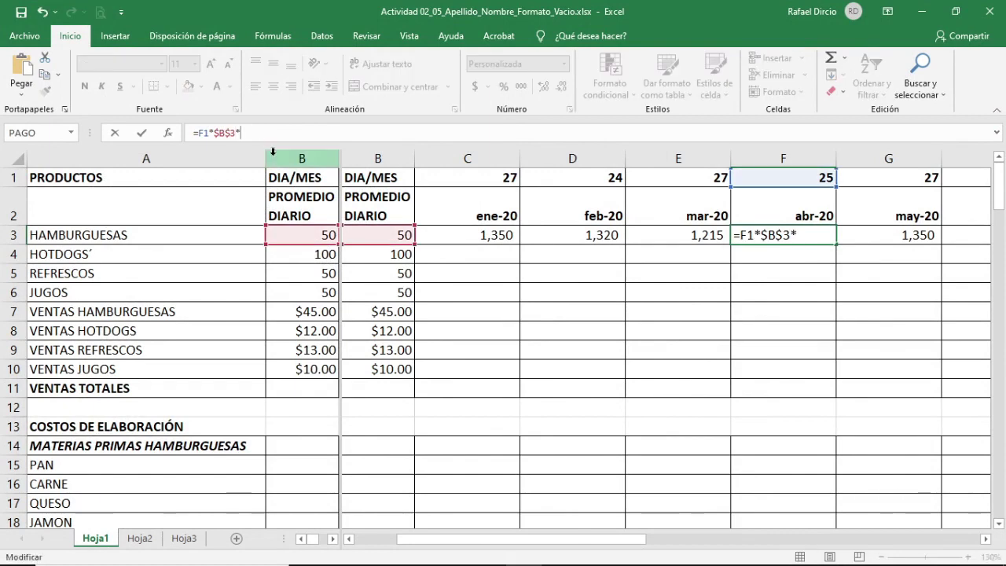
pyautogui.write('0.8')
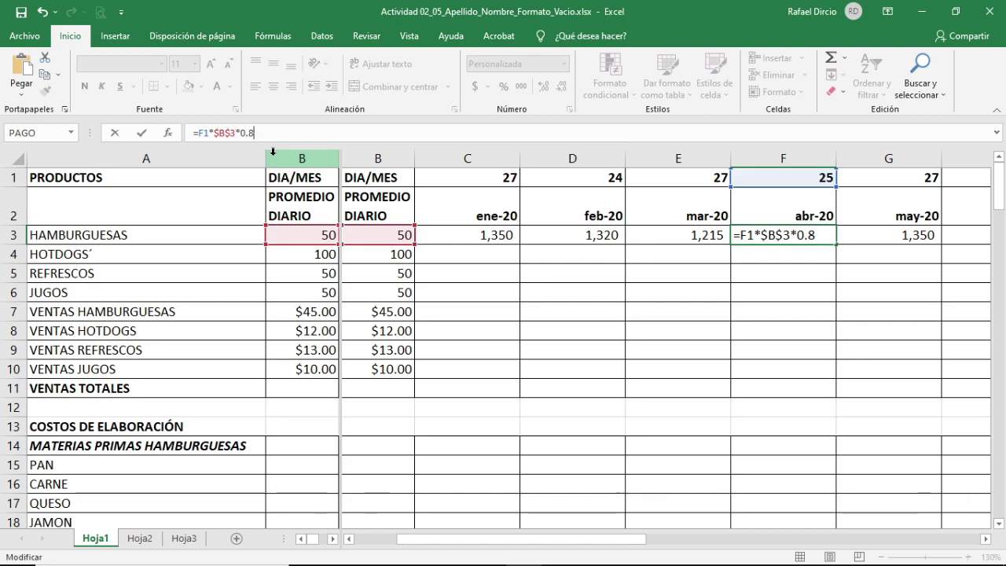
pyautogui.press('Return')
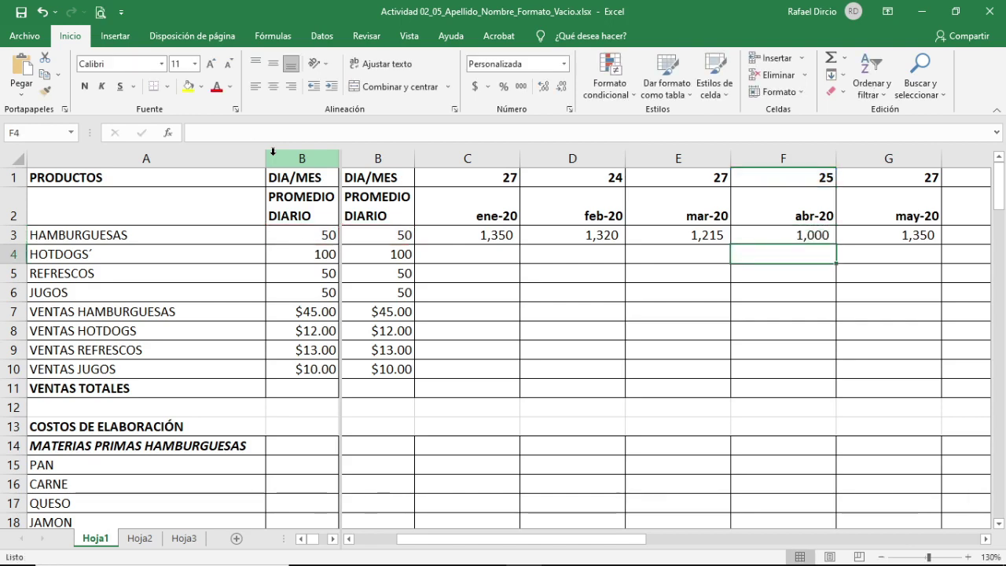
# Step: Review the hamburger formulas from ene-20 to abr-20 in C3:F3, comparing the adjustment factor of each month
pyautogui.press('Up')
pyautogui.press('Right')
pyautogui.press('Left')
pyautogui.press('Left')
pyautogui.press('Left')
pyautogui.press('Left')
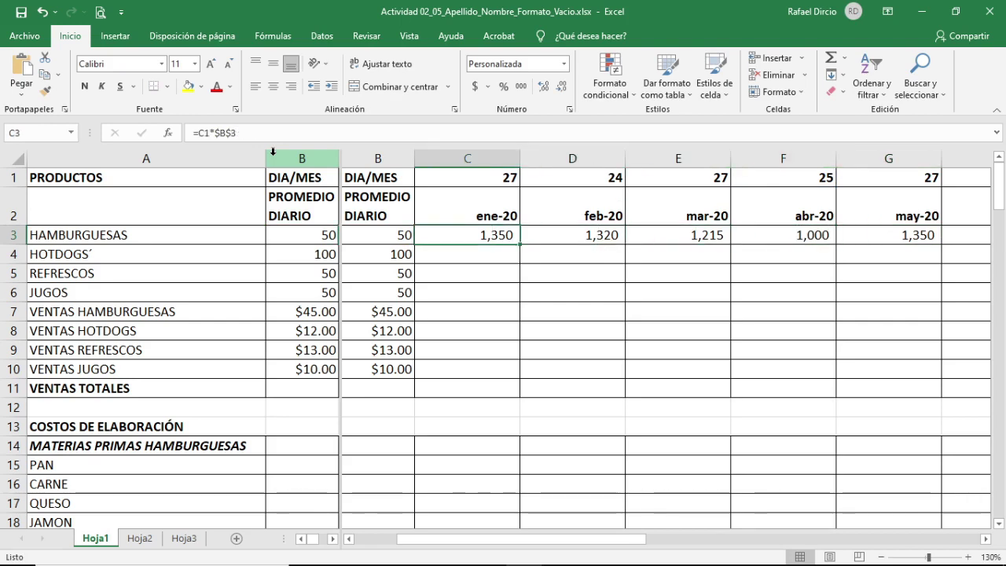
pyautogui.press('Right')
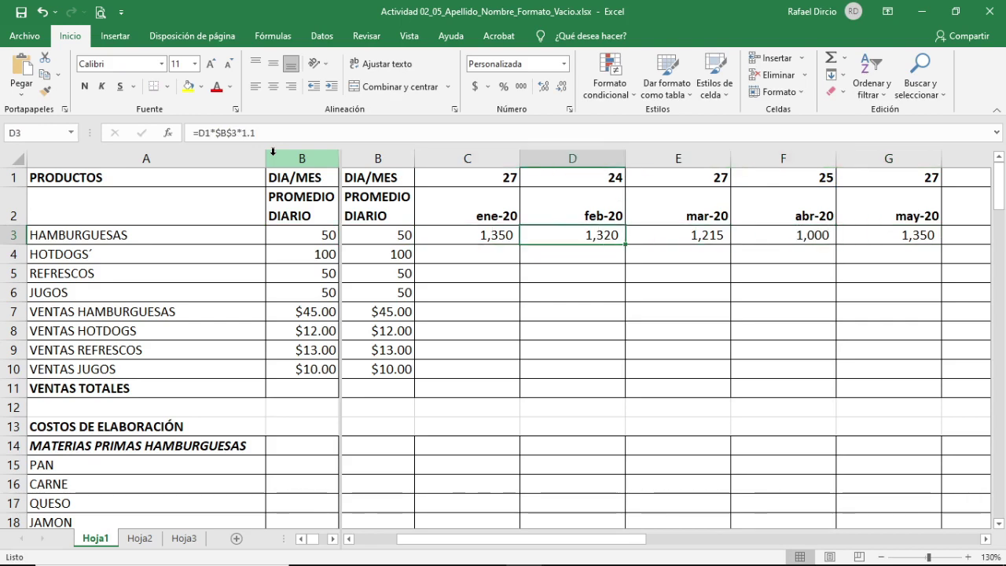
pyautogui.press('Right')
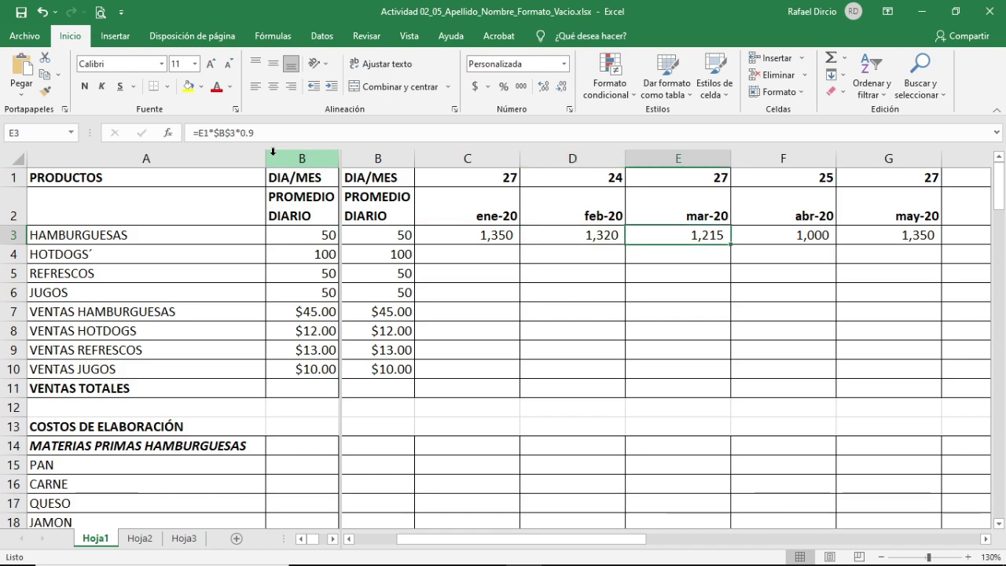
pyautogui.press('Right')
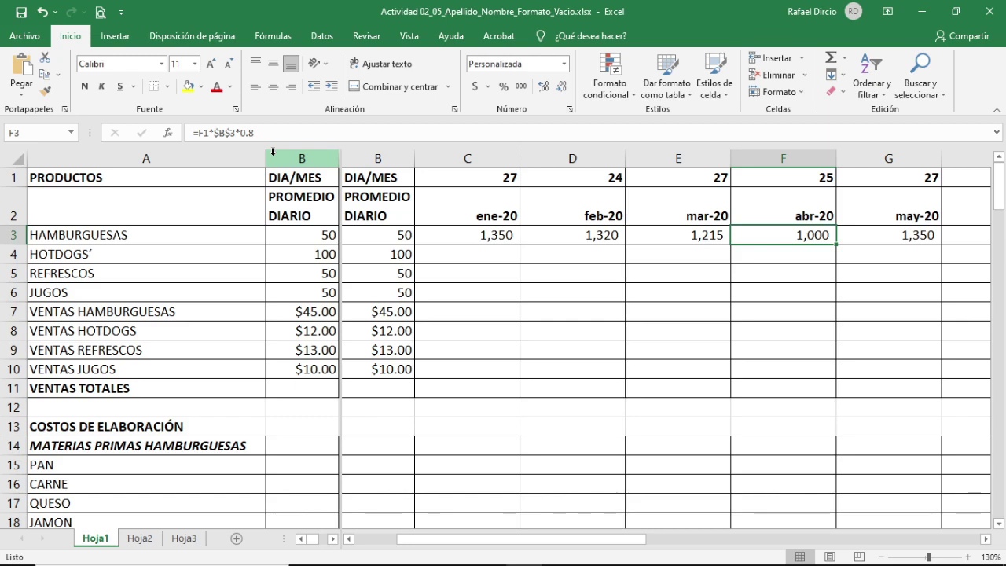
pyautogui.press('Left')
pyautogui.press('Left')
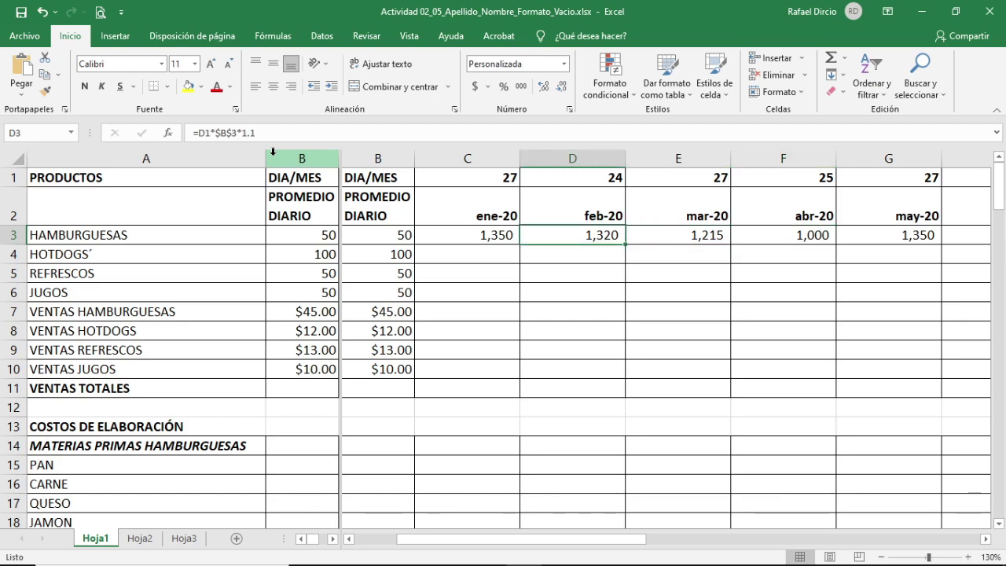
pyautogui.press('Left')
pyautogui.press('Right')
pyautogui.press('Right')
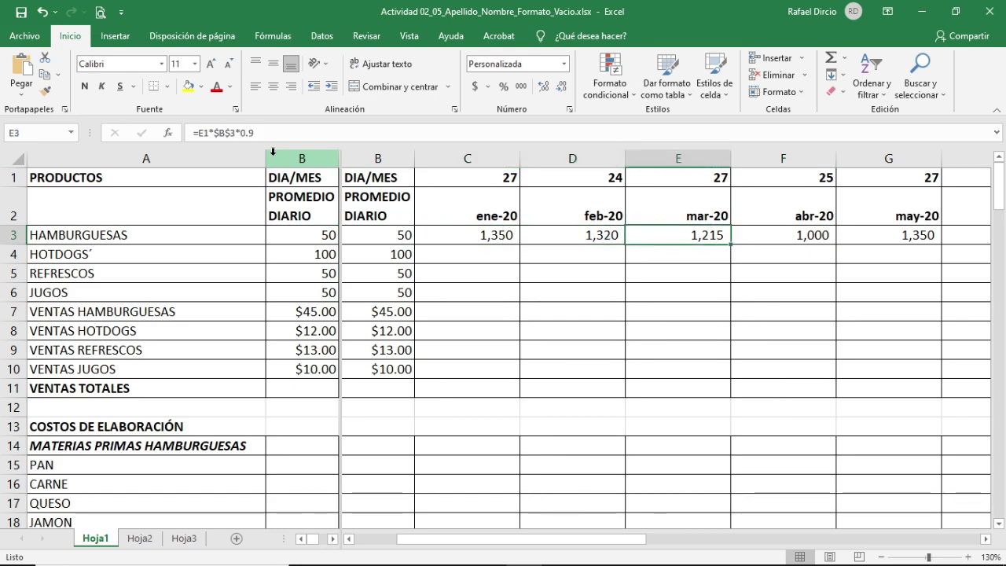
pyautogui.press('Right')
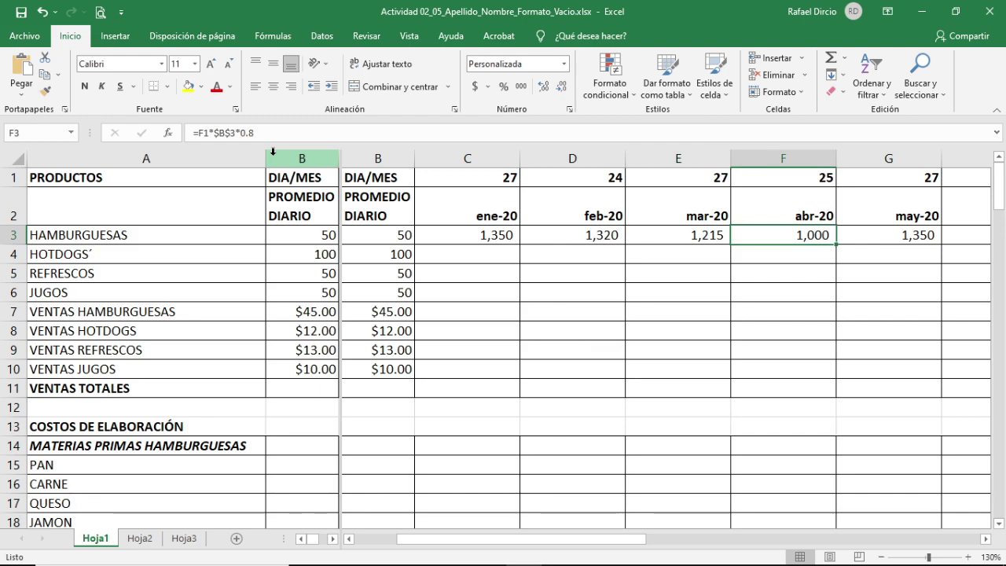
# Step: Look over the may-20 to ago-20 hamburger cells, check May's sales expectation in the Acrobat PDF, and return to Excel
pyautogui.press('Right')
pyautogui.press('Right')
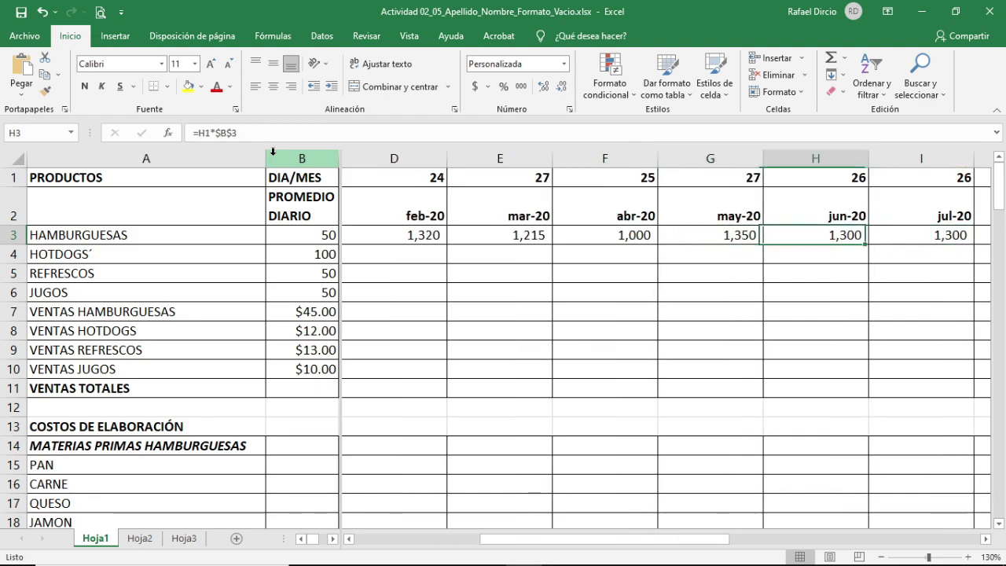
pyautogui.press('Right')
pyautogui.press('Right')
pyautogui.press('Left')
pyautogui.press('Left')
pyautogui.press('Left')
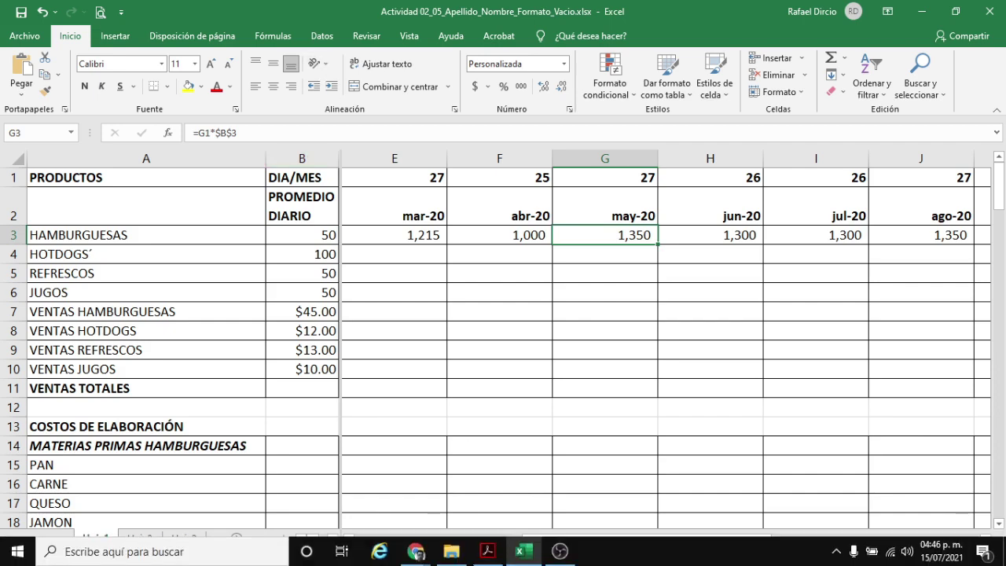
pyautogui.click(488, 551)
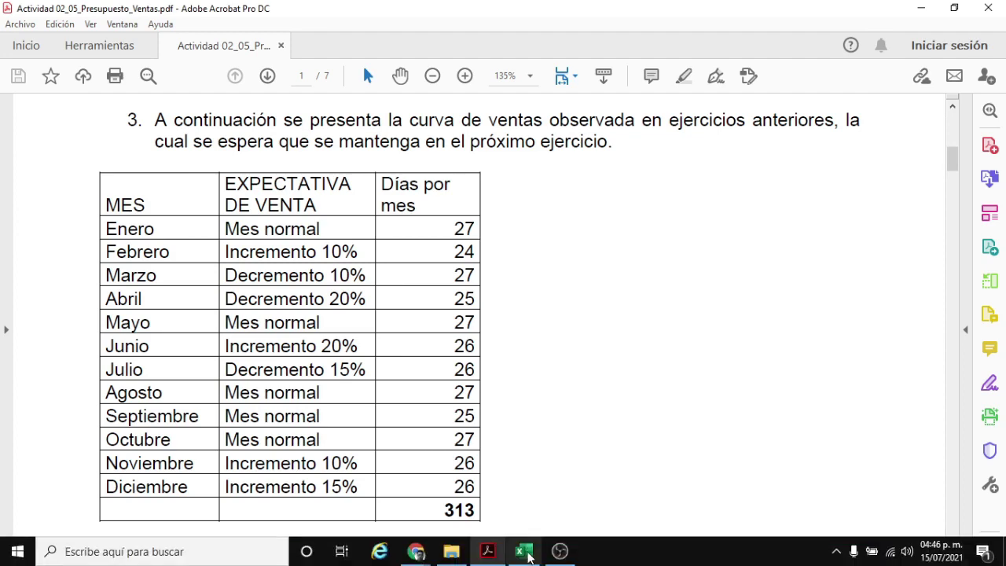
pyautogui.click(528, 552)
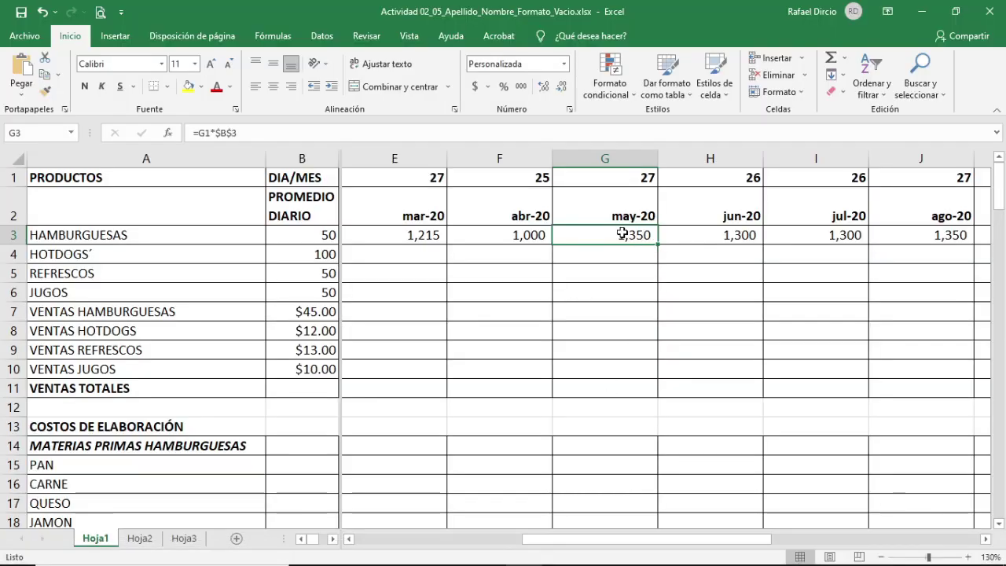
# Step: Select the jun-20 hamburger cell H3, check June's sales expectation in the Acrobat PDF, and return to Excel
pyautogui.click(685, 236)
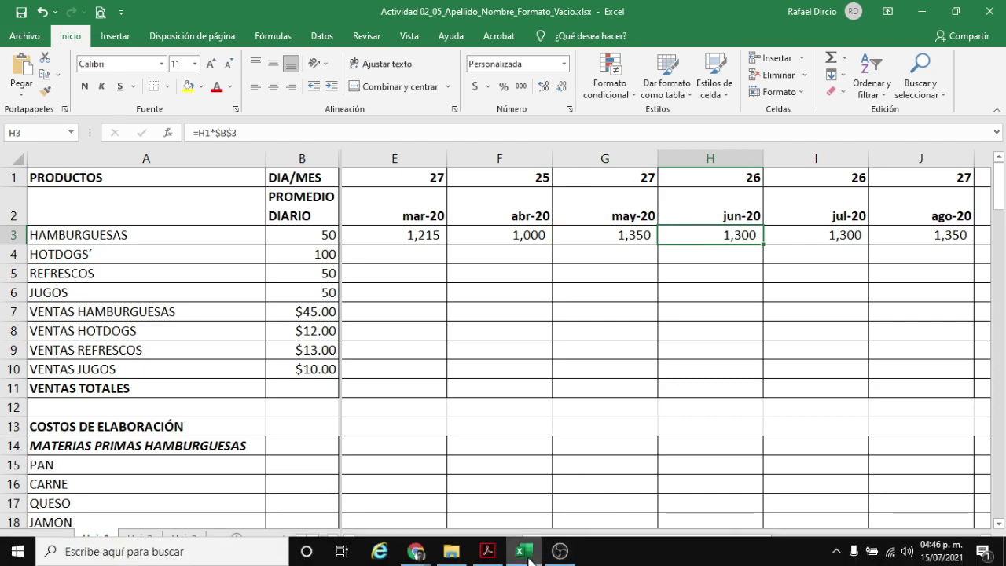
pyautogui.click(525, 553)
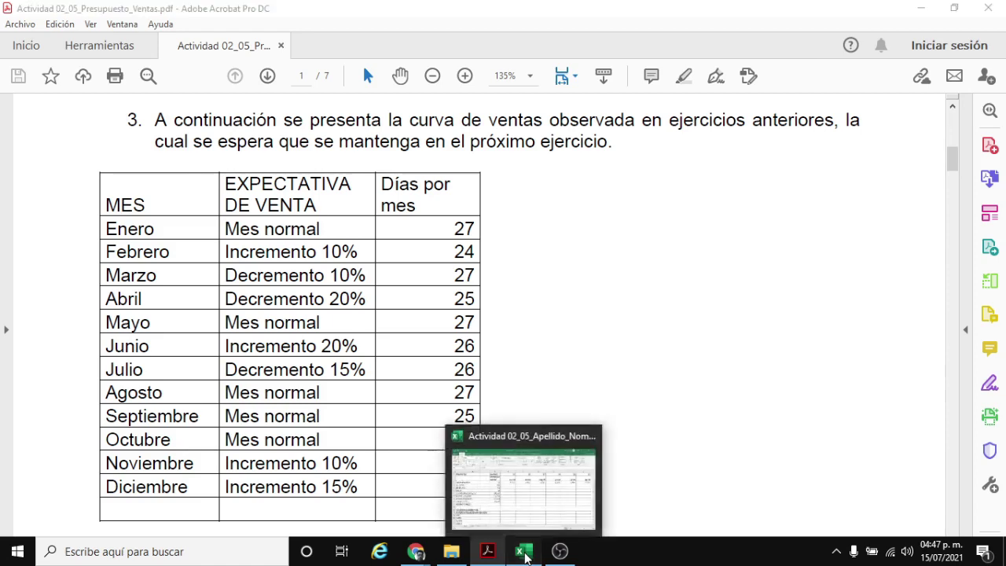
pyautogui.click(524, 554)
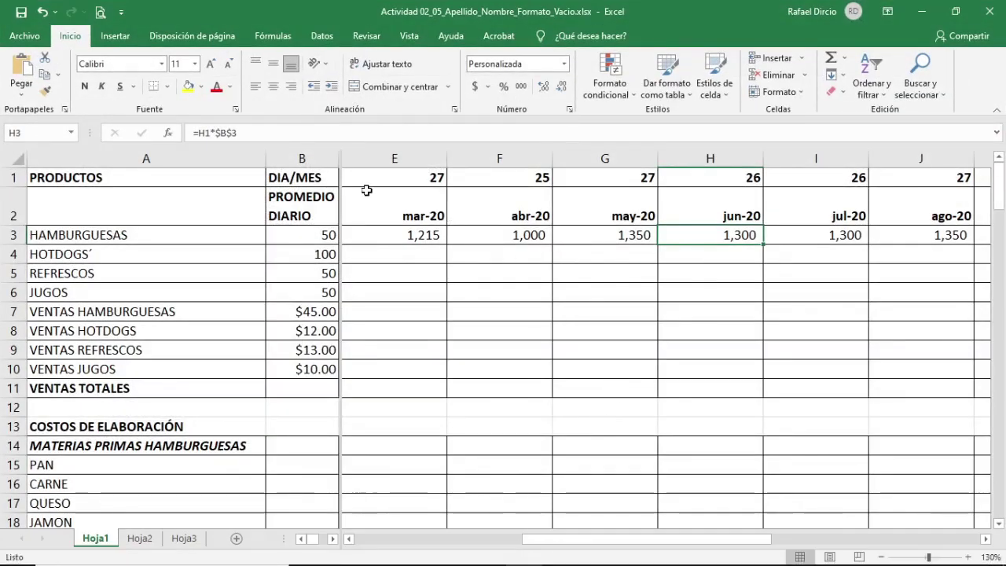
# Step: Change the jun-20 hamburger formula in H3 to =H1*$B$3*1.2 and look over the edited formula
pyautogui.click(263, 133)
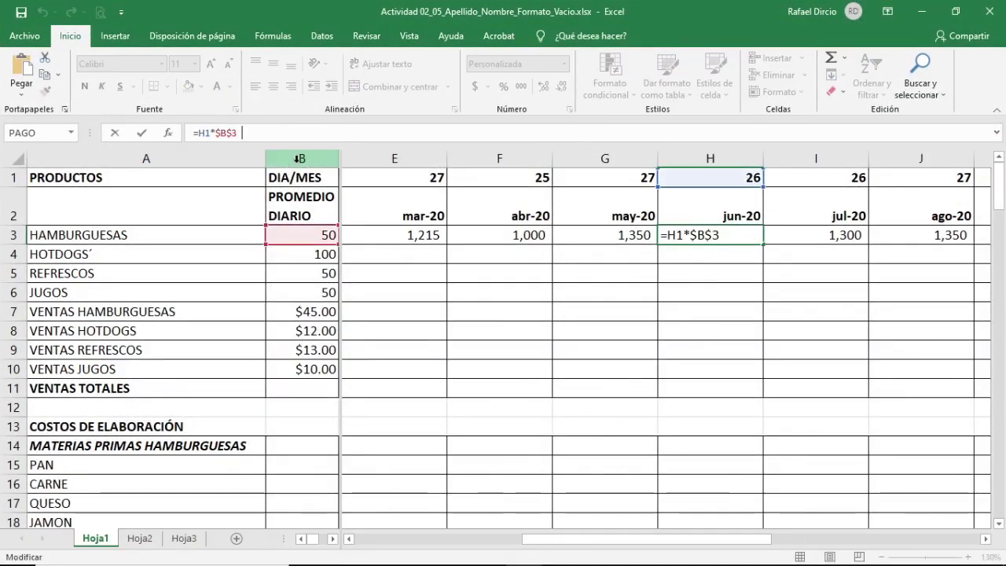
pyautogui.write('*1.2')
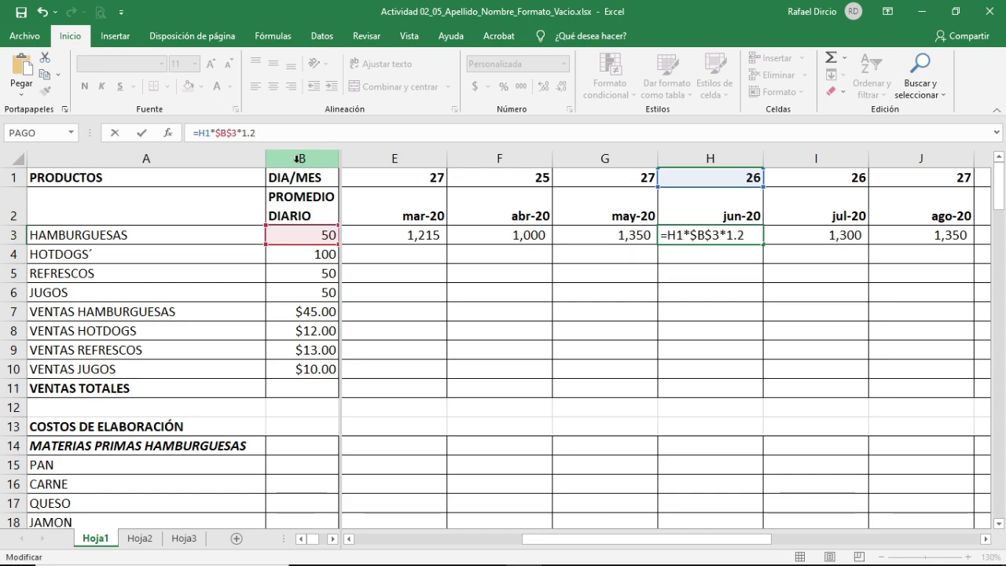
pyautogui.press('Return')
pyautogui.press('Up')
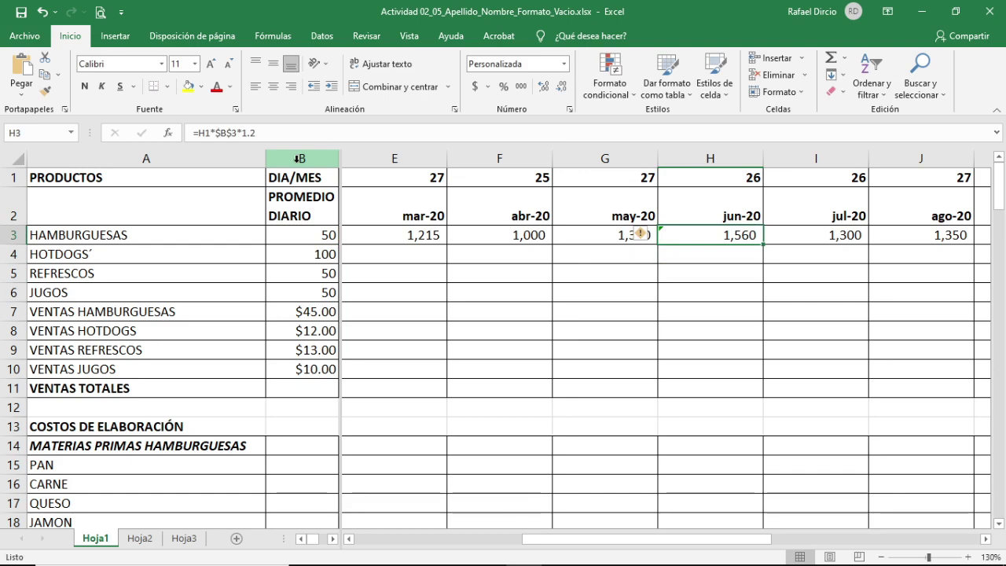
pyautogui.press('F2')
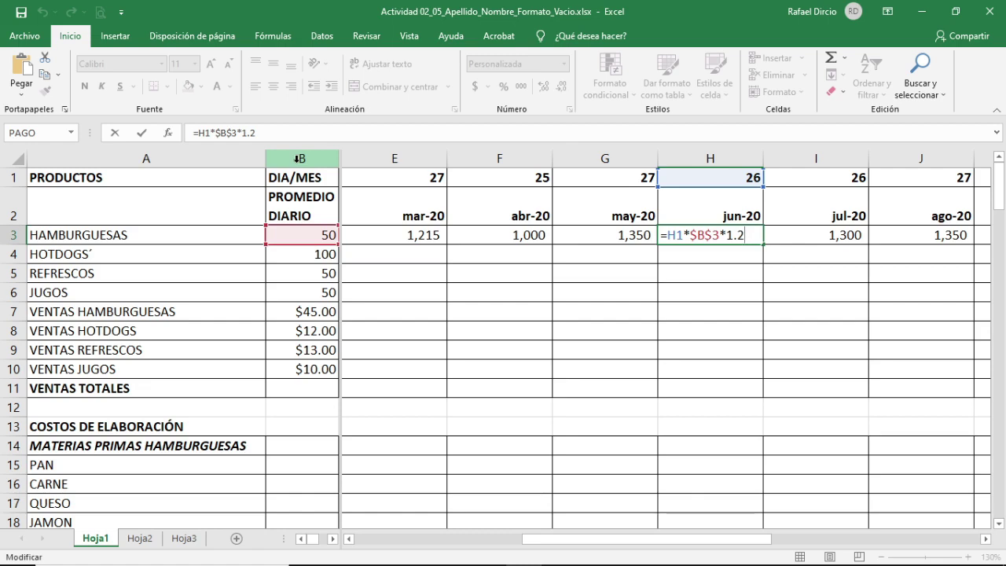
pyautogui.press('Return')
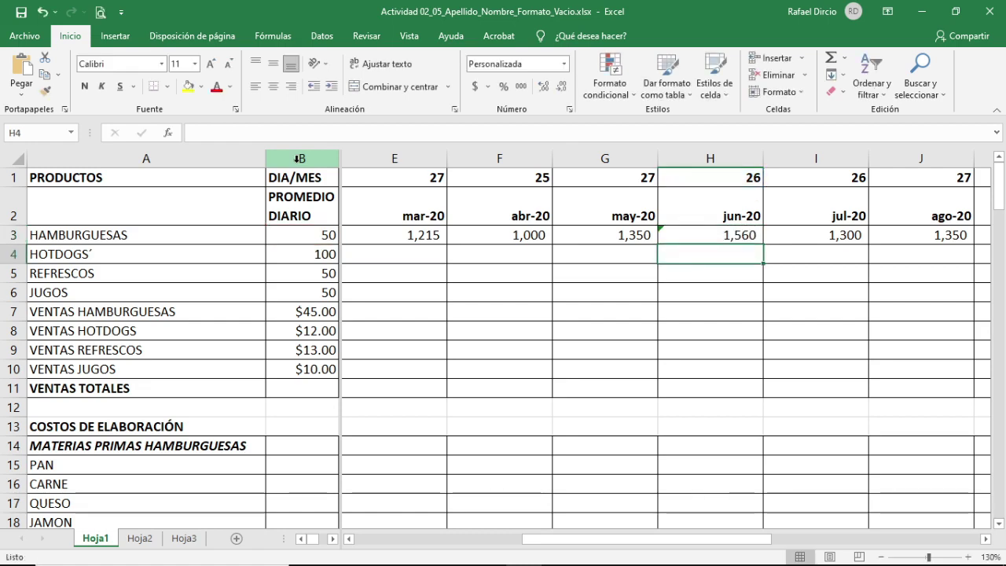
pyautogui.press('Up')
# Step: Check July's sales expectation in the Acrobat PDF, and back in Excel change the jul-20 hamburger formula in I3 to =I1*$B$3*0.85
pyautogui.press('Right')
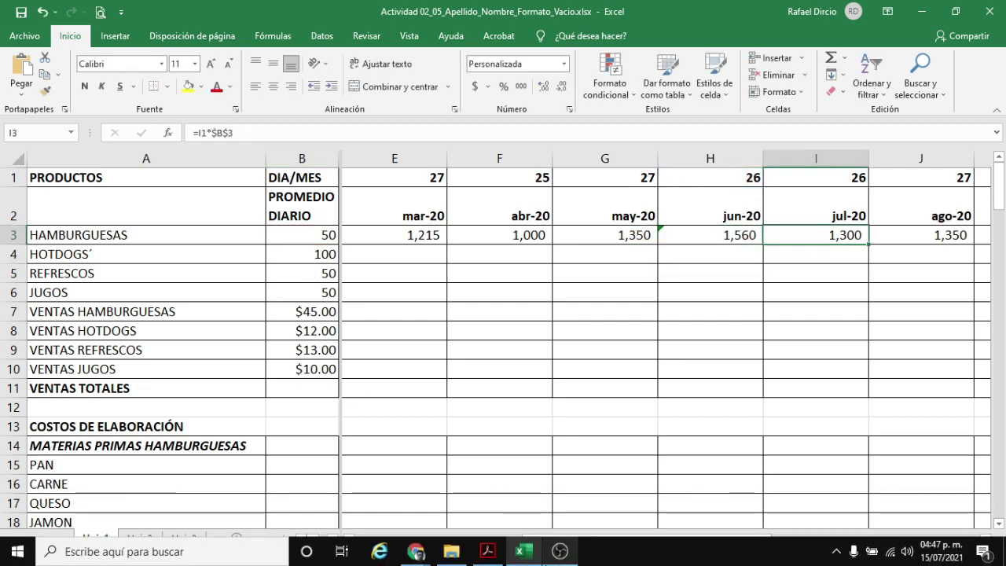
pyautogui.click(488, 552)
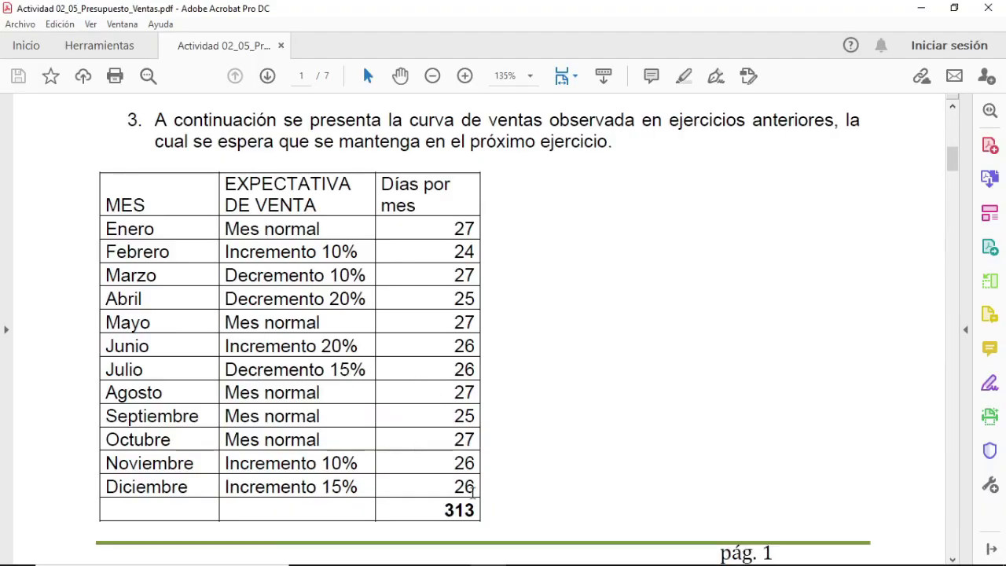
pyautogui.click(520, 553)
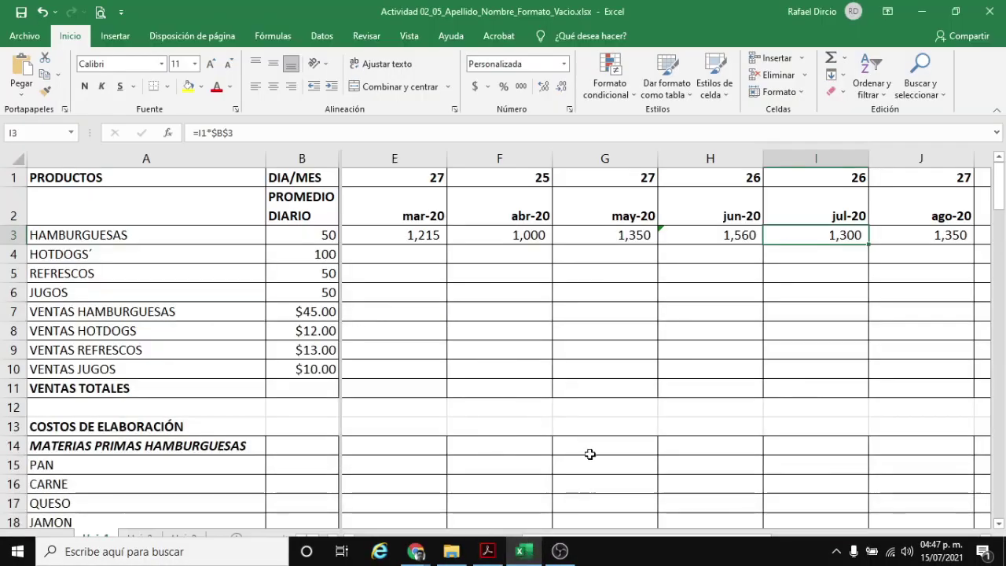
pyautogui.click(235, 135)
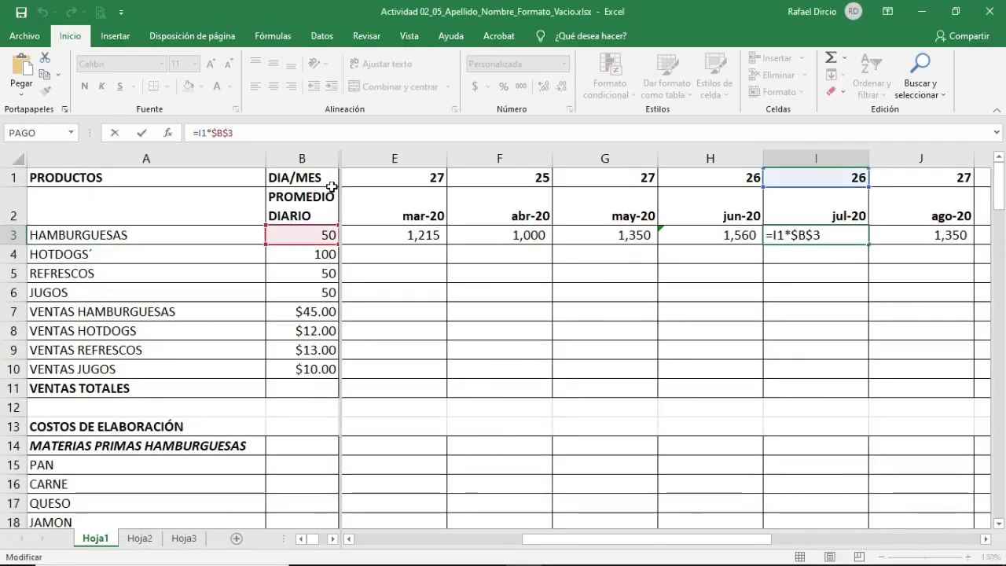
pyautogui.write('*0.85')
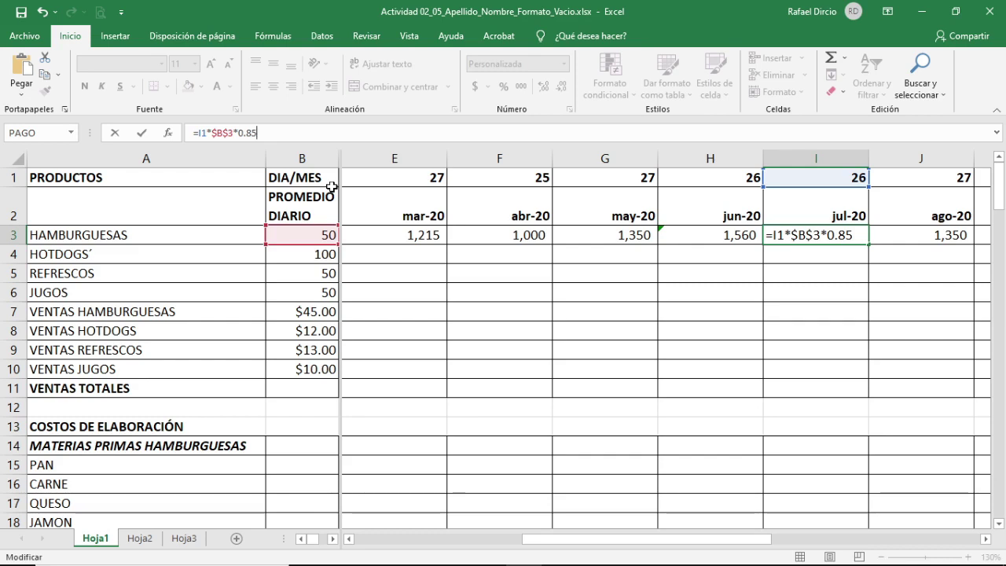
pyautogui.press('Return')
pyautogui.press('Up')
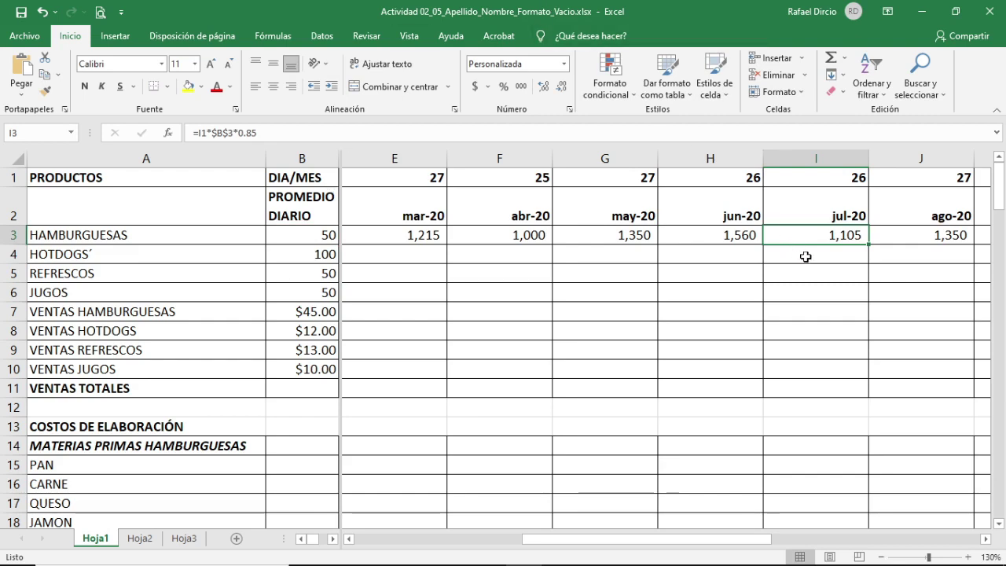
# Step: Check the sales expectations from August on in the Acrobat PDF, and back in Excel look over the sep-20 to dic-20 hamburger cells
pyautogui.click(874, 235)
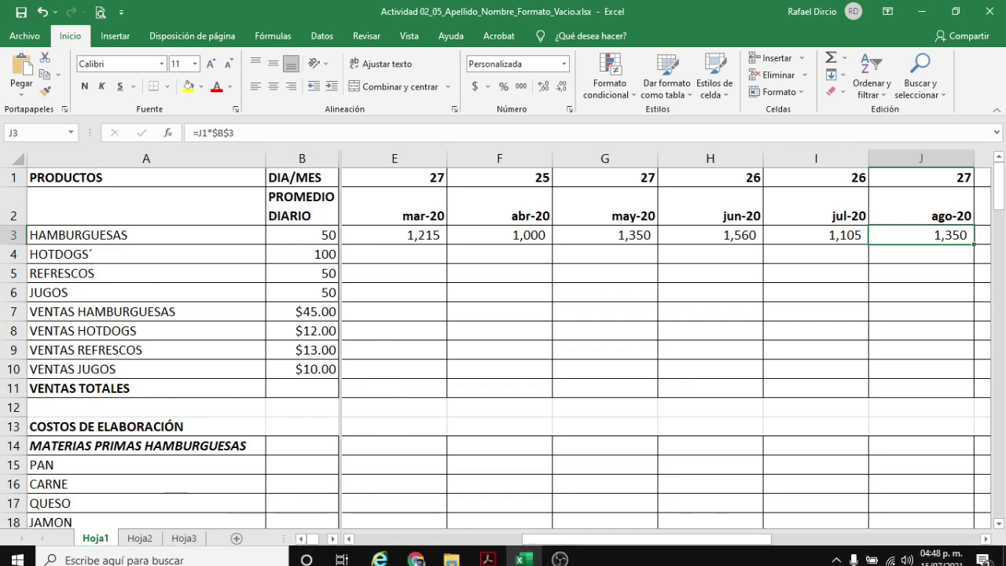
pyautogui.click(489, 553)
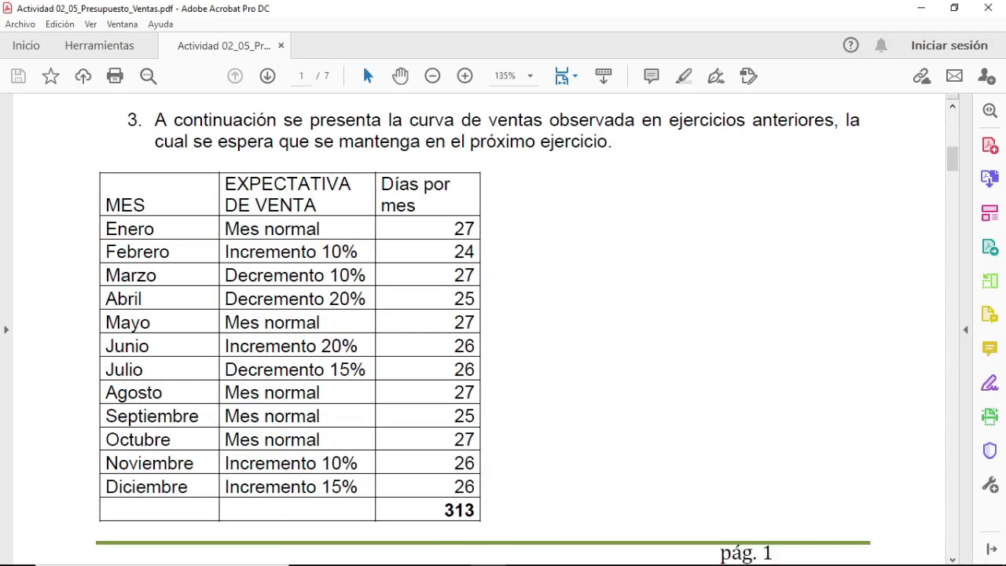
pyautogui.click(523, 553)
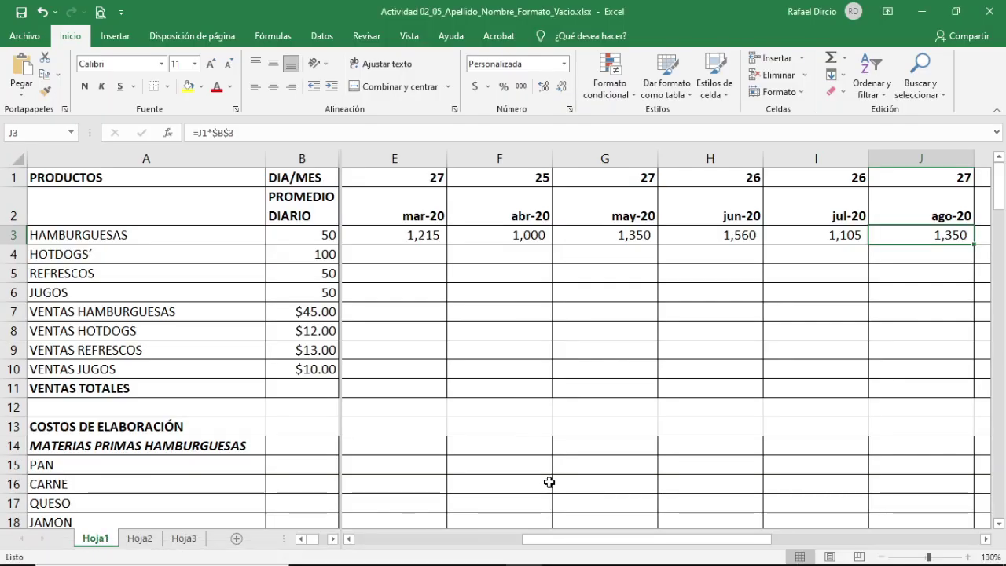
pyautogui.press('Right')
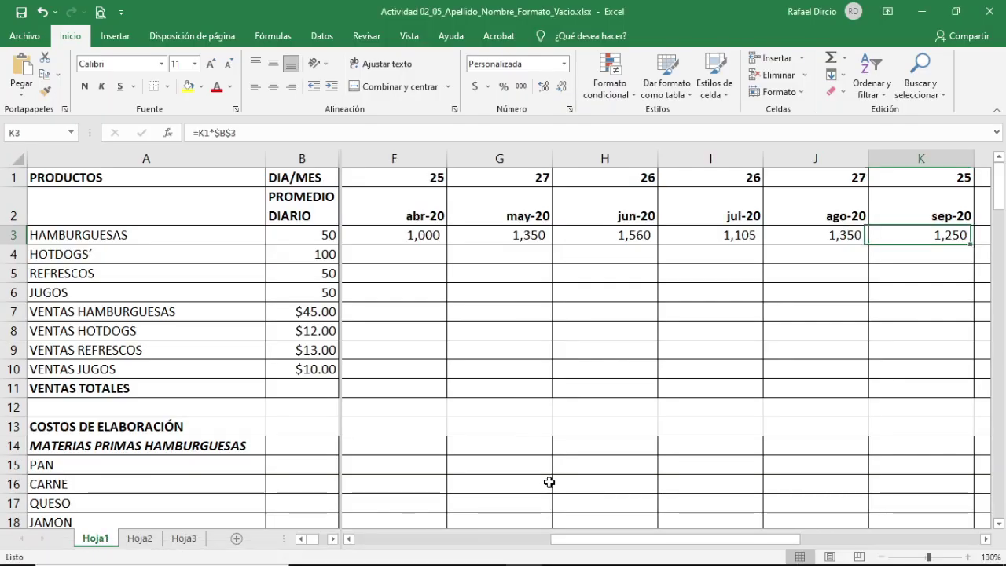
pyautogui.press('Right')
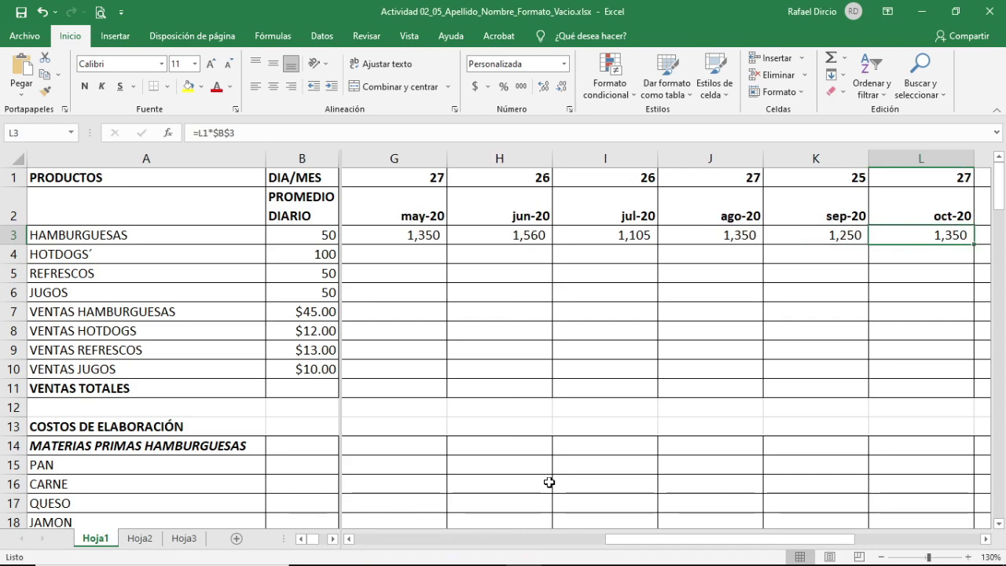
pyautogui.press('Right')
pyautogui.press('Right')
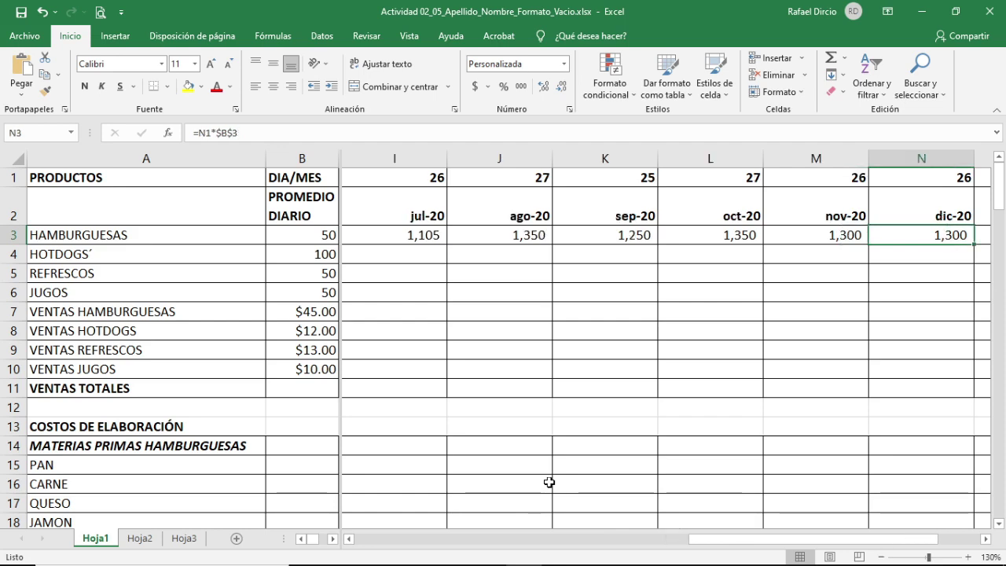
pyautogui.press('Left')
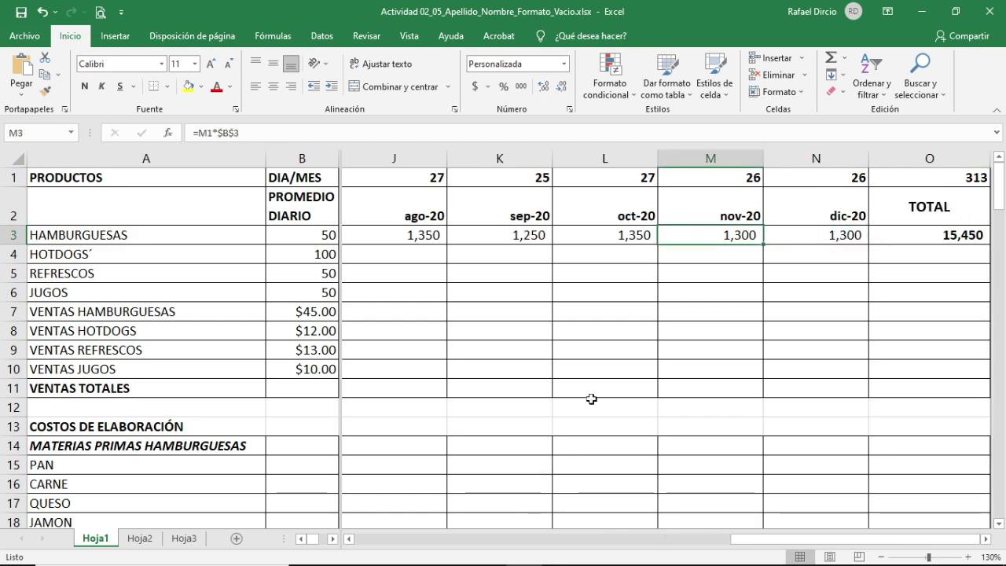
# Step: Check November's sales expectation in the Acrobat PDF, and back in Excel change the nov-20 hamburger formula in M3 to =M1*$B$3*1.1
pyautogui.click(487, 551)
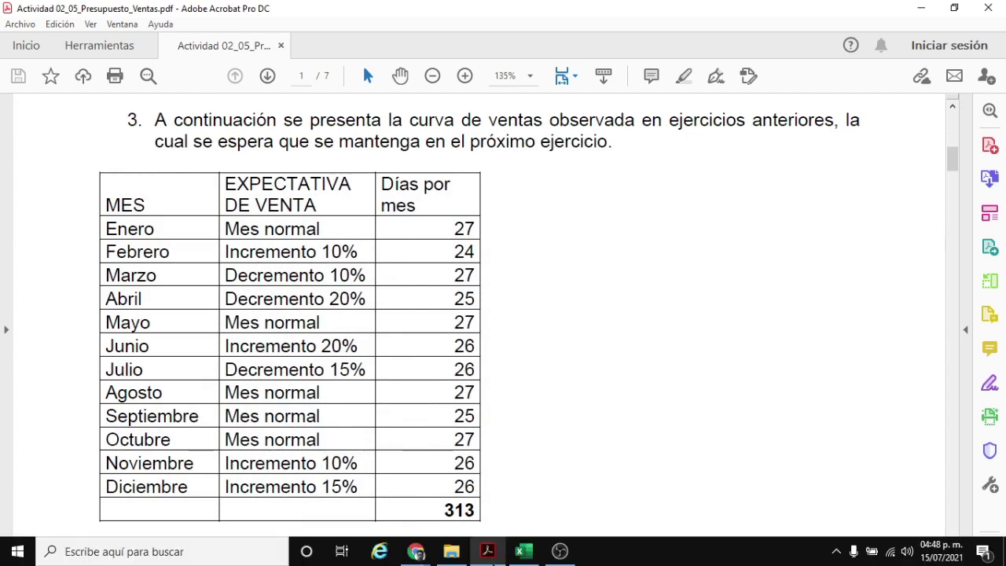
pyautogui.click(521, 553)
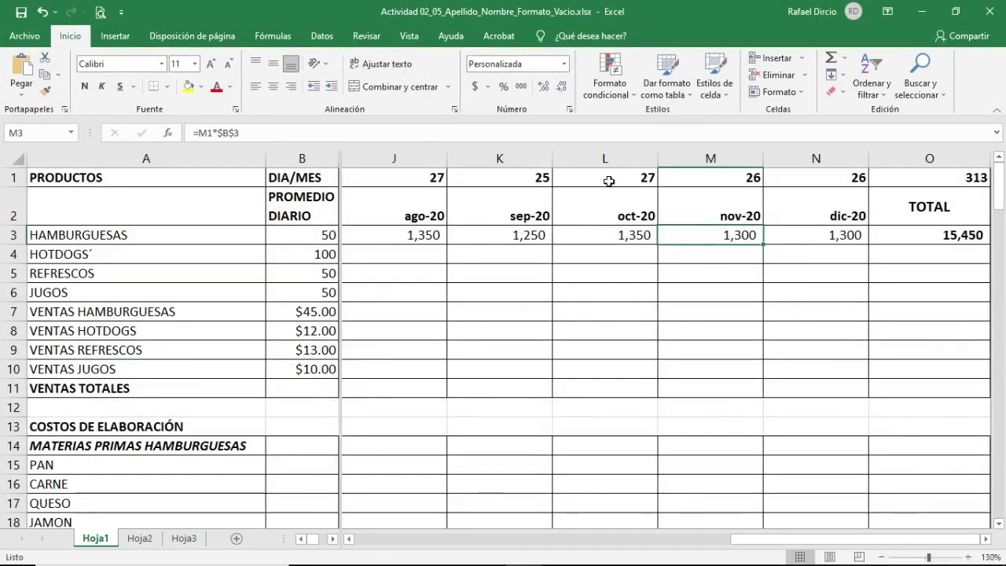
pyautogui.click(284, 135)
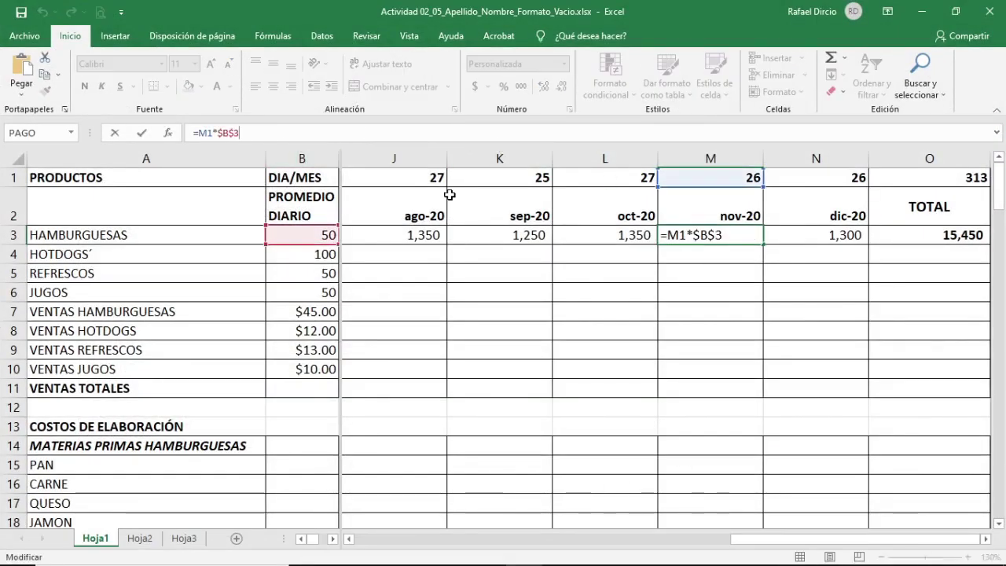
pyautogui.write('*1.1')
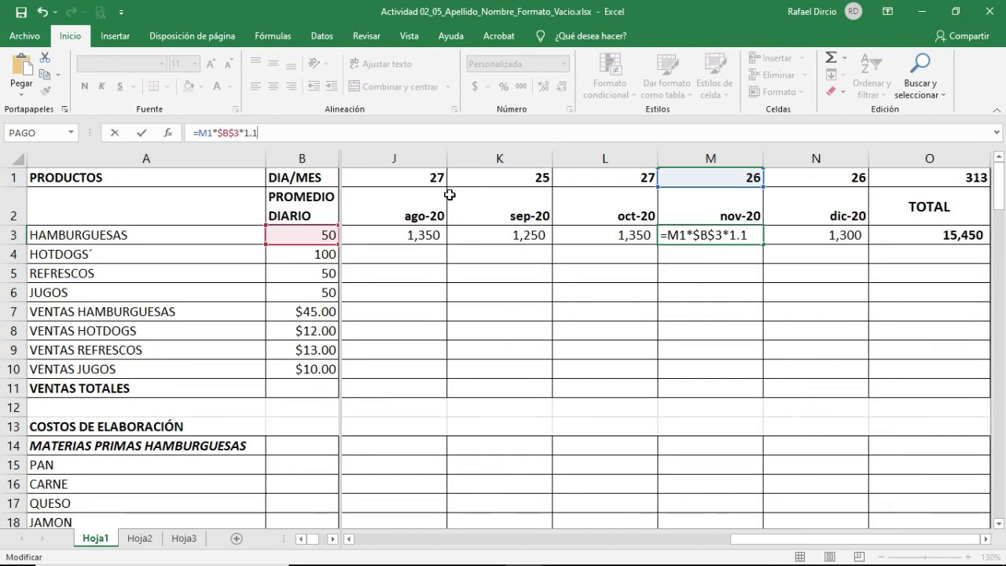
pyautogui.press('Return')
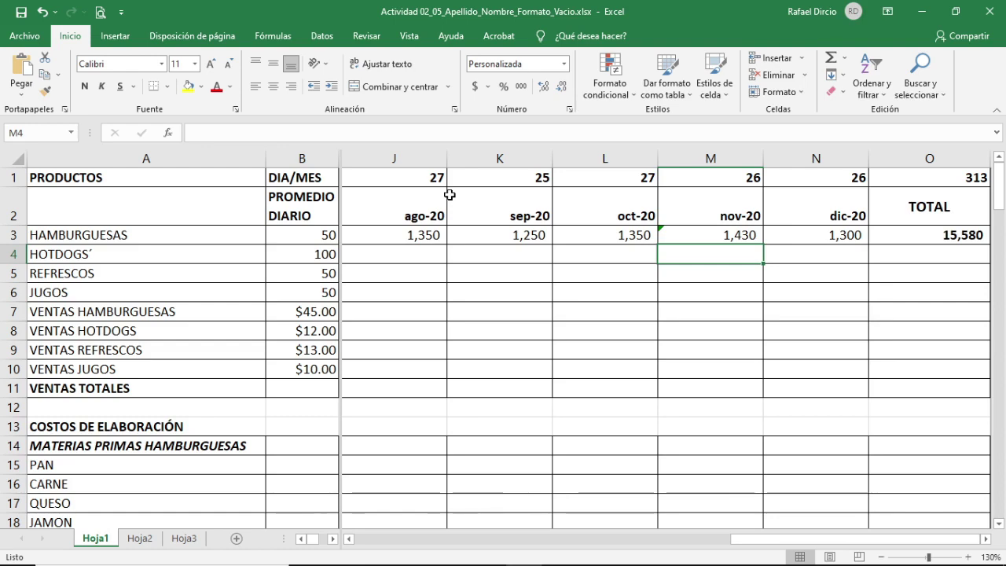
pyautogui.press('Up')
# Step: Change the dic-20 hamburger formula in N3 to =N1*$B$3*1.15
pyautogui.press('Right')
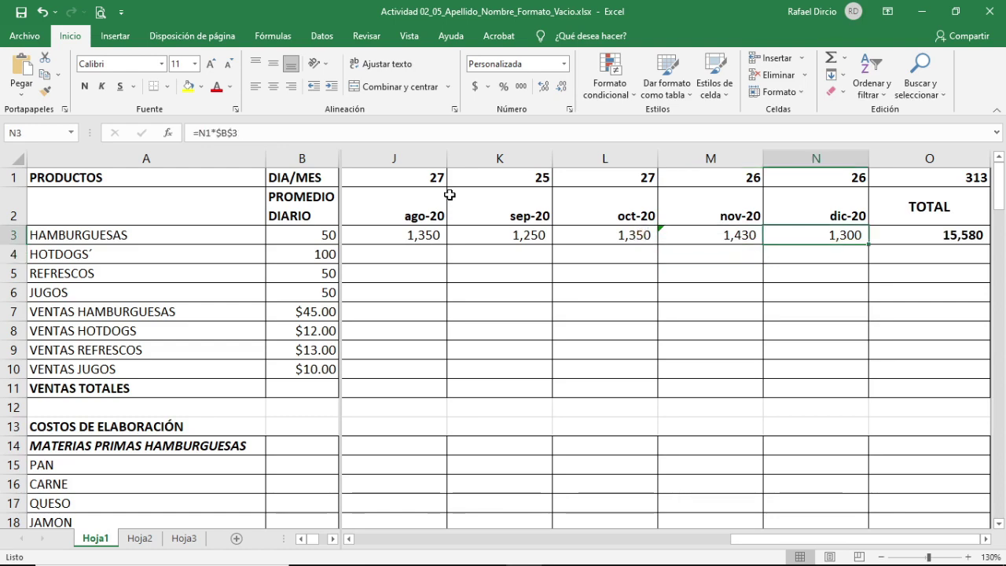
pyautogui.press('F2')
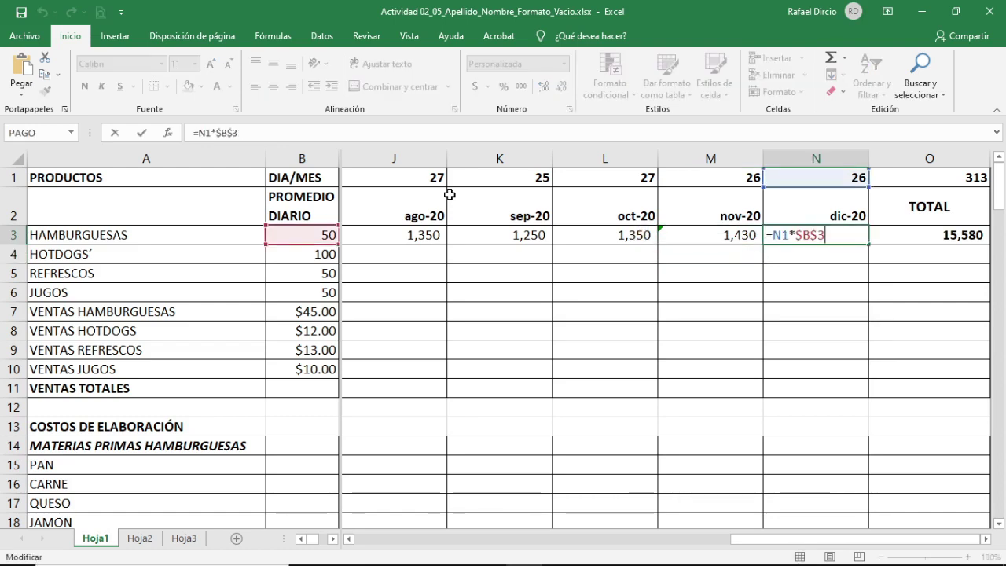
pyautogui.write('*1.15')
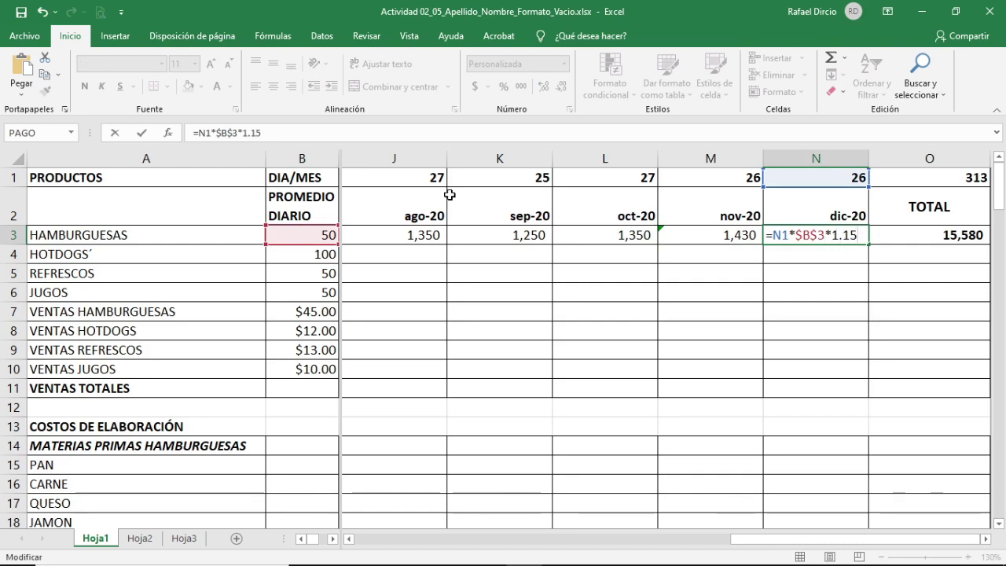
pyautogui.press('Return')
pyautogui.press('Up')
# Step: Review the annual hamburger total in O3 and the monthly hamburger formulas from ago-20 to dic-20 in J3:N3
pyautogui.press('Right')
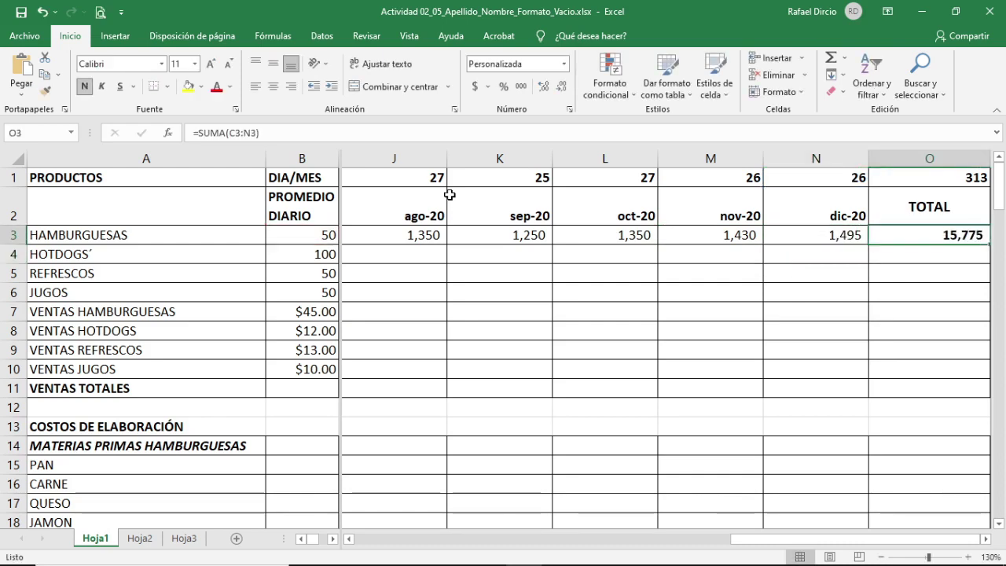
pyautogui.press('Right')
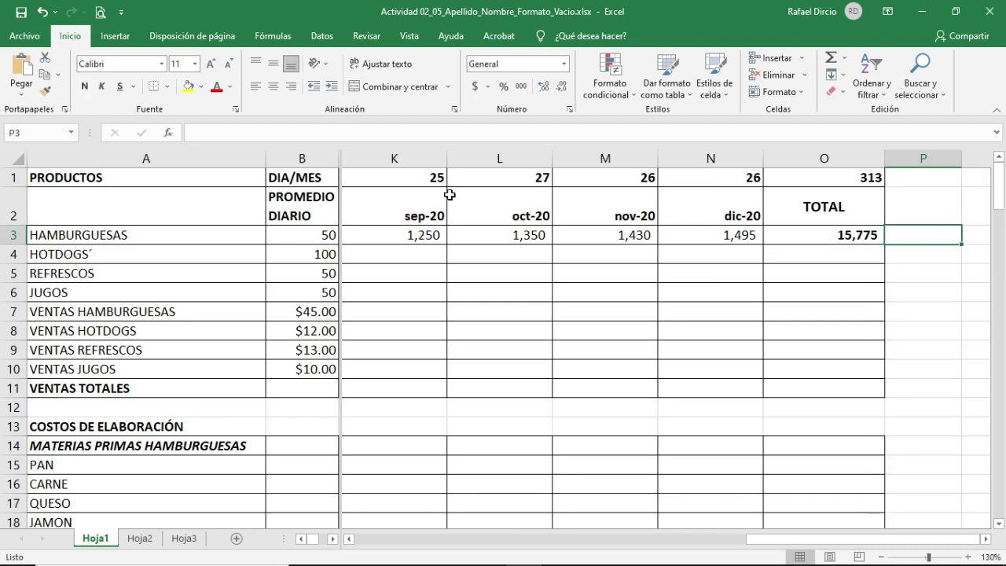
pyautogui.press('Left')
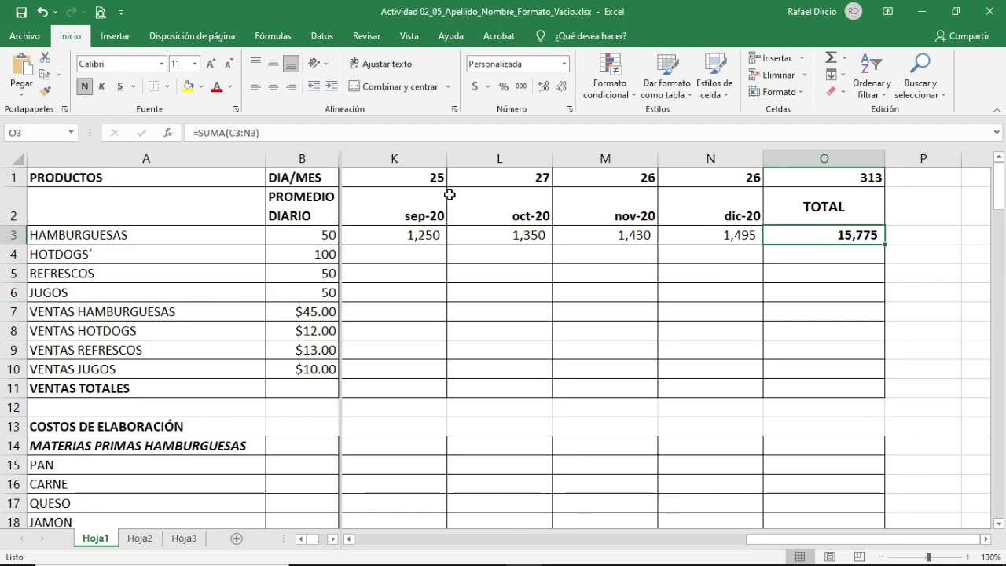
pyautogui.press('Left')
pyautogui.press('Left')
pyautogui.press('Left')
pyautogui.press('Left')
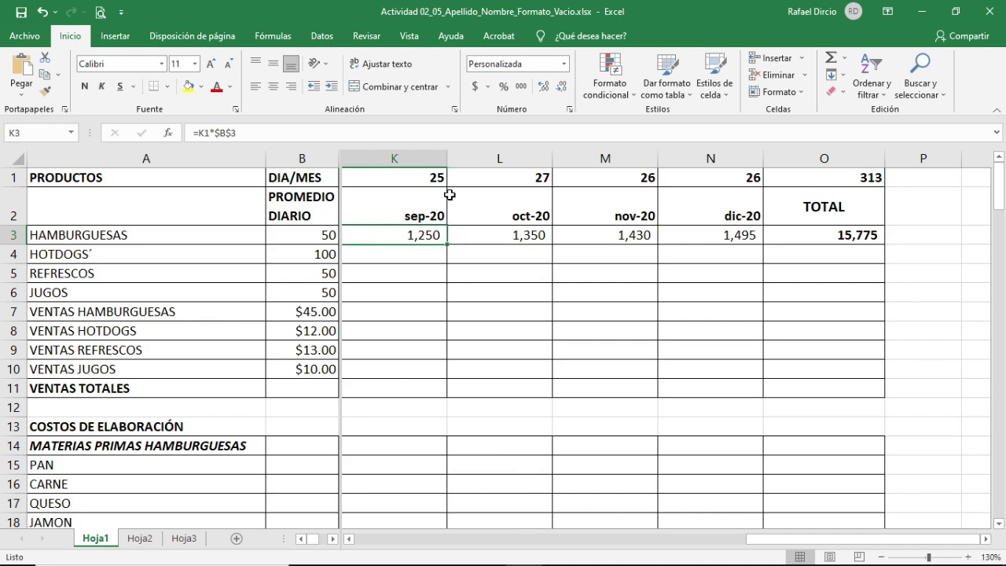
pyautogui.press('Left')
pyautogui.press('Right')
pyautogui.press('Right')
pyautogui.press('Right')
pyautogui.press('Right')
pyautogui.press('Right')
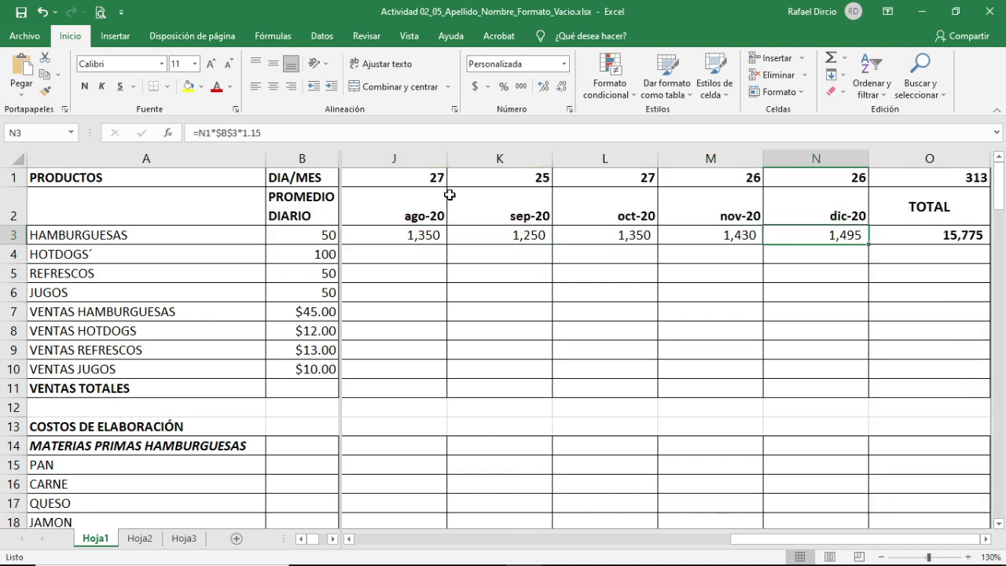
pyautogui.press('Right')
pyautogui.press('Left')
pyautogui.press('Right')
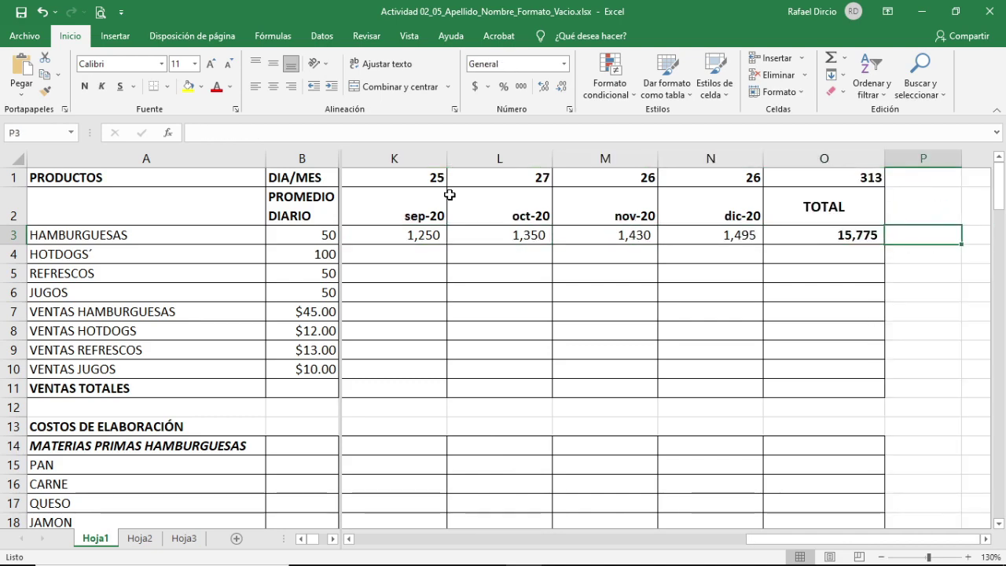
pyautogui.press('Left')
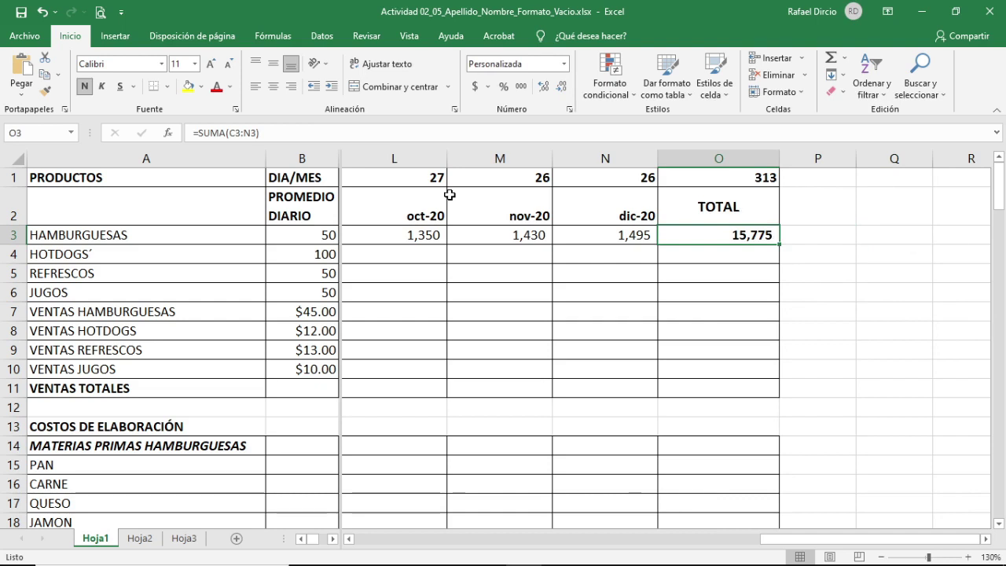
# Step: Switch to the Google Meet call in Chrome to view the meeting participants and messages
pyautogui.moveTo(430, 562)
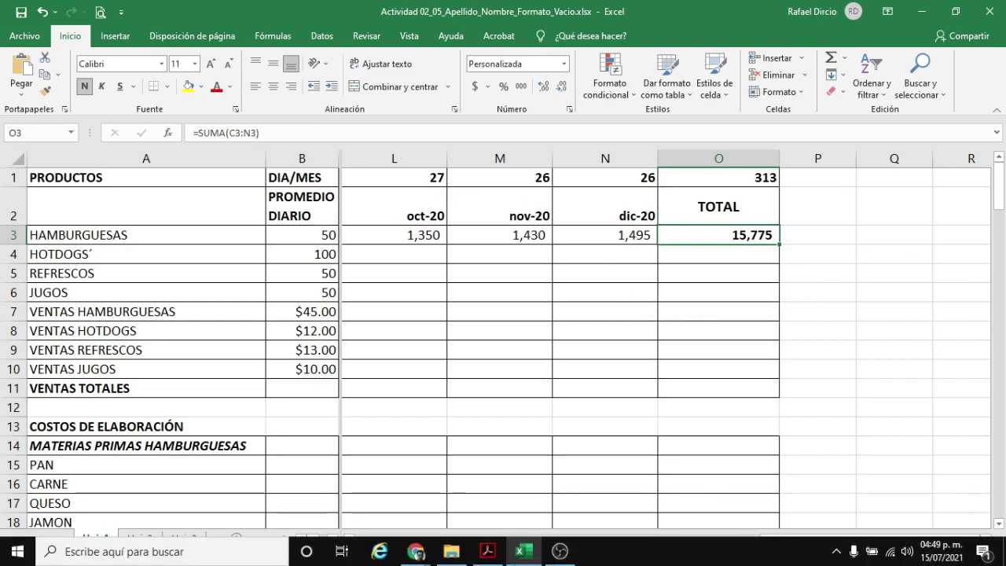
pyautogui.click(367, 503)
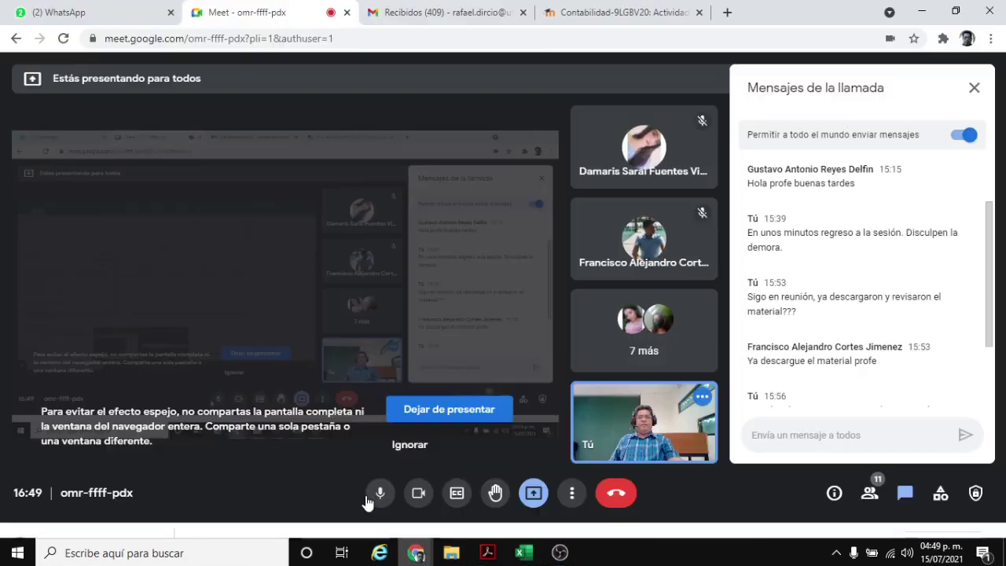
# Step: Close the call messages in Google Meet and switch back to the Excel workbook
pyautogui.click(974, 88)
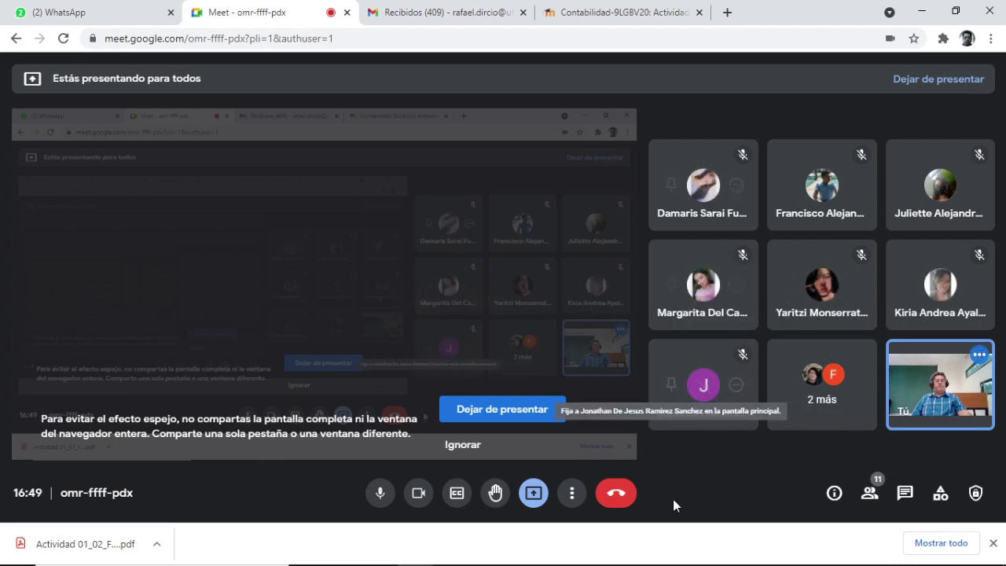
pyautogui.moveTo(532, 558)
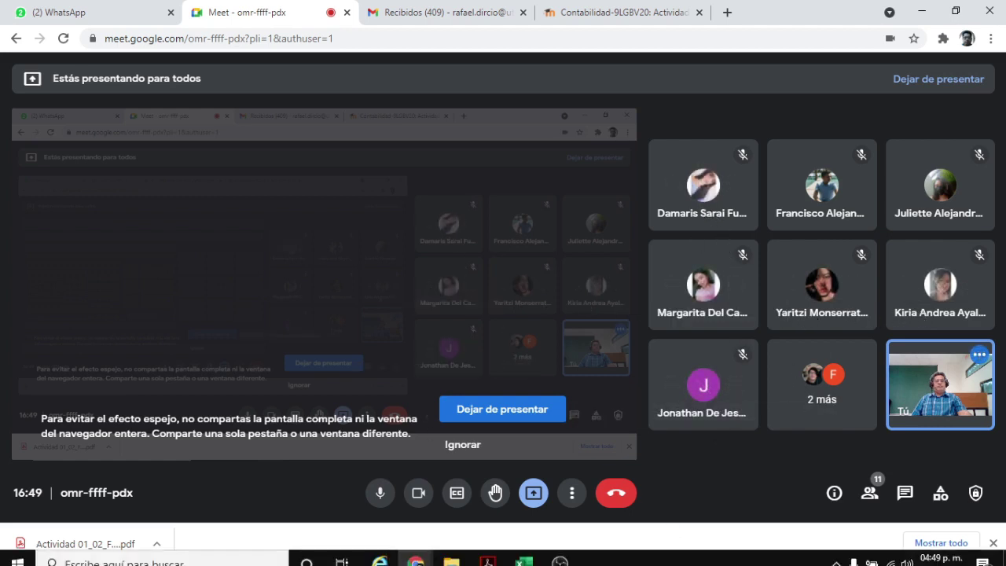
pyautogui.click(532, 558)
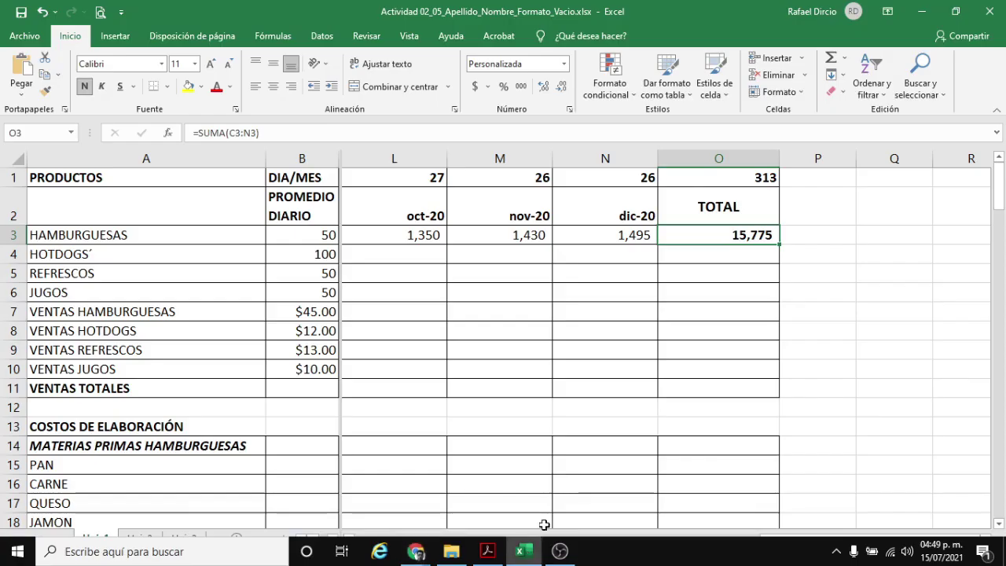
# Step: Review the hamburger formulas for nov-20 and dic-20 and the annual total in L3:O3
pyautogui.click(694, 255)
pyautogui.click(617, 236)
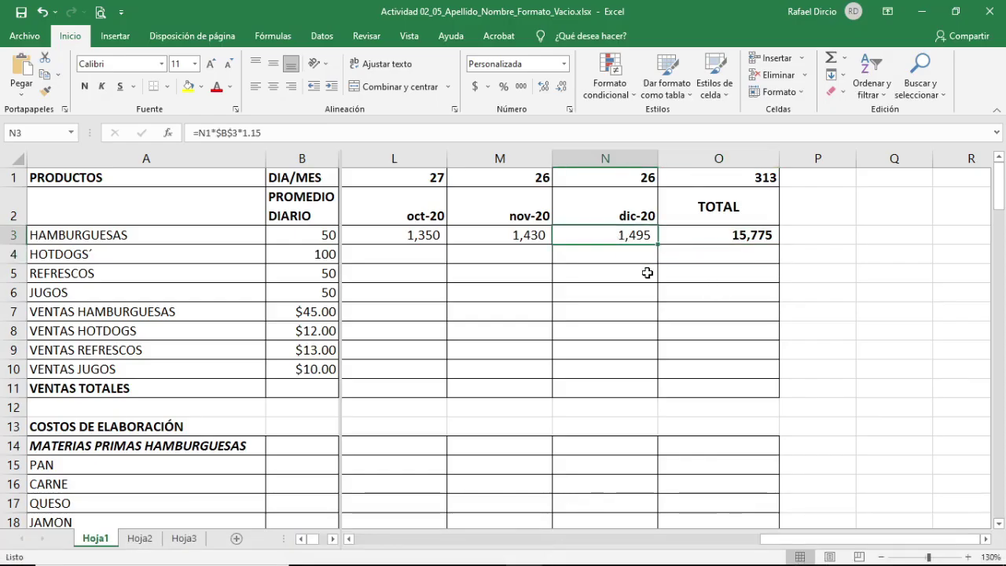
pyautogui.press('Left')
pyautogui.press('Left')
pyautogui.press('Right')
pyautogui.press('Right')
pyautogui.press('Right')
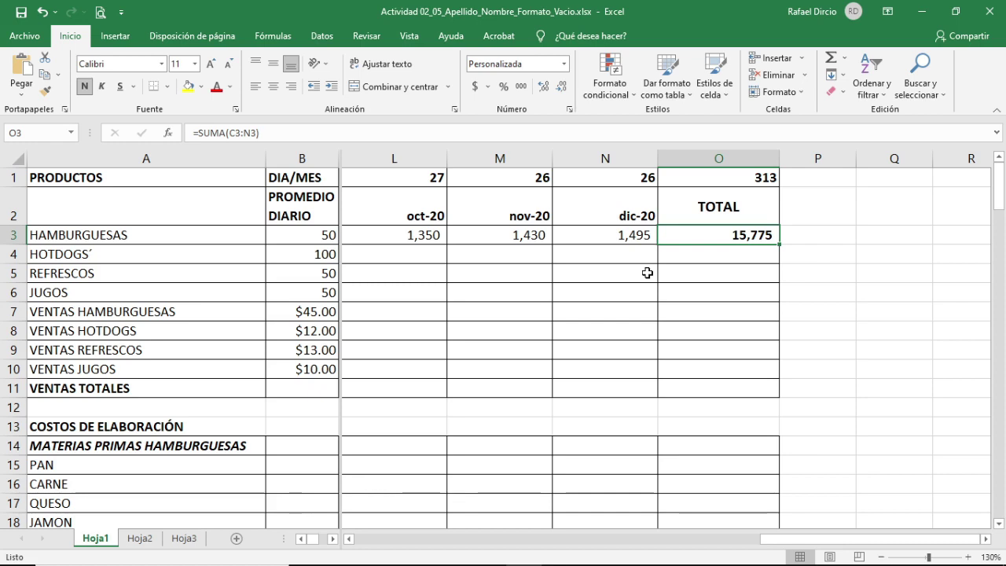
# Step: Enter =C3*$B$7 in C7 to calculate the ene-20 hamburger sales amount
pyautogui.press('Down')
pyautogui.press('Down')
pyautogui.press('Down')
pyautogui.press('Down')
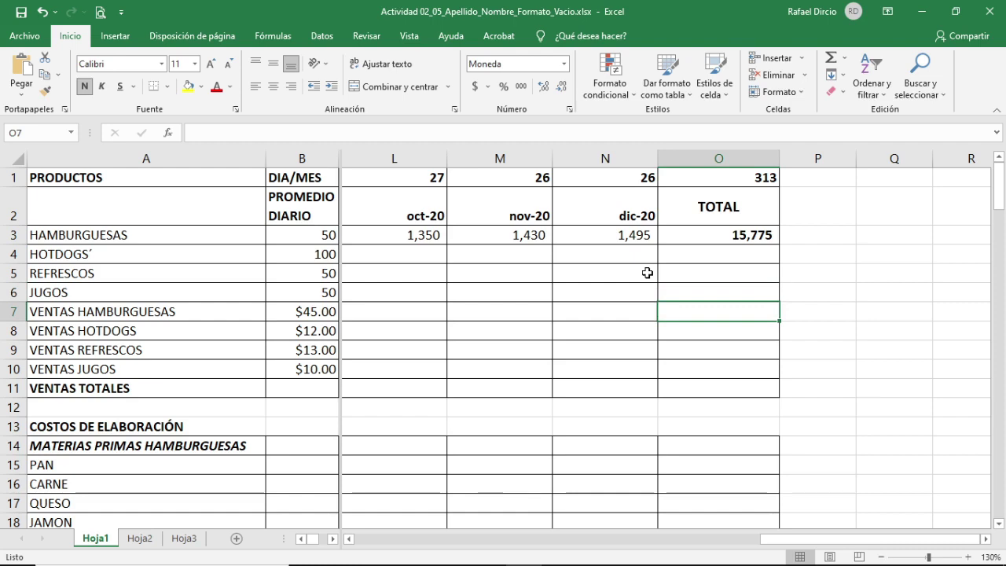
pyautogui.press('Left')
pyautogui.press('Left')
pyautogui.press('Left')
pyautogui.press('Left')
pyautogui.press('Left')
pyautogui.press('Left')
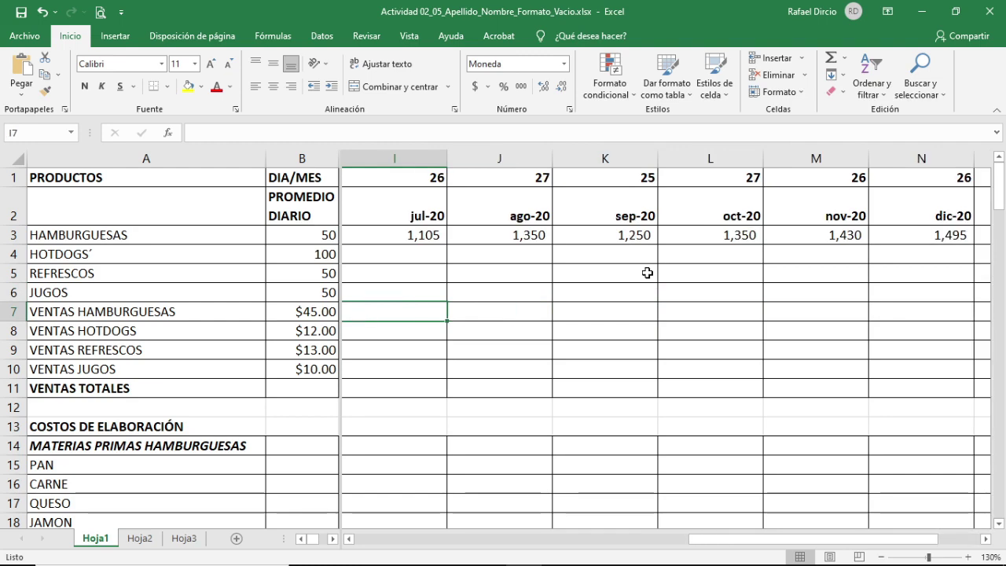
pyautogui.press('Left')
pyautogui.press('Left')
pyautogui.press('Left')
pyautogui.press('Left')
pyautogui.press('Left')
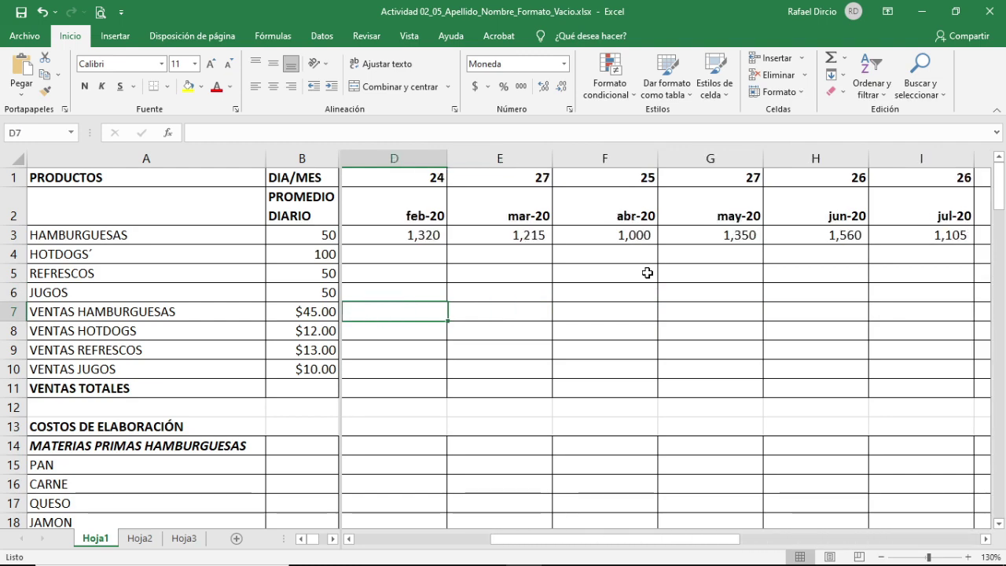
pyautogui.press('Left')
pyautogui.press('Left')
pyautogui.press('Right')
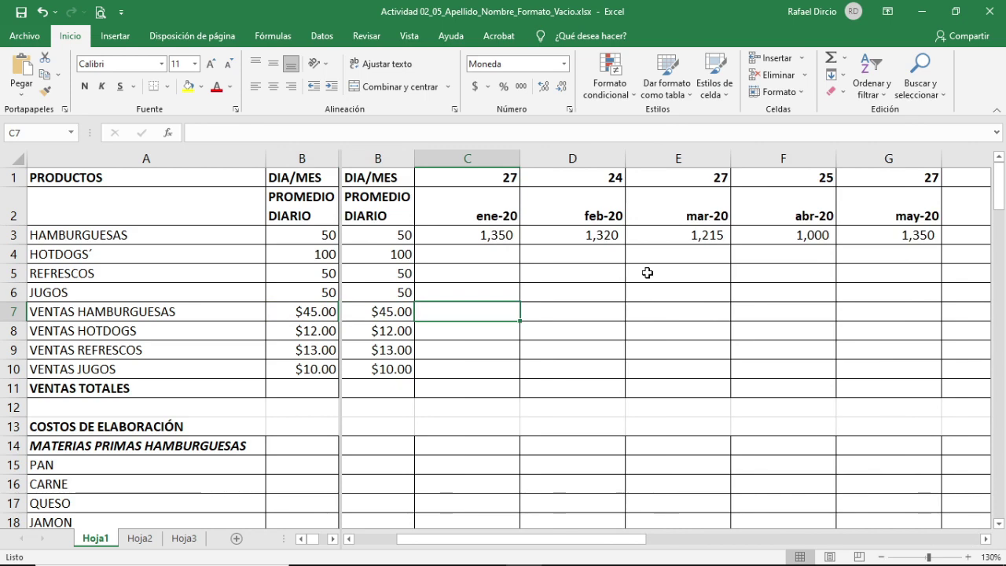
pyautogui.write('=')
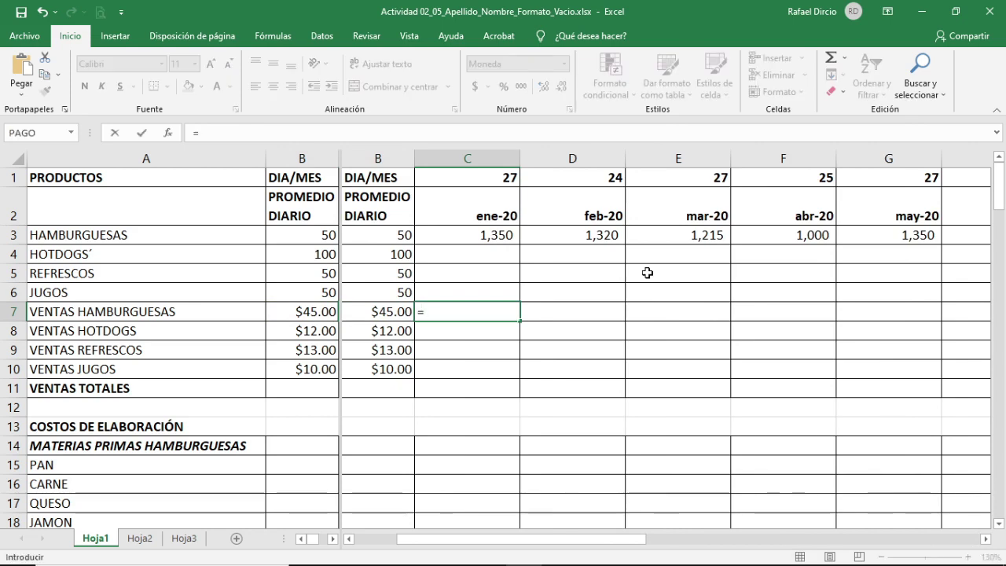
pyautogui.press('Up')
pyautogui.press('Up')
pyautogui.press('Up')
pyautogui.press('Up')
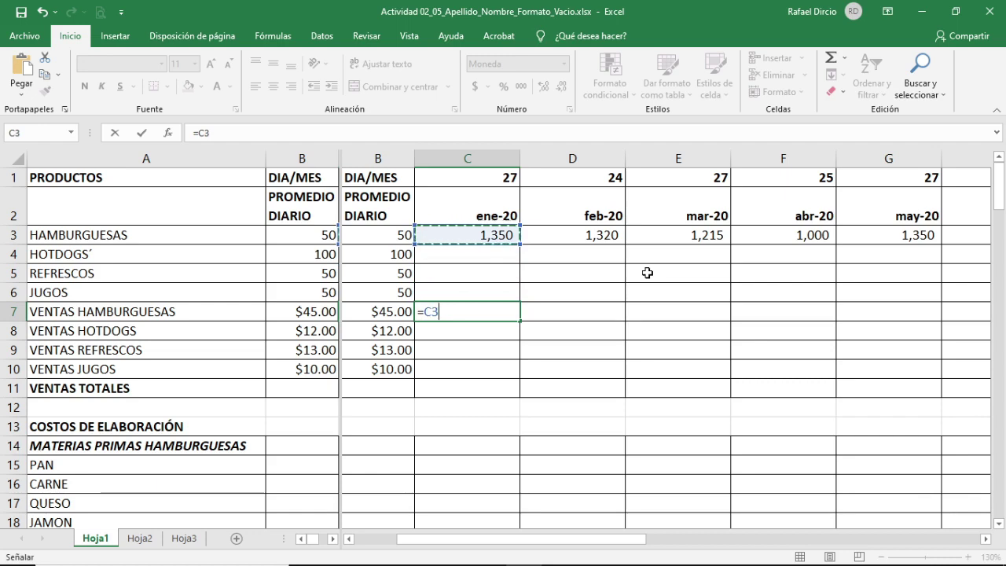
pyautogui.write('*')
pyautogui.press('Left')
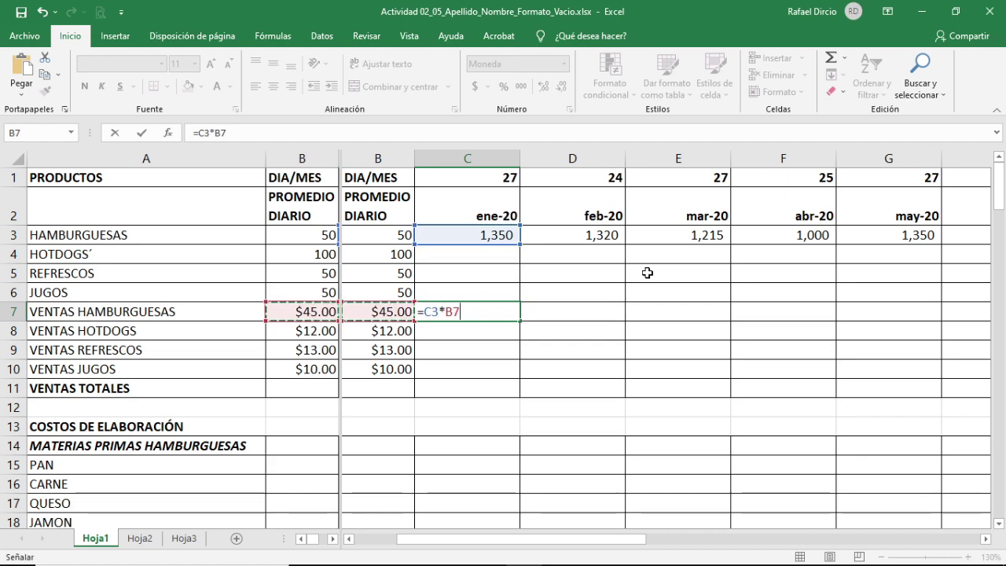
pyautogui.press('F4')
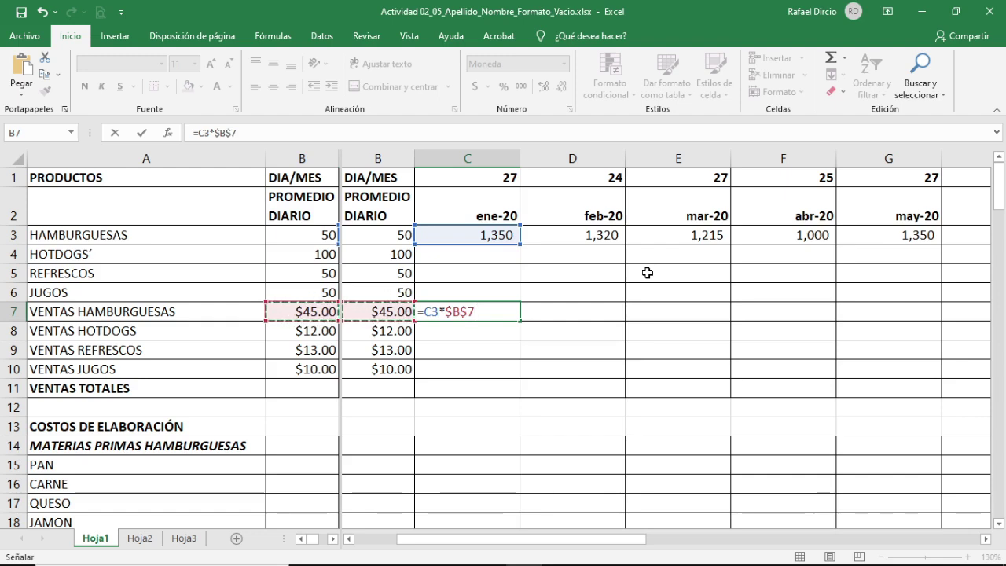
pyautogui.press('Return')
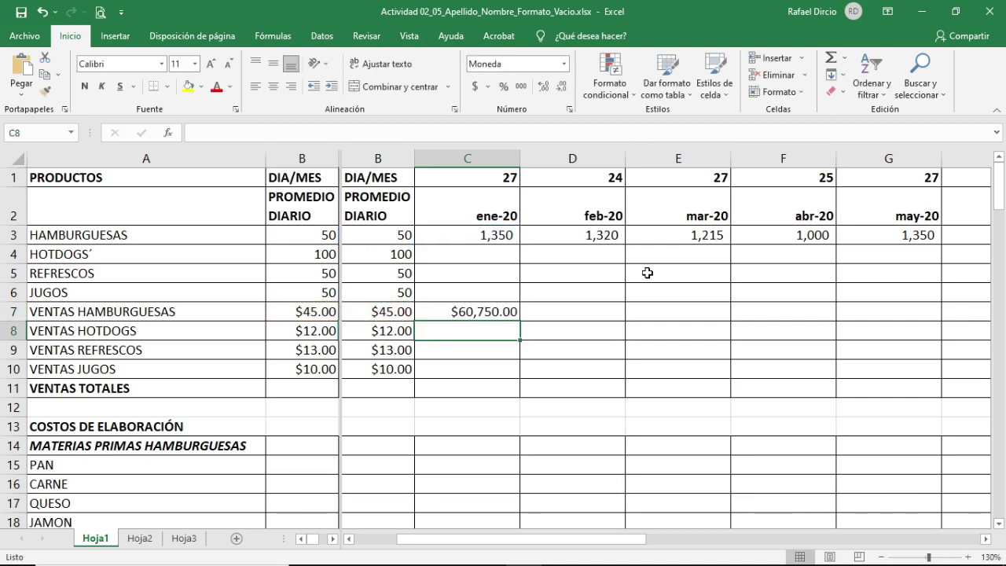
# Step: Copy the ene-20 hamburger sales formula across through dic-20 in N7, and total the year in O7 with =SUMA(C7:N7)
pyautogui.press('Up')
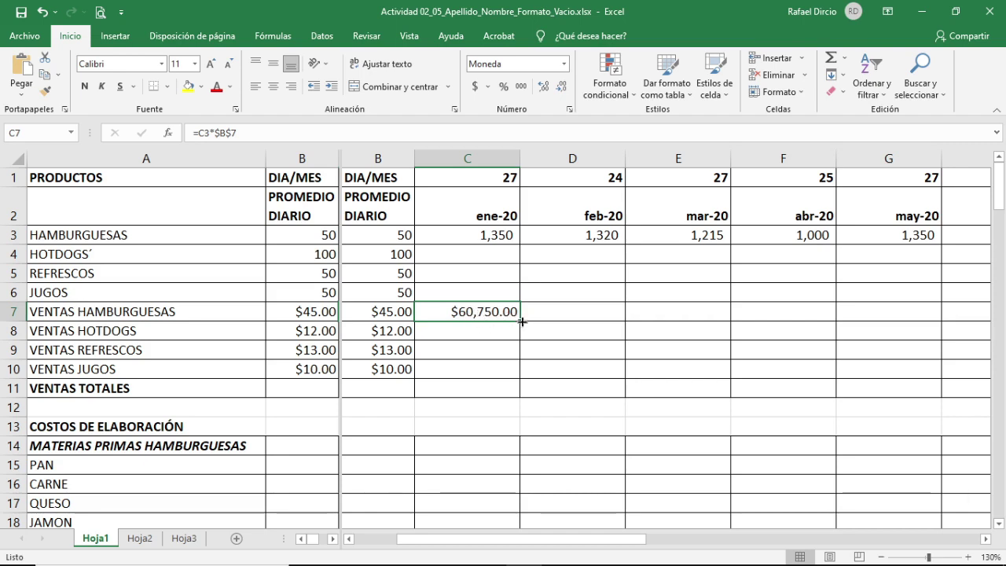
pyautogui.moveTo(522, 323); pyautogui.dragTo(761, 320)
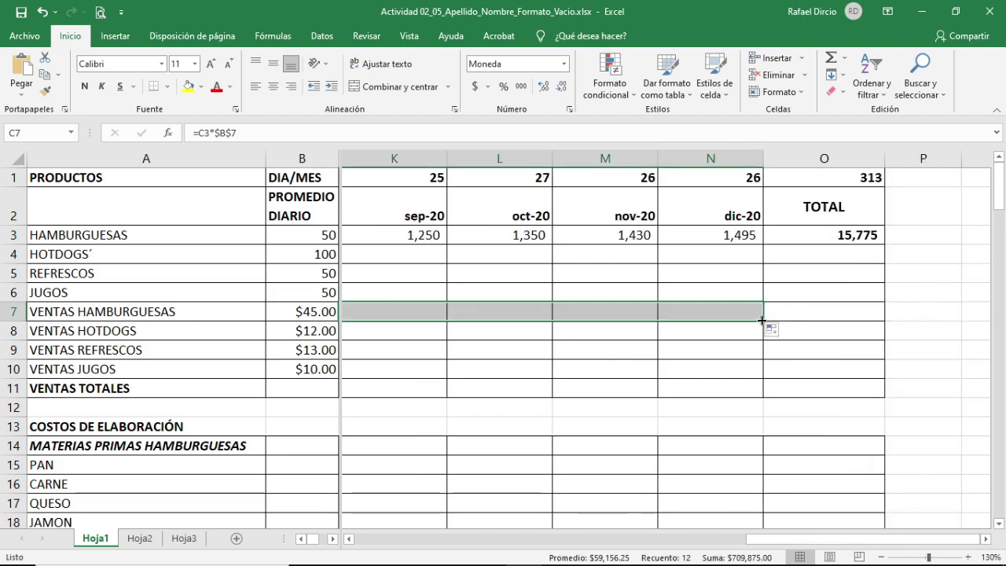
pyautogui.click(812, 308)
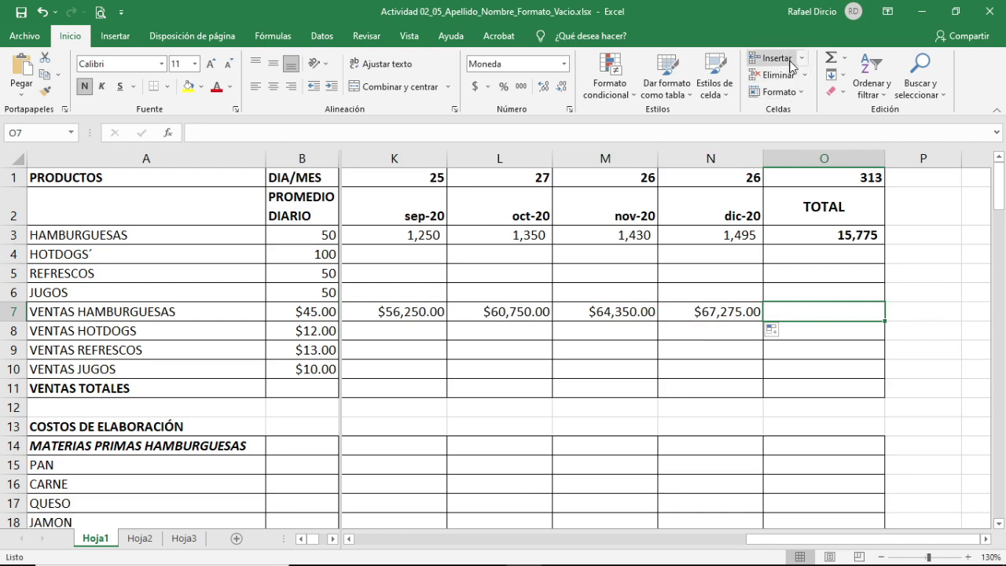
pyautogui.click(829, 59)
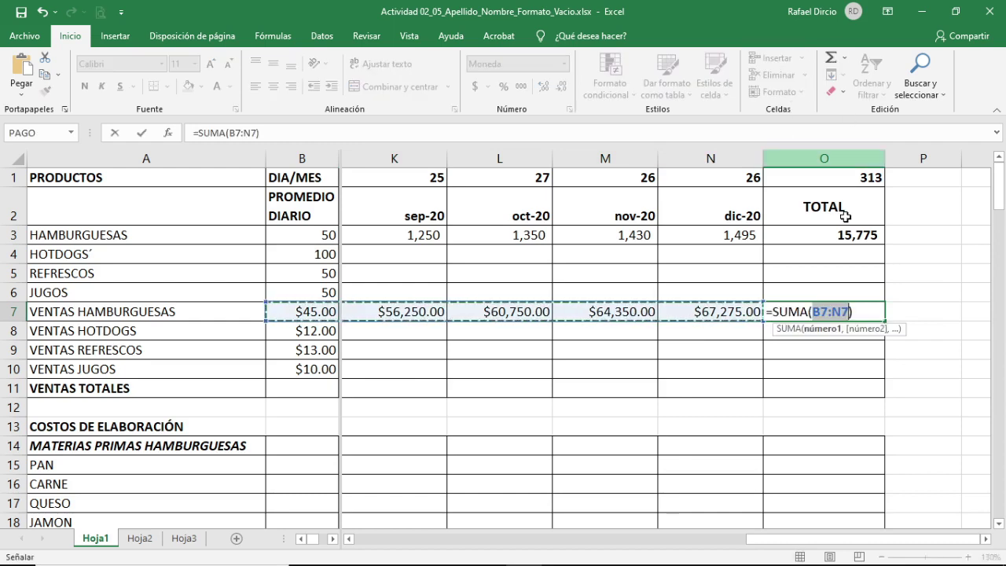
pyautogui.click(817, 312)
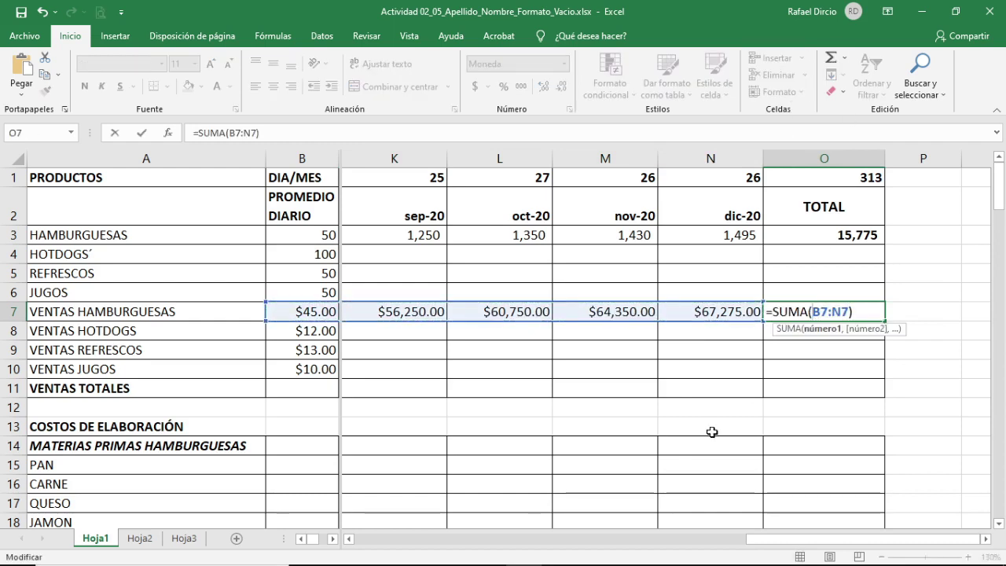
pyautogui.write('c')
pyautogui.press('Delete')
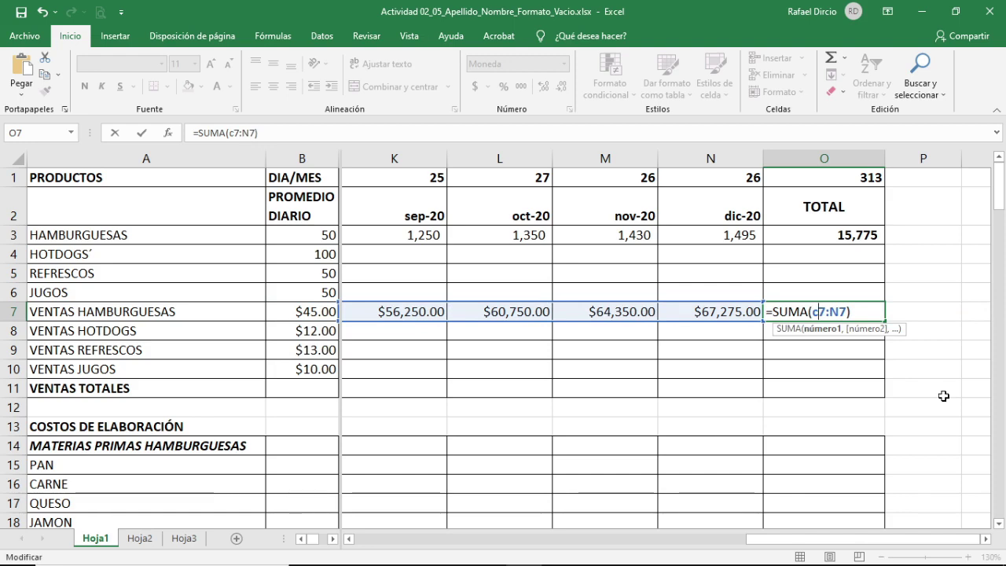
pyautogui.press('Return')
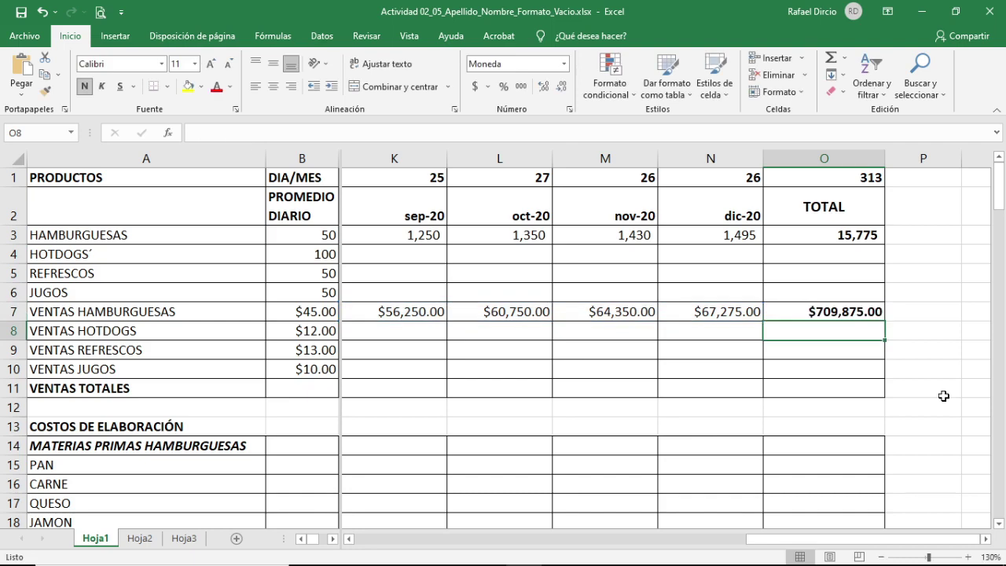
# Step: Review the annual hamburger sales total in O7 against the unit total in O3 and the dic-20 sales formula in N7
pyautogui.press('Up')
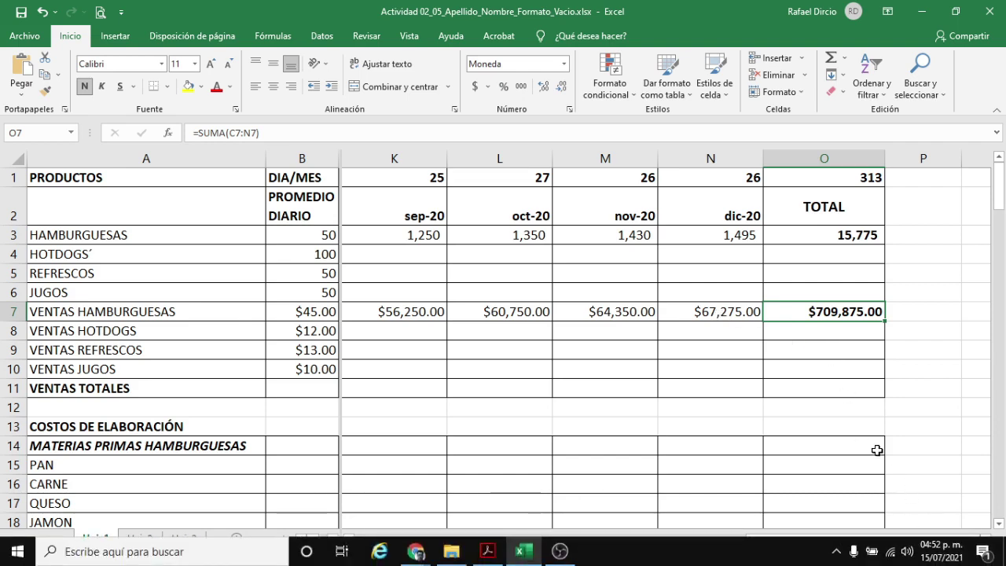
pyautogui.click(812, 331)
pyautogui.click(814, 311)
pyautogui.click(839, 235)
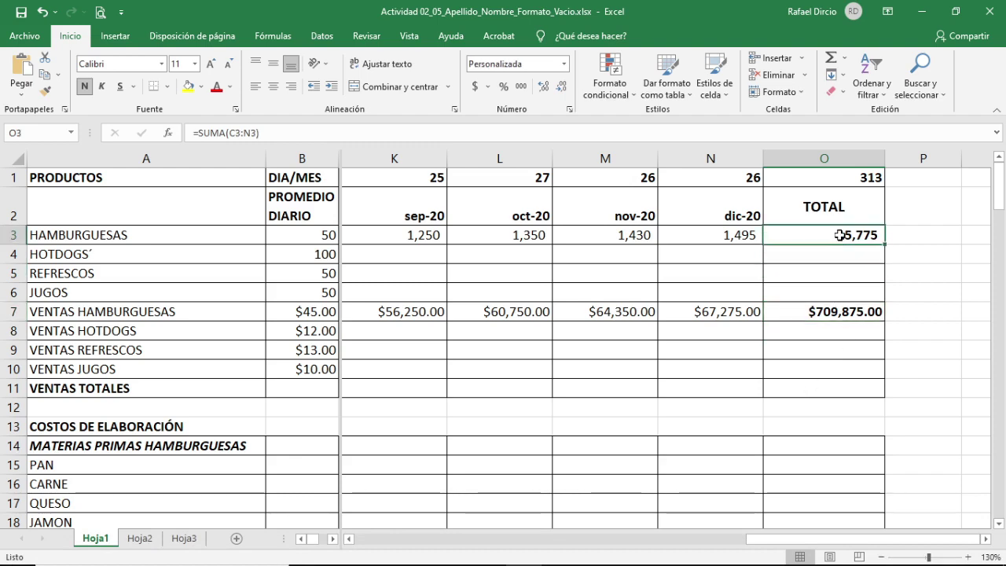
pyautogui.click(828, 311)
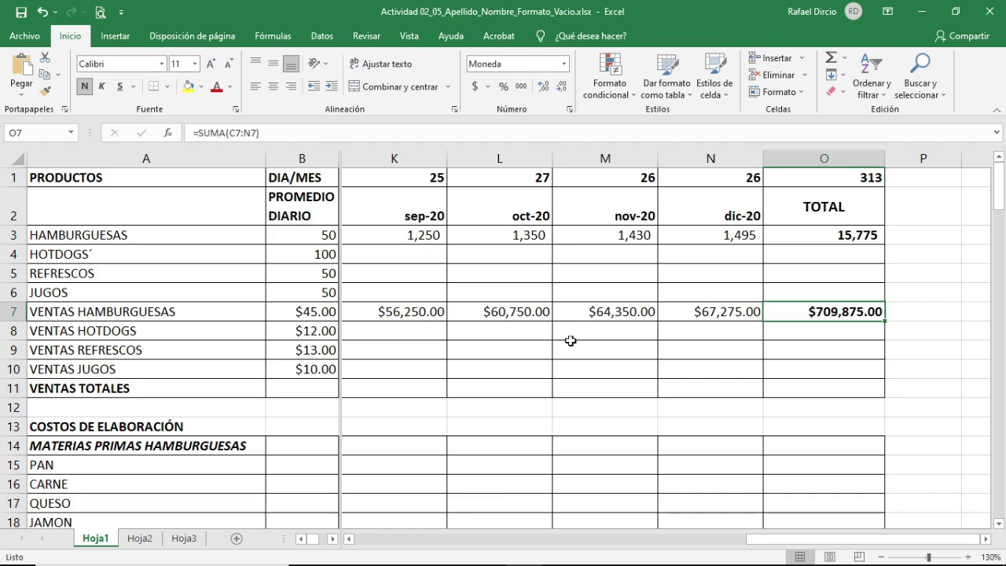
pyautogui.click(753, 315)
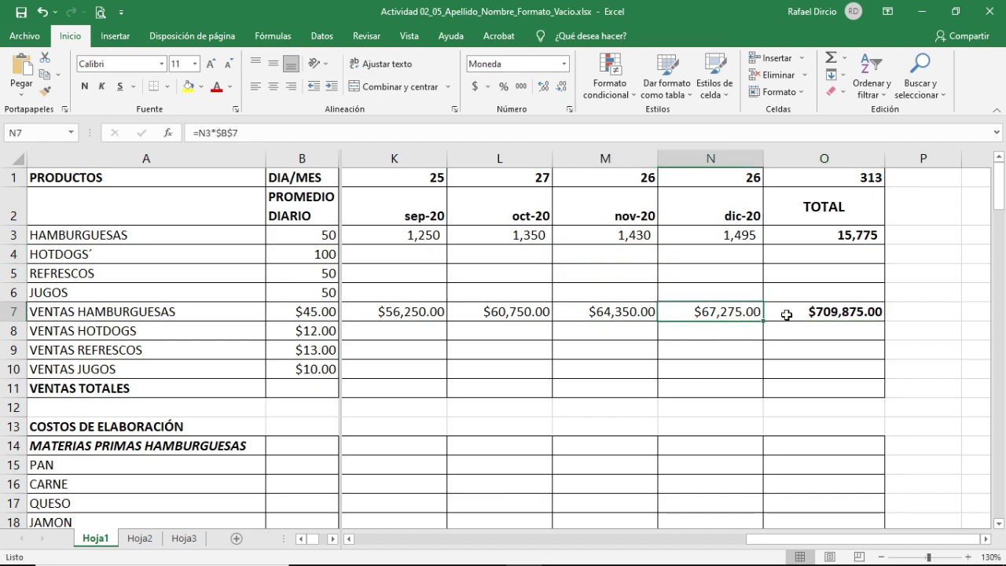
pyautogui.click(786, 315)
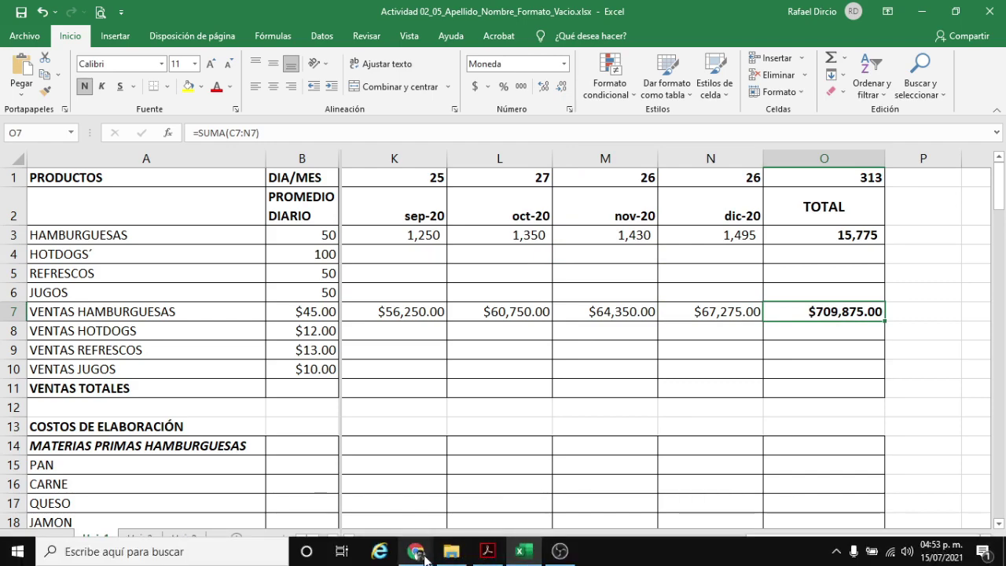
# Step: Switch to the Google Meet call in Chrome and look through the full list of participants
pyautogui.click(416, 553)
pyautogui.click(413, 492)
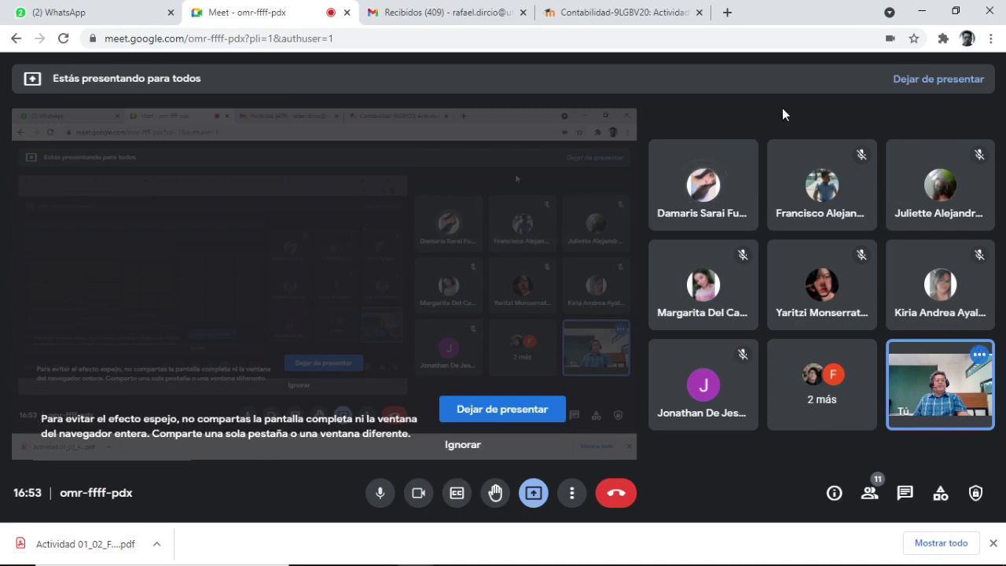
pyautogui.moveTo(674, 191)
pyautogui.click(872, 495)
pyautogui.scroll(-3, 900, 299)
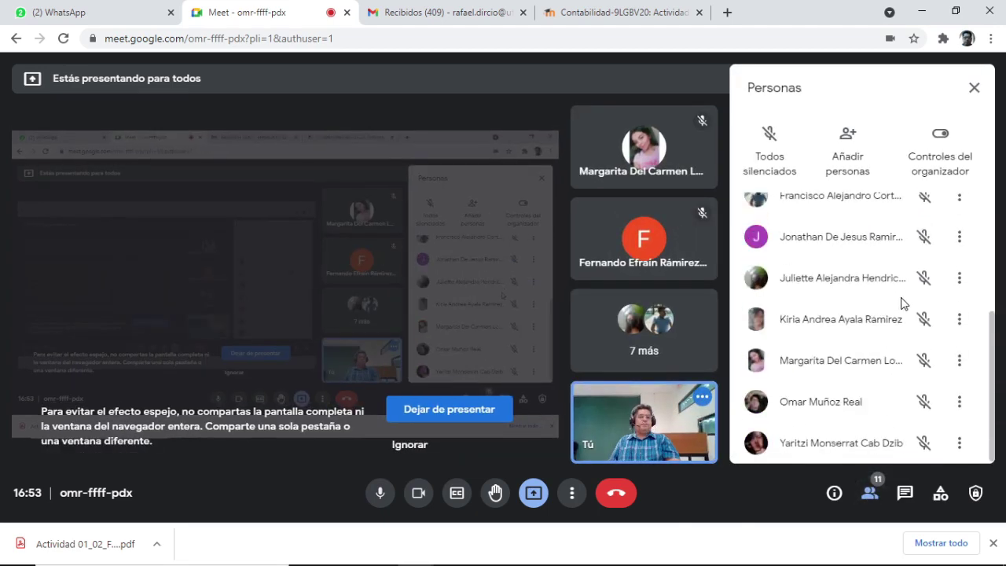
pyautogui.scroll(2, 903, 302)
pyautogui.scroll(1, 902, 304)
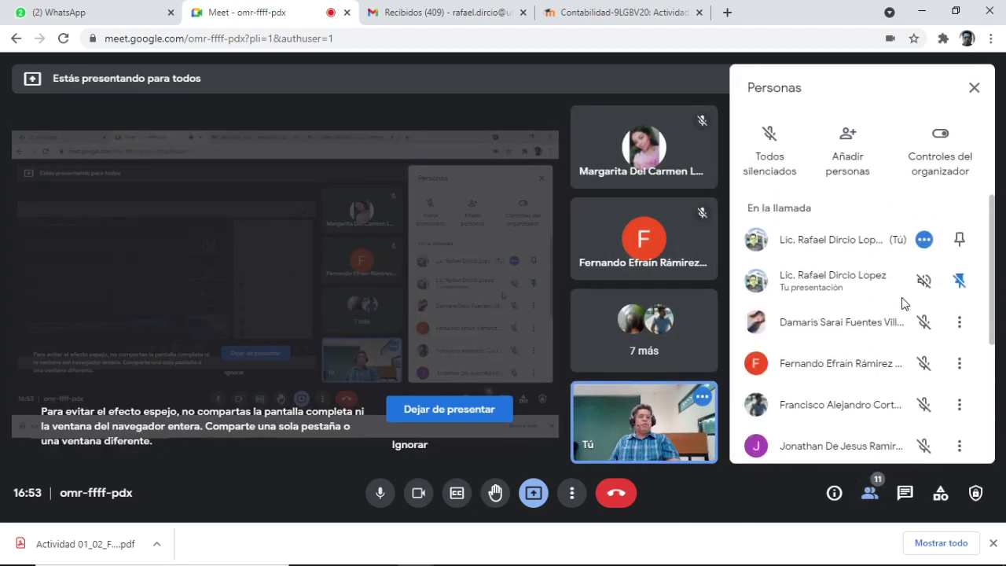
pyautogui.scroll(-3, 903, 302)
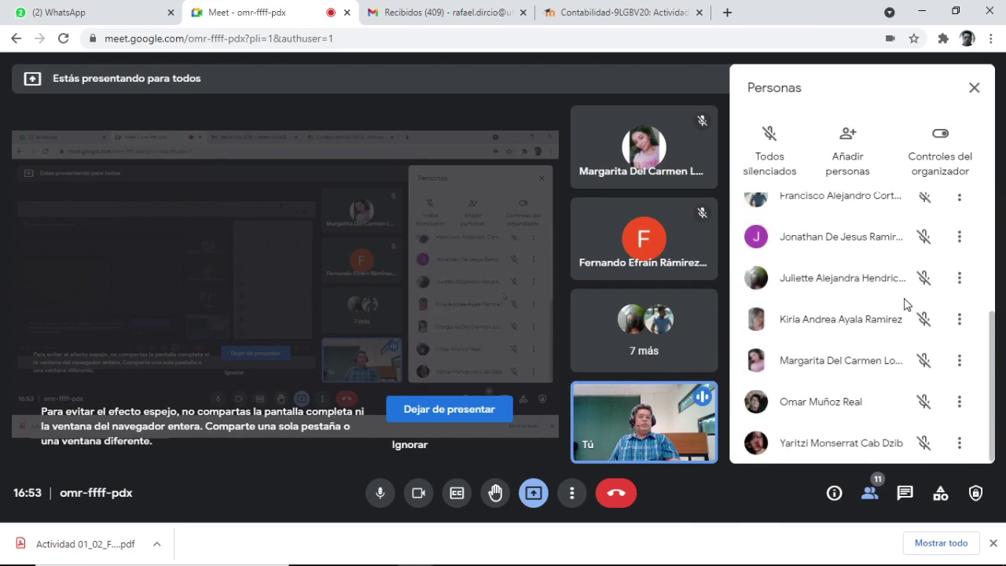
# Step: Switch back to the Excel workbook and select the sep-20 hot dog cell K4
pyautogui.moveTo(595, 562)
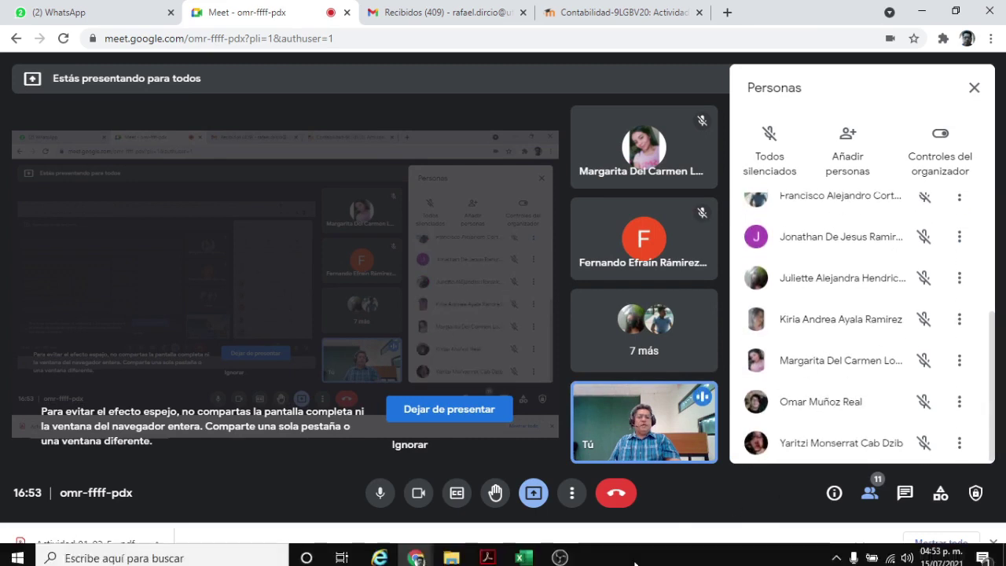
pyautogui.moveTo(530, 555)
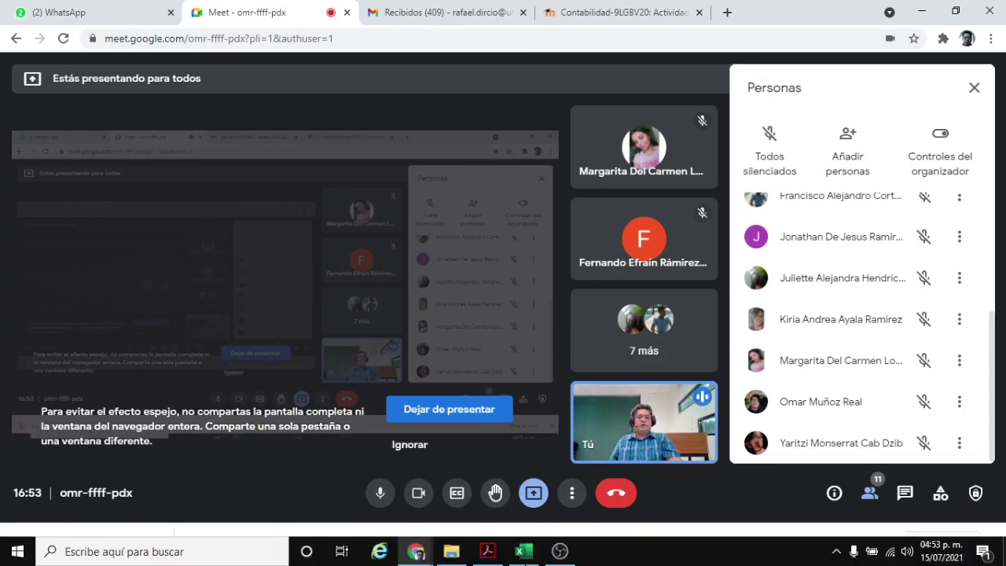
pyautogui.moveTo(489, 553)
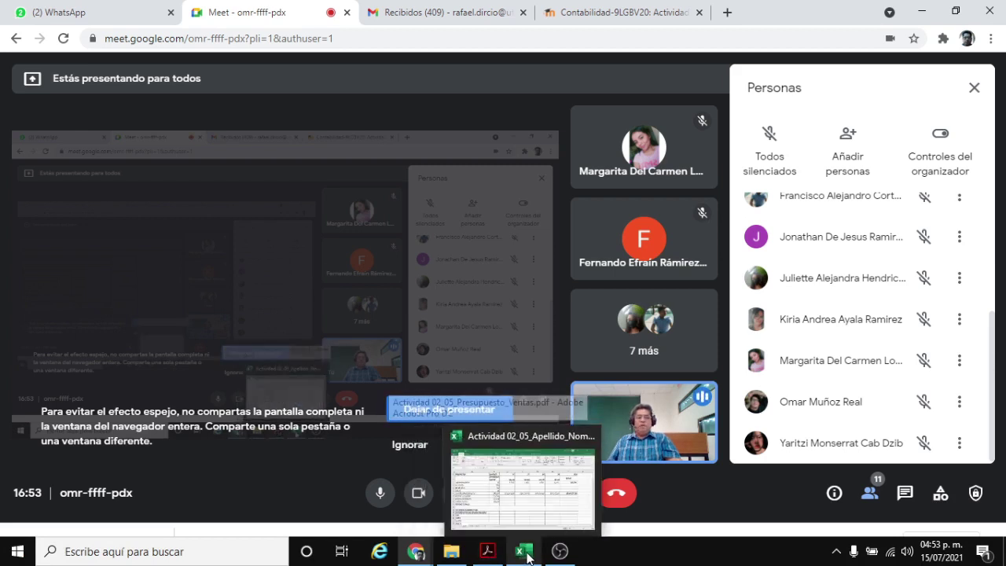
pyautogui.click(503, 463)
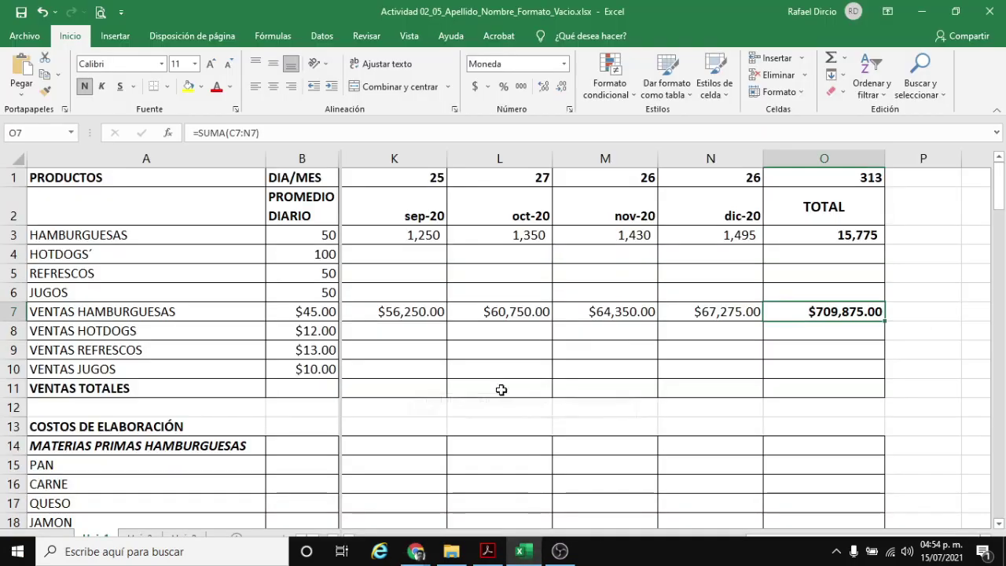
pyautogui.click(422, 256)
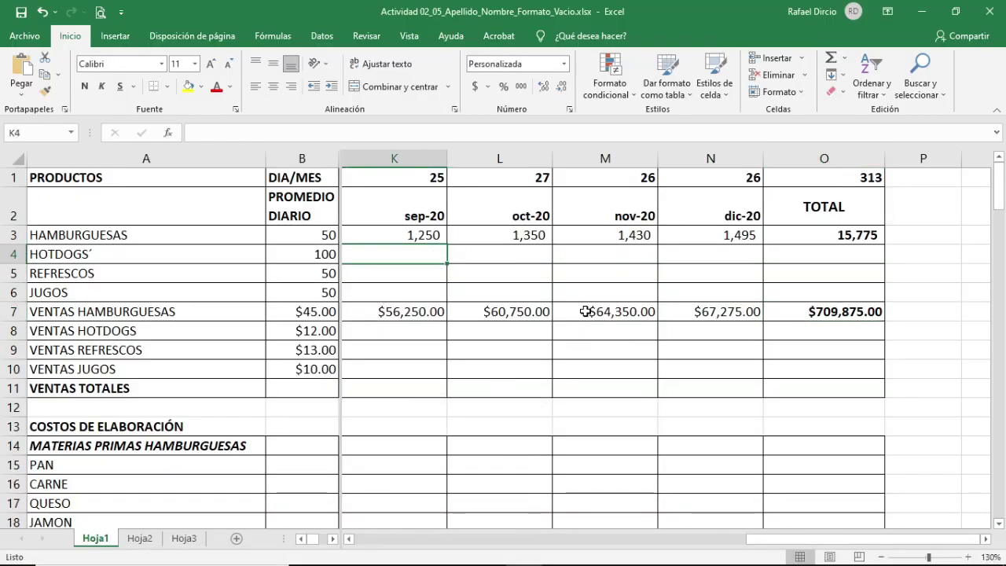
# Step: Enter the ene-20 hot dog units in C4 as =C1*$B$4, multiplying the month's days by the fixed daily average
pyautogui.press('Left')
pyautogui.press('Left')
pyautogui.press('Left')
pyautogui.press('Left')
pyautogui.press('Left')
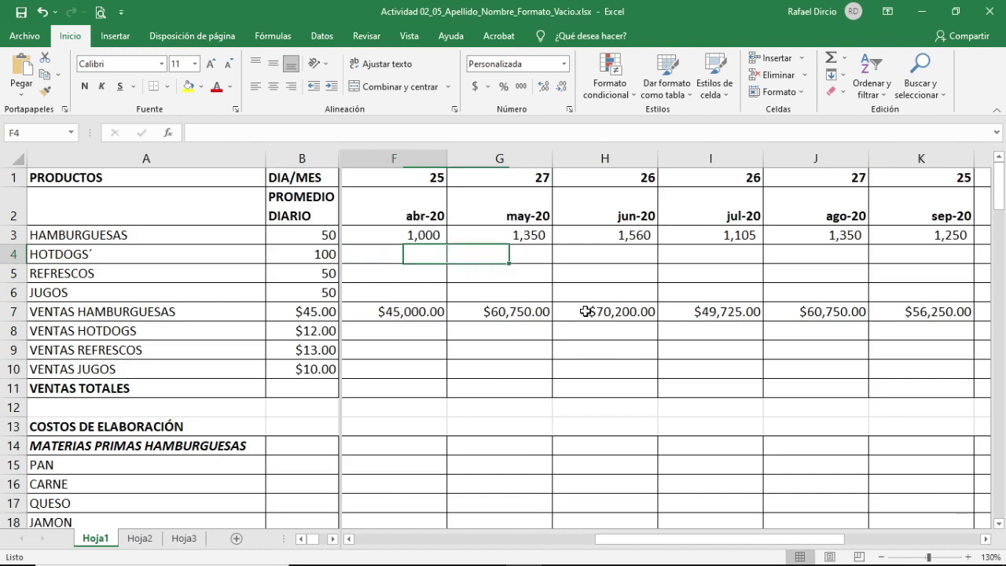
pyautogui.press('Left')
pyautogui.press('Left')
pyautogui.press('Left')
pyautogui.press('Left')
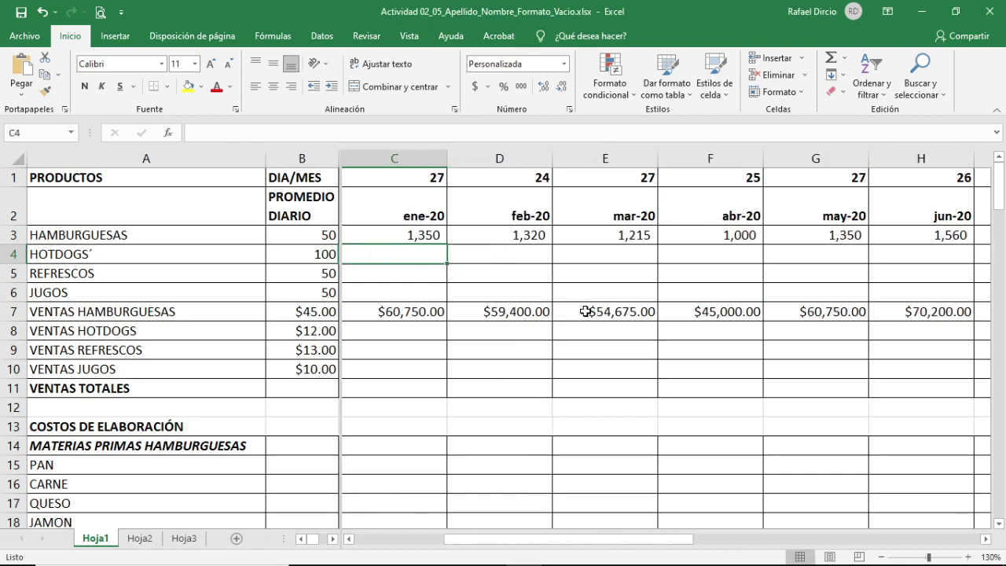
pyautogui.press('Right')
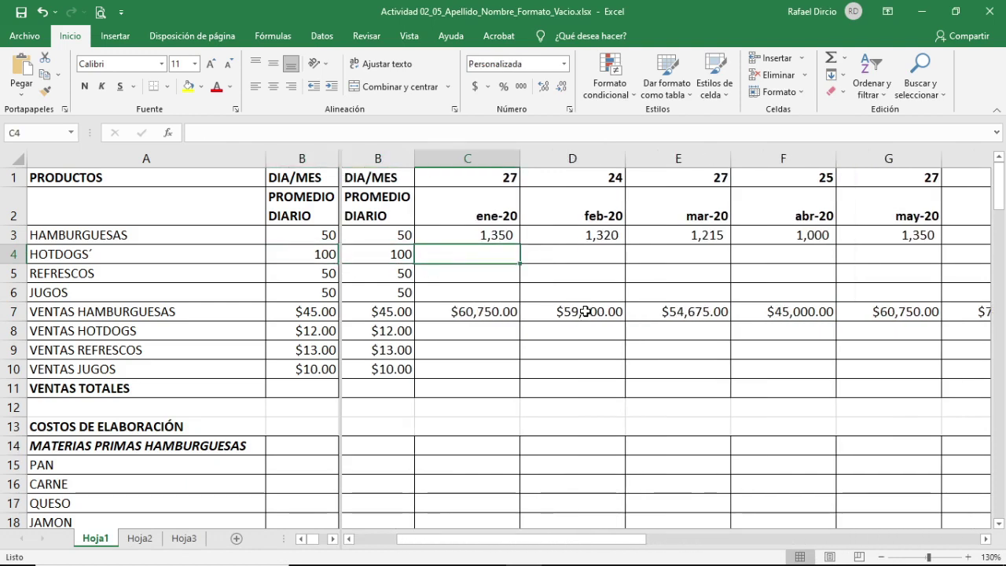
pyautogui.write('=')
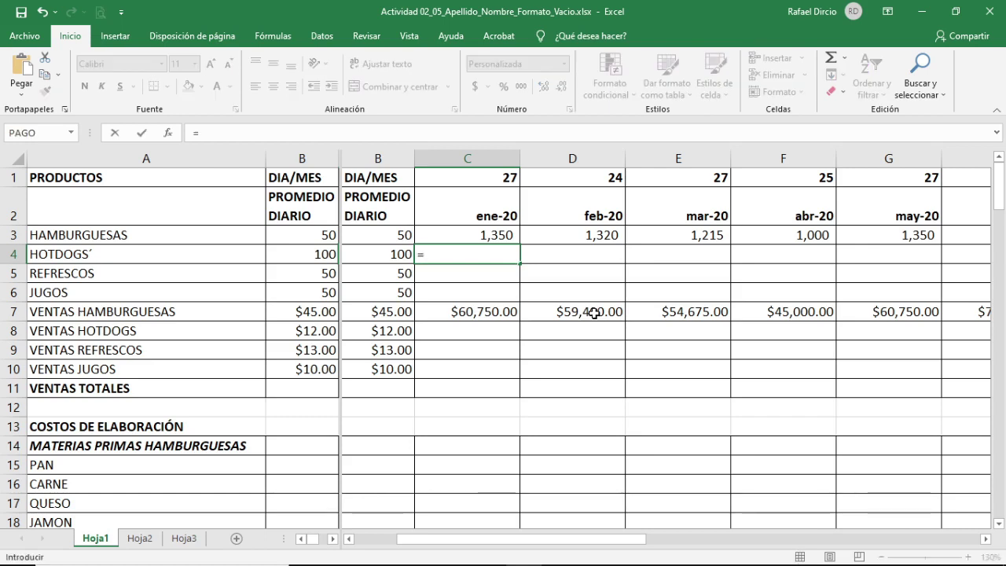
pyautogui.press('Up')
pyautogui.press('Up')
pyautogui.press('Up')
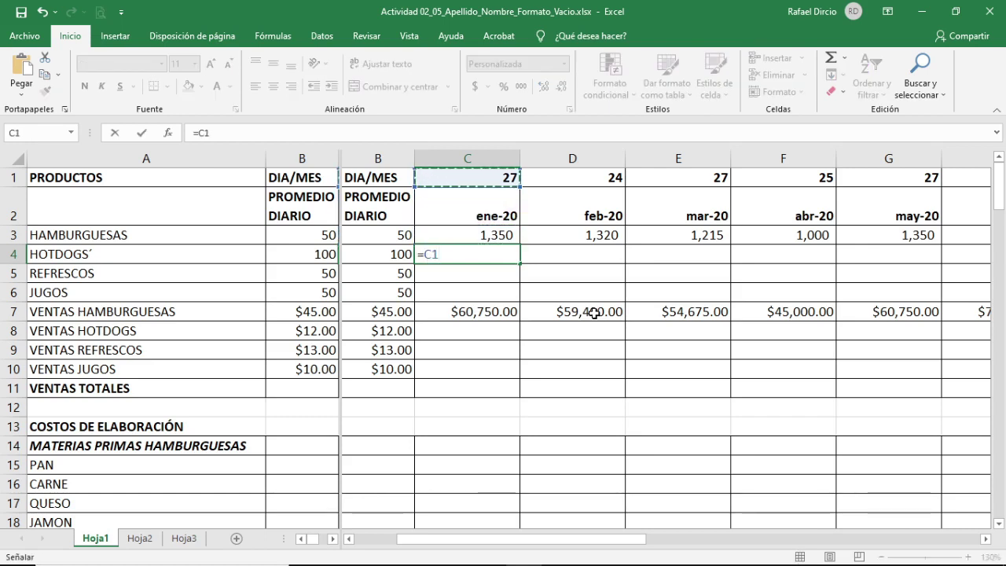
pyautogui.write('*')
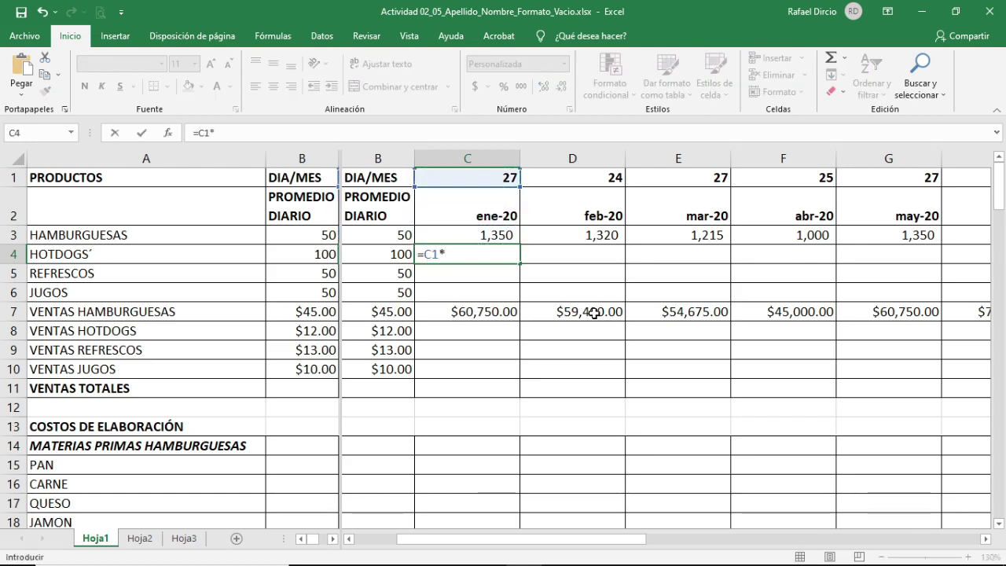
pyautogui.press('Left')
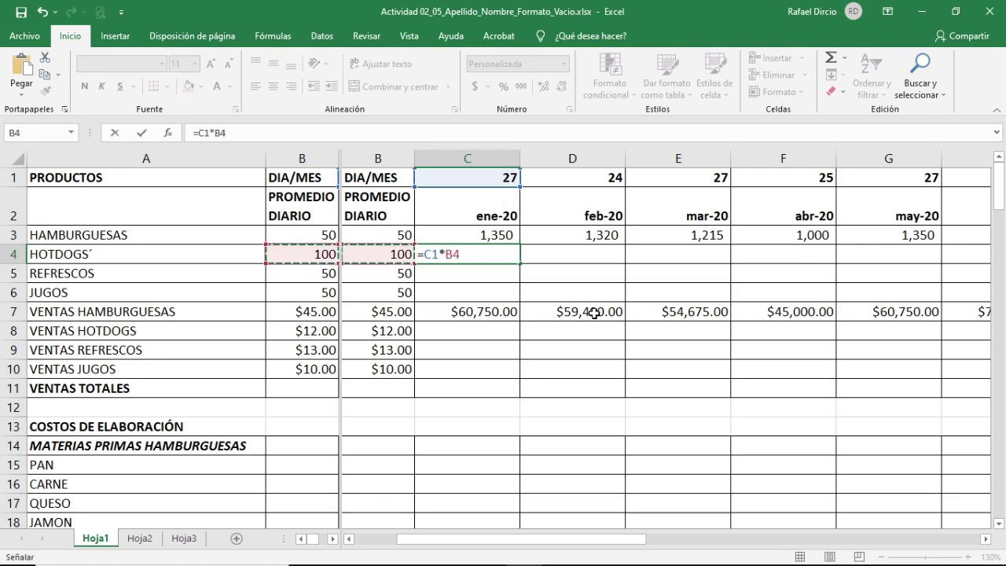
pyautogui.press('F4')
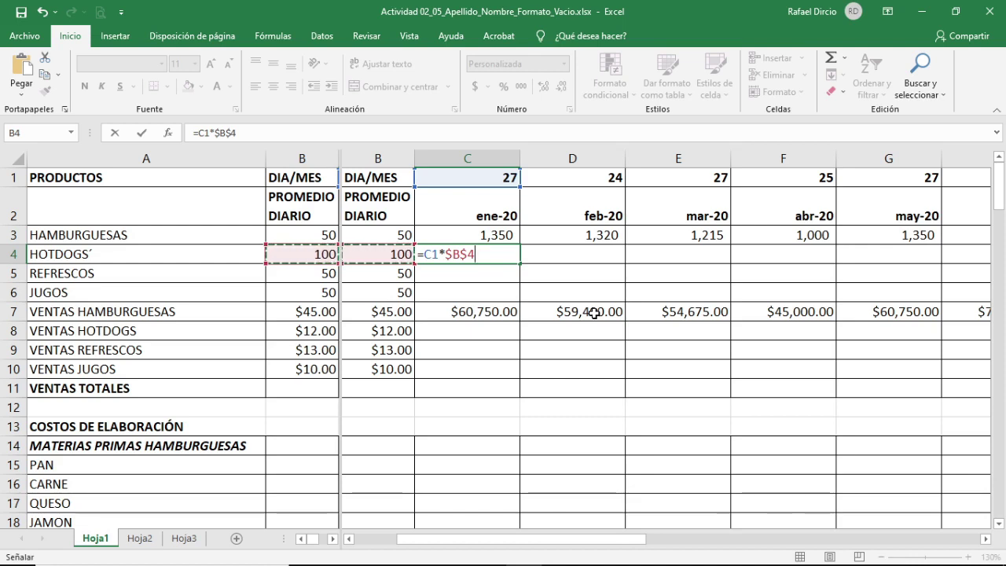
pyautogui.press('Return')
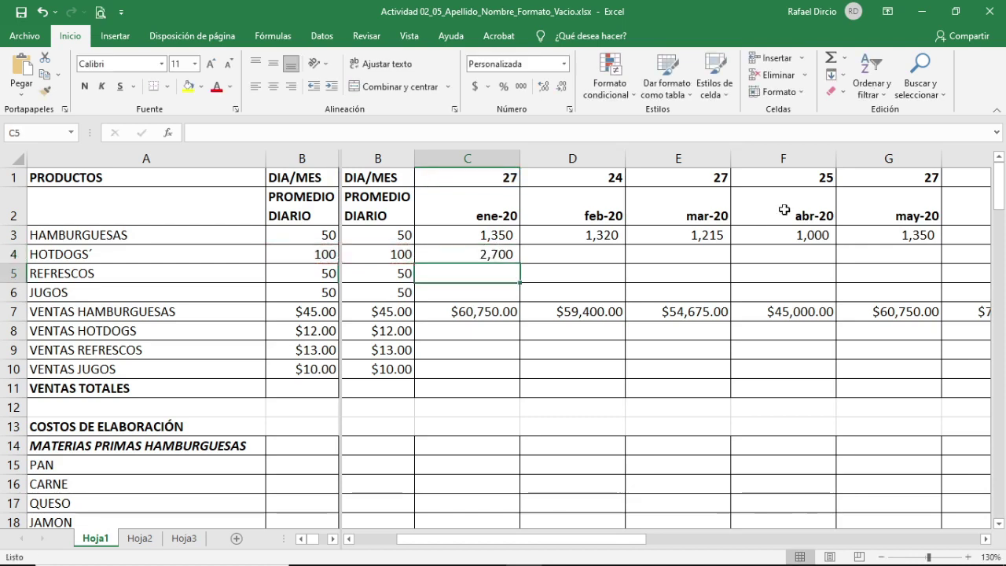
# Step: Copy the ene-20 hot dog units formula across through dic-20 in N4, and copy the annual sum from O3 into O4
pyautogui.click(477, 253)
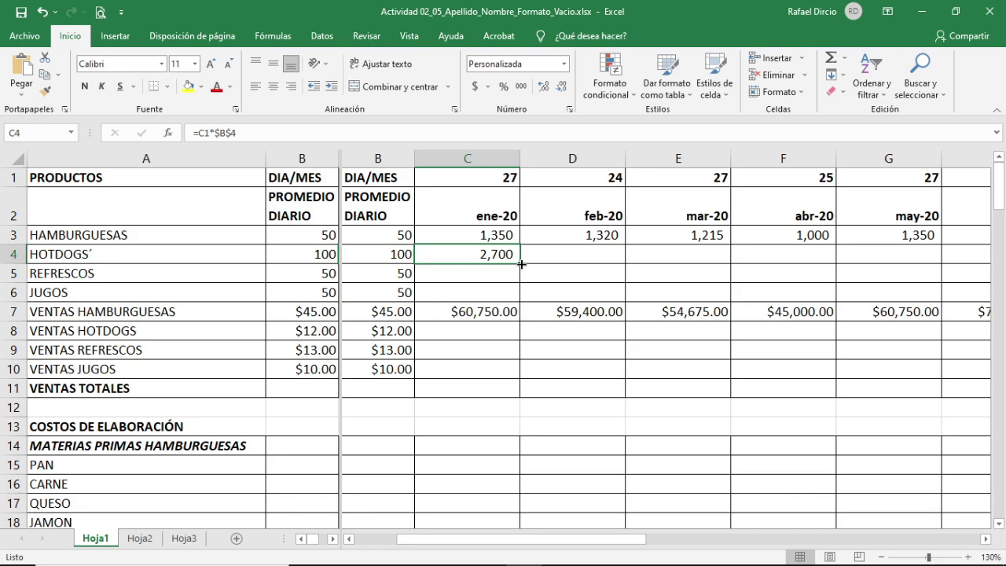
pyautogui.moveTo(523, 268); pyautogui.dragTo(793, 267)
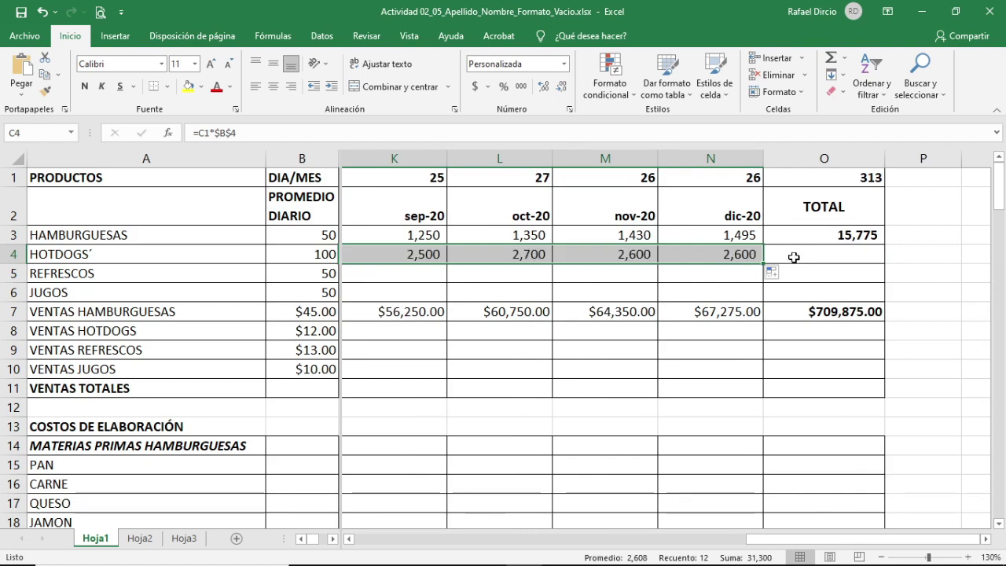
pyautogui.click(804, 235)
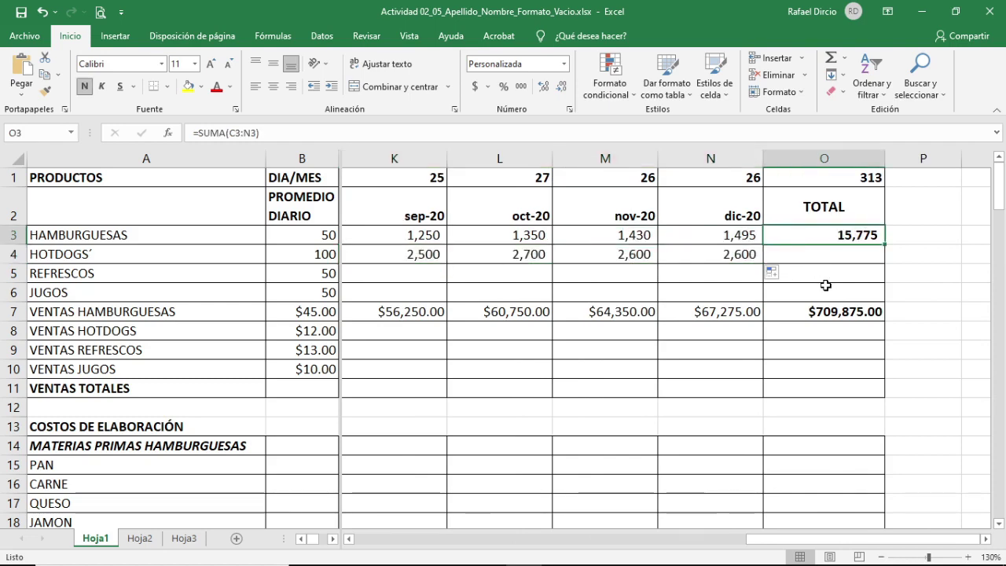
pyautogui.hotkey('ctrl', 'c')
pyautogui.click(834, 254)
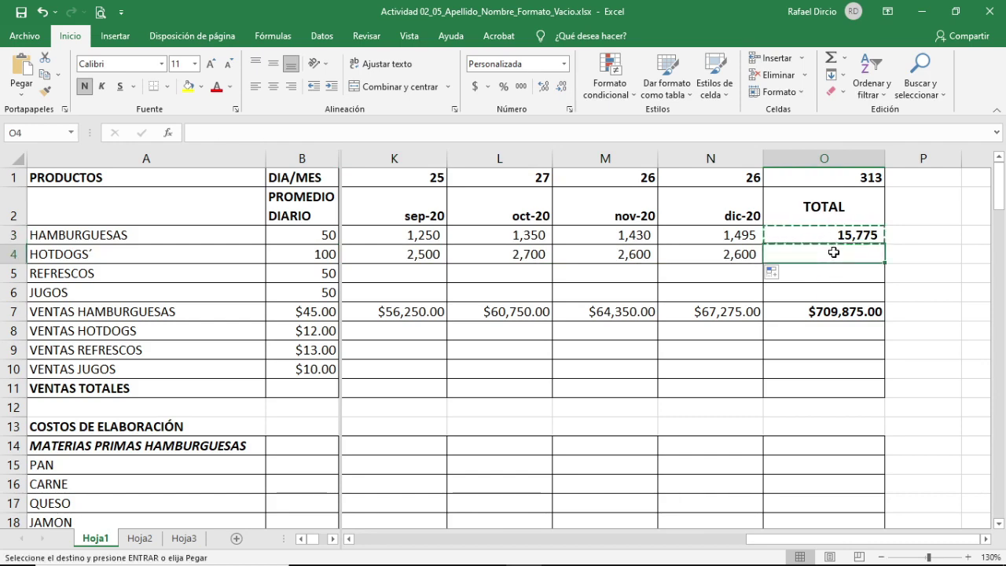
pyautogui.press('Return')
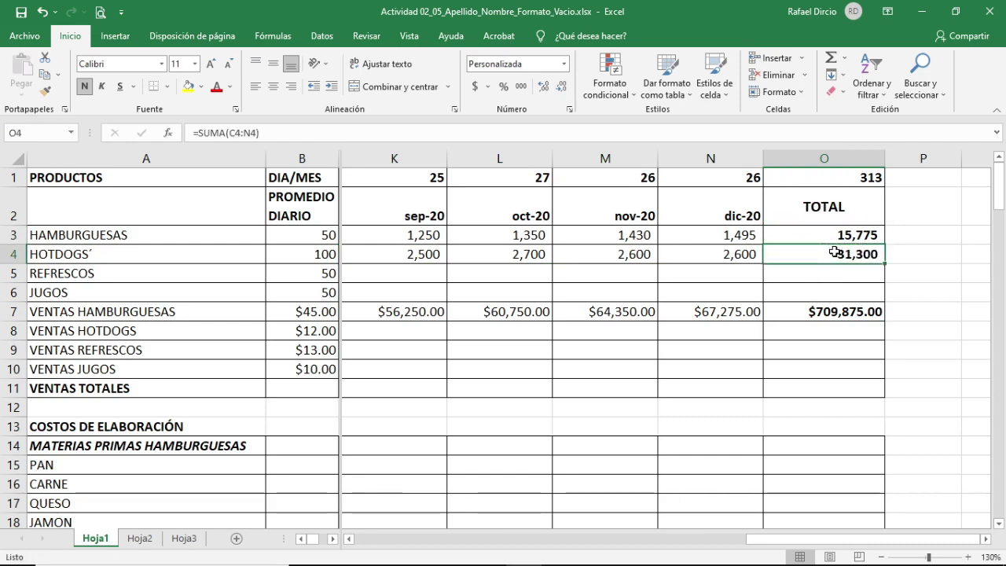
pyautogui.click(813, 270)
pyautogui.click(805, 254)
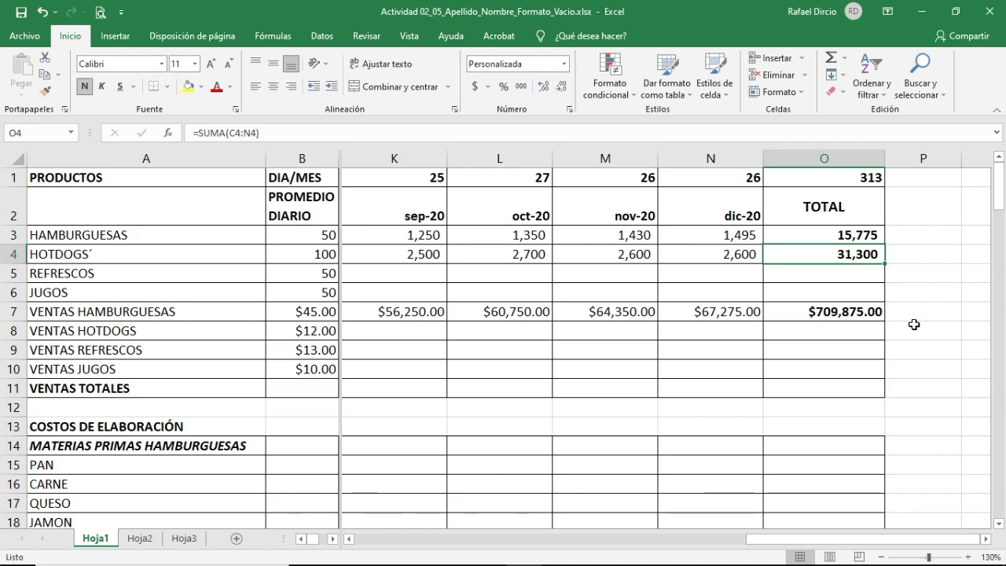
pyautogui.press('Left')
pyautogui.press('Right')
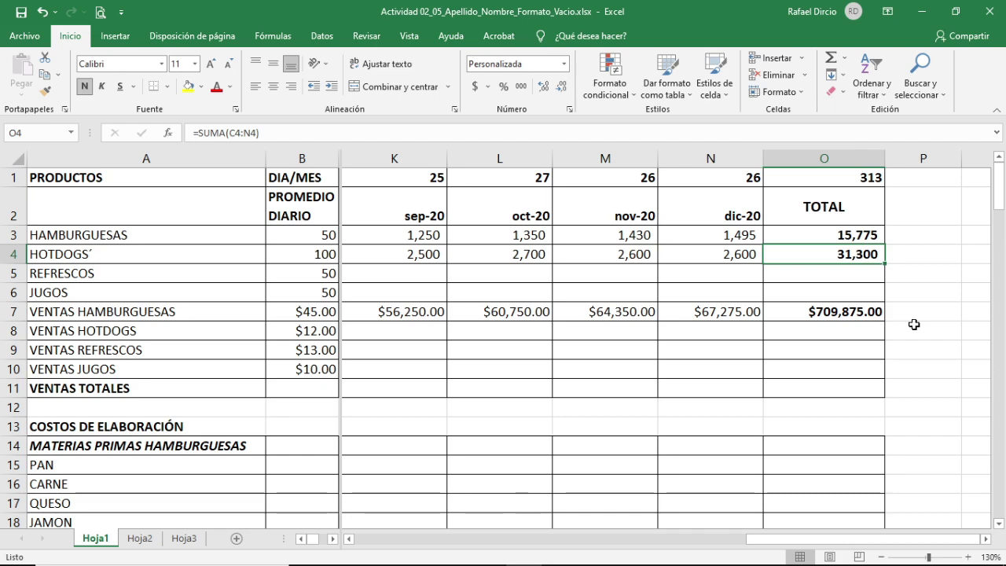
pyautogui.press('Right')
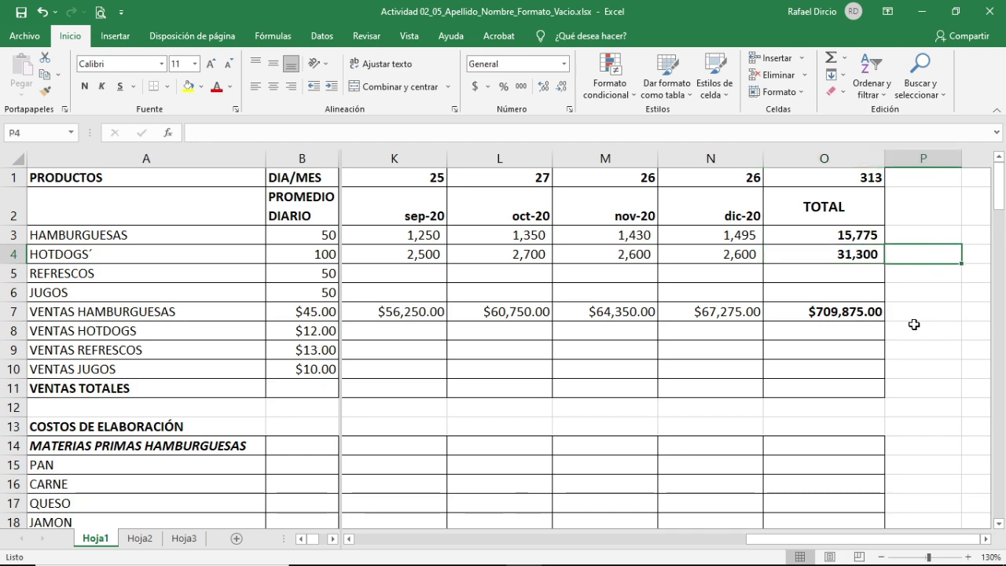
pyautogui.press('Left')
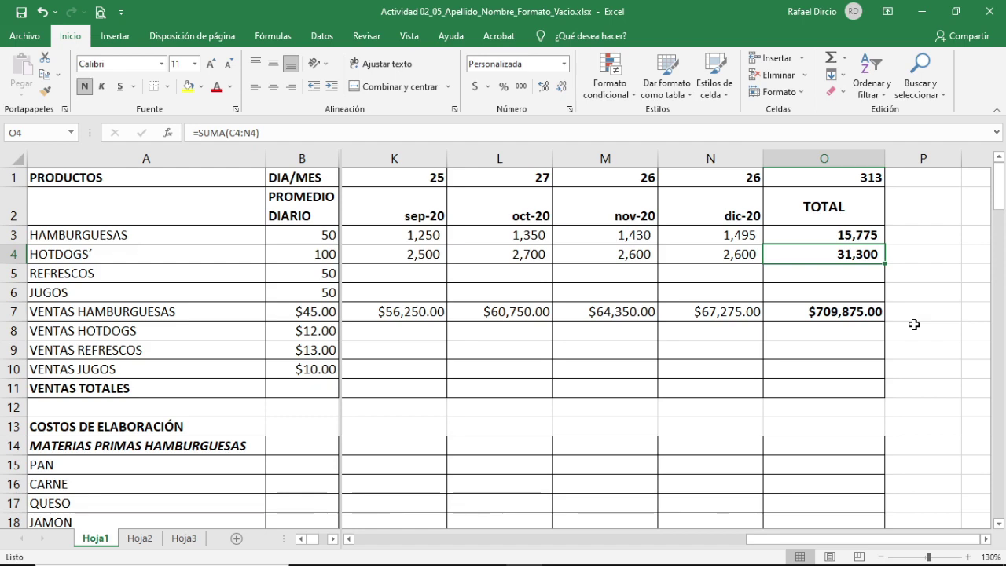
# Step: Check the hamburger formula in D3 and extend the feb-20 hot dog formula in D4 to =D1*$B$4*1.1
pyautogui.press('Left')
pyautogui.press('Left')
pyautogui.press('Left')
pyautogui.press('Left')
pyautogui.press('Left')
pyautogui.press('Left')
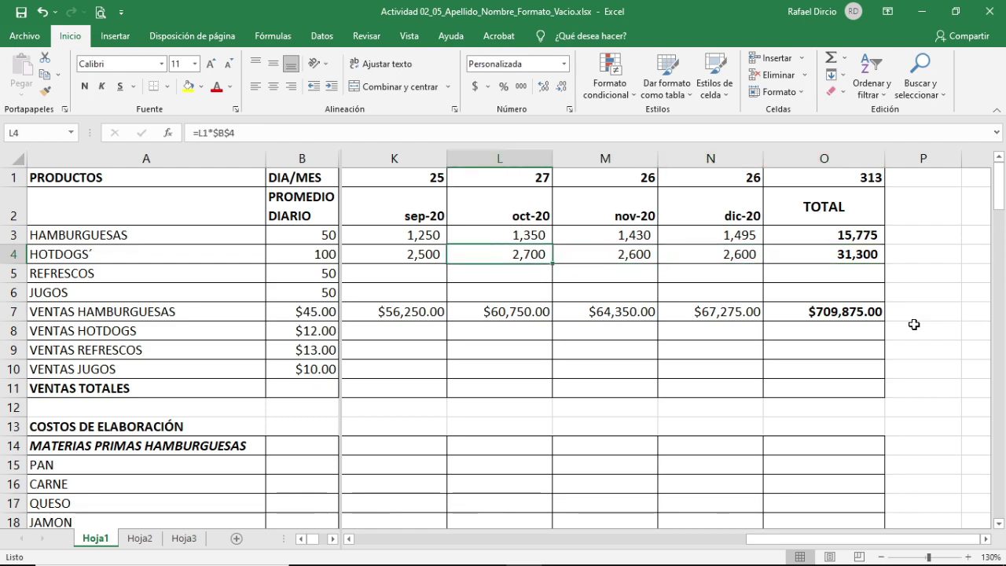
pyautogui.press('Left')
pyautogui.press('Left')
pyautogui.press('Left')
pyautogui.press('Left')
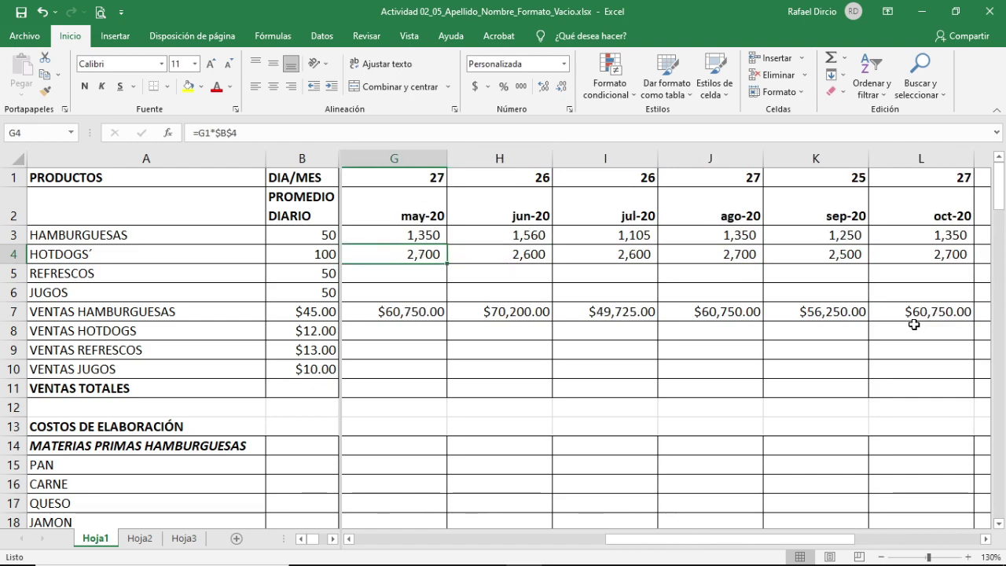
pyautogui.press('Left')
pyautogui.press('Left')
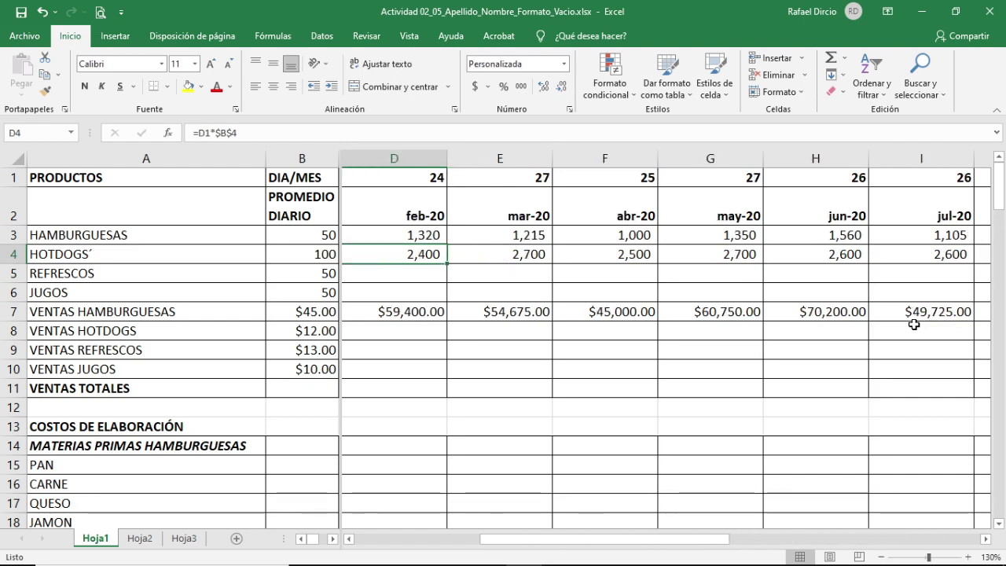
pyautogui.press('Left')
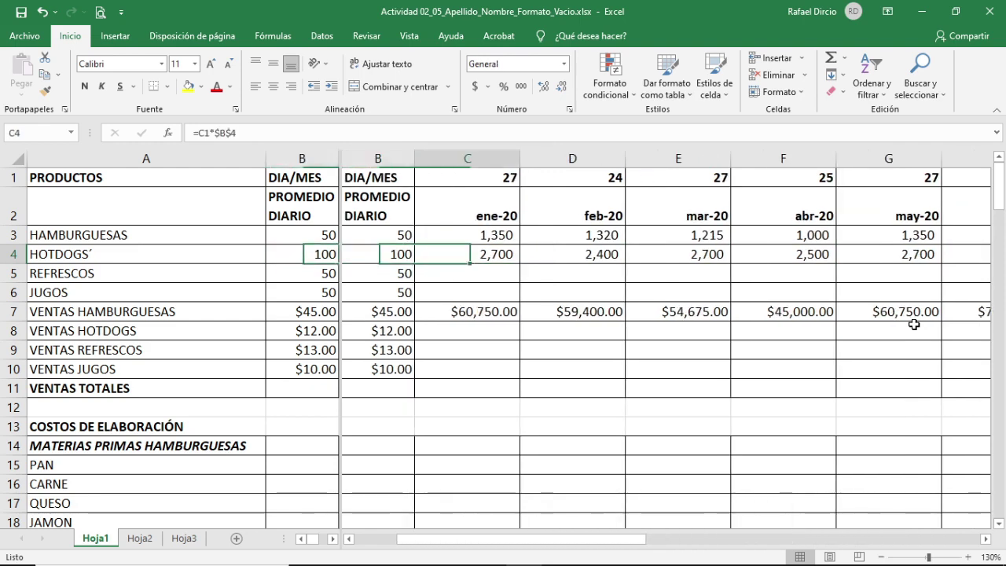
pyautogui.press('Right')
pyautogui.press('Right')
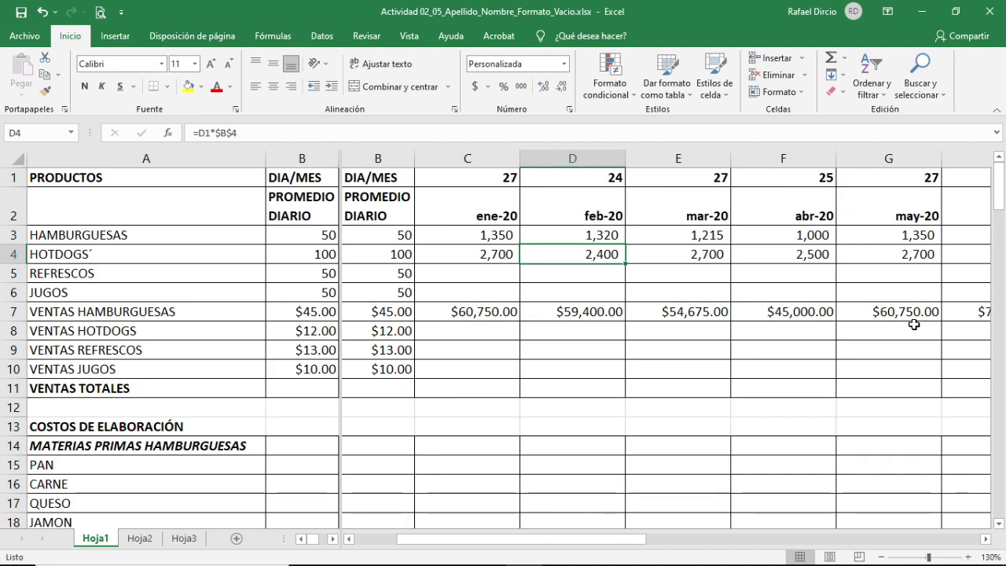
pyautogui.press('Up')
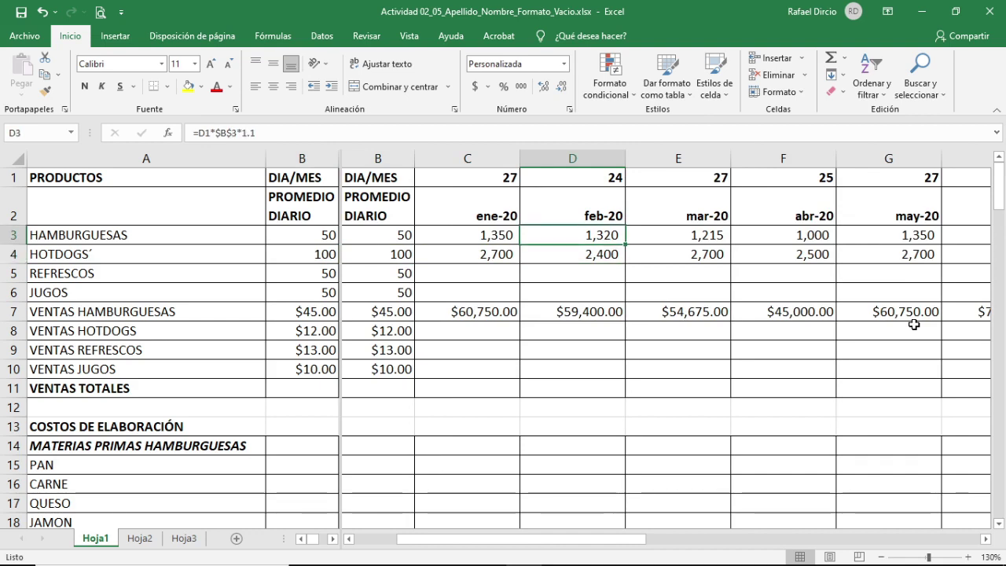
pyautogui.press('Down')
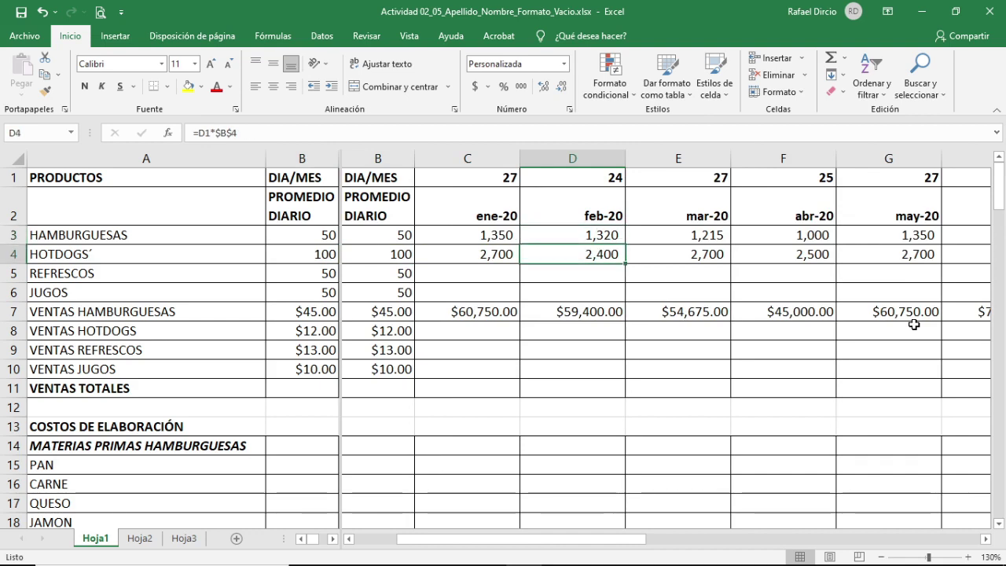
pyautogui.click(241, 130)
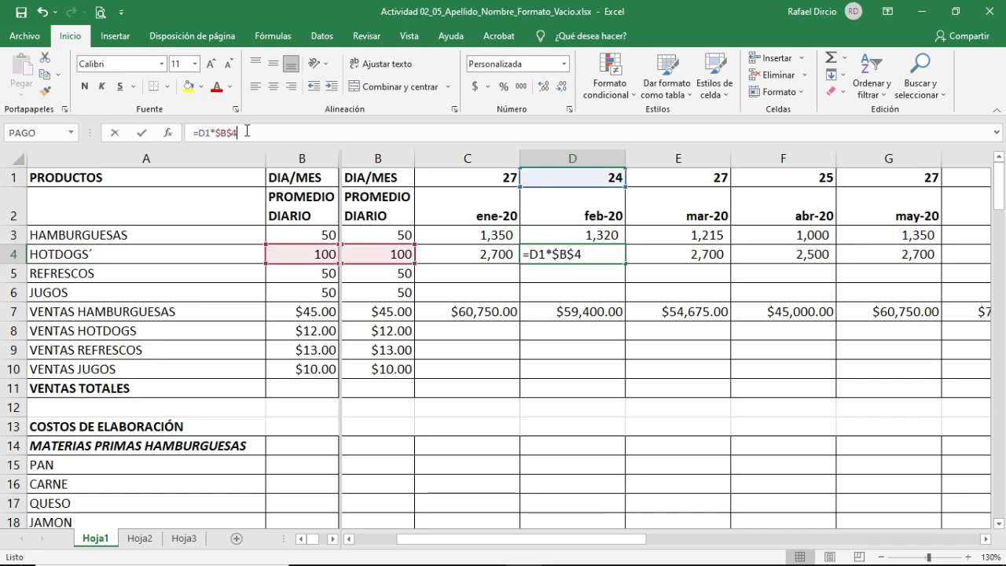
pyautogui.write('*1.1')
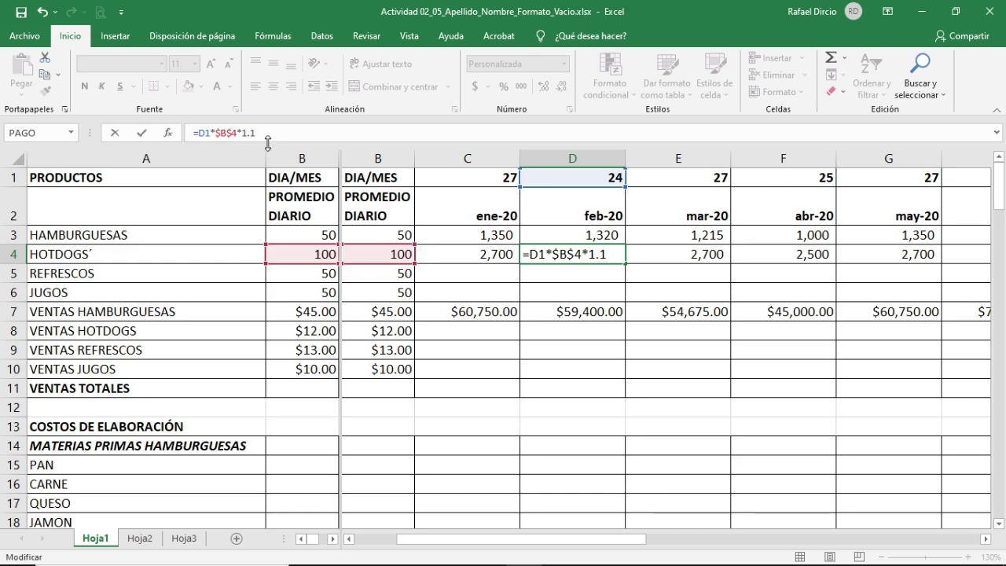
pyautogui.press('Return')
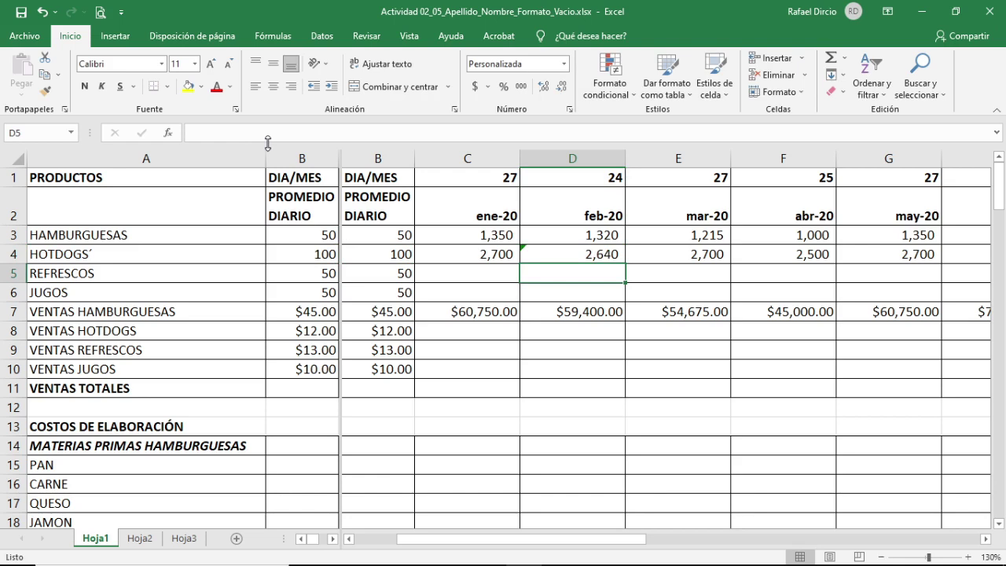
# Step: Extend the mar-20 hot dog formula in E4 to =E1*$B$4*0.9, comparing it with the hamburger formula in E3
pyautogui.press('Up')
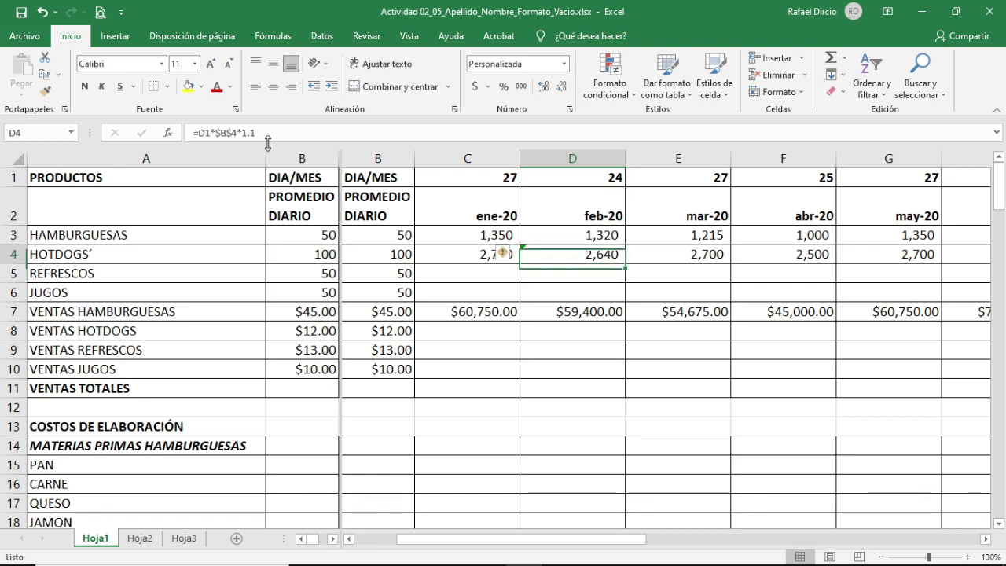
pyautogui.press('Right')
pyautogui.press('Up')
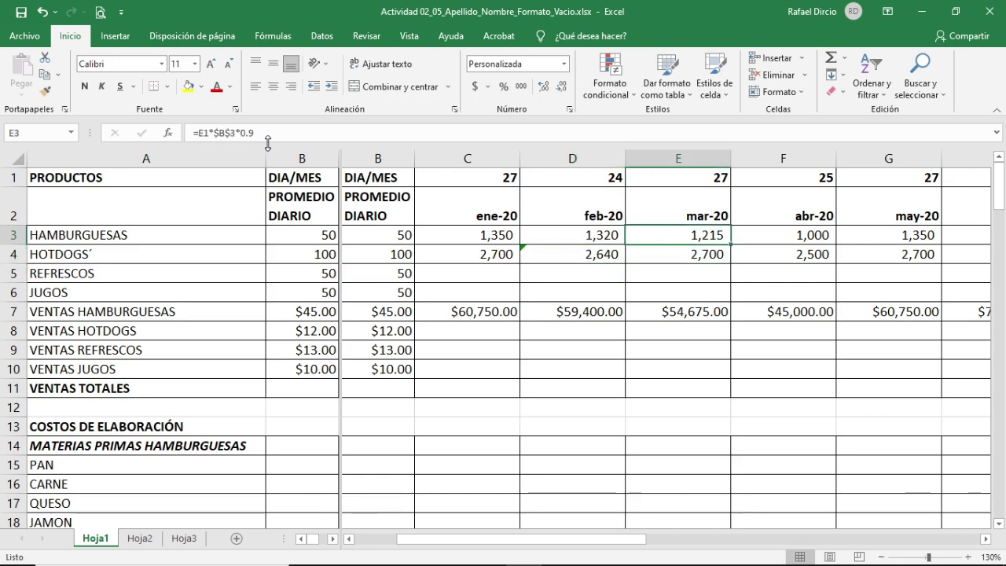
pyautogui.press('Down')
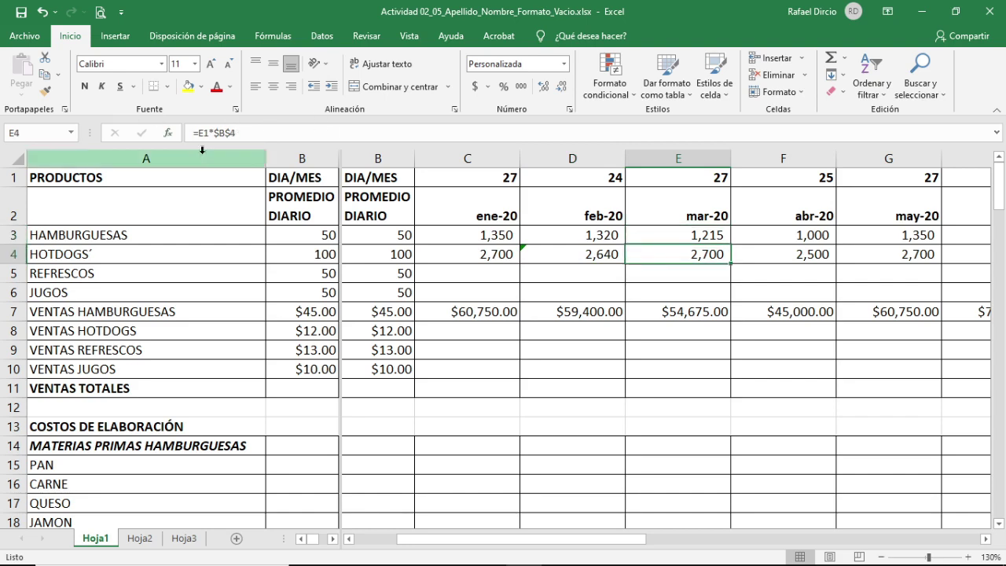
pyautogui.click(246, 133)
pyautogui.write('*0.9')
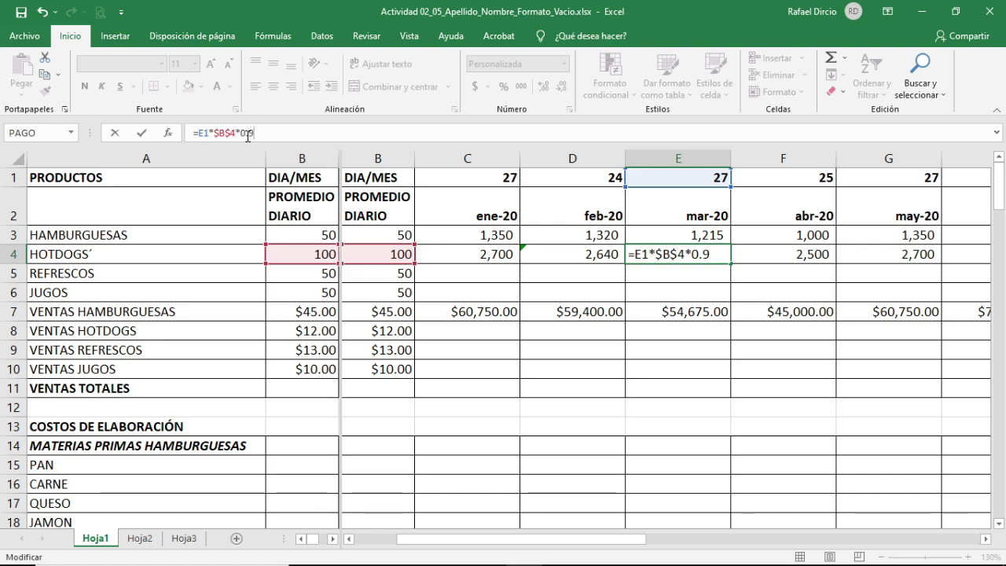
pyautogui.press('Return')
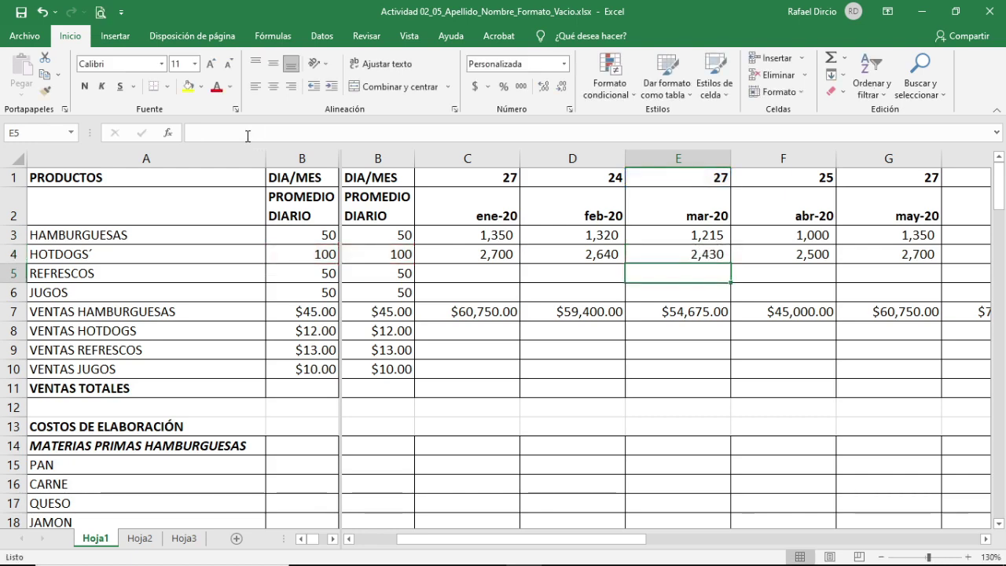
pyautogui.press('Up')
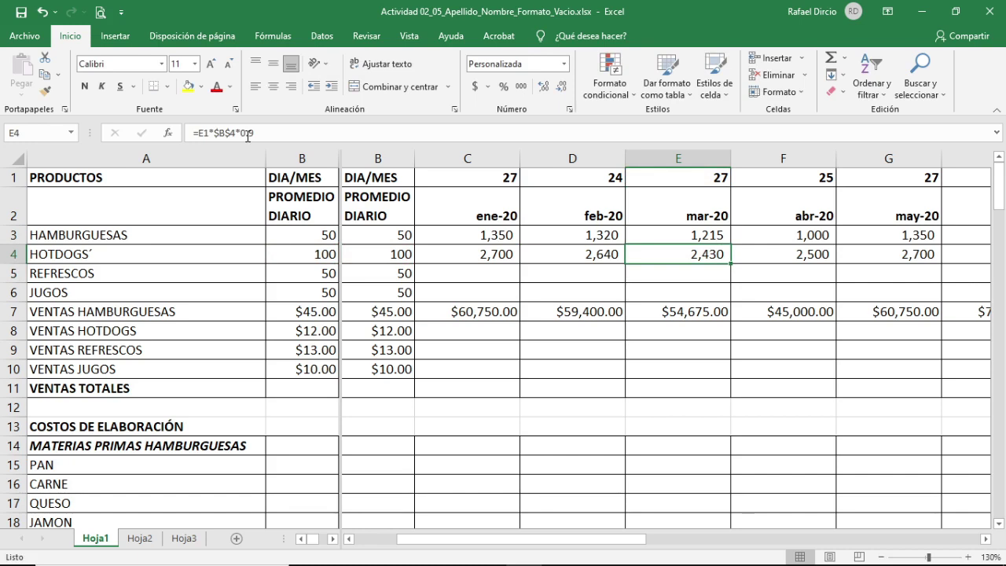
pyautogui.press('Up')
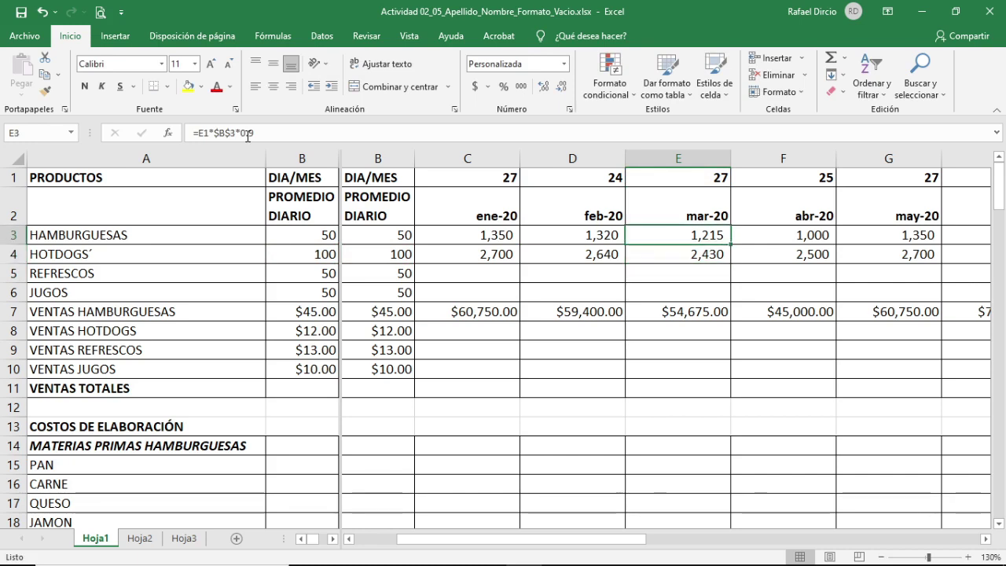
# Step: Check the abr-20 hamburger formula in F3 and extend the abr-20 hot dog formula in F4 to =F1*$B$4*0.8
pyautogui.press('Down')
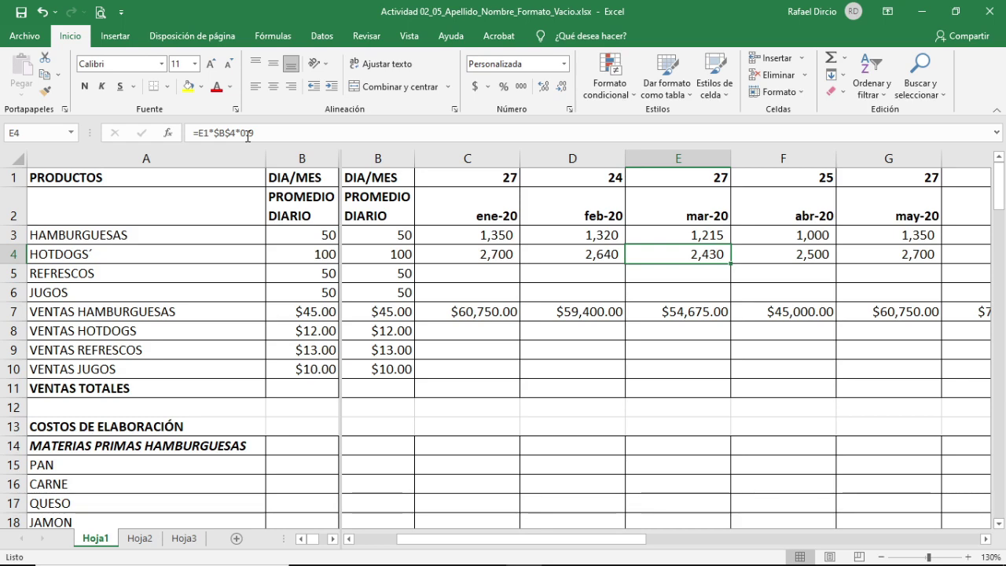
pyautogui.press('Up')
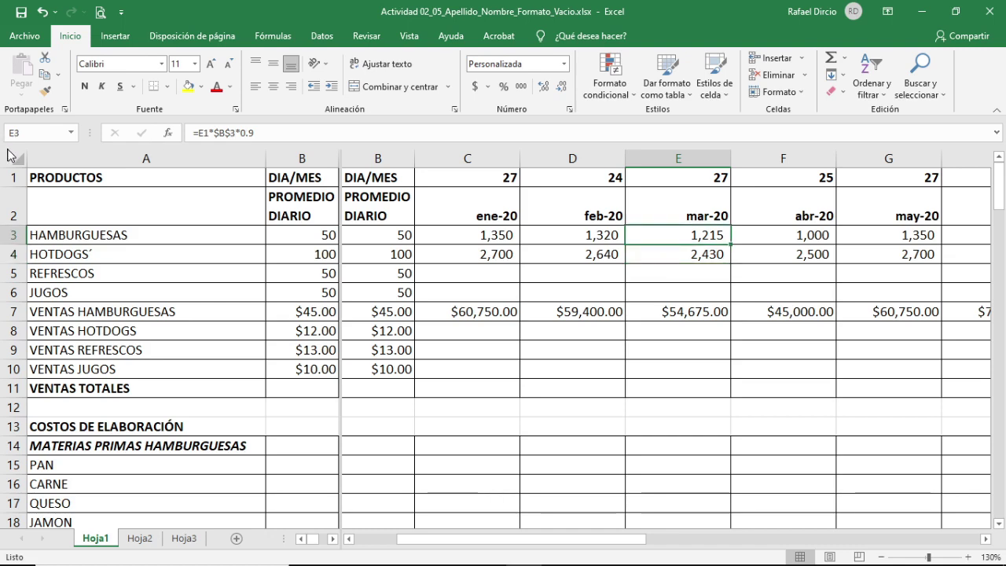
pyautogui.press('Down')
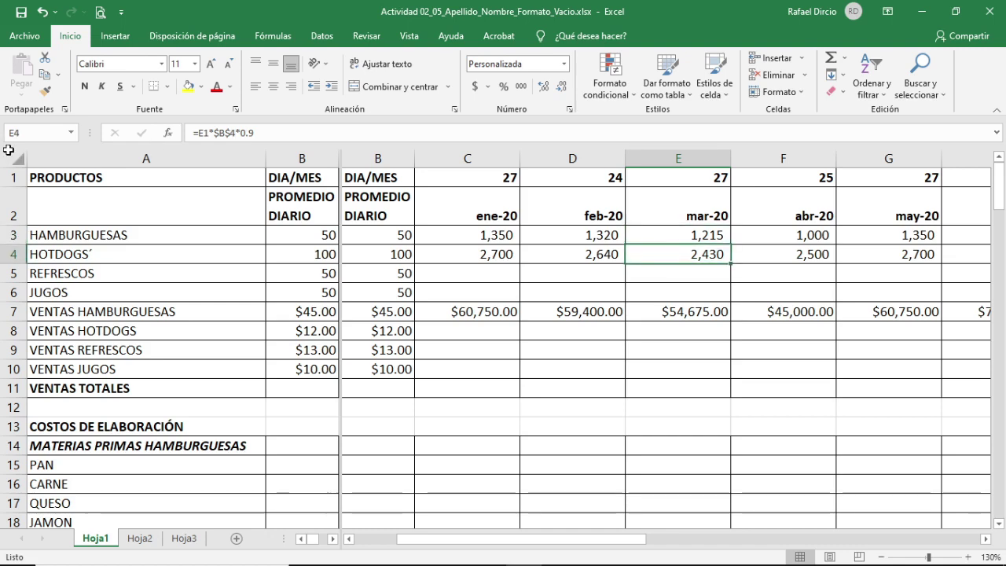
pyautogui.press('Right')
pyautogui.press('Up')
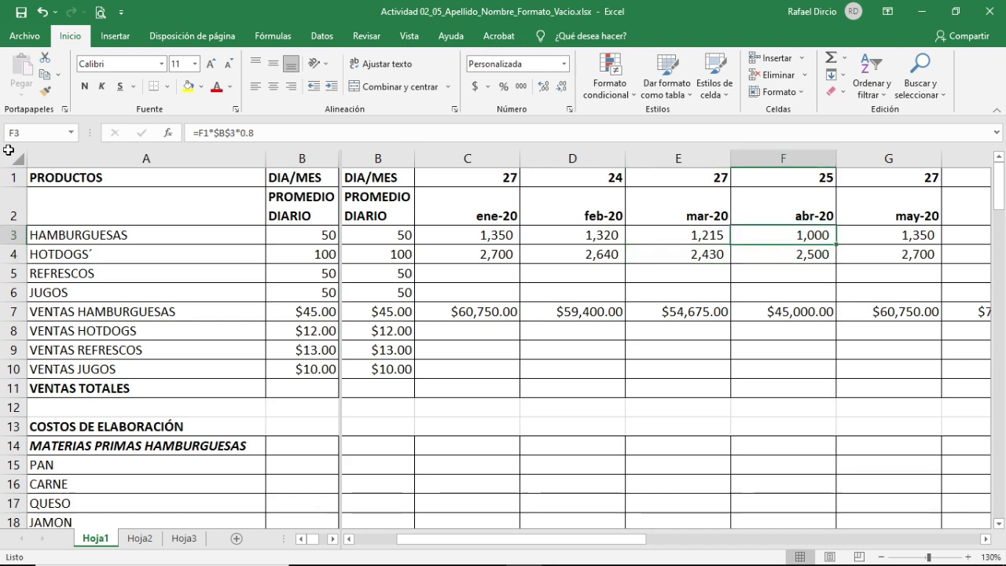
pyautogui.press('Down')
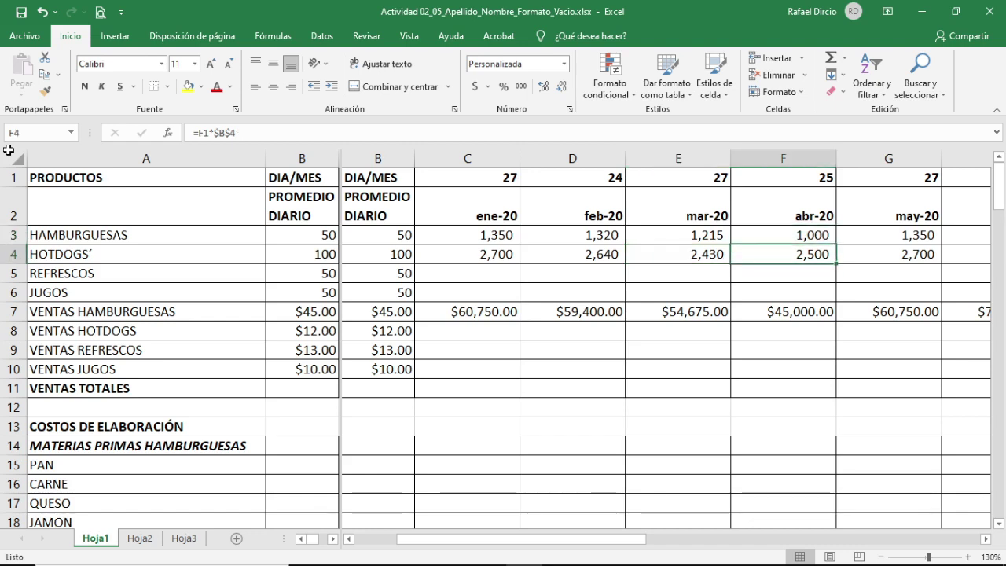
pyautogui.click(251, 132)
pyautogui.write('*0.8')
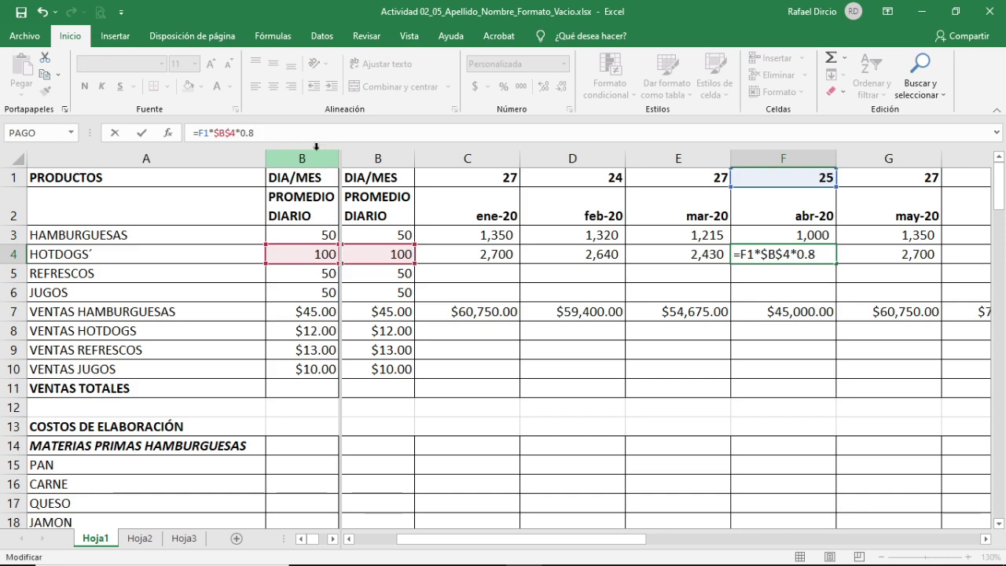
pyautogui.press('Return')
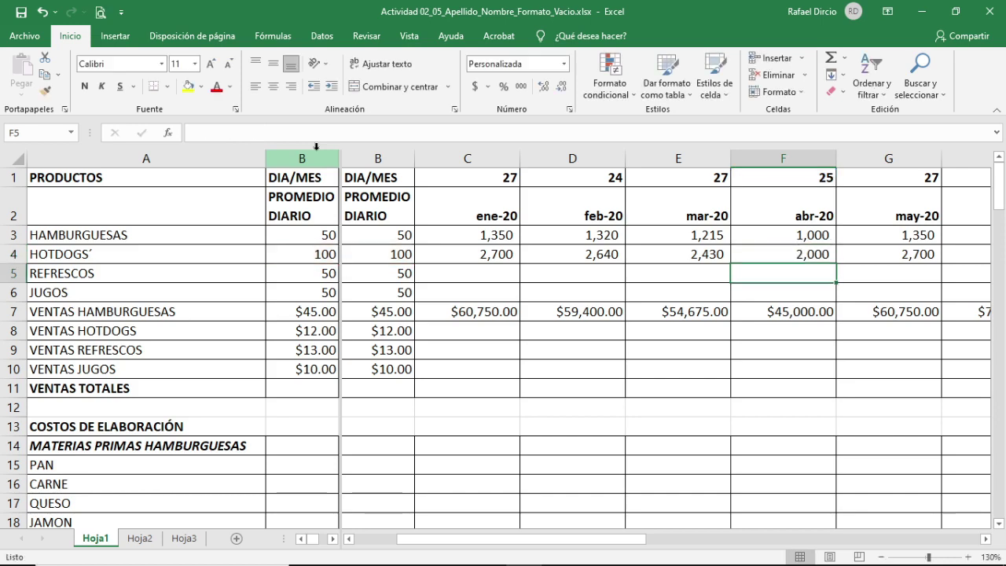
pyautogui.press('Up')
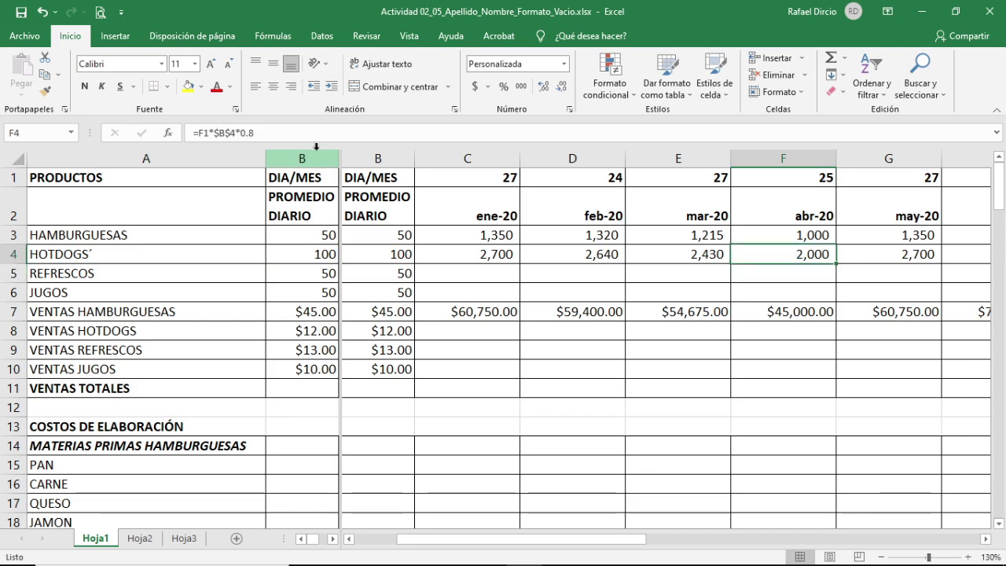
# Step: Check the jun-20 hamburger formula in H3 against the hot dog formula in H4 for the month's adjustment
pyautogui.press('Right')
pyautogui.hscroll(2, 316, 146)
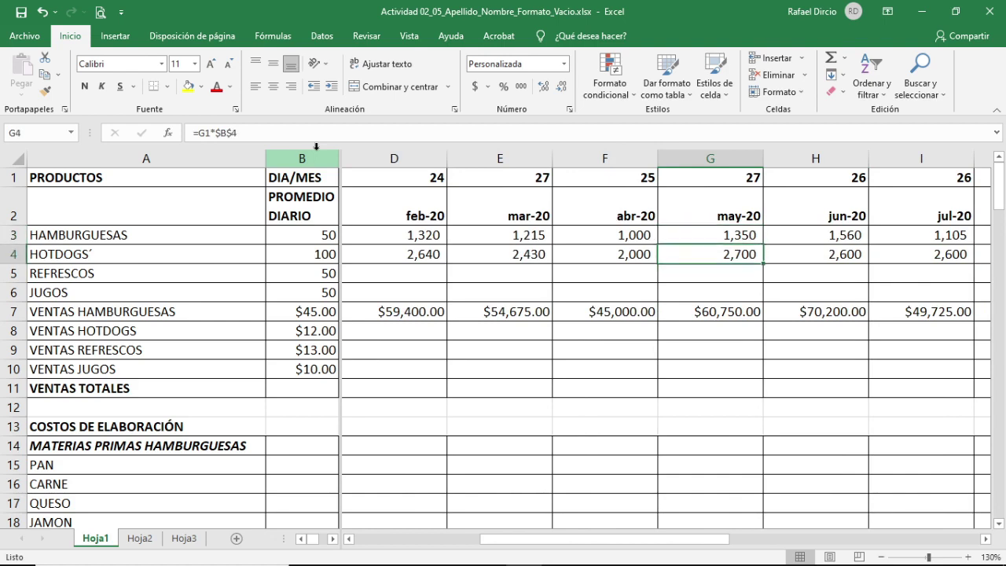
pyautogui.press('Right')
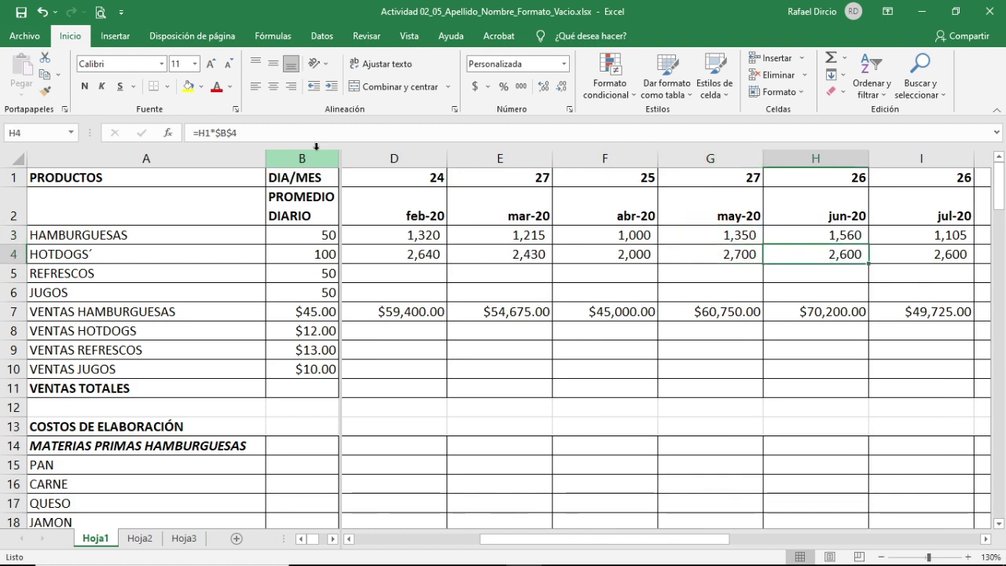
pyautogui.press('Up')
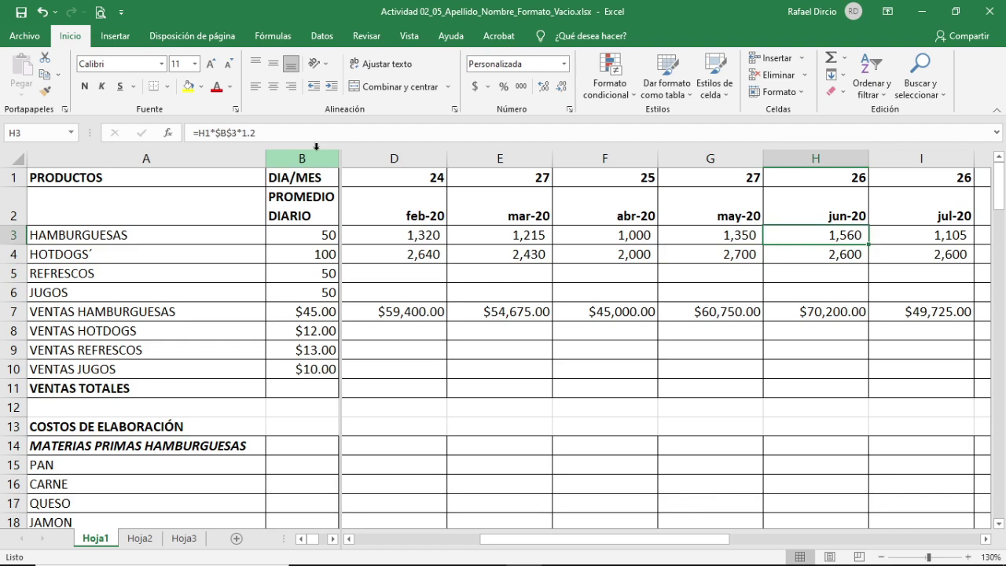
# Step: Add a factor of 1.2 to the June HOTDOGS formula in H4, making it =H1*$B$4*1.2
pyautogui.press('Down')
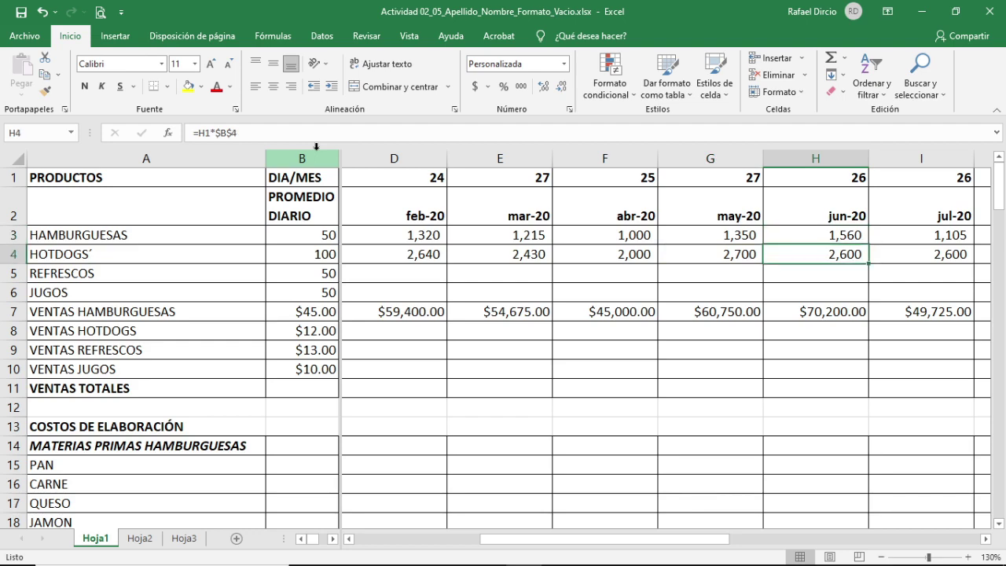
pyautogui.click(289, 135)
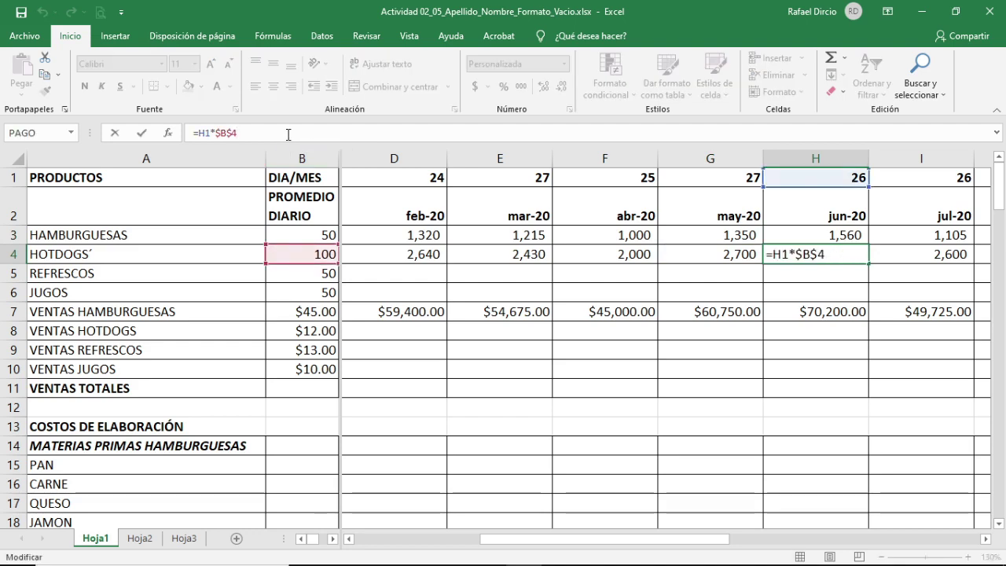
pyautogui.write('*1.2')
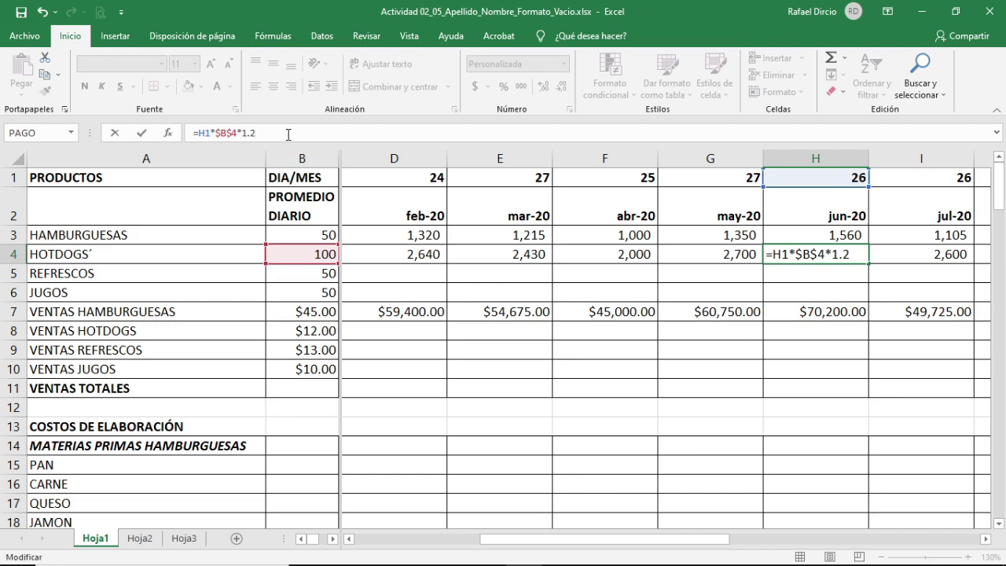
pyautogui.press('Return')
pyautogui.press('Up')
pyautogui.press('Right')
pyautogui.press('Right')
pyautogui.press('Right')
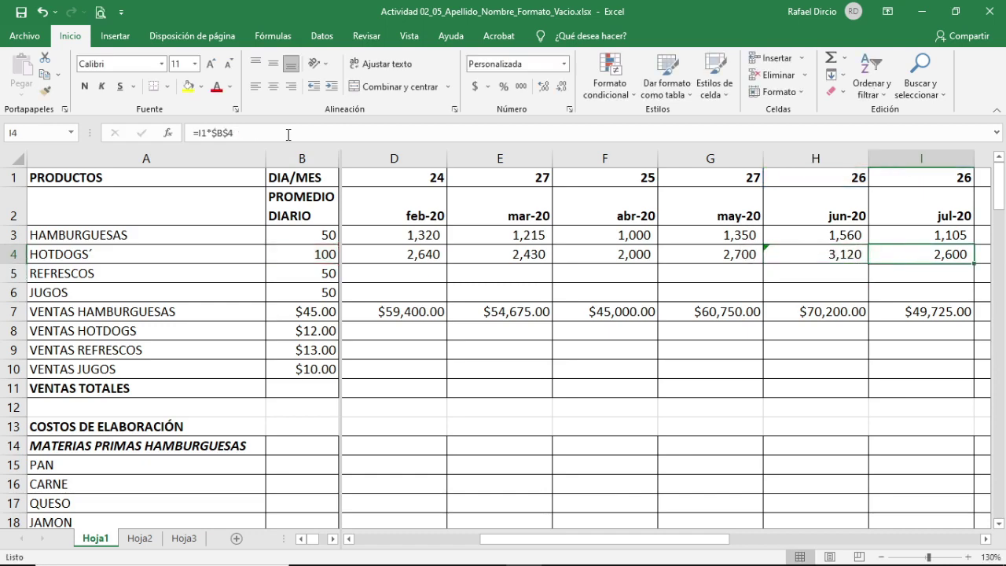
pyautogui.press('Left')
pyautogui.press('Left')
pyautogui.press('Left')
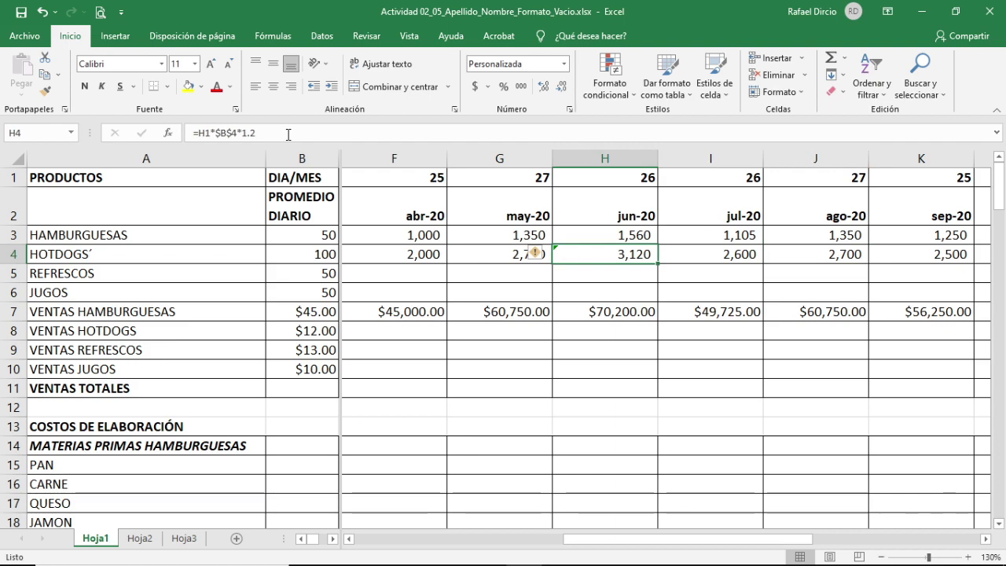
pyautogui.press('F2')
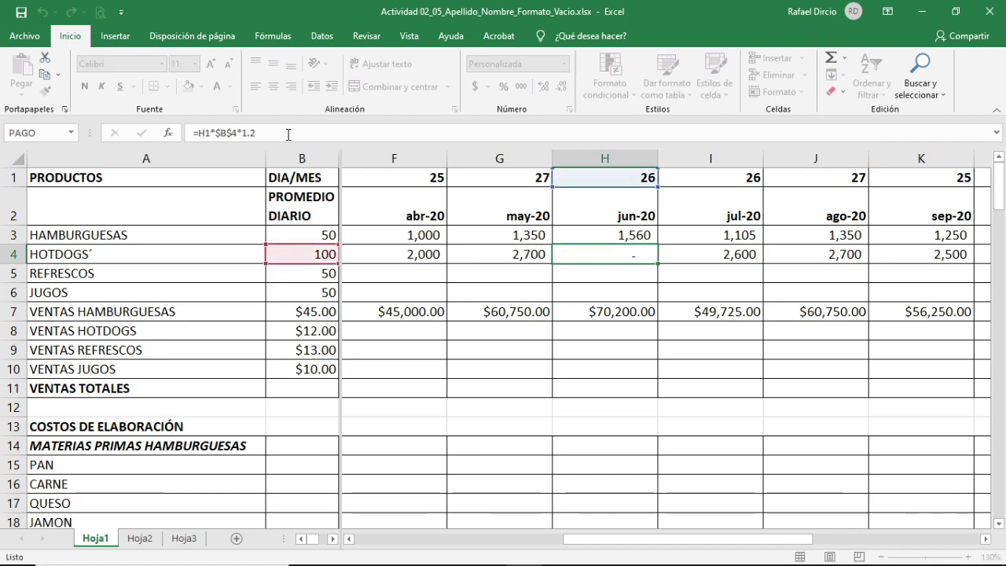
pyautogui.press('Return')
# Step: Add the 0.85 factor used for July hamburgers to the July HOTDOGS formula in I4, making it =I1*$B$4*0.85
pyautogui.press('Right')
pyautogui.press('Right')
pyautogui.press('Up')
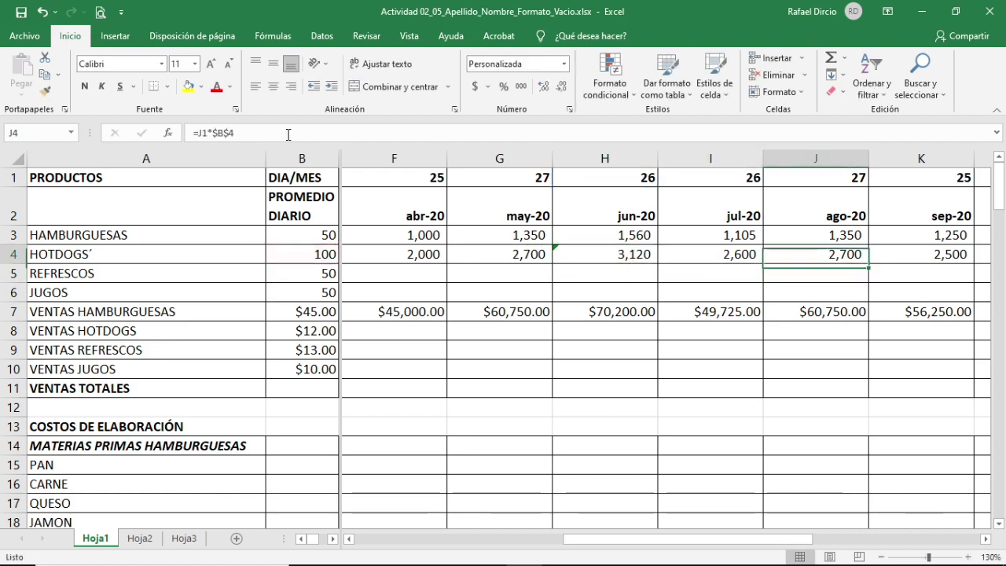
pyautogui.press('Left')
pyautogui.press('Up')
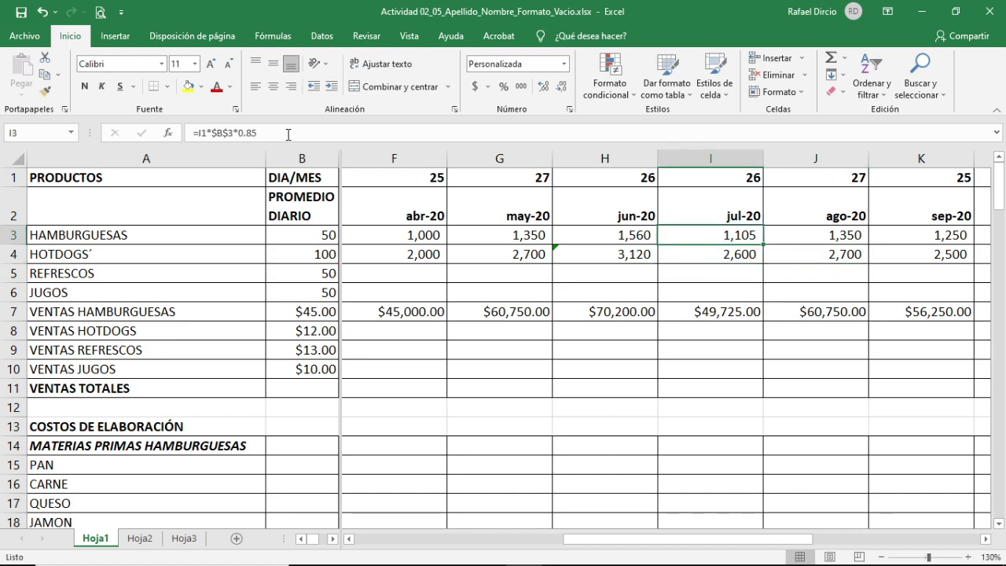
pyautogui.press('Down')
pyautogui.click(284, 135)
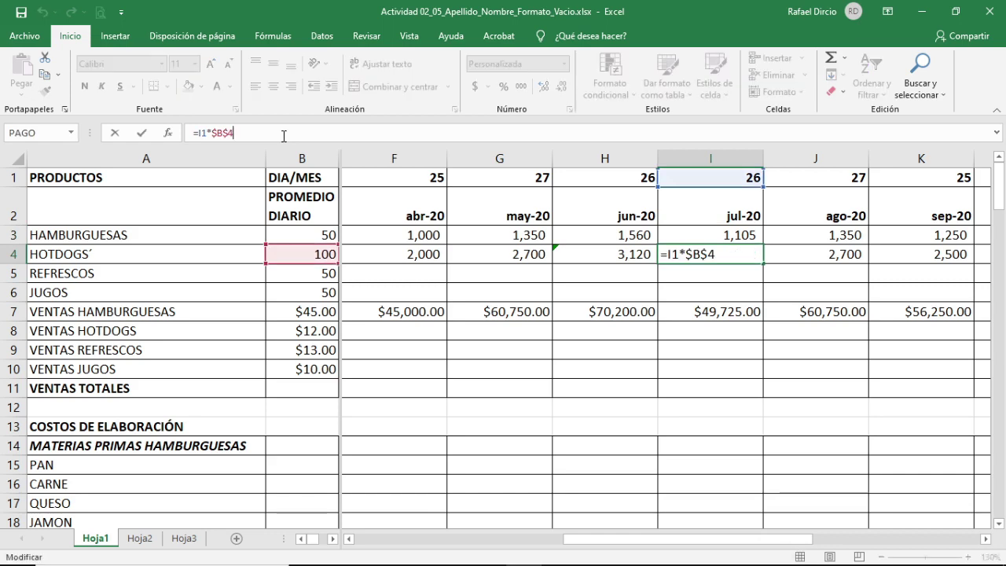
pyautogui.write('*0.85')
pyautogui.hotkey('ctrl', 'Return')
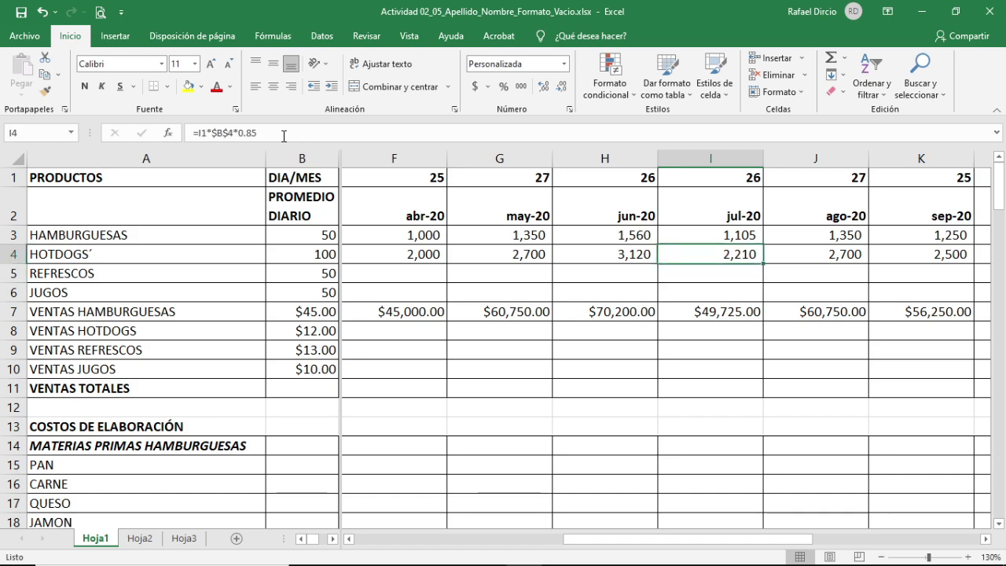
# Step: Add the 1.1 factor used for November hamburgers to the November HOTDOGS formula in M4, making it =M1*$B$4*1.1
pyautogui.press('Right')
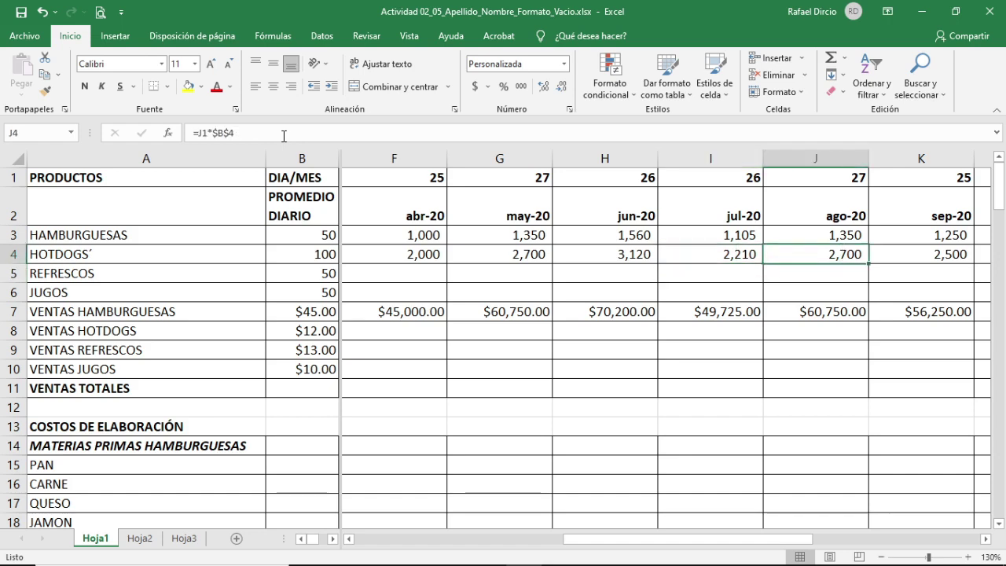
pyautogui.press('Right')
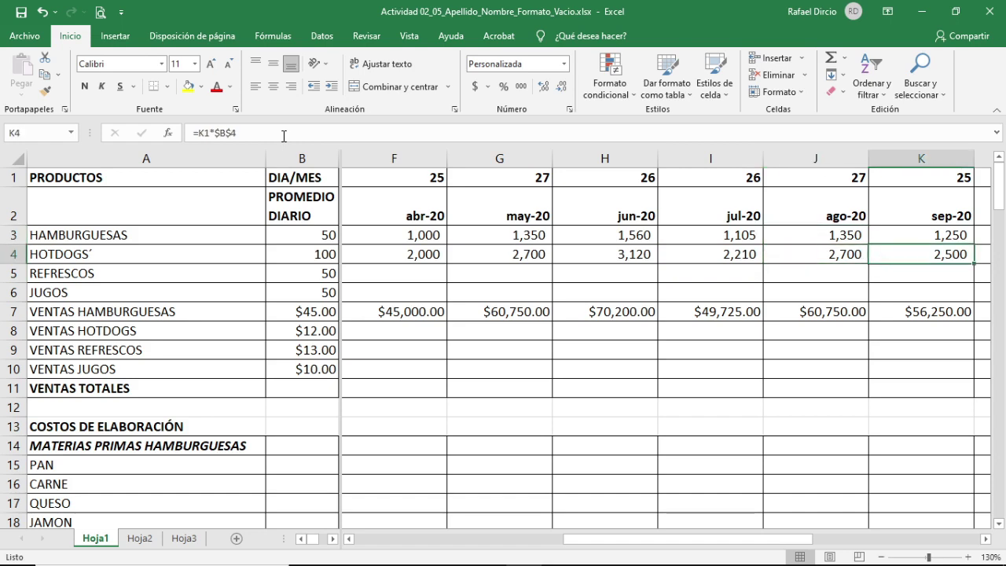
pyautogui.press('Right')
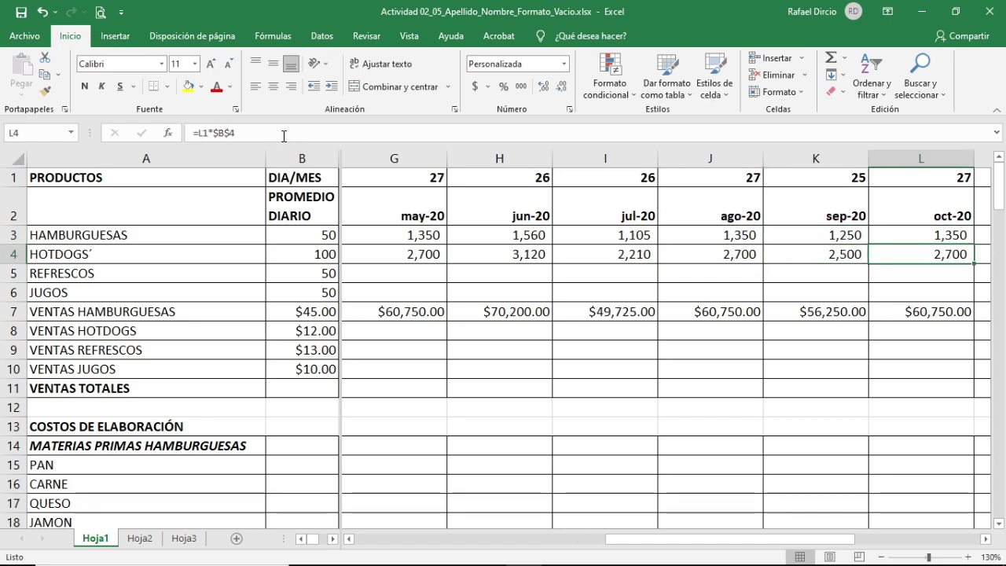
pyautogui.press('Right')
pyautogui.press('Right')
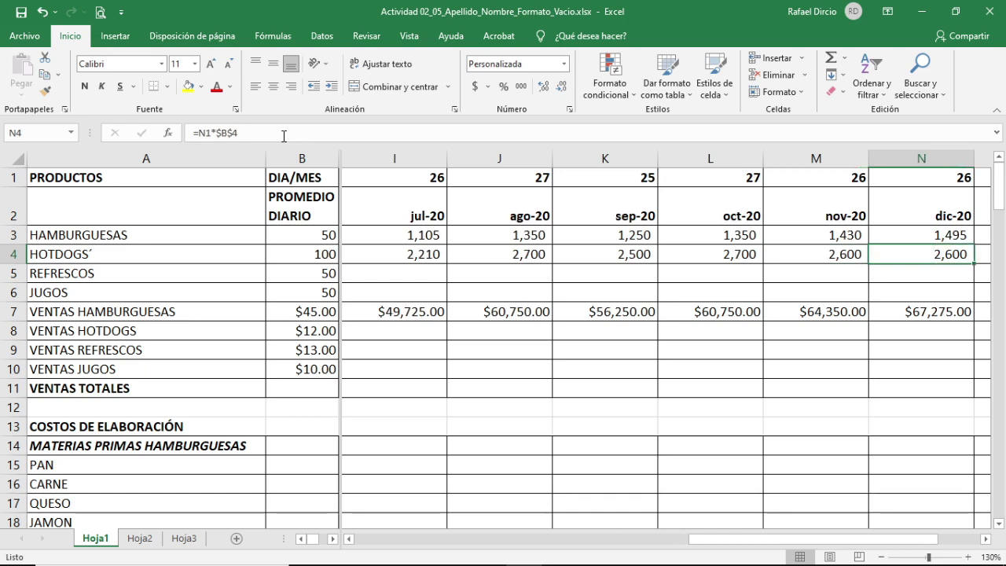
pyautogui.press('Left')
pyautogui.press('Up')
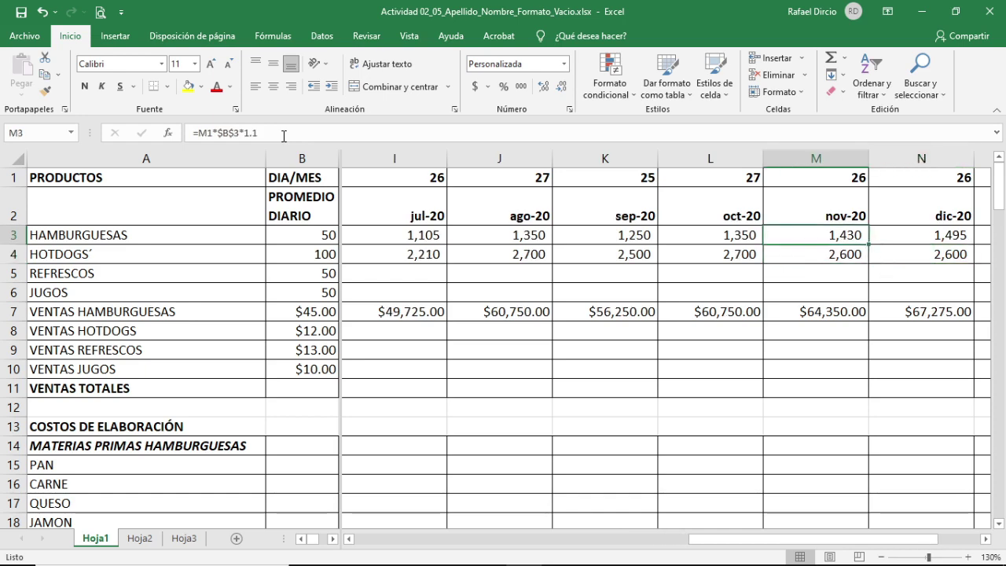
pyautogui.press('Down')
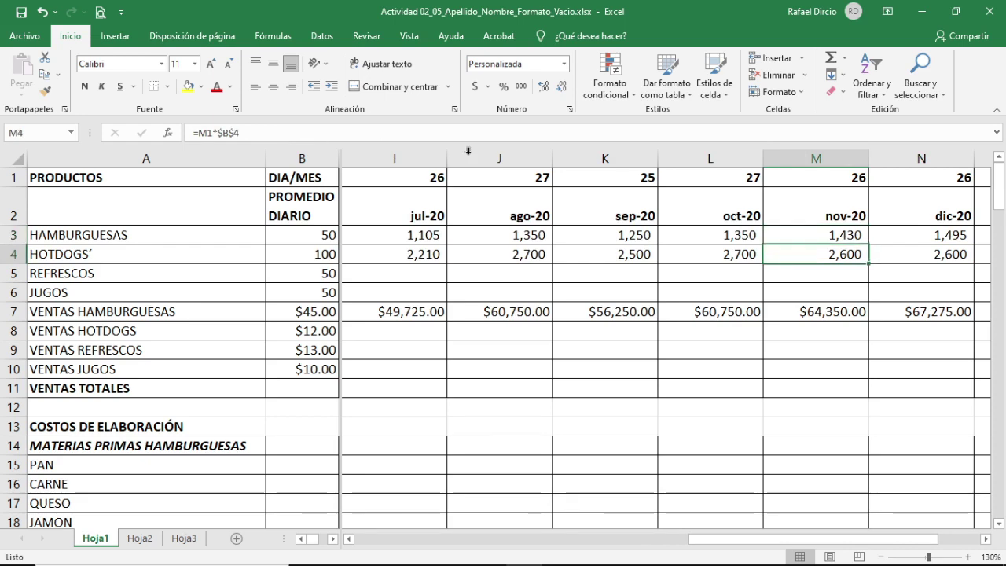
pyautogui.click(302, 134)
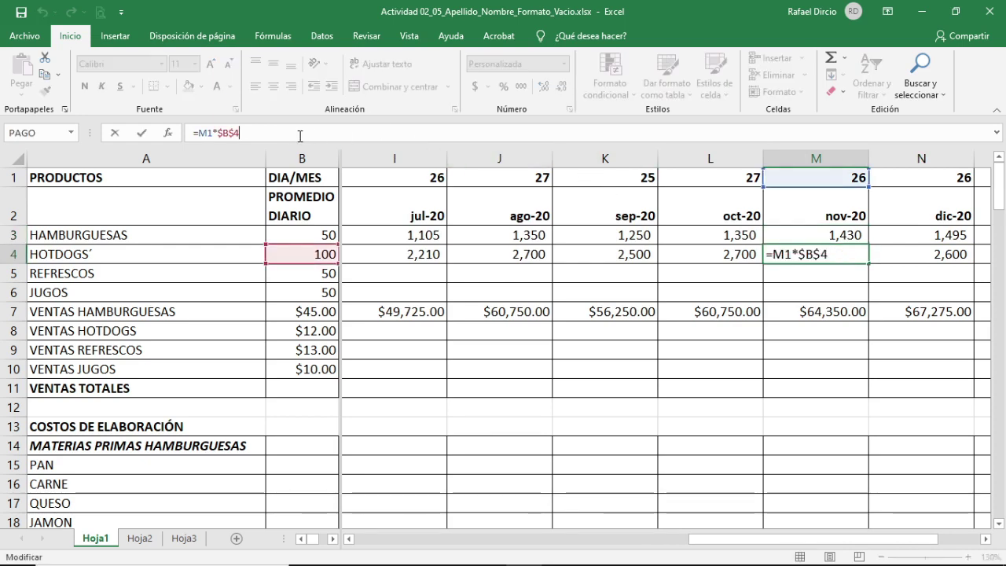
pyautogui.write('*1.1')
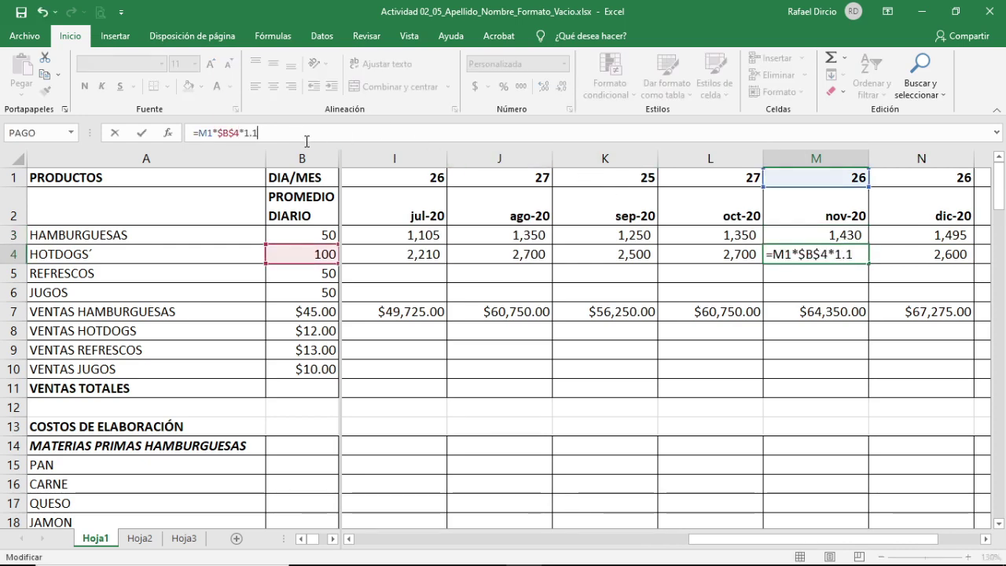
pyautogui.press('Return')
pyautogui.press('Up')
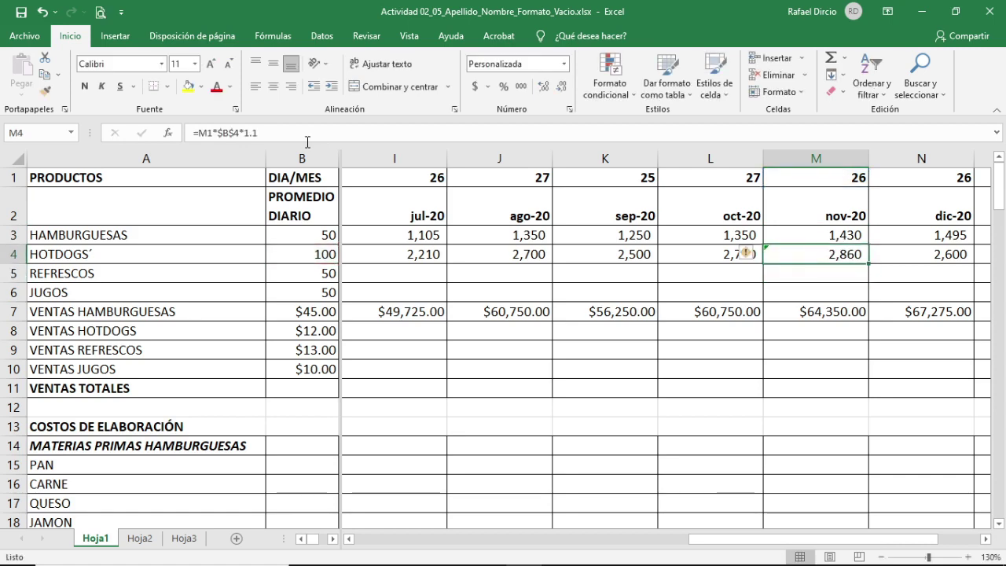
# Step: Add the 1.15 factor used for December hamburgers to the December HOTDOGS formula in N4, making it =N1*$B$4*1.15
pyautogui.press('Right')
pyautogui.press('Right')
pyautogui.press('Right')
pyautogui.press('Left')
pyautogui.press('Left')
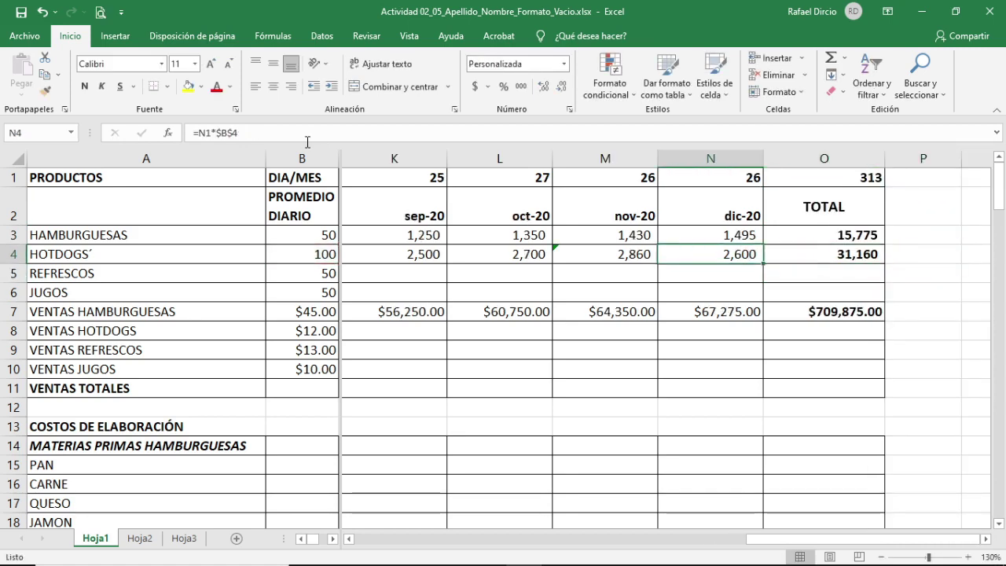
pyautogui.click(708, 238)
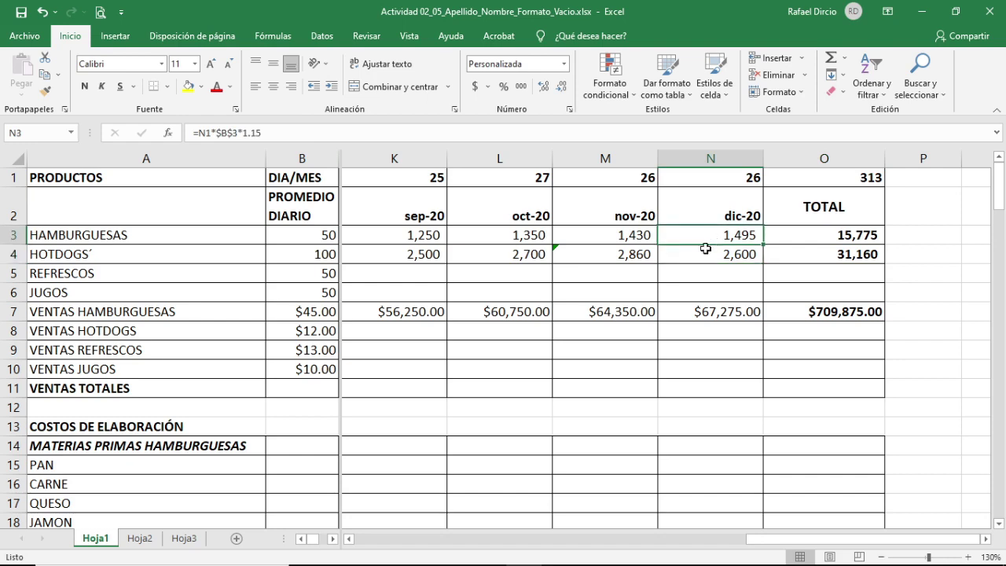
pyautogui.click(703, 253)
pyautogui.click(248, 135)
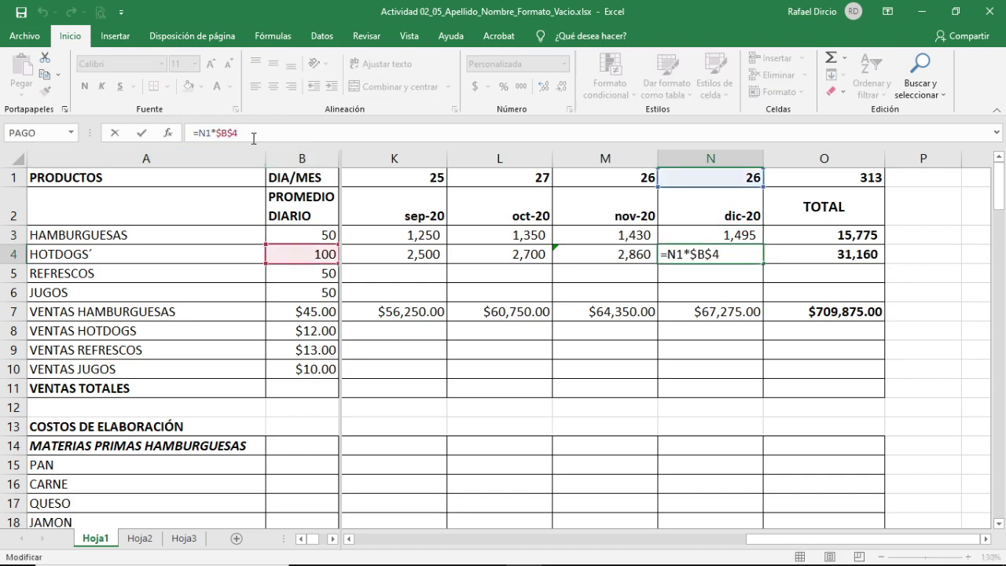
pyautogui.write('*1.15')
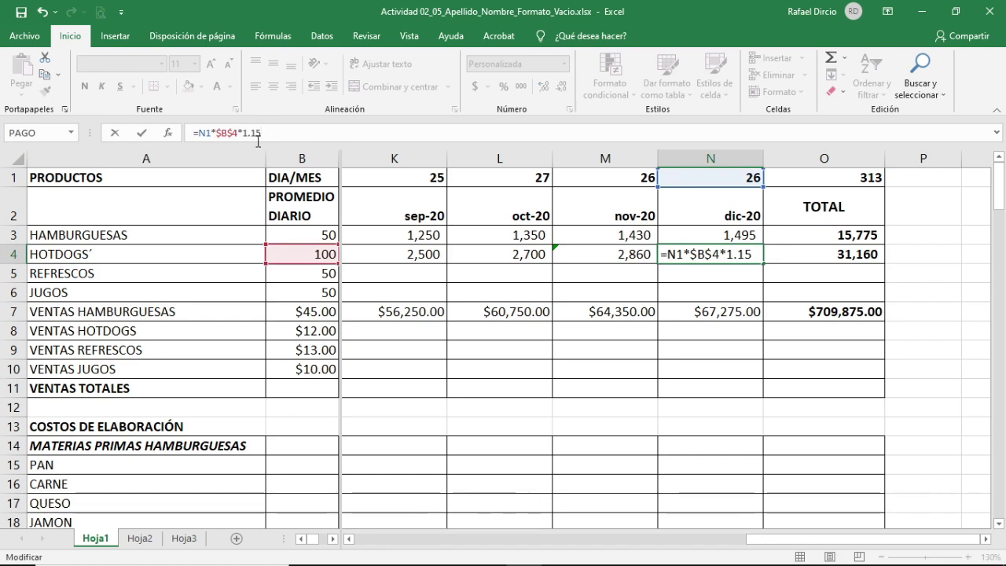
pyautogui.press('Return')
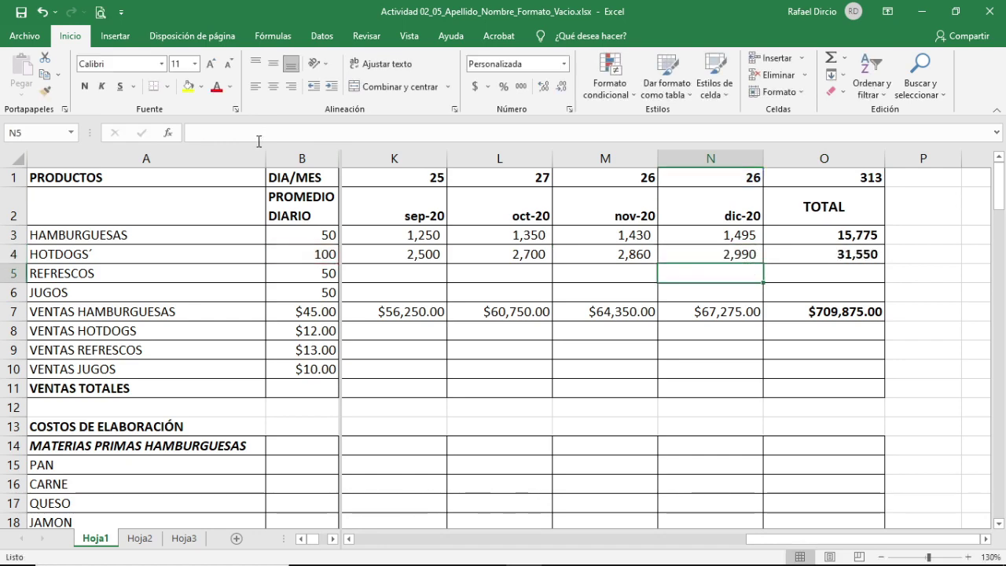
# Step: Check the HOTDOGS total in O4 and inspect the November HOTDOGS formula in M4 without changing it
pyautogui.press('Up')
pyautogui.press('Right')
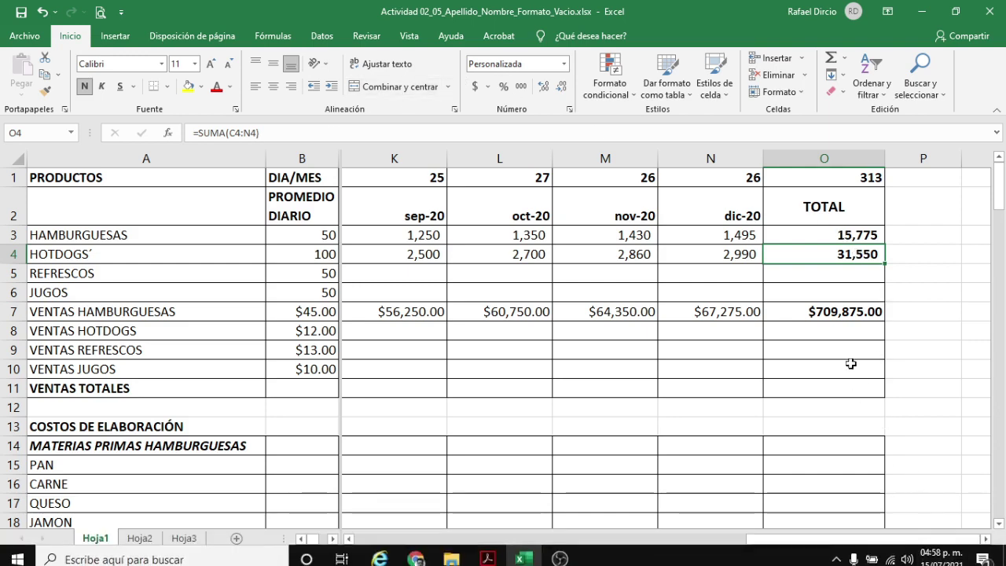
pyautogui.click(819, 271)
pyautogui.click(814, 254)
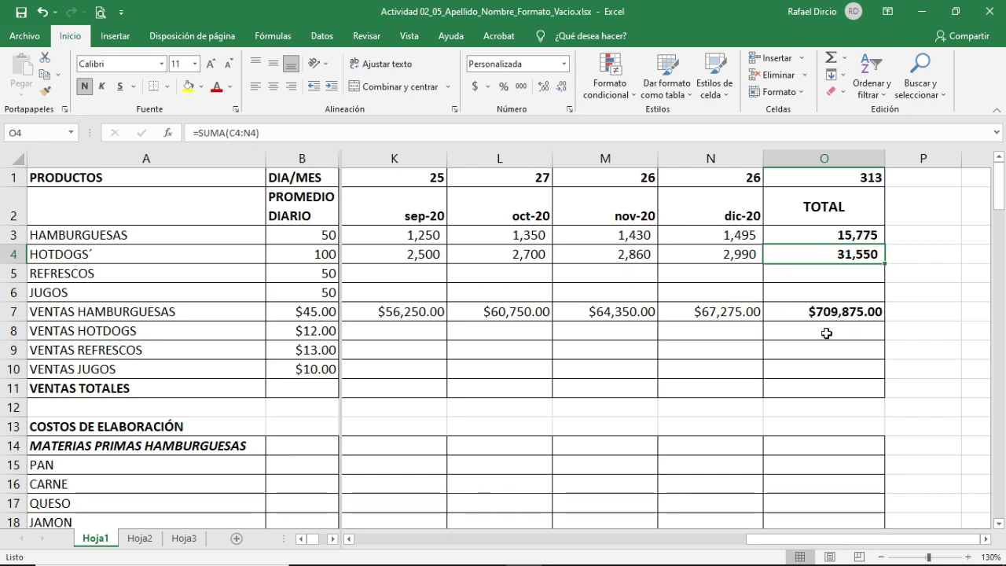
pyautogui.click(818, 270)
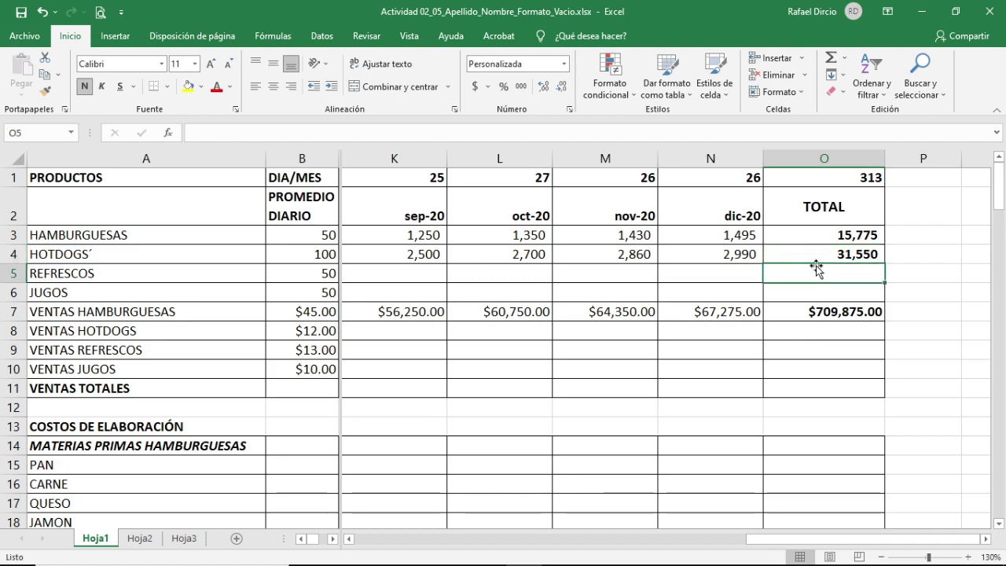
pyautogui.click(817, 251)
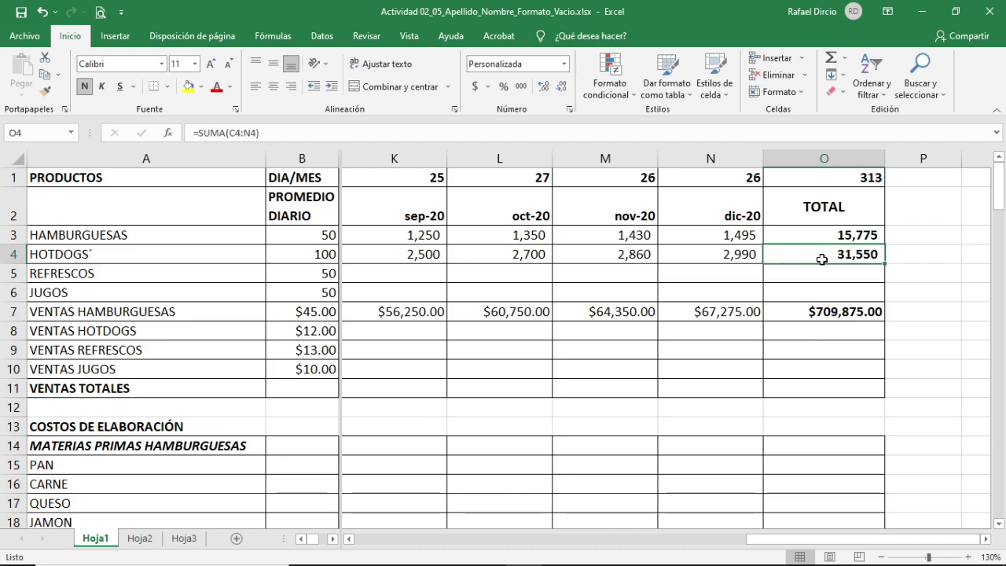
pyautogui.press('Left')
pyautogui.press('Left')
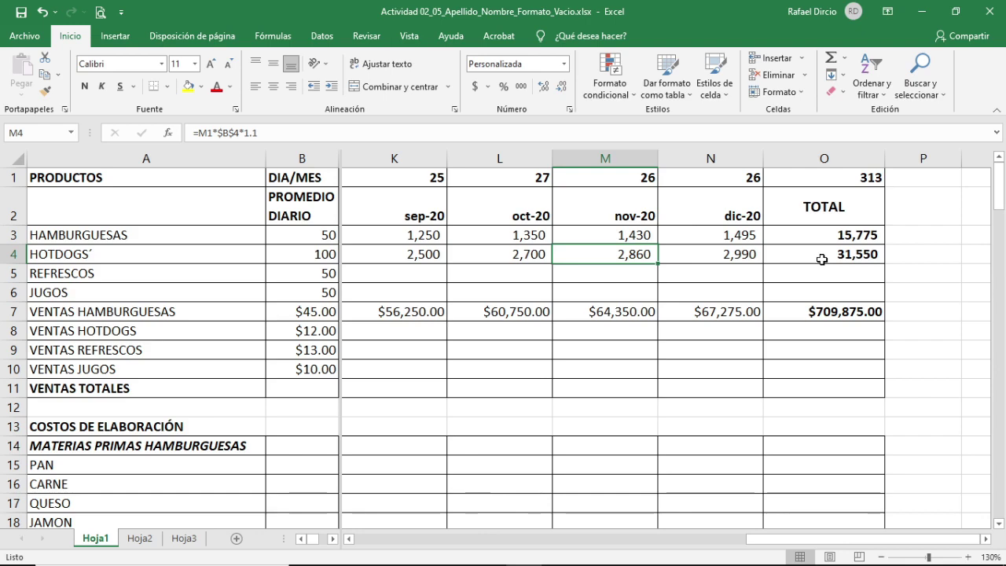
pyautogui.press('F2')
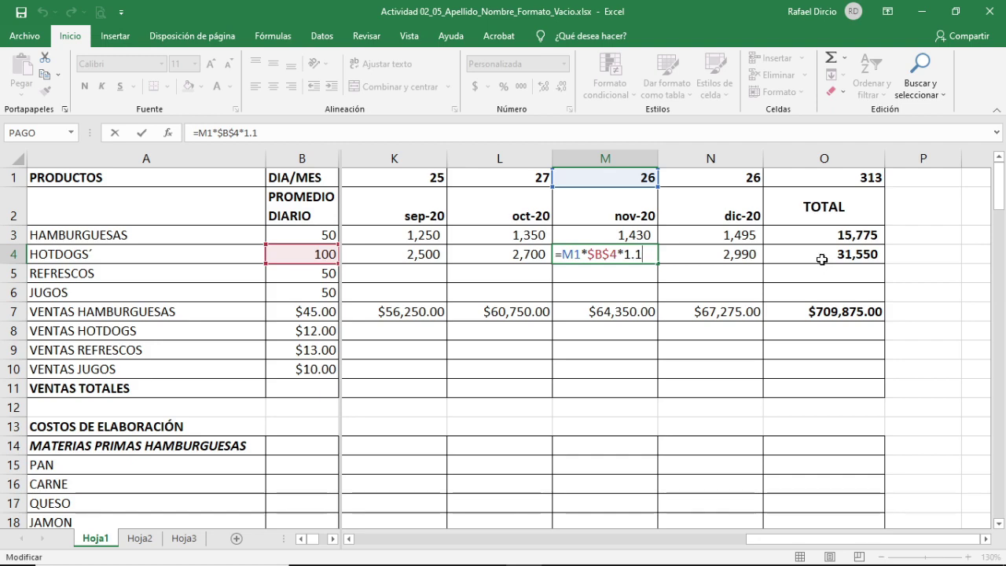
pyautogui.press('Return')
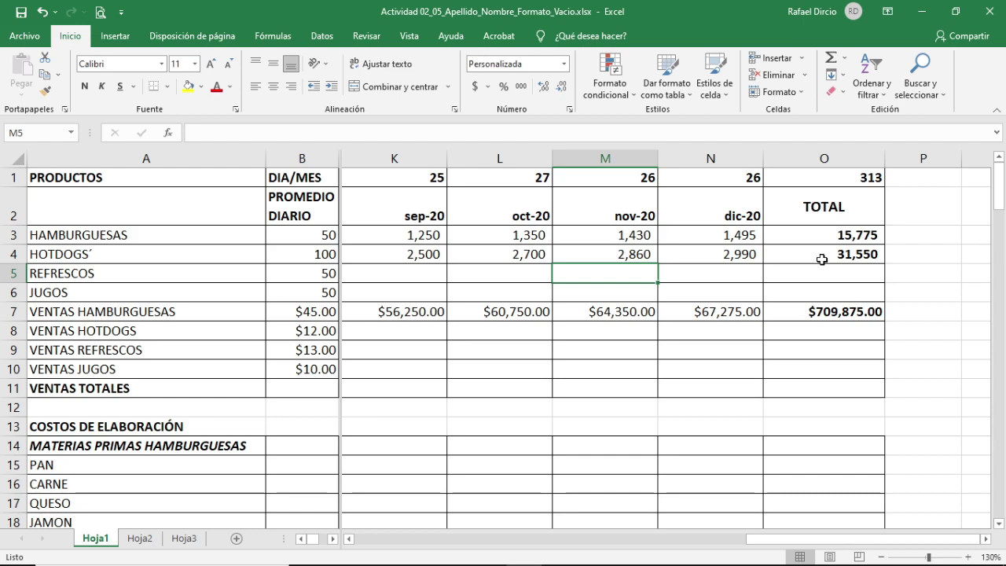
# Step: Calculate January hotdog sales in C8 with =C4*$B$8, keeping the reference to the unit price absolute
pyautogui.press('Down')
pyautogui.press('Down')
pyautogui.press('Down')
pyautogui.press('Left')
pyautogui.press('Left')
pyautogui.press('Left')
pyautogui.press('Left')
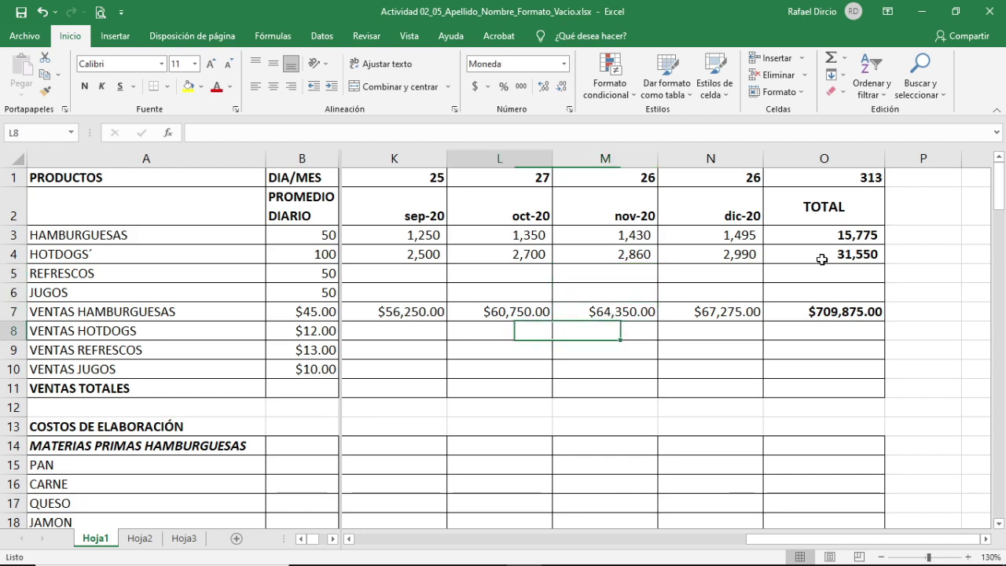
pyautogui.press('Left')
pyautogui.press('Left')
pyautogui.press('Left')
pyautogui.press('Left')
pyautogui.press('Left')
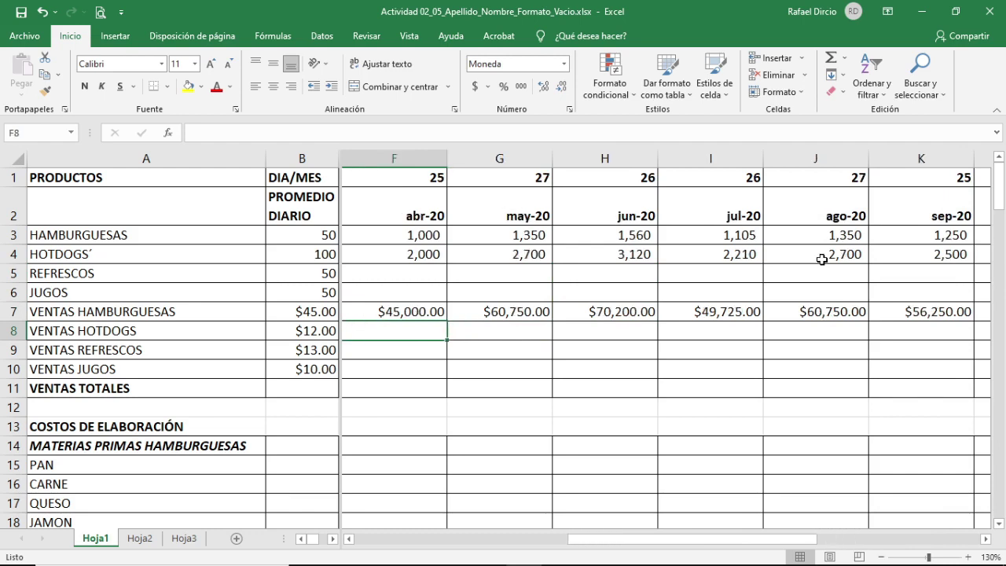
pyautogui.press('Left')
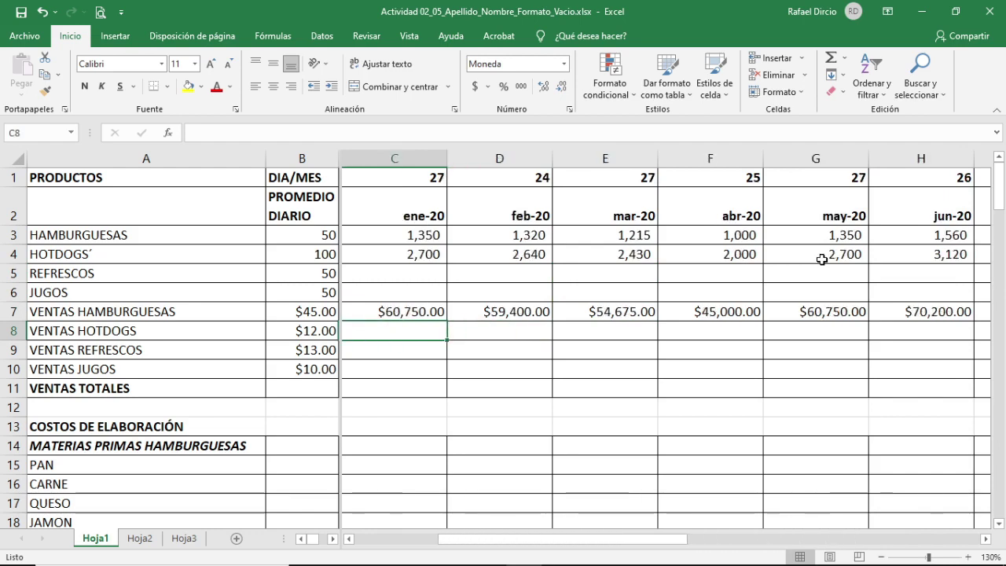
pyautogui.press('Left')
pyautogui.press('Right')
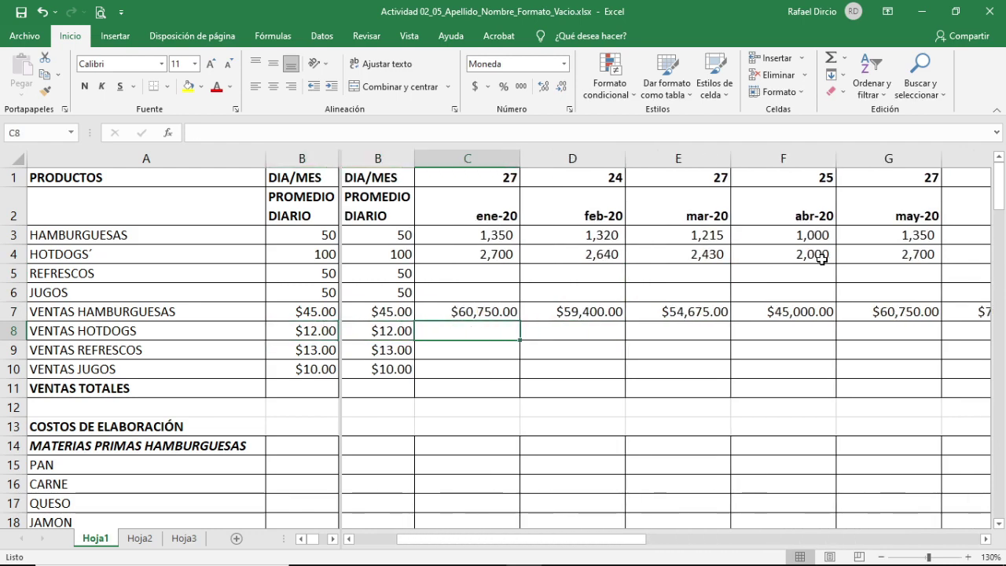
pyautogui.write('=')
pyautogui.press('Up')
pyautogui.press('Up')
pyautogui.press('Up')
pyautogui.press('Up')
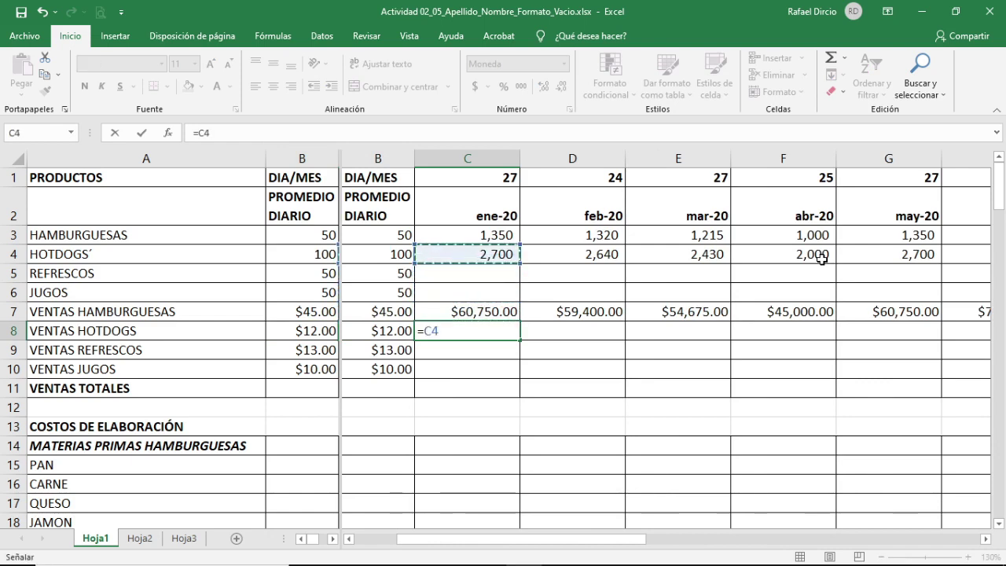
pyautogui.write('*')
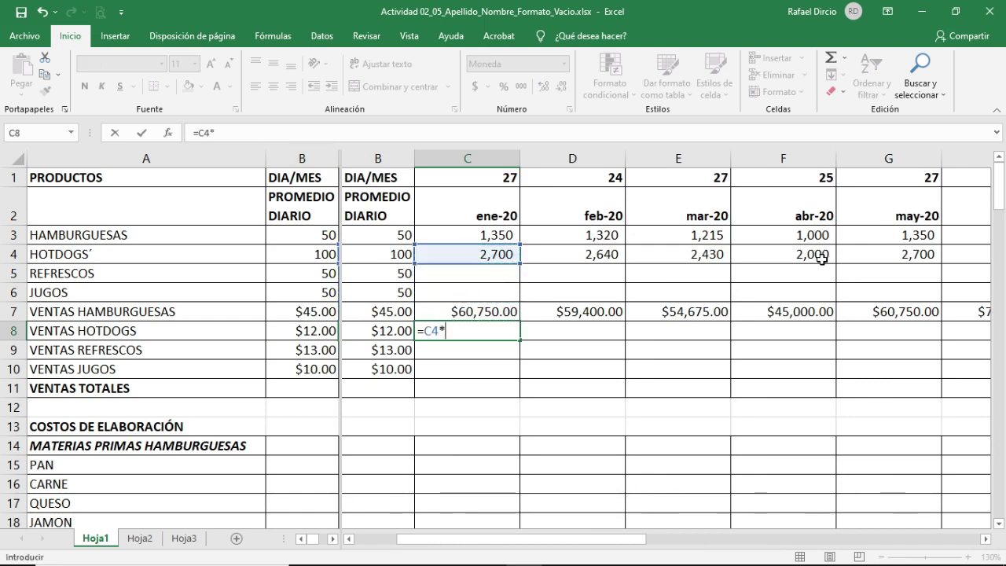
pyautogui.press('Left')
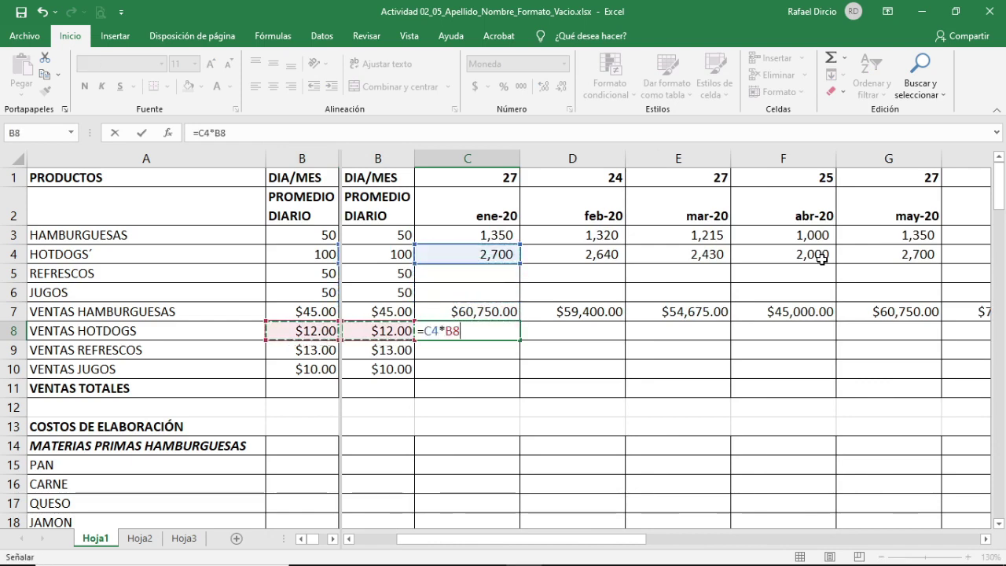
pyautogui.press('F4')
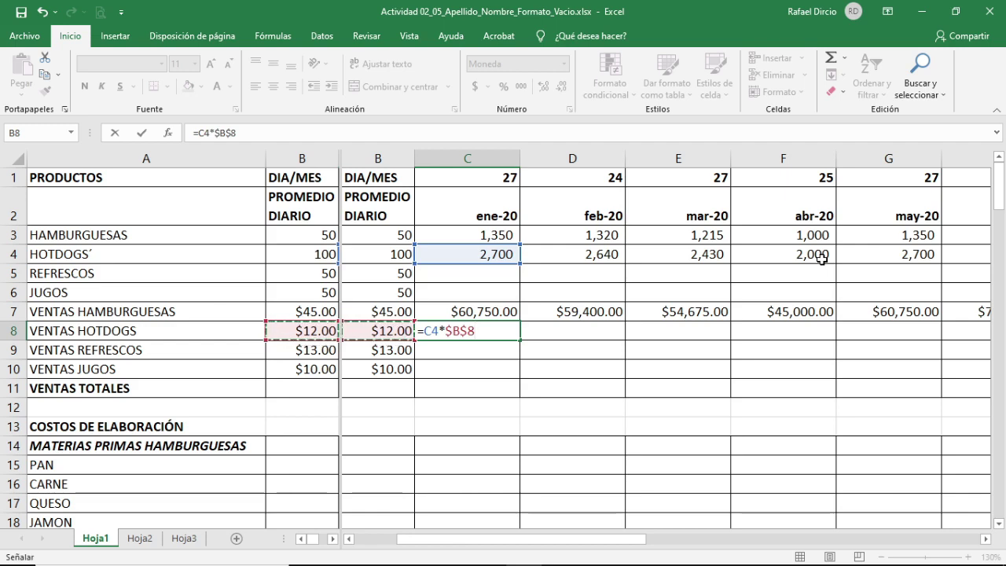
pyautogui.press('Return')
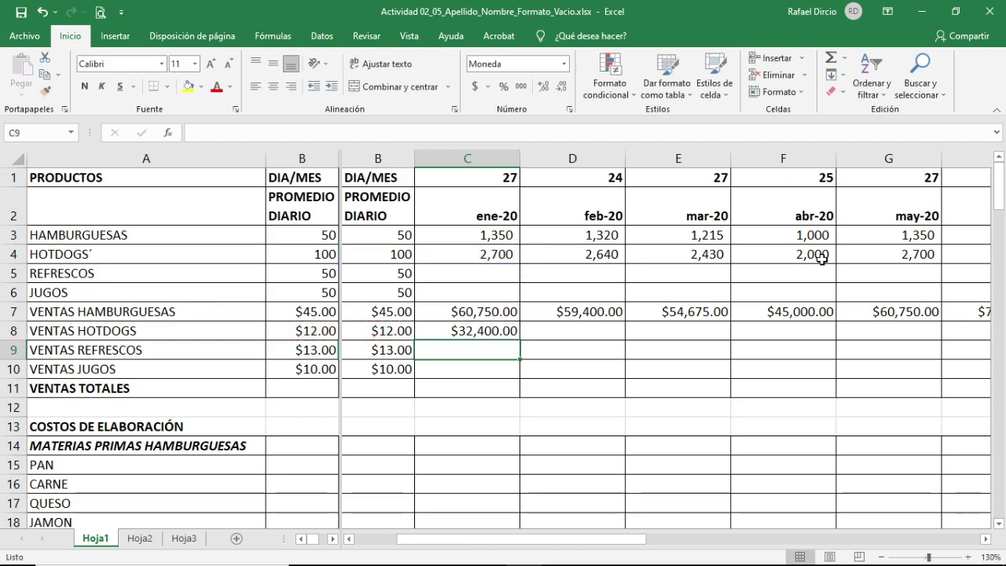
# Step: Fill the VENTAS HOTDOGS formula from C8 through December in N8 and copy the total formula from O7 into O8
pyautogui.press('Up')
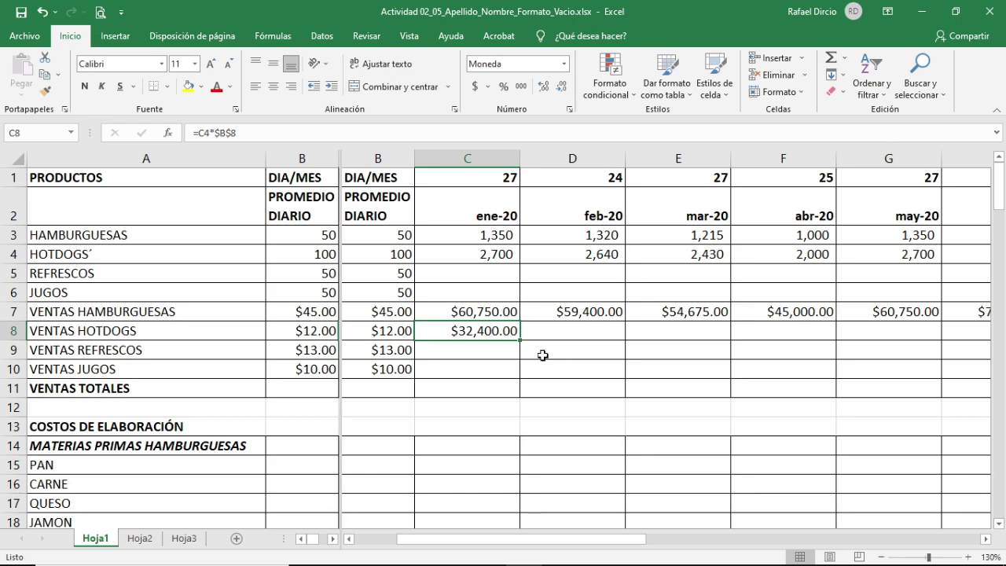
pyautogui.moveTo(521, 341); pyautogui.dragTo(777, 338)
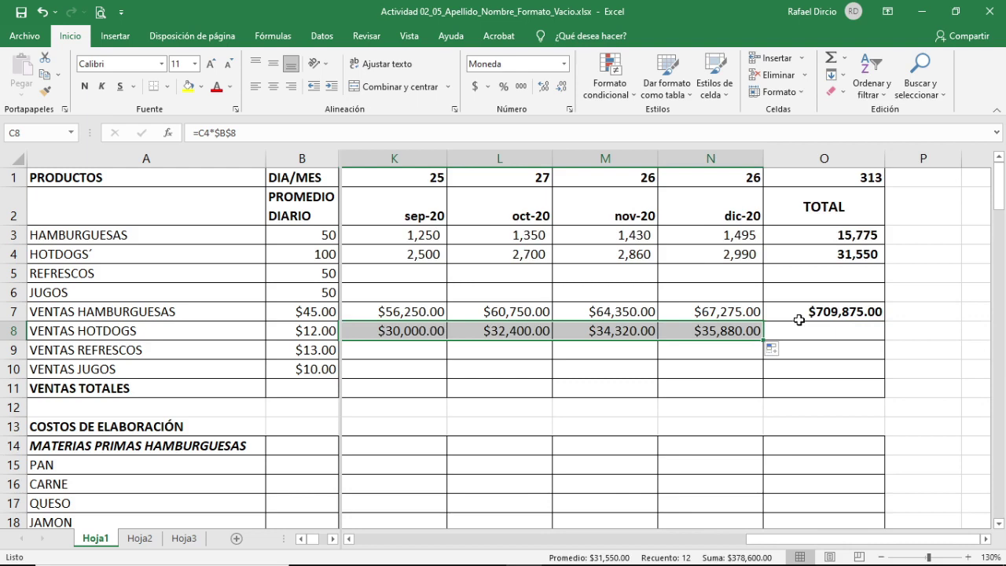
pyautogui.click(802, 316)
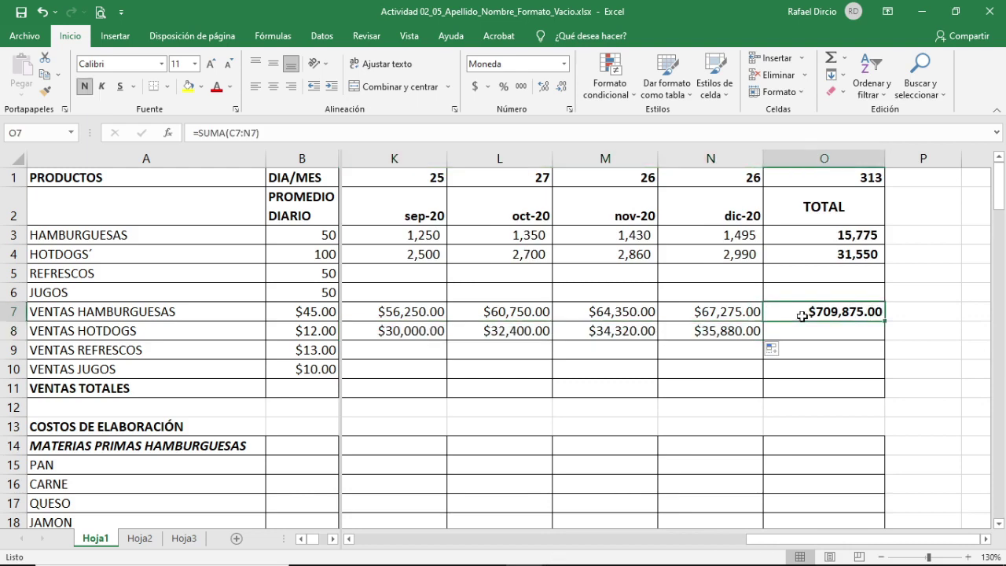
pyautogui.hotkey('ctrl', 'c')
pyautogui.press('Down')
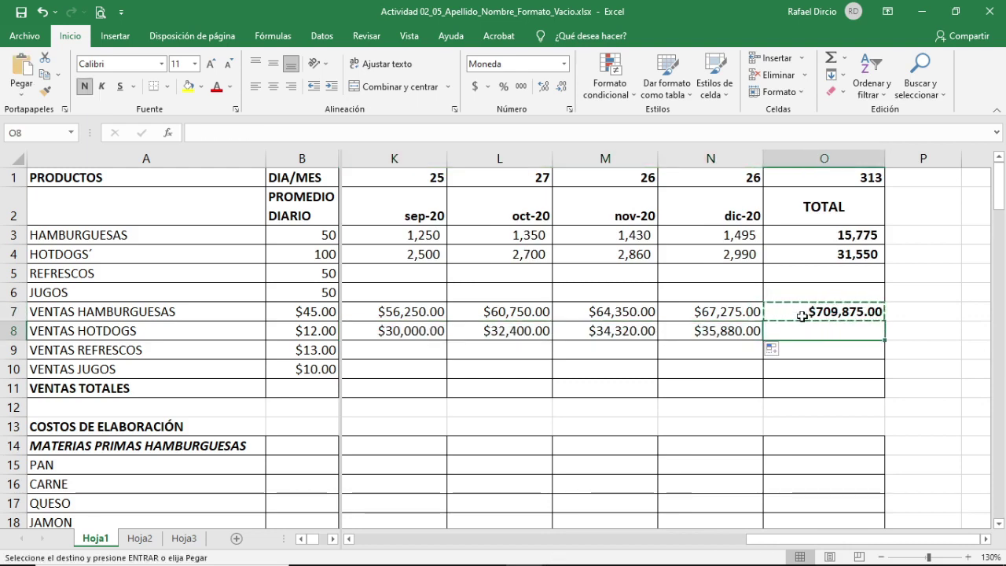
pyautogui.press('Return')
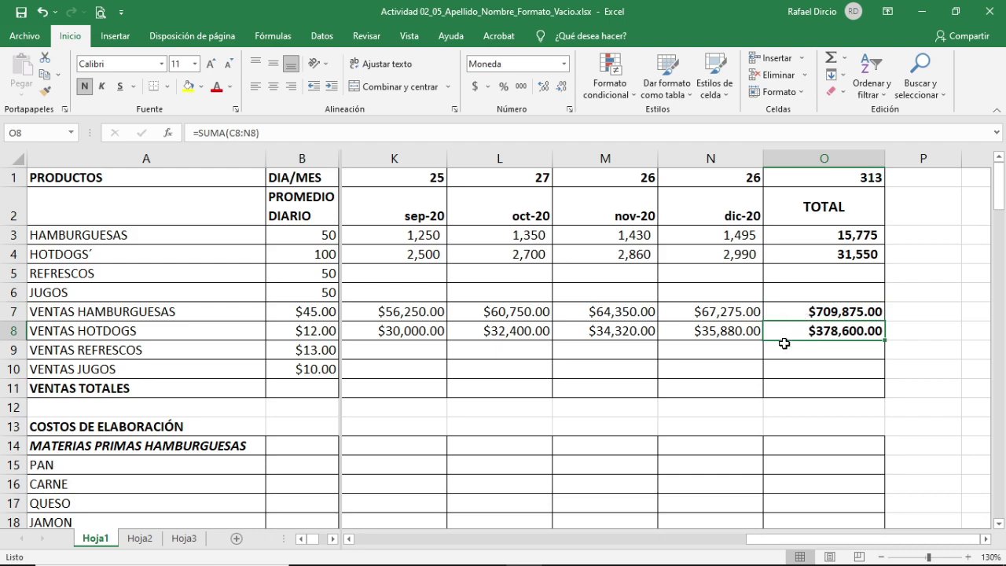
# Step: Compare the annual totals for VENTAS HAMBURGUESAS in O7 and VENTAS HOTDOGS in O8
pyautogui.click(792, 314)
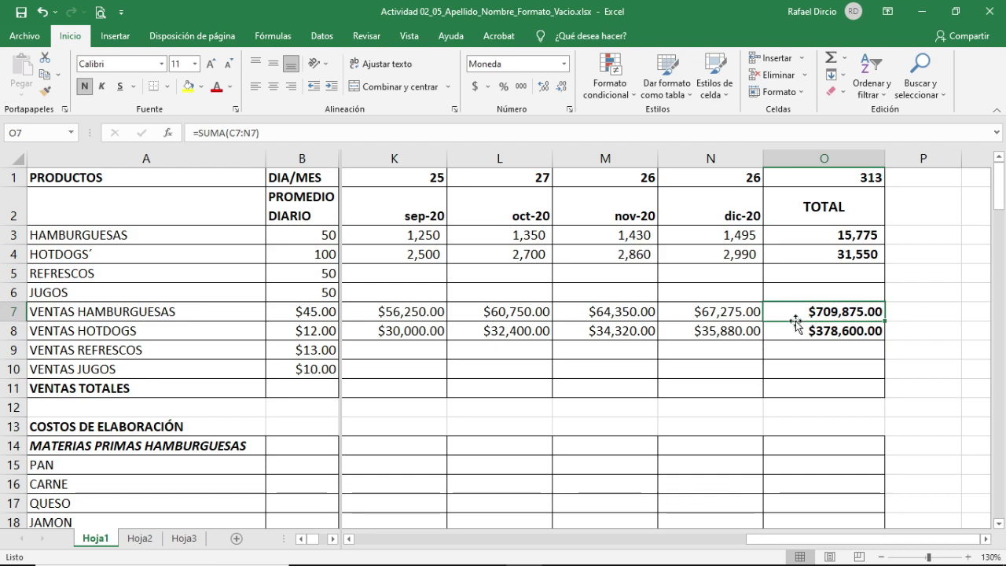
pyautogui.click(792, 332)
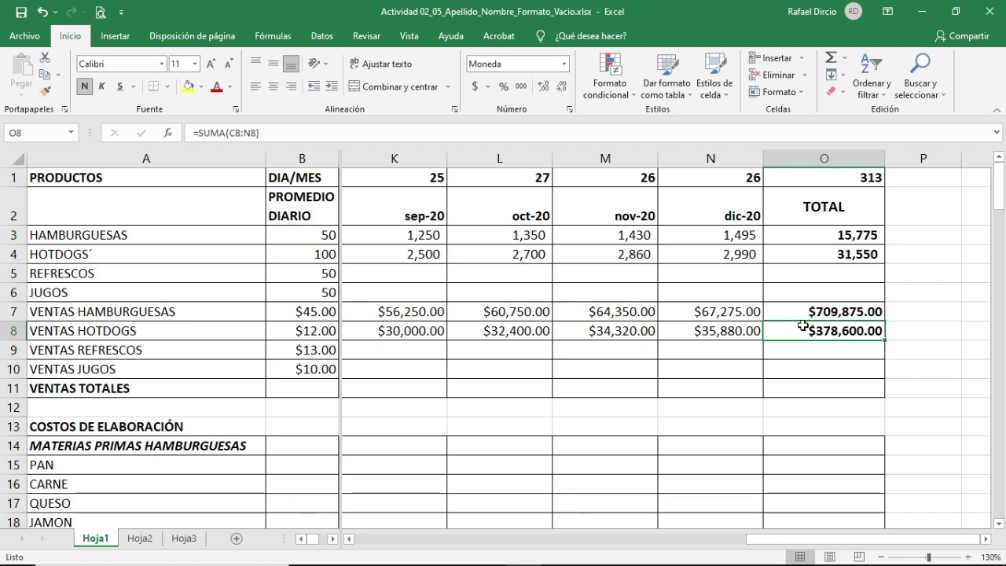
pyautogui.click(816, 273)
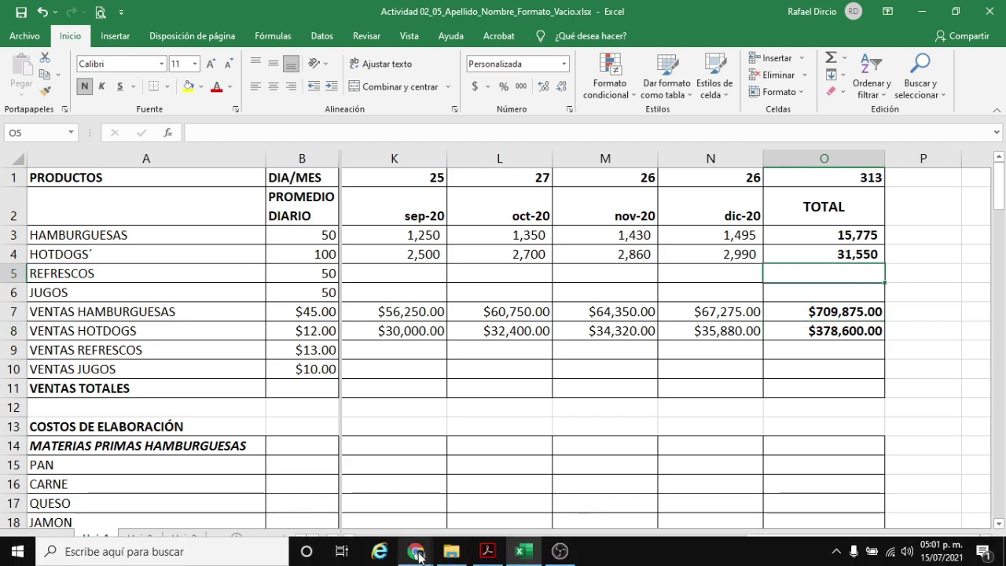
# Step: Switch to the Google Meet call in Chrome and look over the participants
pyautogui.click(415, 551)
pyautogui.click(385, 504)
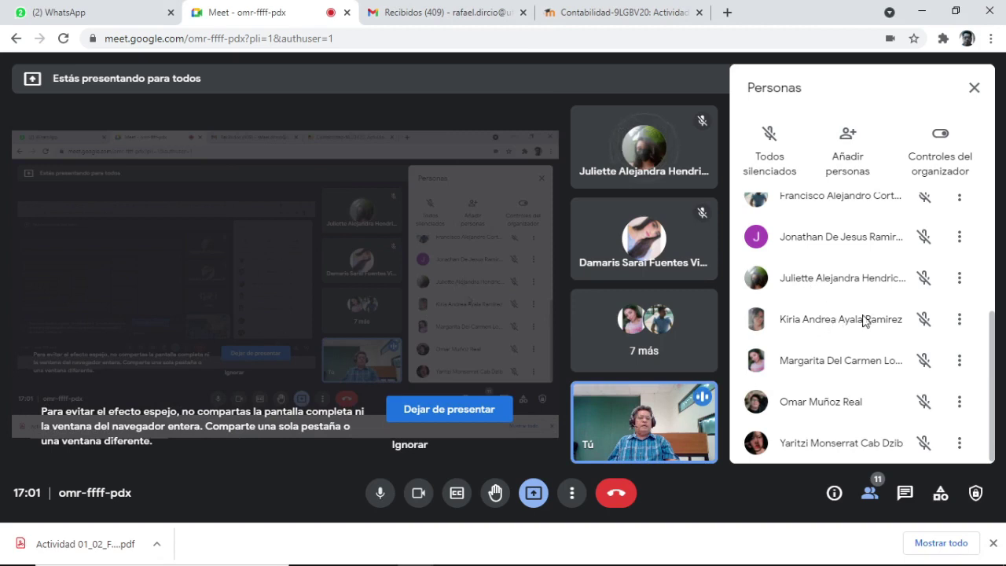
pyautogui.moveTo(607, 452)
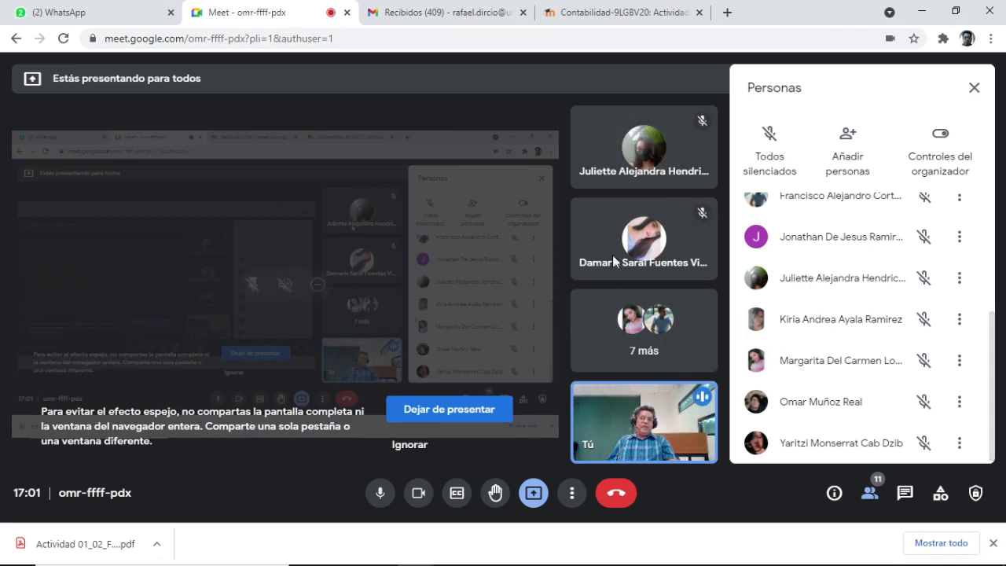
pyautogui.moveTo(478, 272)
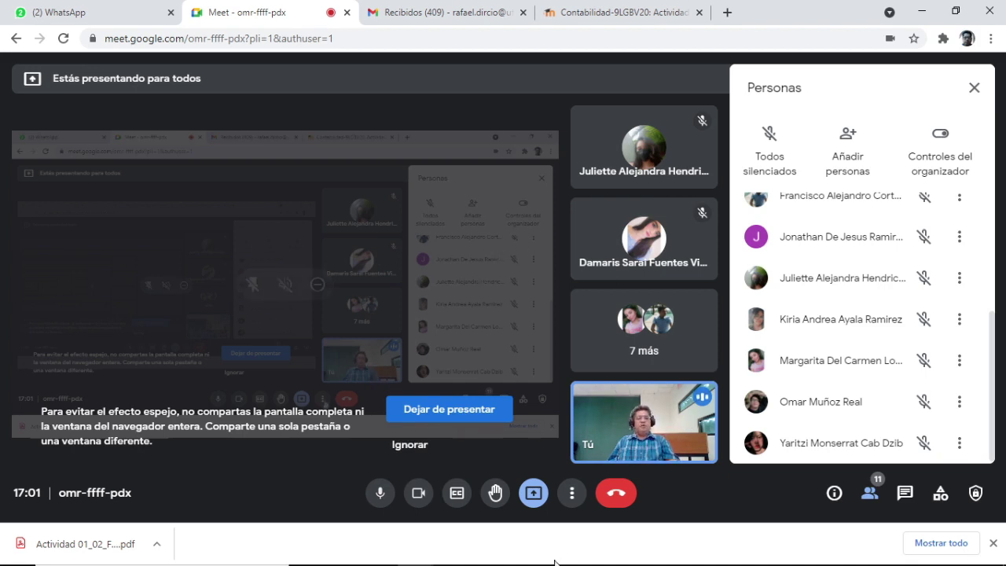
pyautogui.moveTo(560, 560)
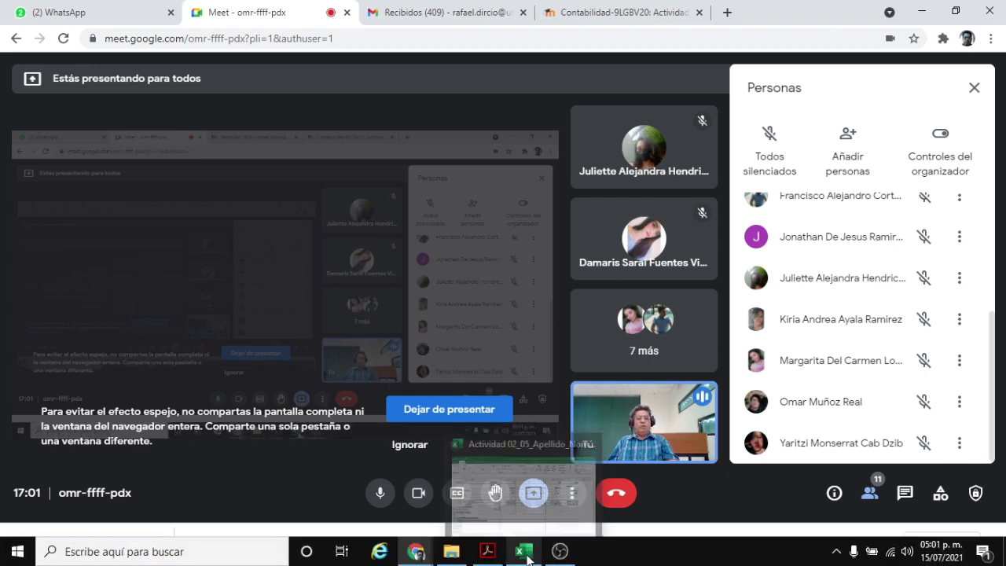
# Step: Switch back to Excel and calculate the January REFRESCOS quantity in C5 with =C1*$B$5, keeping the daily average reference absolute
pyautogui.click(525, 553)
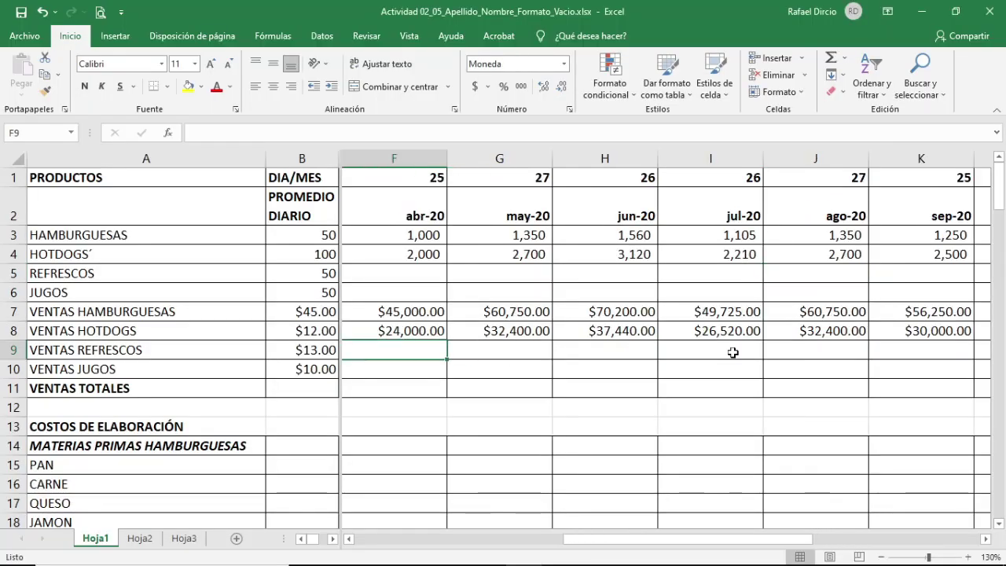
pyautogui.click(438, 272)
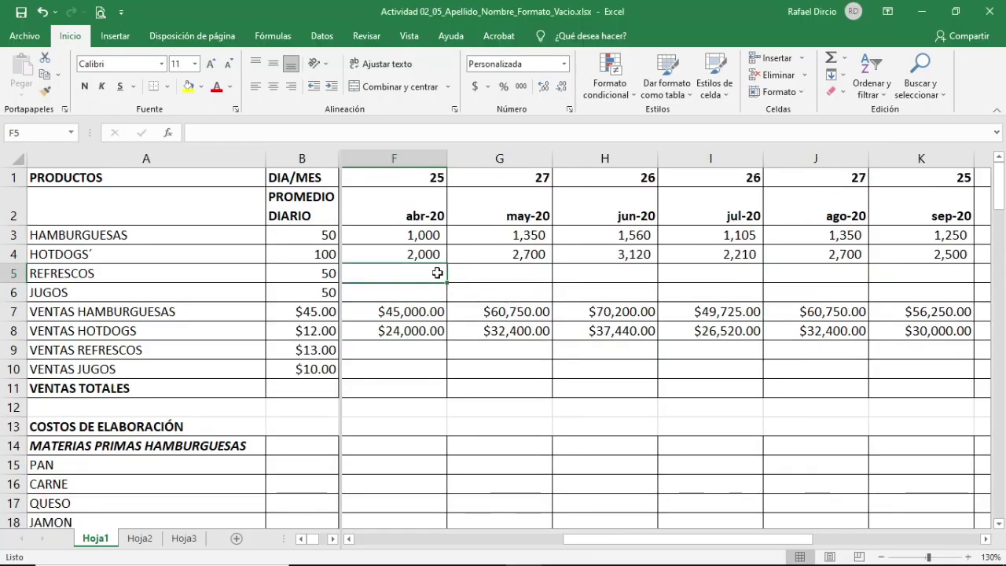
pyautogui.press('Left')
pyautogui.press('Left')
pyautogui.press('Left')
pyautogui.press('Left')
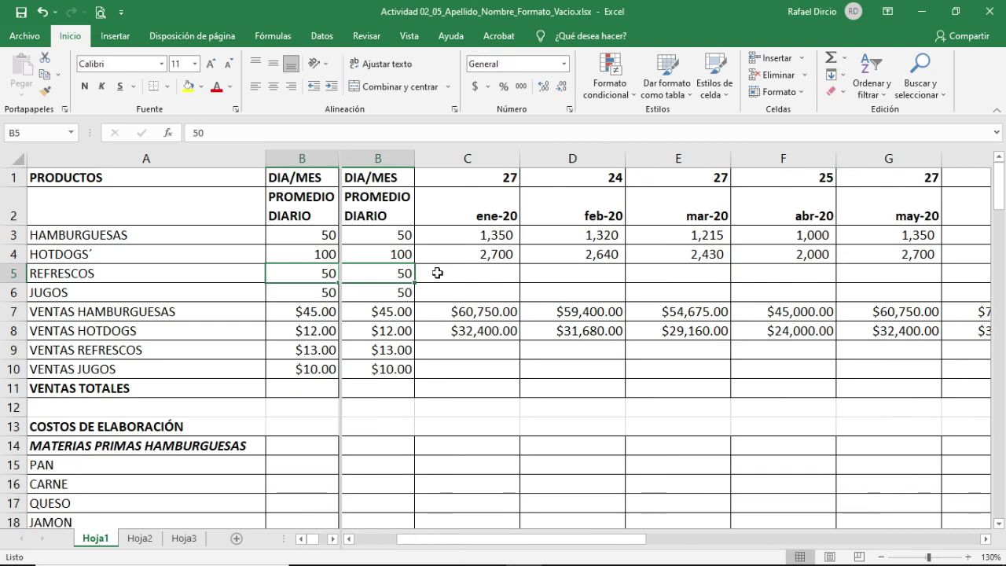
pyautogui.click(437, 273)
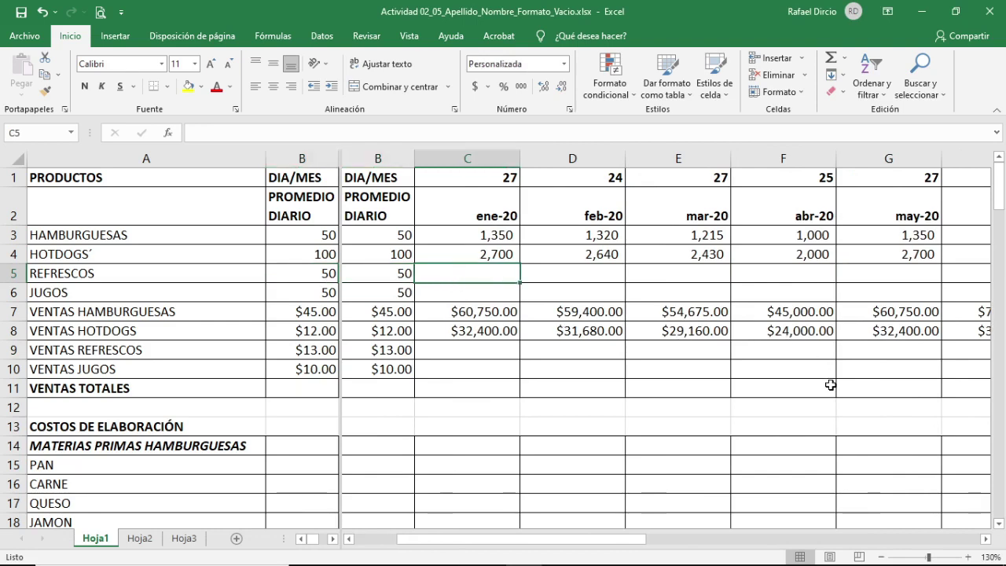
pyautogui.write('=')
pyautogui.press('Up')
pyautogui.press('Up')
pyautogui.press('Up')
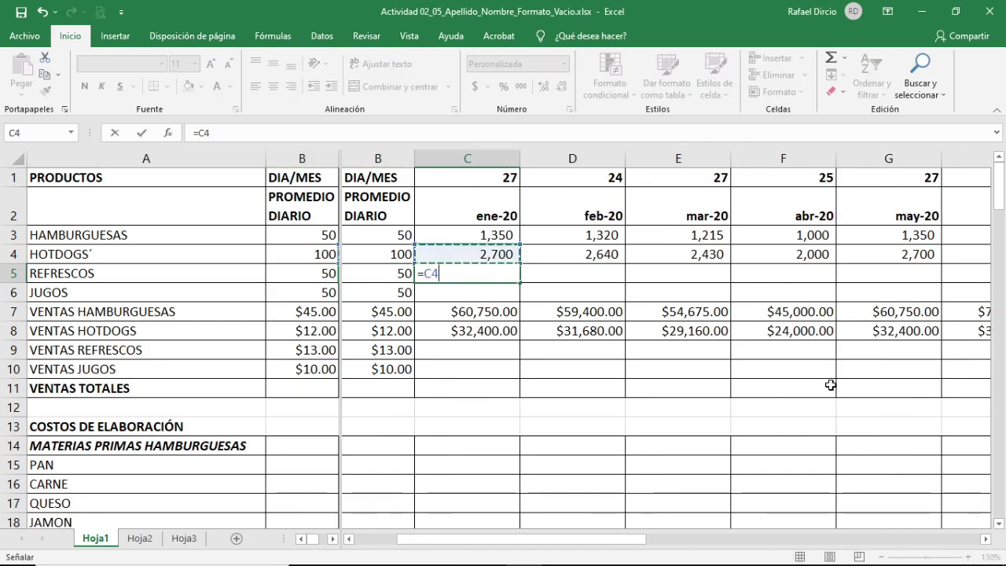
pyautogui.press('Up')
pyautogui.write('*')
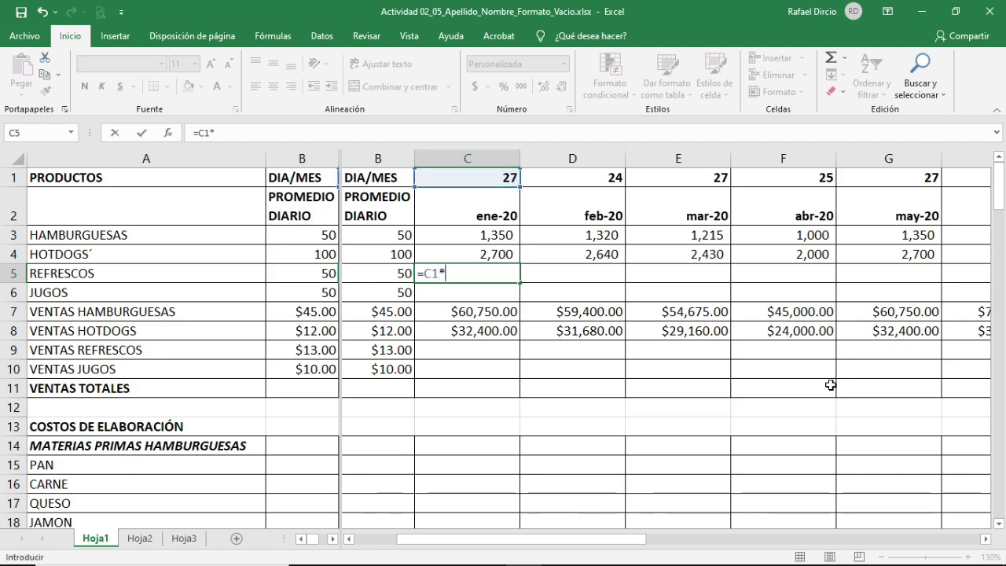
pyautogui.press('Left')
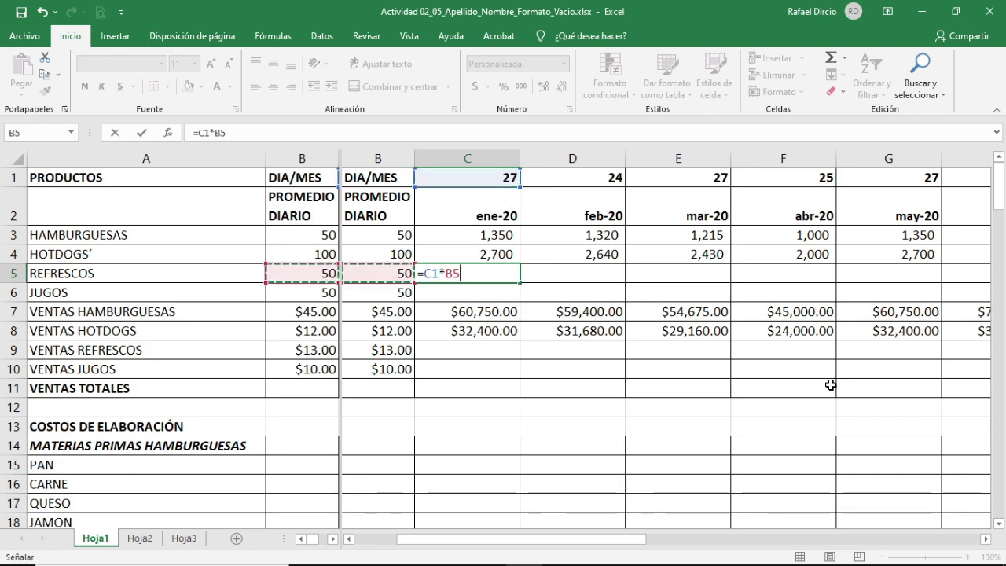
pyautogui.press('F4')
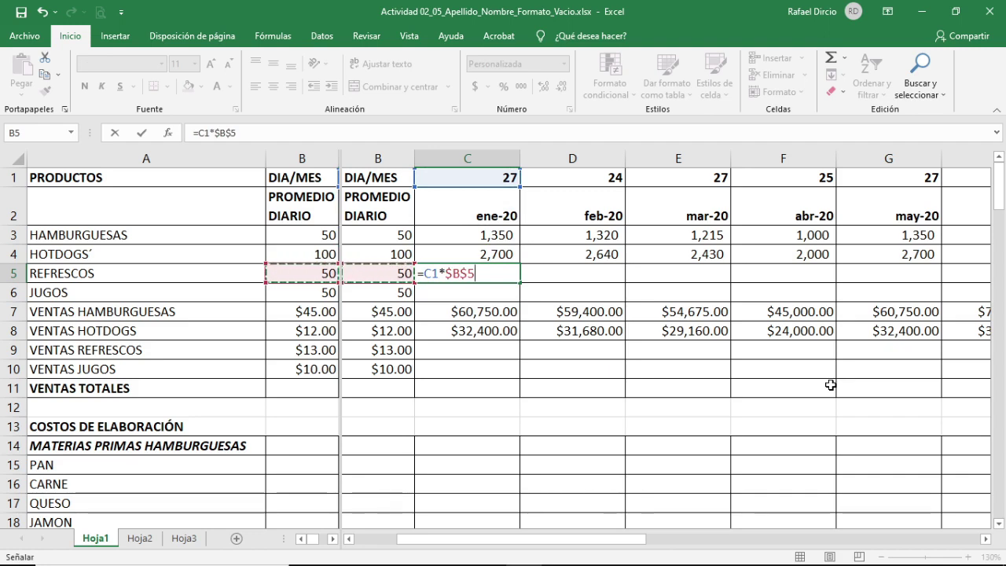
pyautogui.press('Return')
# Step: Copy the January REFRESCOS formula from C5 into February through December, D5:N5
pyautogui.press('Up')
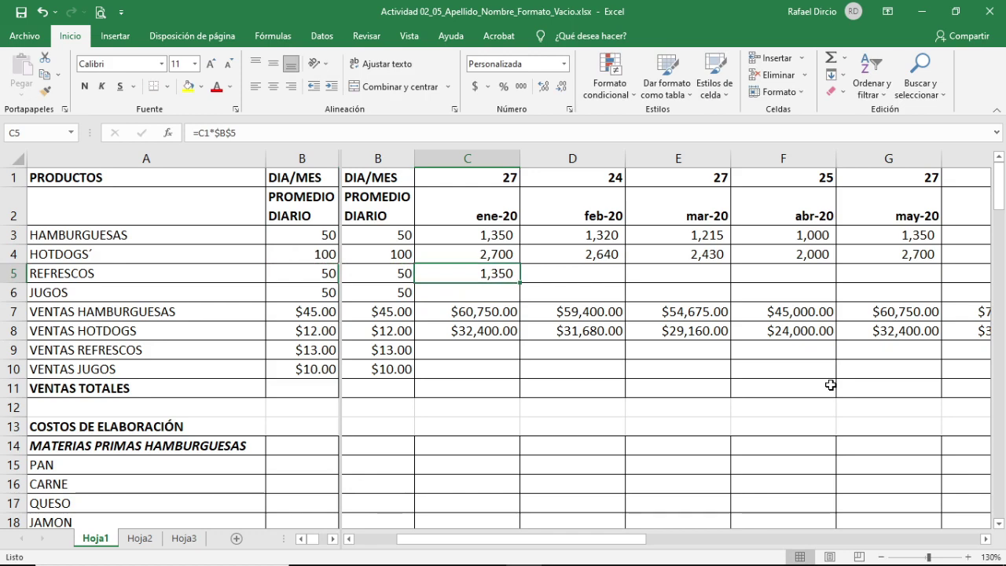
pyautogui.hotkey('ctrl', 'c')
pyautogui.press('Right')
pyautogui.hotkey('shift', 'Right')
pyautogui.hotkey('shift', 'Right')
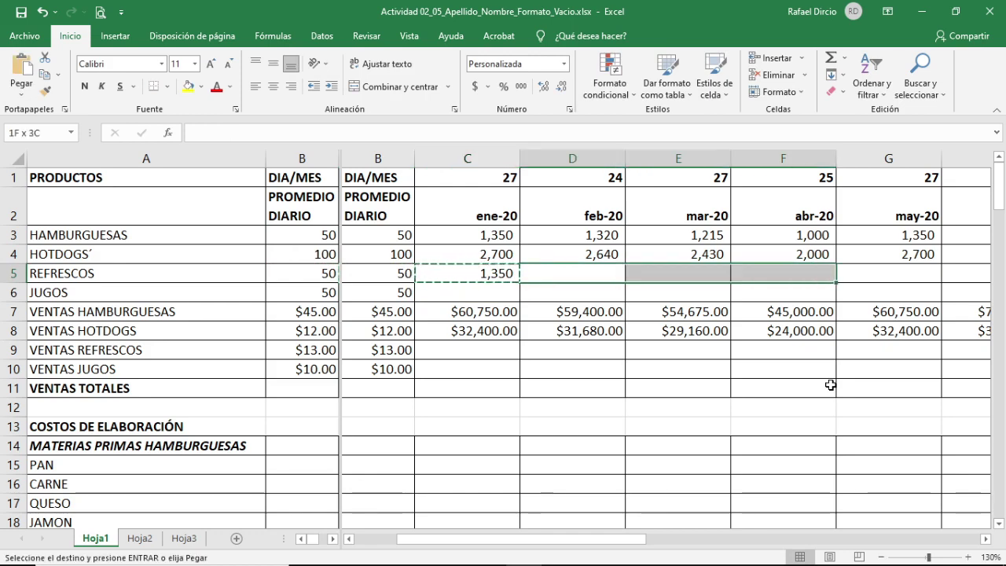
pyautogui.hotkey('shift', 'Right')
pyautogui.hotkey('shift', 'Right')
pyautogui.hotkey('shift', 'Right')
pyautogui.hotkey('shift', 'Right')
pyautogui.hotkey('shift', 'Right')
pyautogui.hotkey('shift', 'Right')
pyautogui.hotkey('shift', 'Right')
pyautogui.hotkey('shift', 'Right')
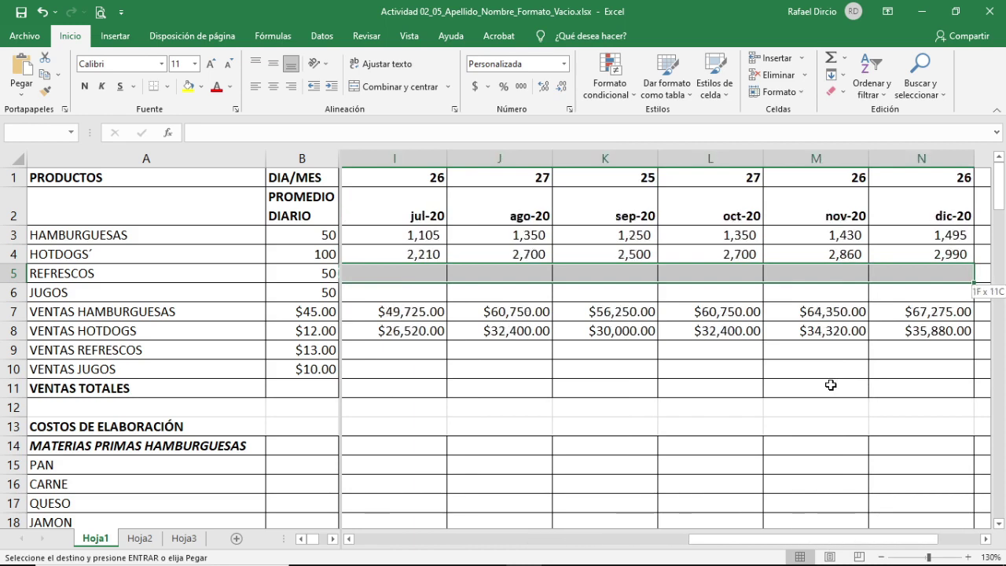
pyautogui.hotkey('shift', 'Right')
pyautogui.hotkey('shift', 'Right')
pyautogui.hotkey('shift', 'Left')
pyautogui.hotkey('shift', 'Left')
pyautogui.hotkey('ctrl', 'v')
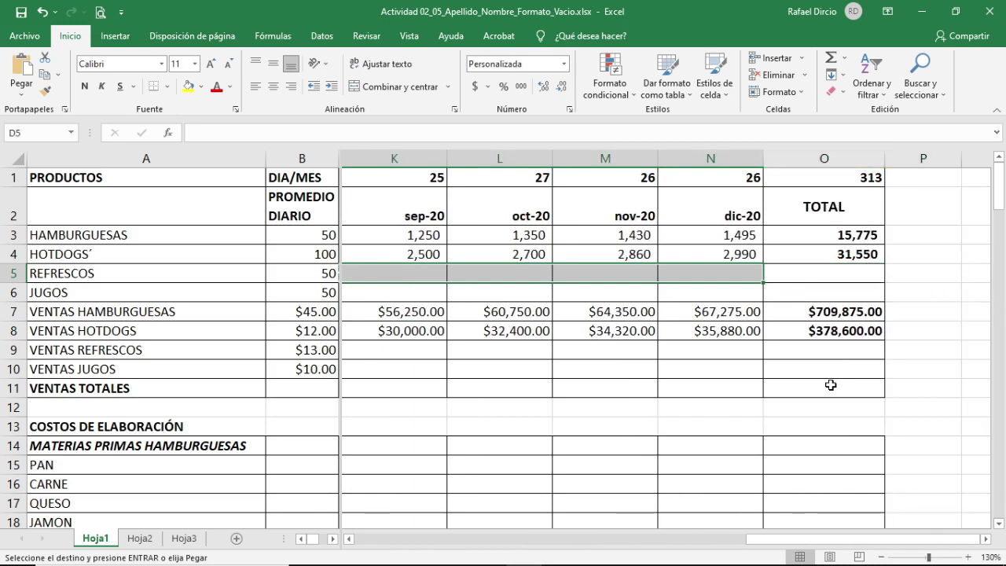
pyautogui.press('Escape')
# Step: Copy the annual HOTDOGS total formula from O4 into O5 to sum the REFRESCOS quantities for the year
pyautogui.press('Right')
pyautogui.press('Right')
pyautogui.press('Right')
pyautogui.press('Right')
pyautogui.press('Right')
pyautogui.press('Right')
pyautogui.press('Right')
pyautogui.press('Right')
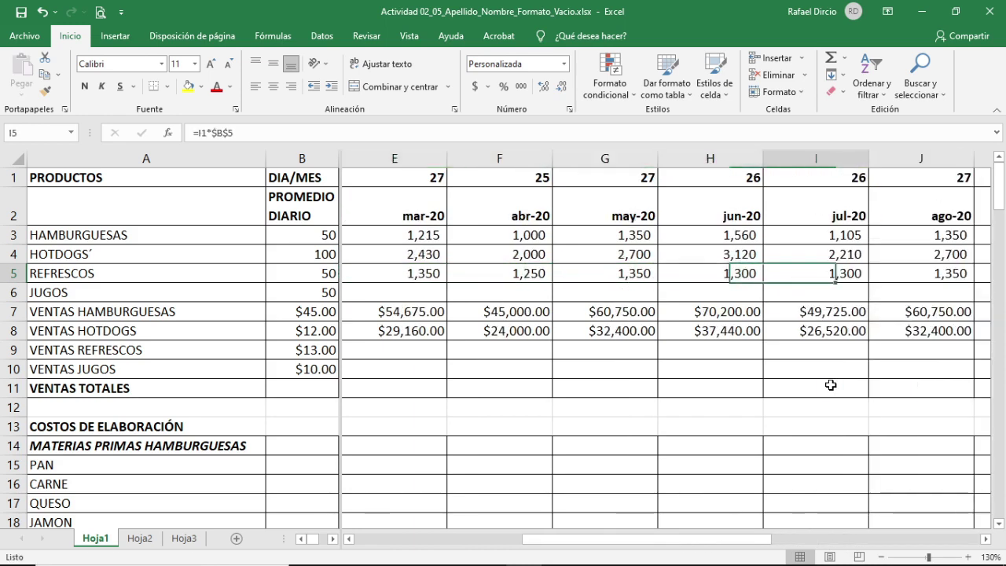
pyautogui.press('Right')
pyautogui.press('Right')
pyautogui.press('Right')
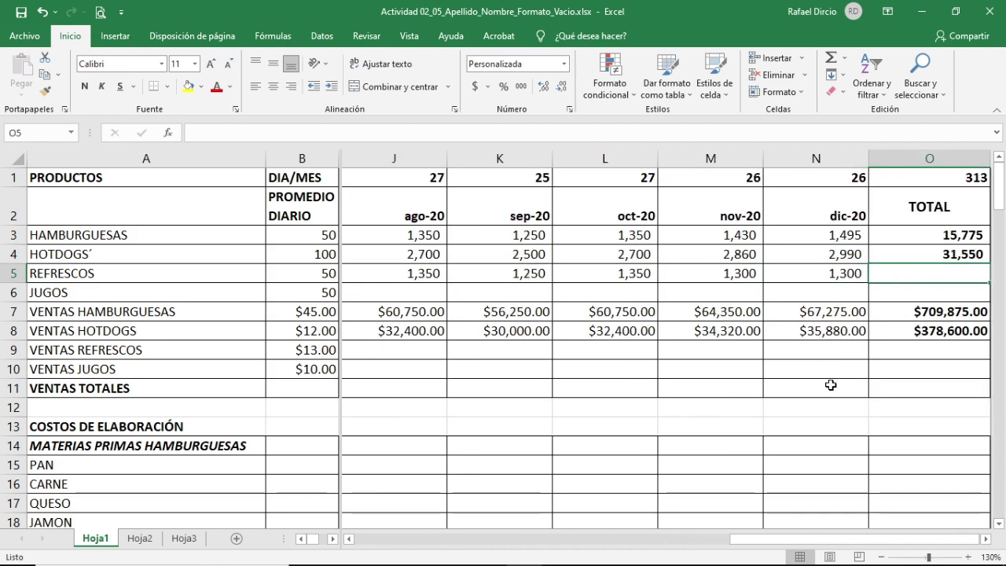
pyautogui.press('Up')
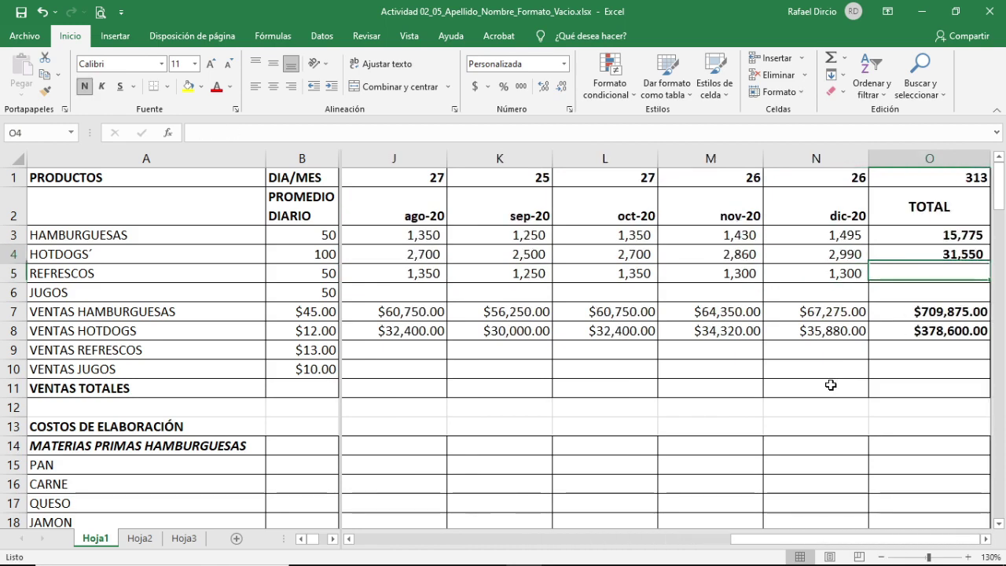
pyautogui.hotkey('ctrl', 'c')
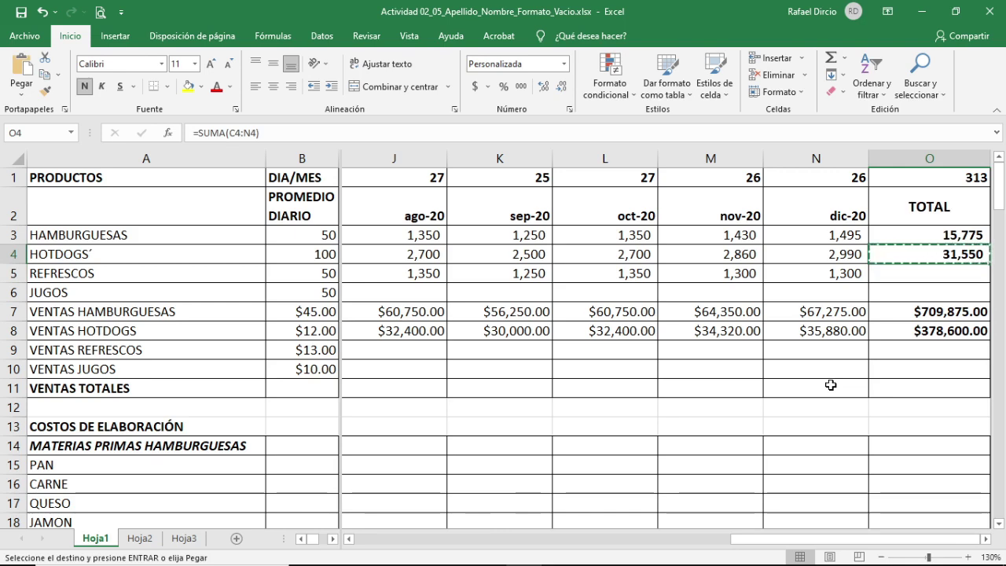
pyautogui.press('Down')
pyautogui.press('Return')
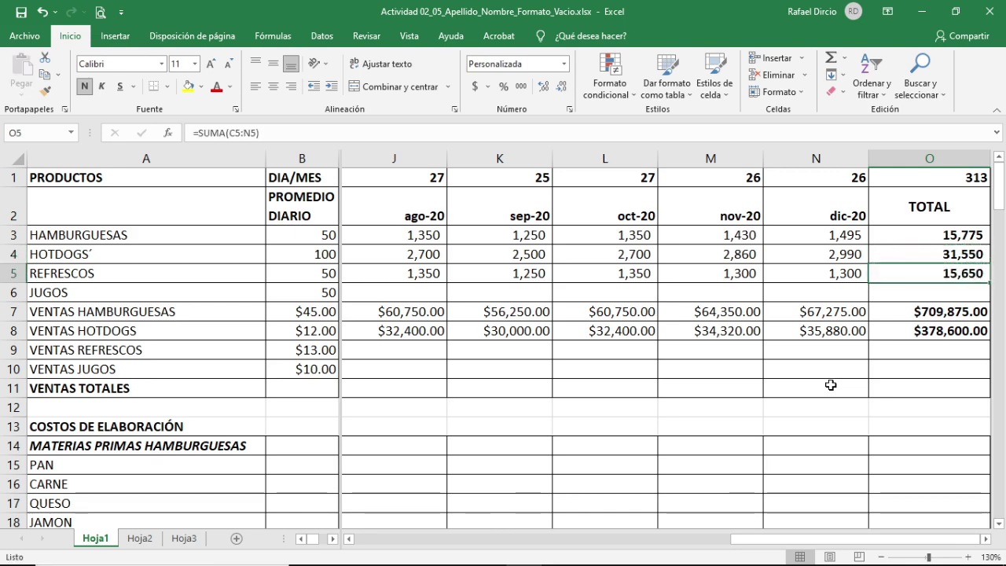
pyautogui.press('Right')
pyautogui.press('Left')
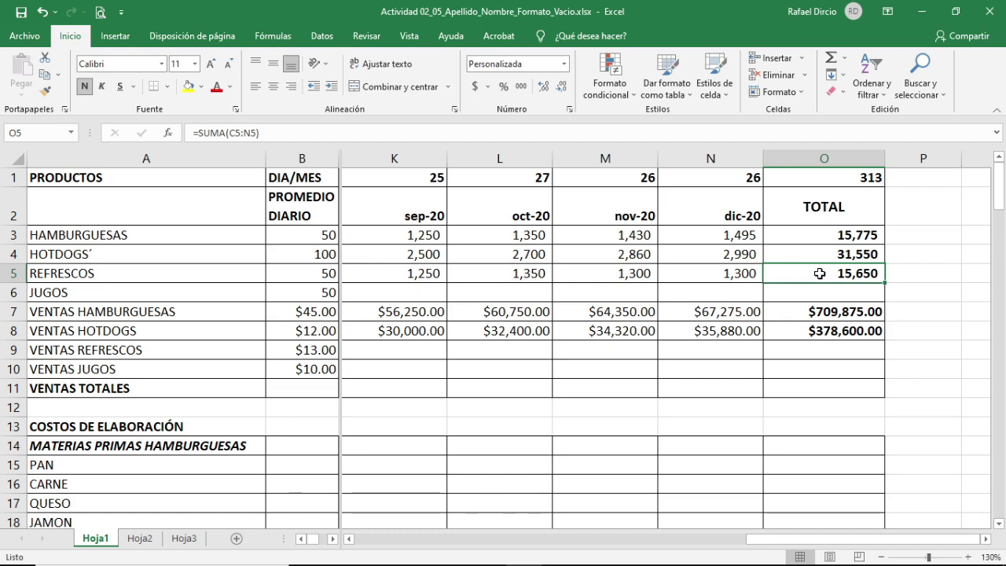
pyautogui.click(749, 271)
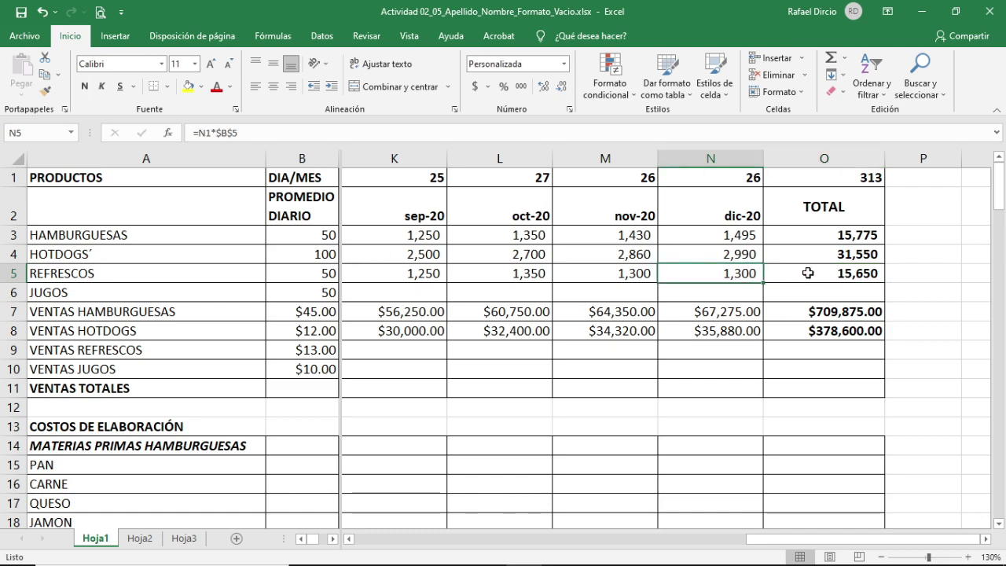
pyautogui.click(807, 273)
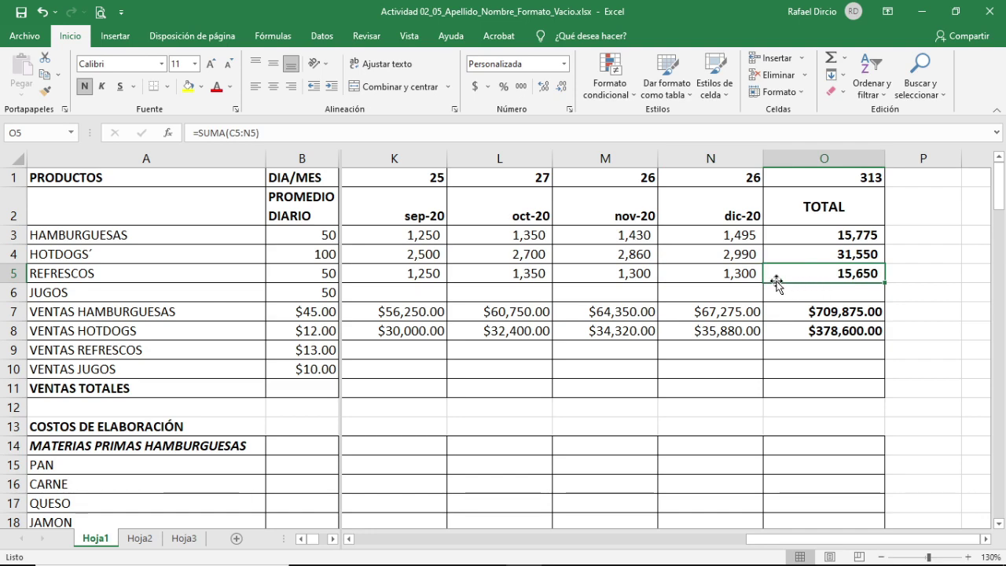
# Step: Multiply the February REFRESCOS formula in D5 by 1.1, the same factor the HOTDOGS row uses for that month
pyautogui.press('Left')
pyautogui.press('Left')
pyautogui.press('Left')
pyautogui.press('Left')
pyautogui.press('Left')
pyautogui.press('Left')
pyautogui.press('Left')
pyautogui.press('Left')
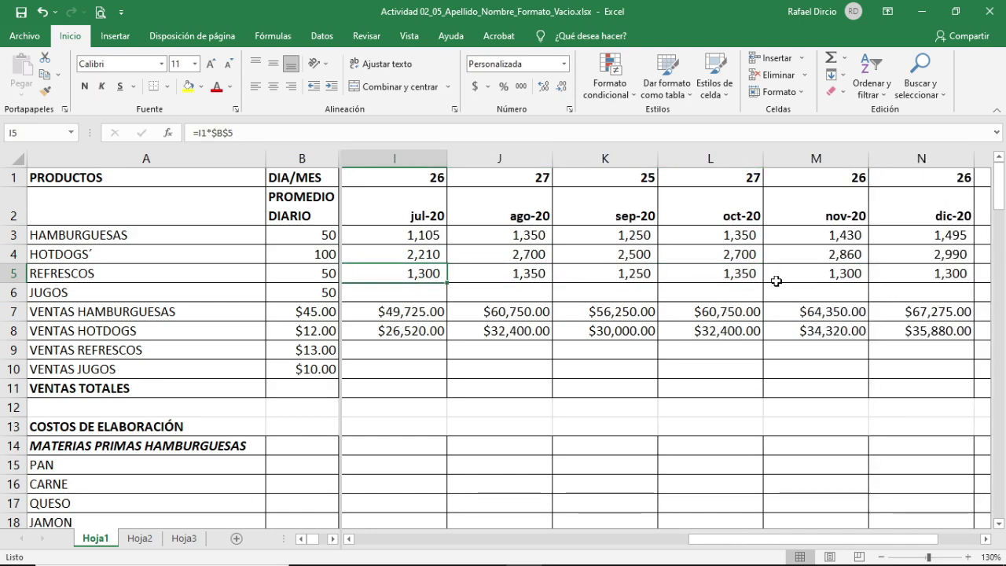
pyautogui.press('Left')
pyautogui.press('Left')
pyautogui.press('Left')
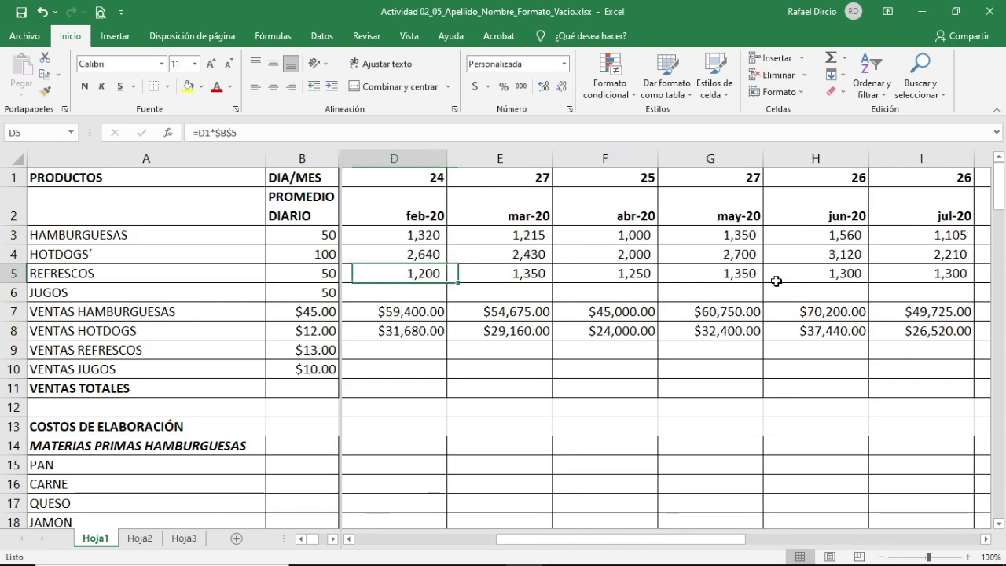
pyautogui.press('Left')
pyautogui.press('Left')
pyautogui.press('Right')
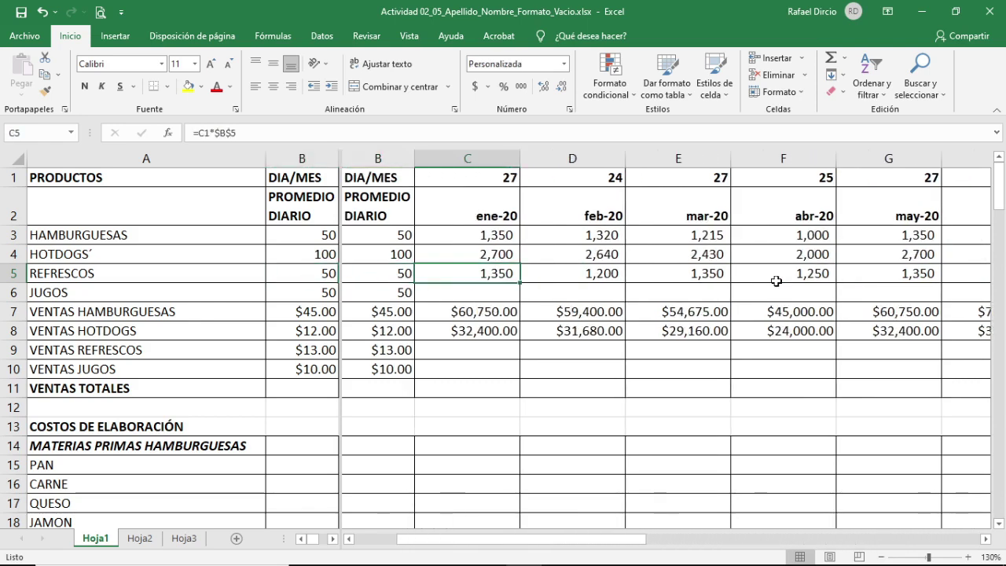
pyautogui.press('Right')
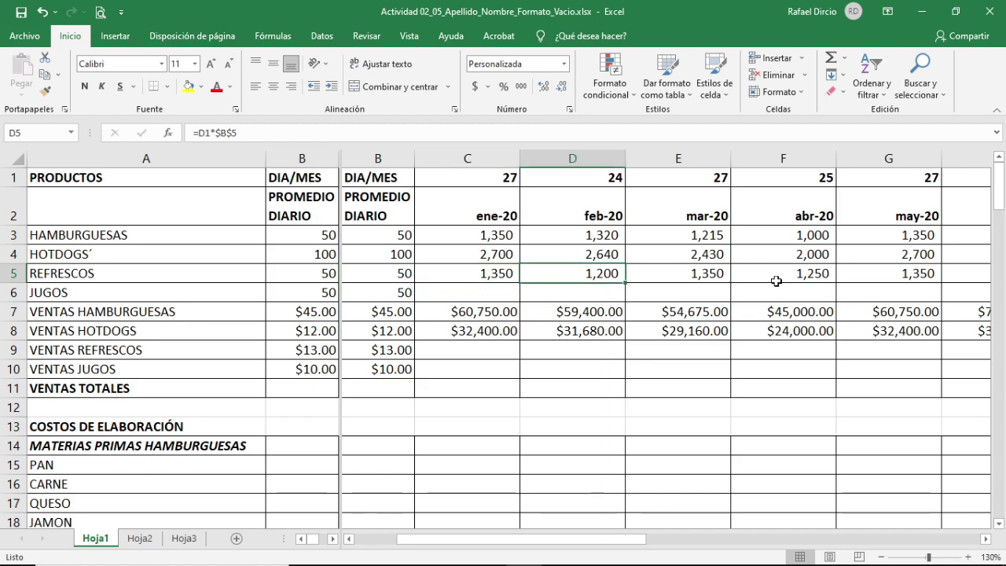
pyautogui.press('Up')
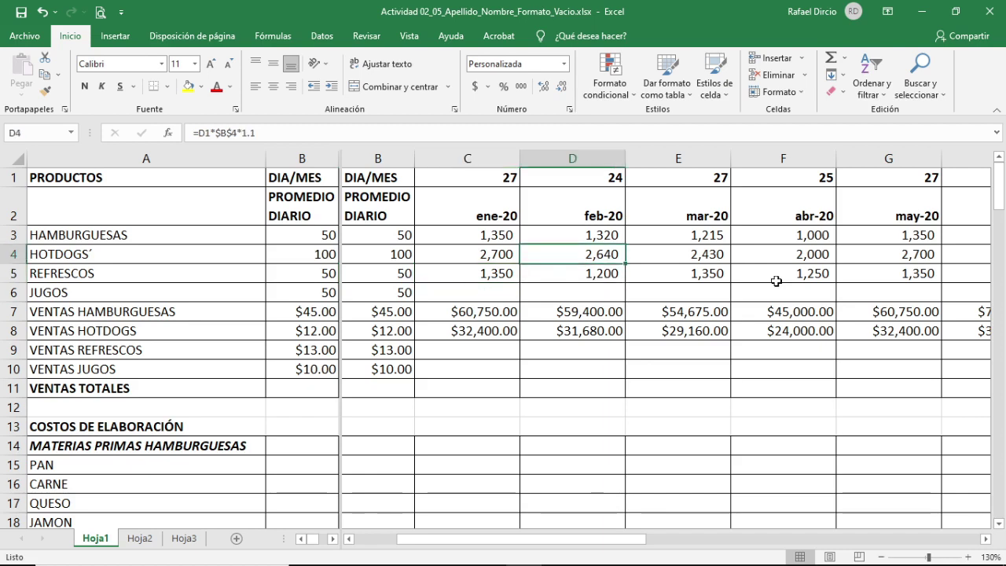
pyautogui.press('Down')
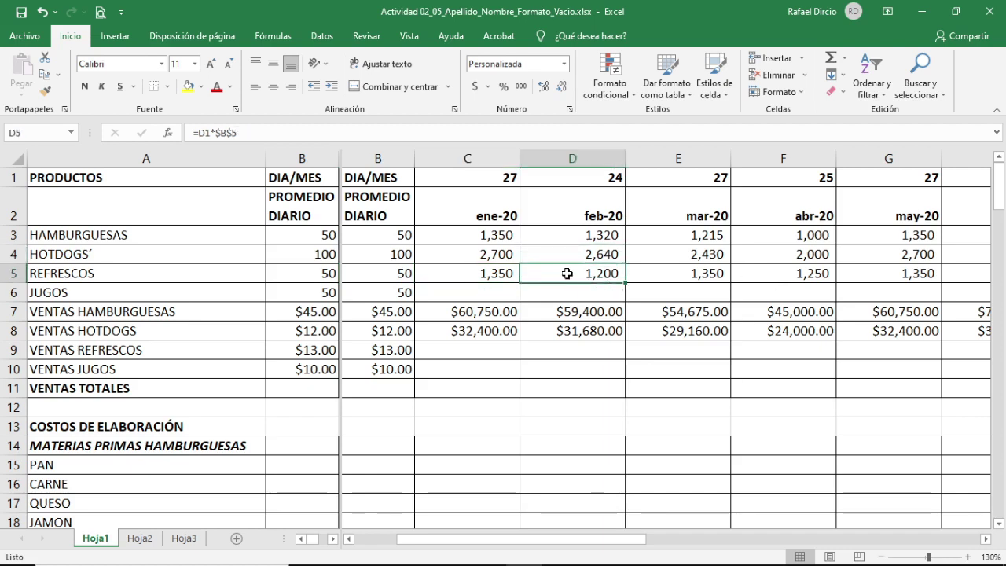
pyautogui.click(268, 135)
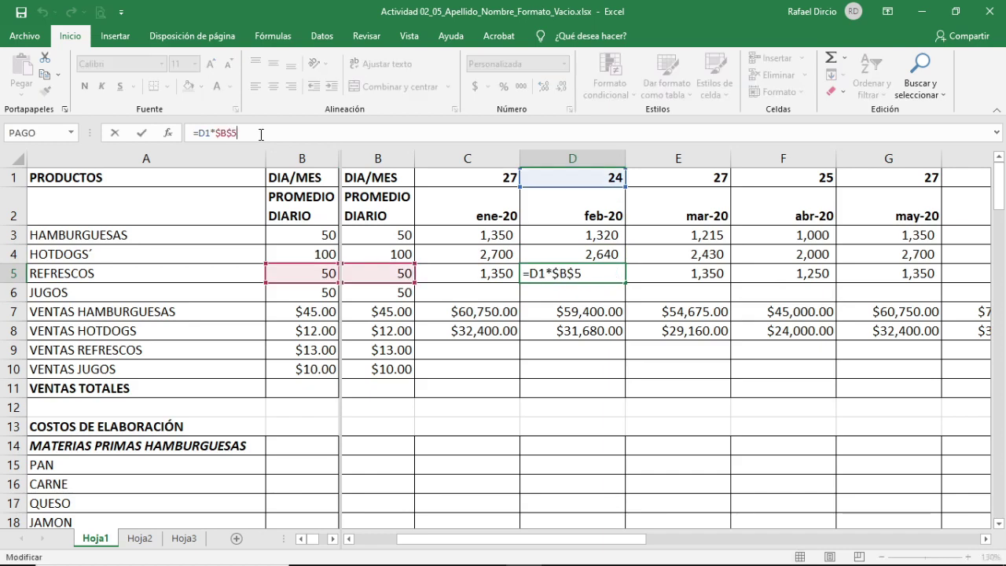
pyautogui.write('*1.1')
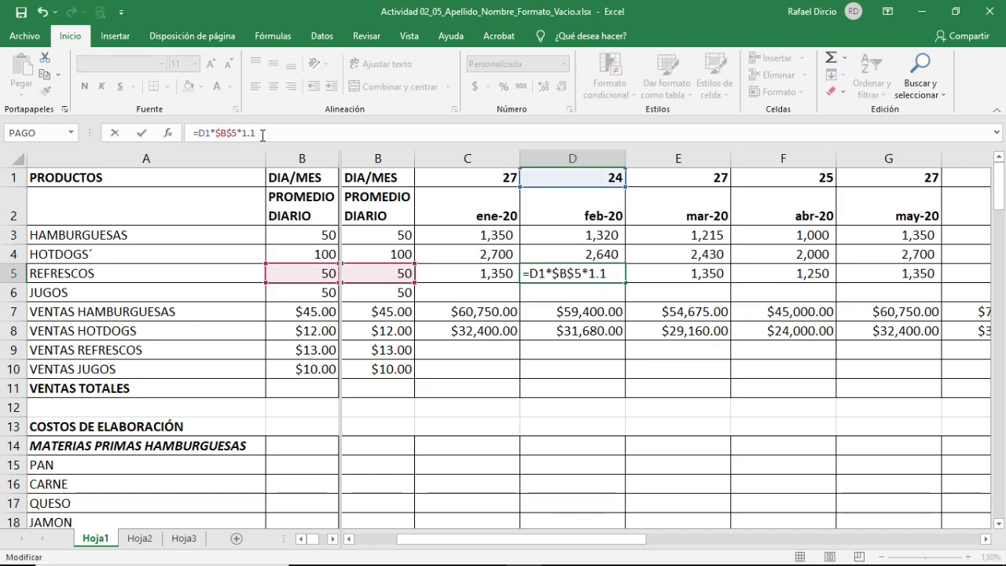
pyautogui.press('Return')
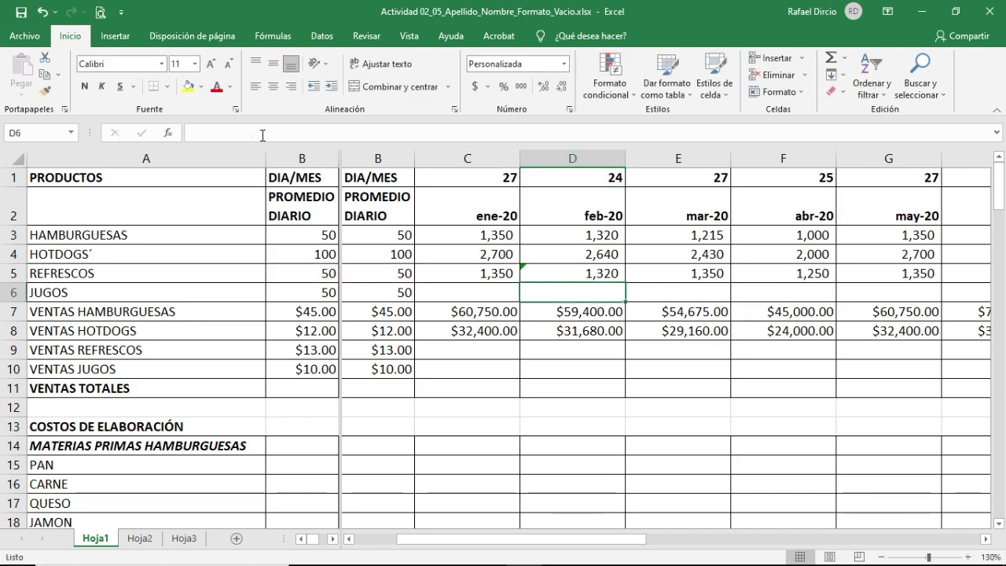
# Step: Check the March HOTDOGS factor in E4 and multiply the March REFRESCOS formula in E5 by 0.9
pyautogui.press('Up')
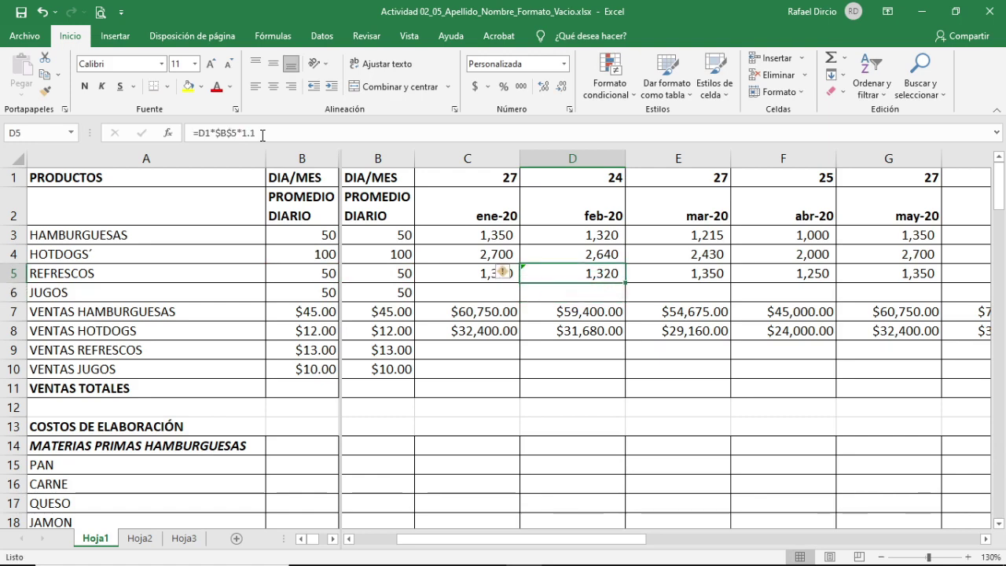
pyautogui.press('Right')
pyautogui.press('Up')
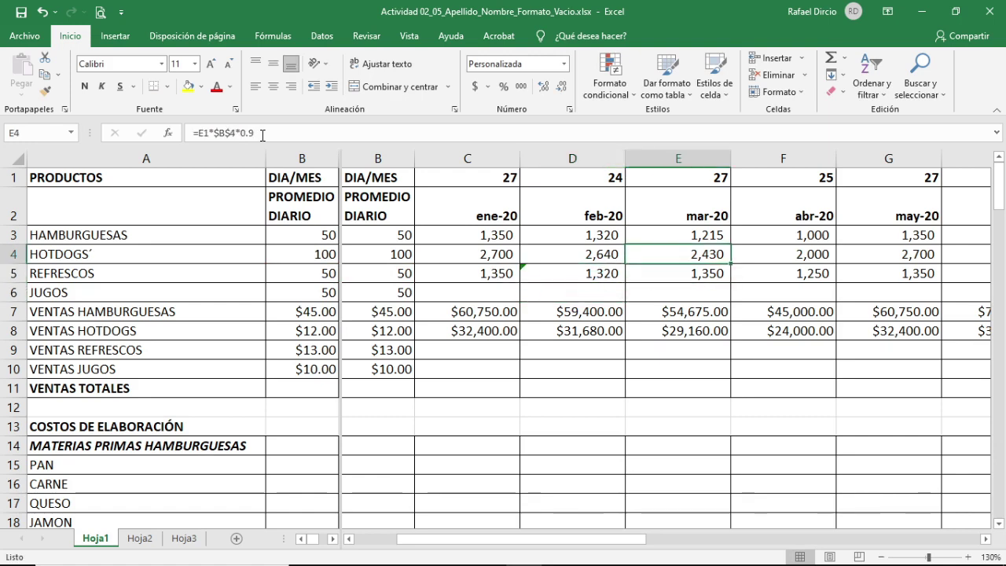
pyautogui.press('Down')
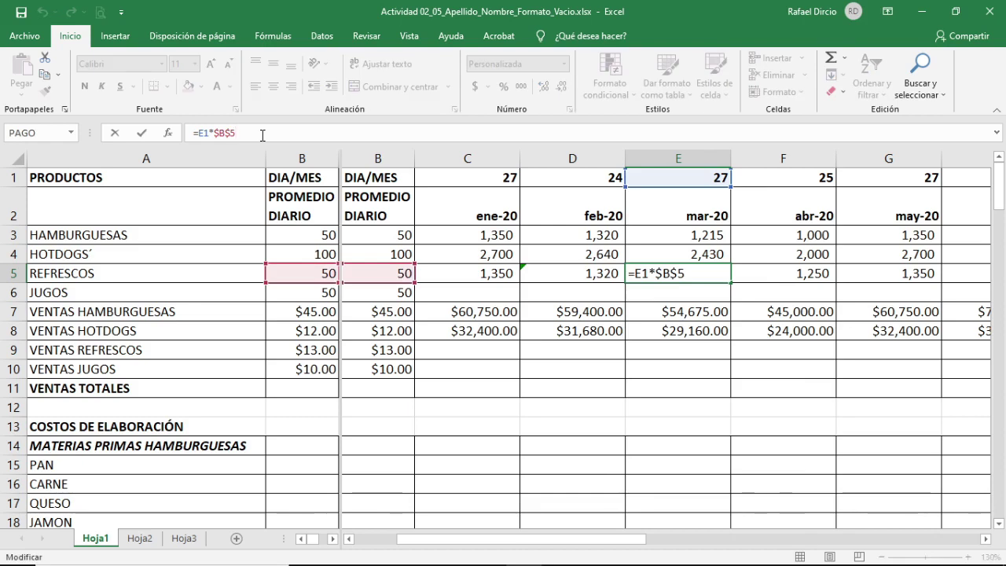
pyautogui.write('*0.9')
pyautogui.press('Return')
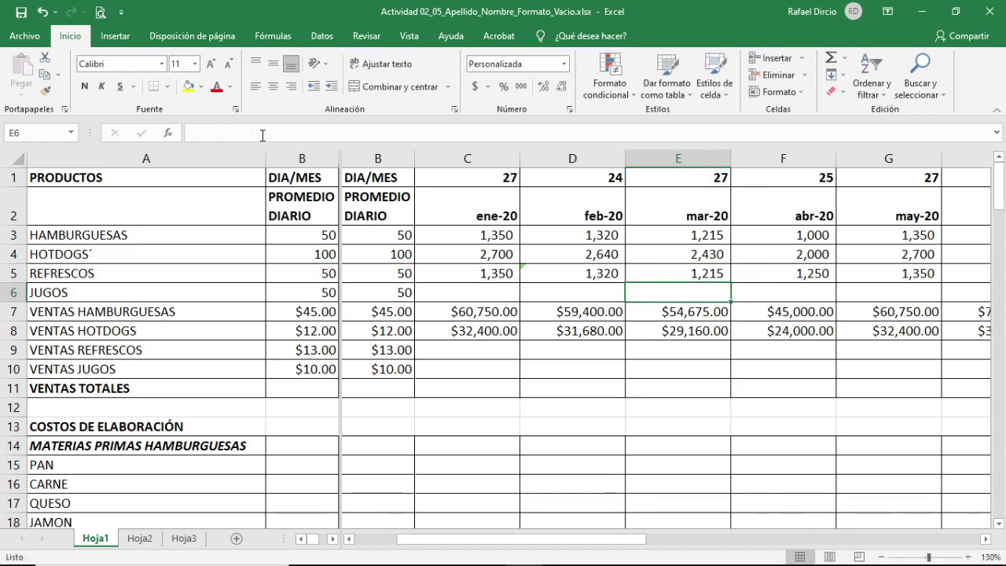
# Step: Multiply the April REFRESCOS formula in F5 by 0.8
pyautogui.press('Up')
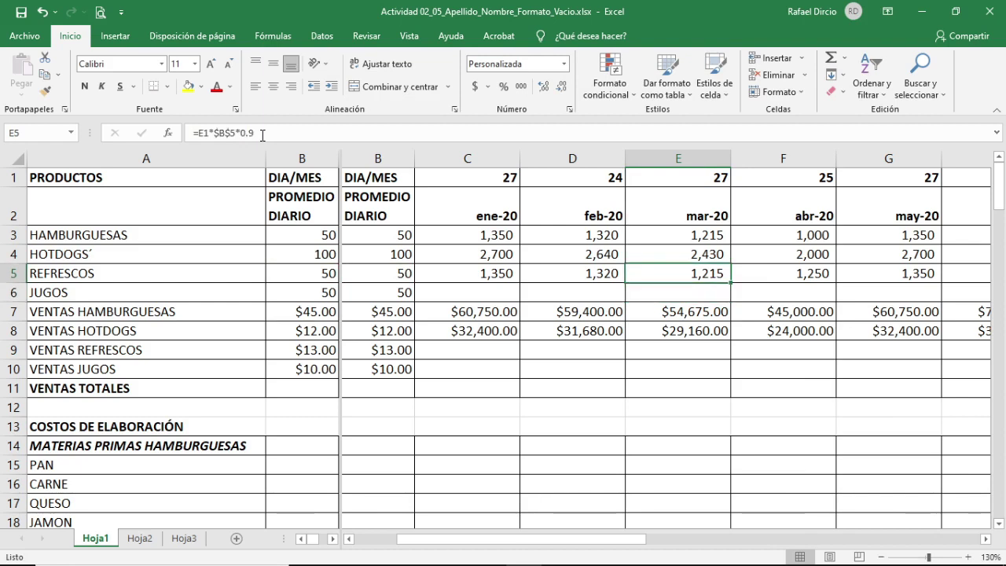
pyautogui.press('Right')
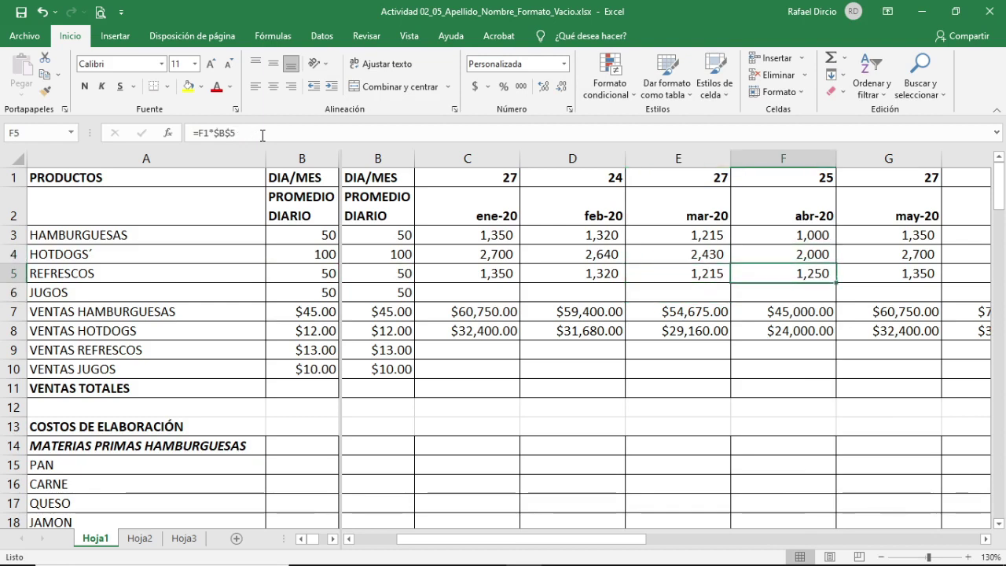
pyautogui.click(263, 135)
pyautogui.write('*0.8')
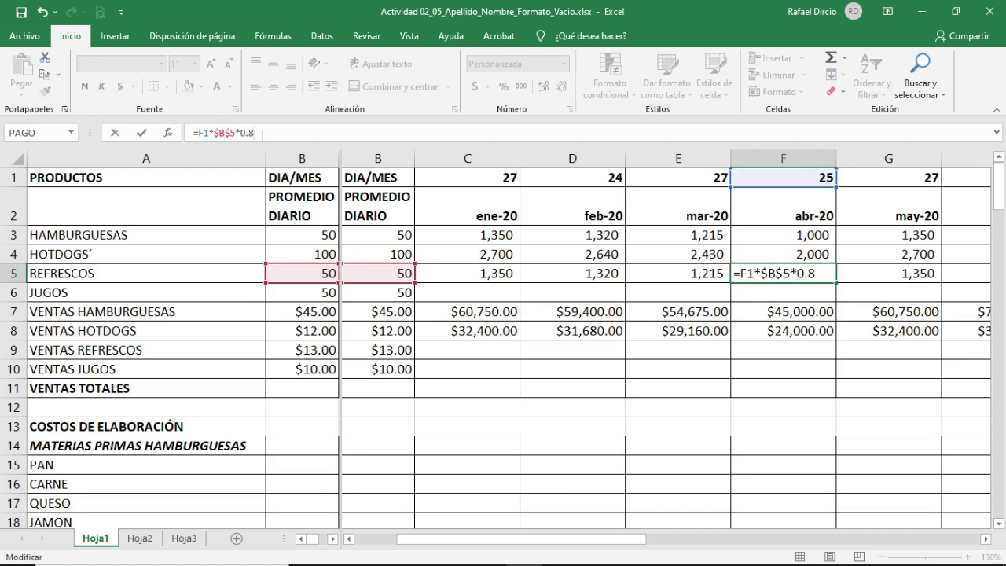
pyautogui.press('Return')
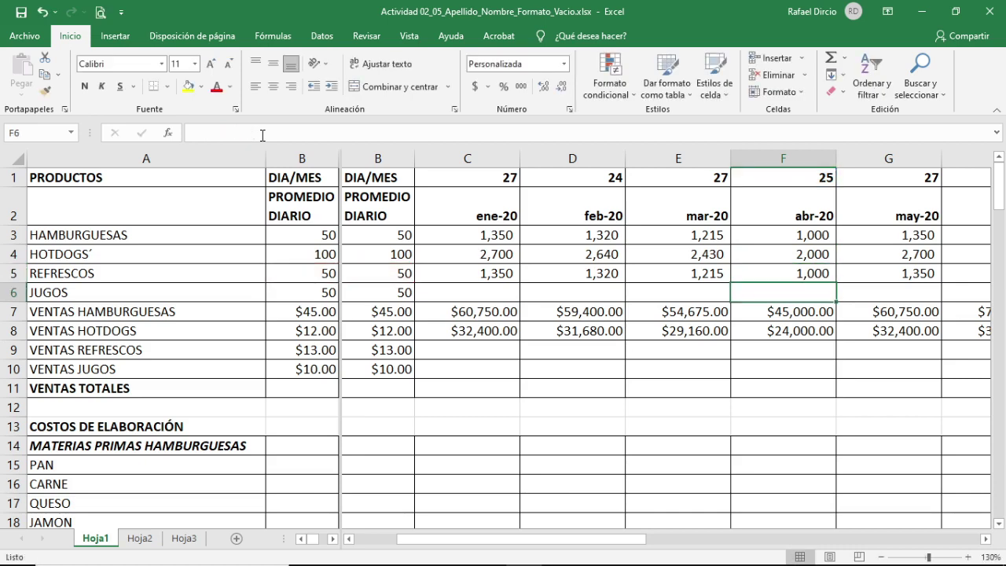
# Step: Check the May HOTDOGS formula in G4 for an adjustment factor that the REFRESCOS row would also need
pyautogui.press('Up')
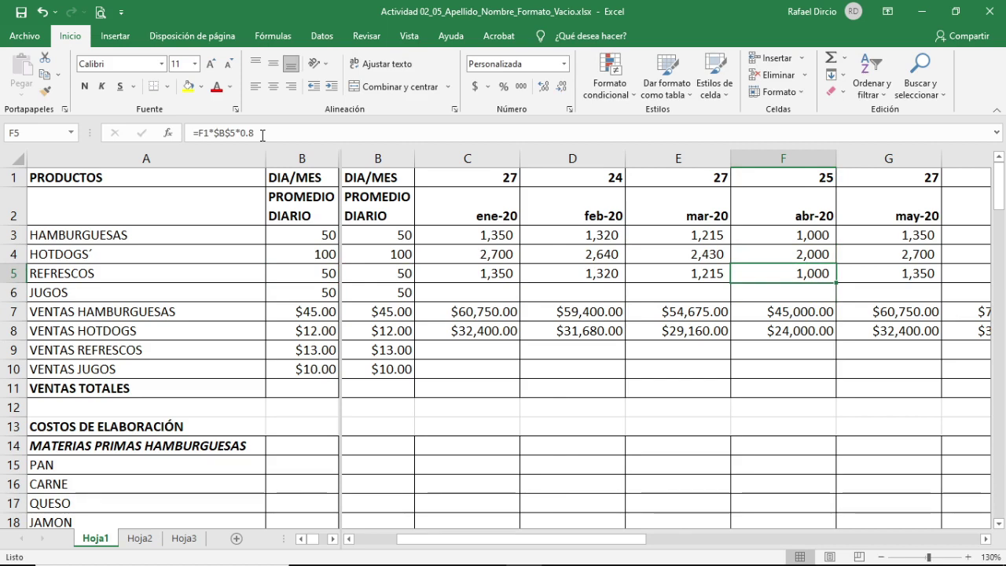
pyautogui.press('Right')
pyautogui.press('Right')
pyautogui.press('Left')
pyautogui.press('Left')
pyautogui.press('Left')
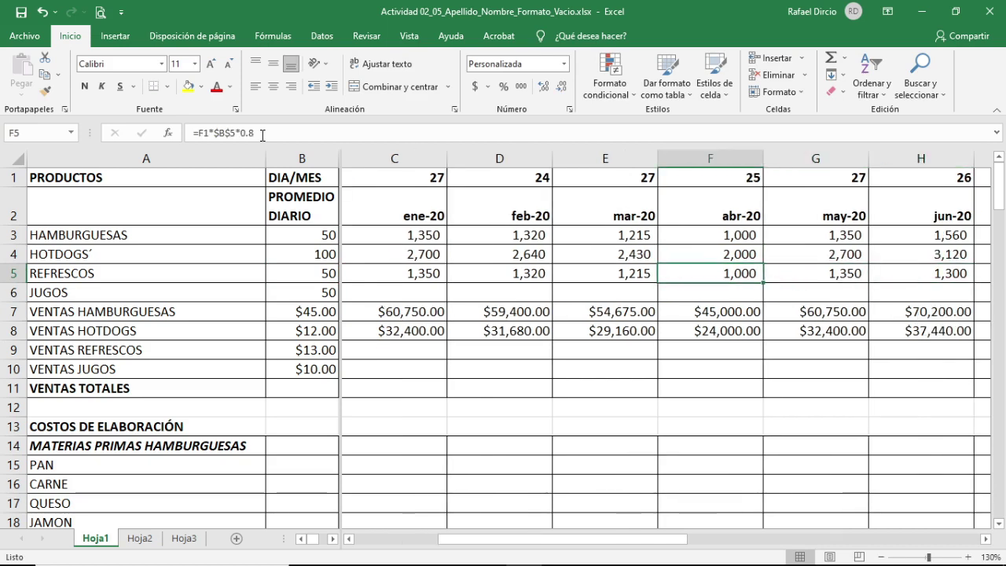
pyautogui.press('Right')
pyautogui.press('Right')
pyautogui.press('Up')
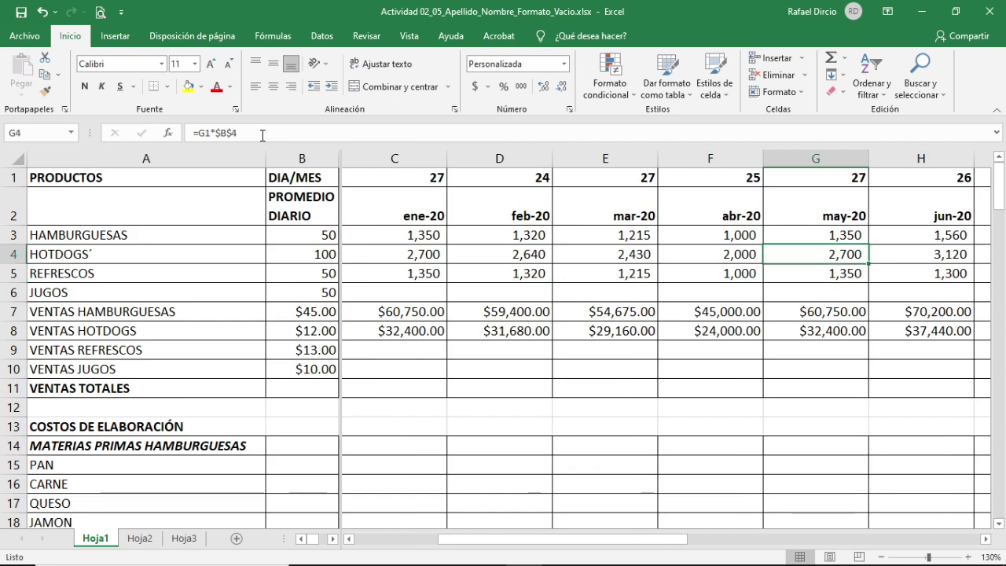
pyautogui.press('Down')
pyautogui.press('Right')
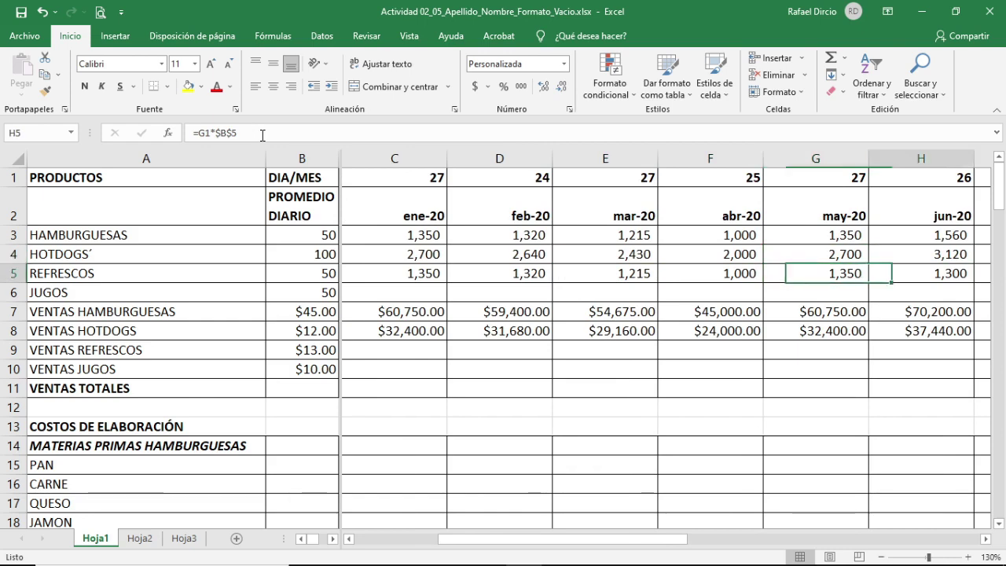
# Step: Check the June HOTDOGS factor in H4 and multiply the June REFRESCOS formula in H5 by 1.2
pyautogui.press('Right')
pyautogui.press('Right')
pyautogui.press('Left')
pyautogui.press('Left')
pyautogui.press('Left')
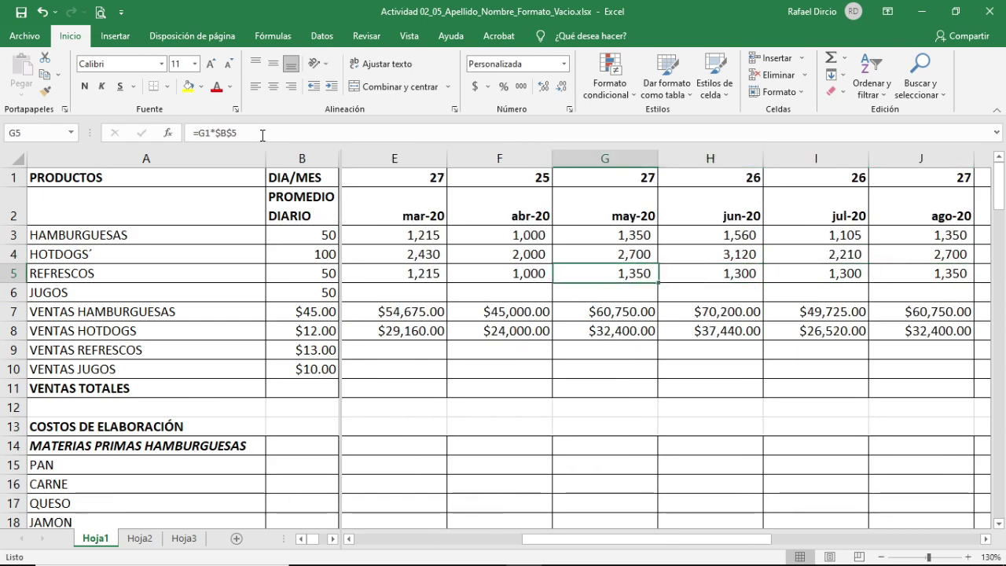
pyautogui.press('Right')
pyautogui.press('Up')
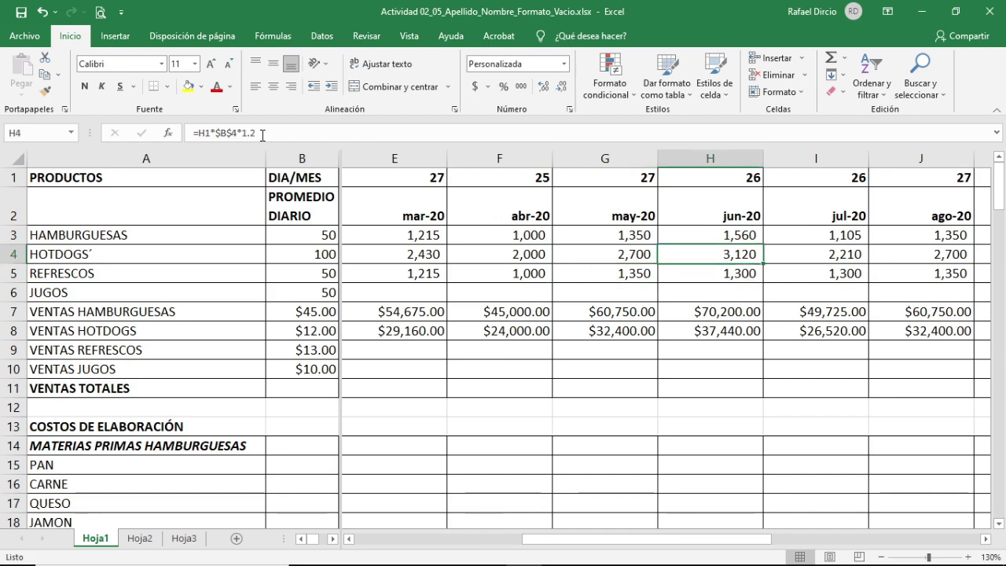
pyautogui.press('Down')
pyautogui.click(264, 134)
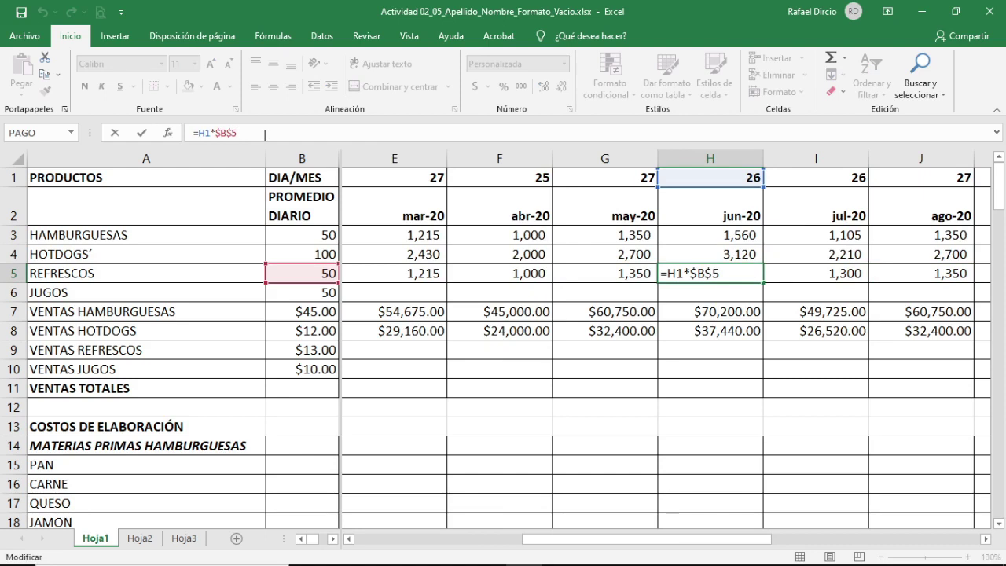
pyautogui.write('*1.')
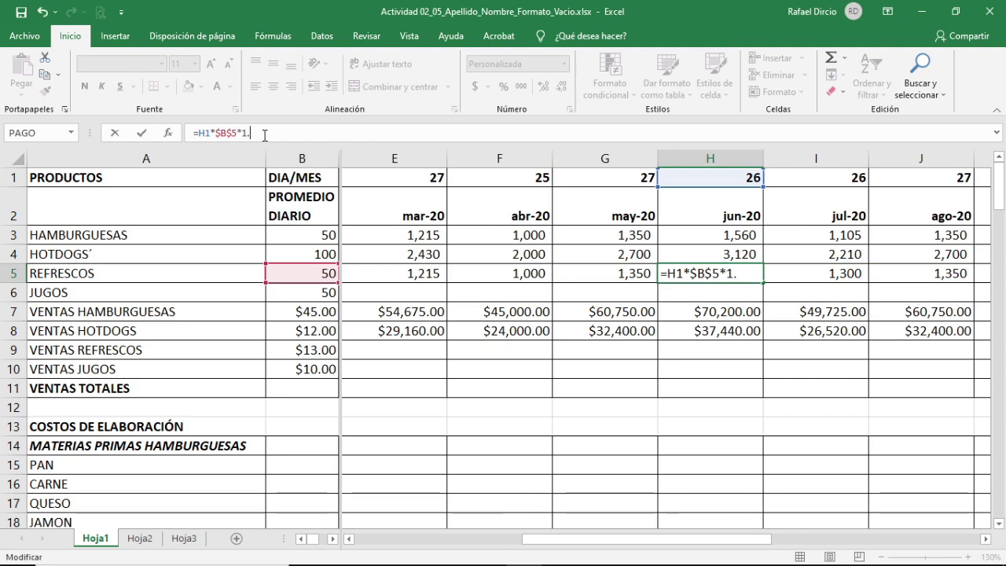
pyautogui.write('2')
pyautogui.press('Return')
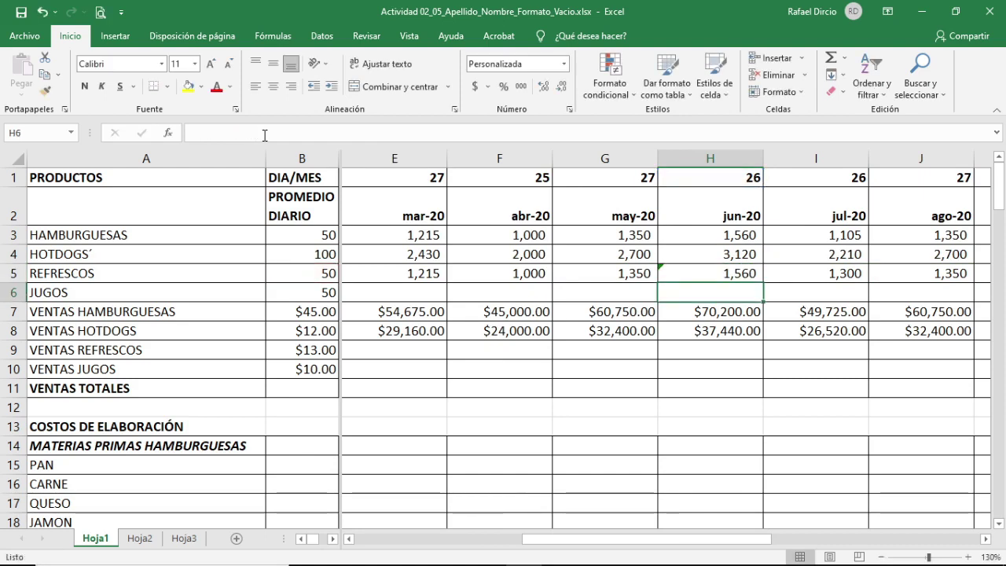
pyautogui.press('Up')
pyautogui.press('Right')
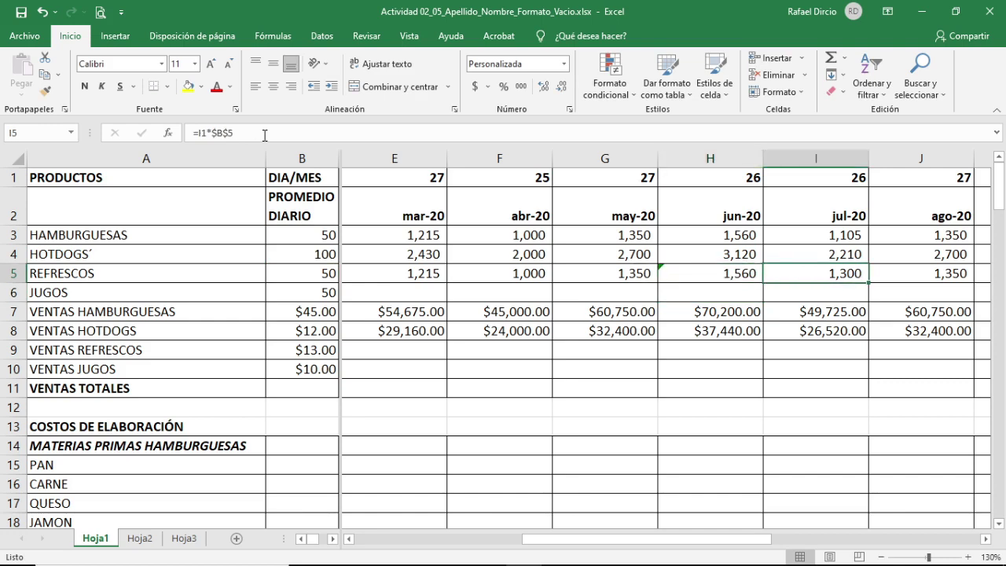
# Step: Check the July HOTDOGS factor in I4 and multiply the July REFRESCOS formula in I5 by 0.85
pyautogui.press('Up')
pyautogui.press('Down')
pyautogui.click(266, 133)
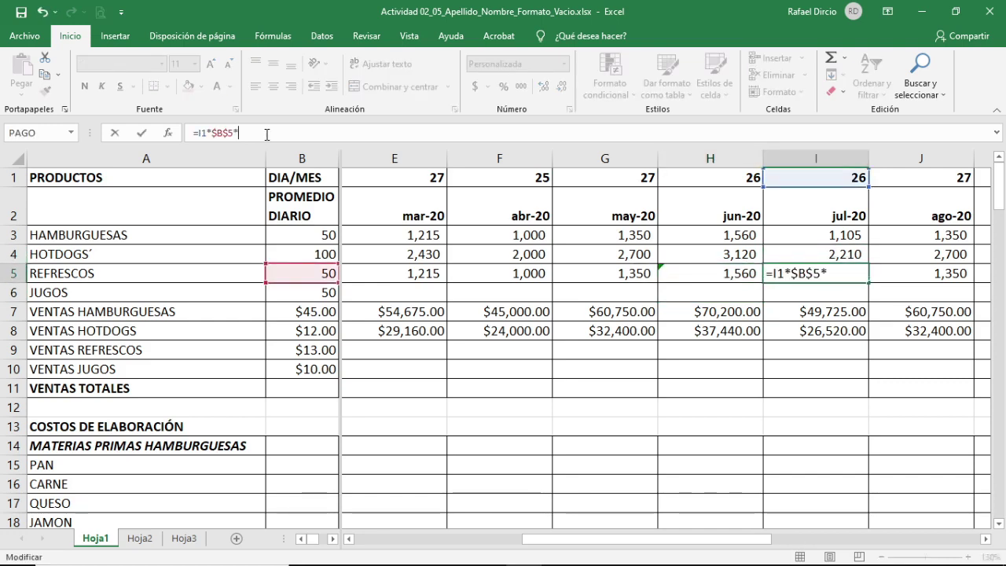
pyautogui.write('*.85')
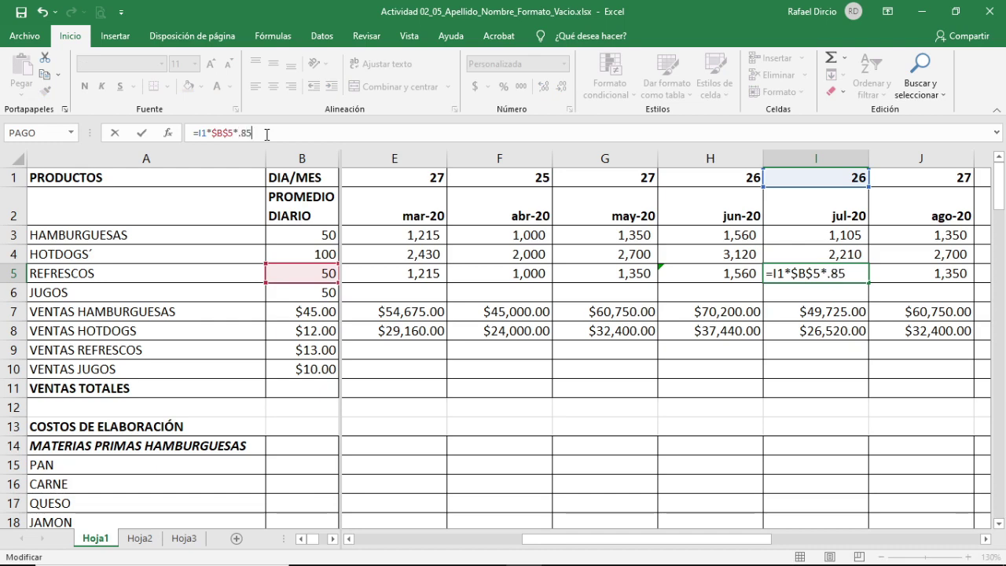
pyautogui.press('Return')
pyautogui.press('Up')
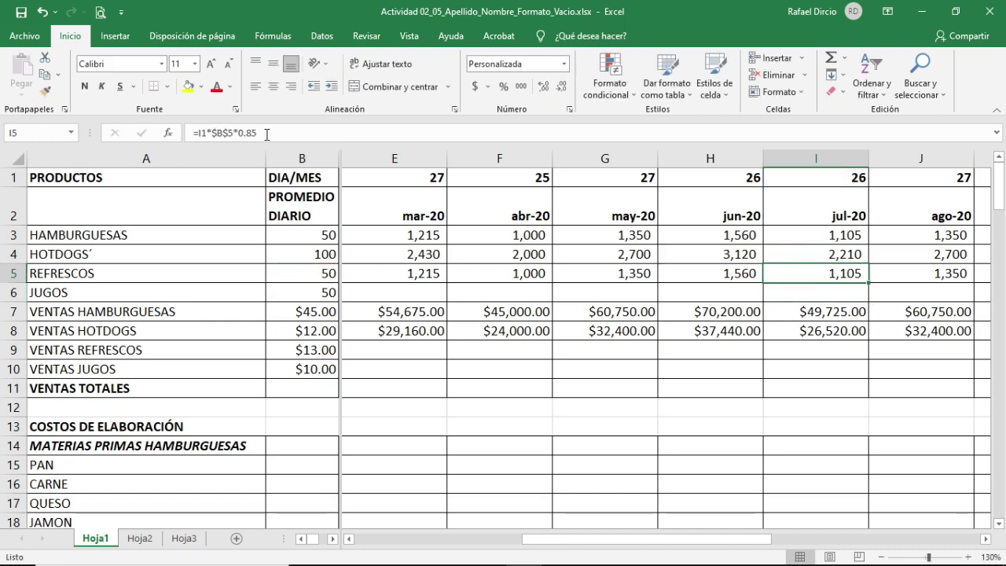
# Step: Go past the August to October REFRESCOS formulas and multiply the November formula in M5 by 1.1
pyautogui.press('Right')
pyautogui.press('Right')
pyautogui.press('Left')
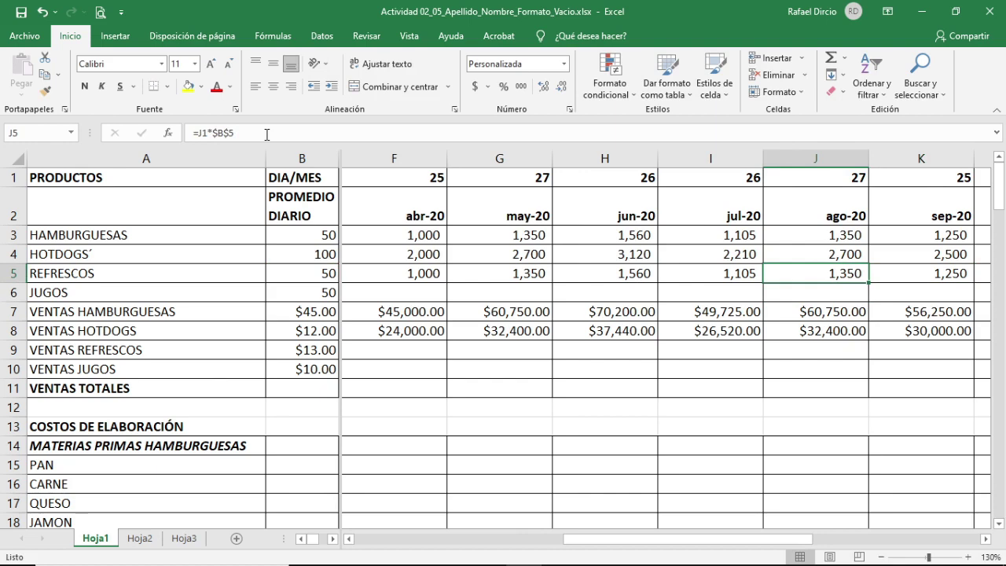
pyautogui.press('Right')
pyautogui.press('Right')
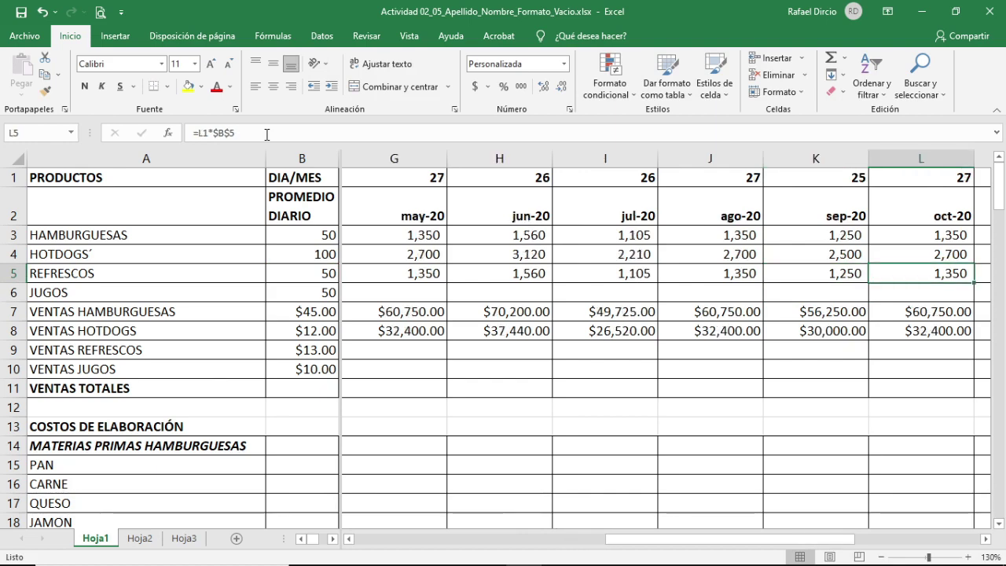
pyautogui.press('Right')
pyautogui.press('Right')
pyautogui.press('Right')
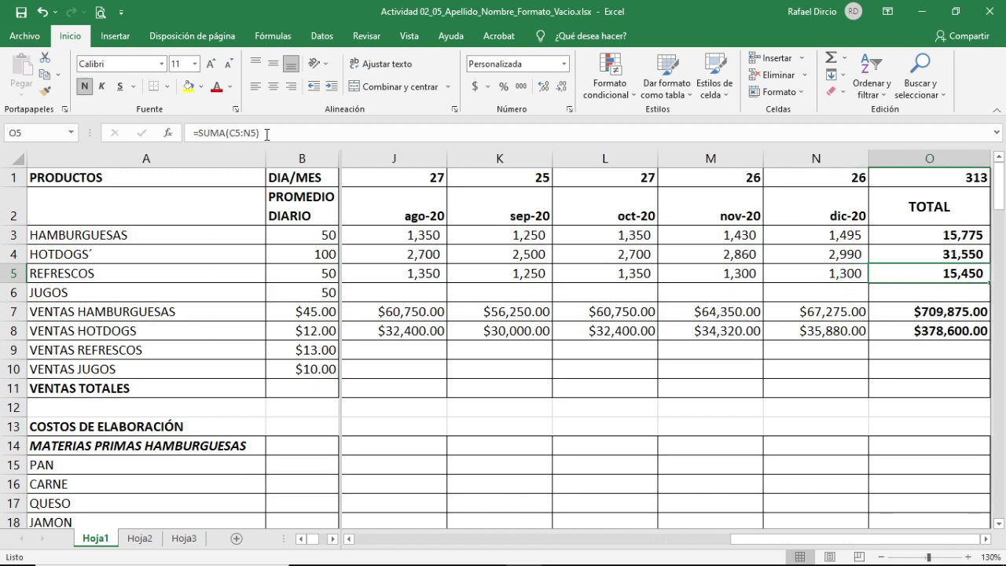
pyautogui.press('Left')
pyautogui.press('Left')
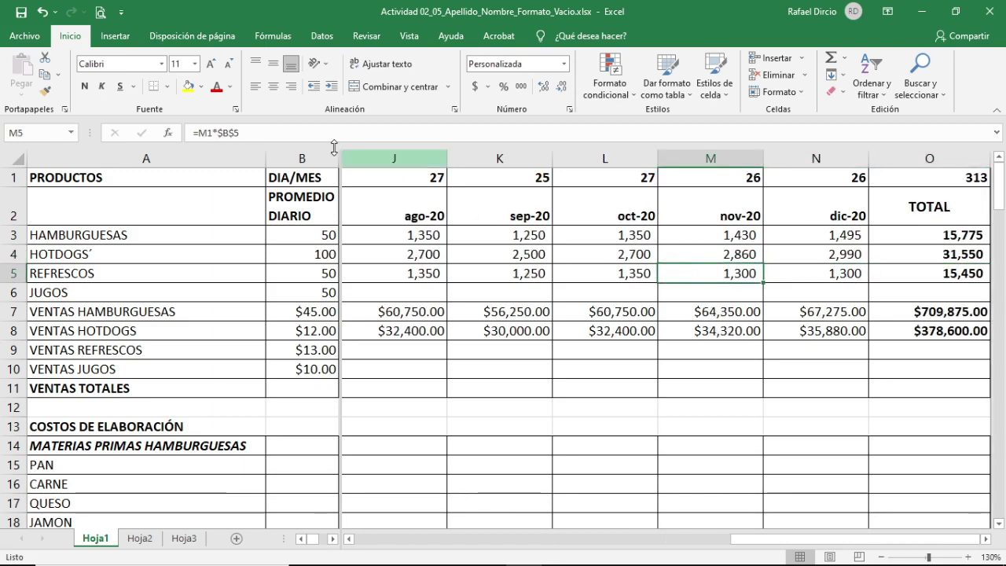
pyautogui.click(265, 133)
pyautogui.write('*')
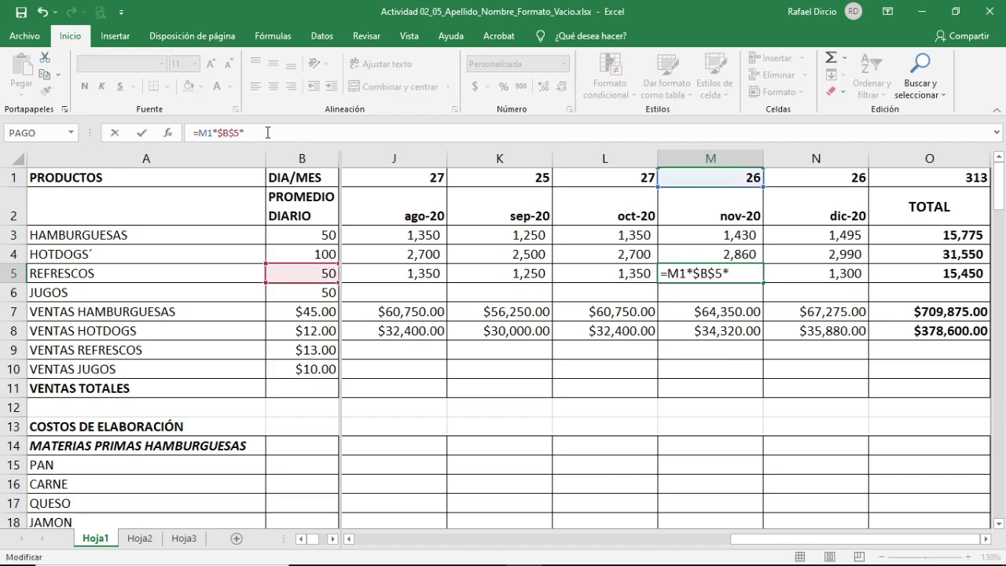
pyautogui.write('1.1')
pyautogui.press('Return')
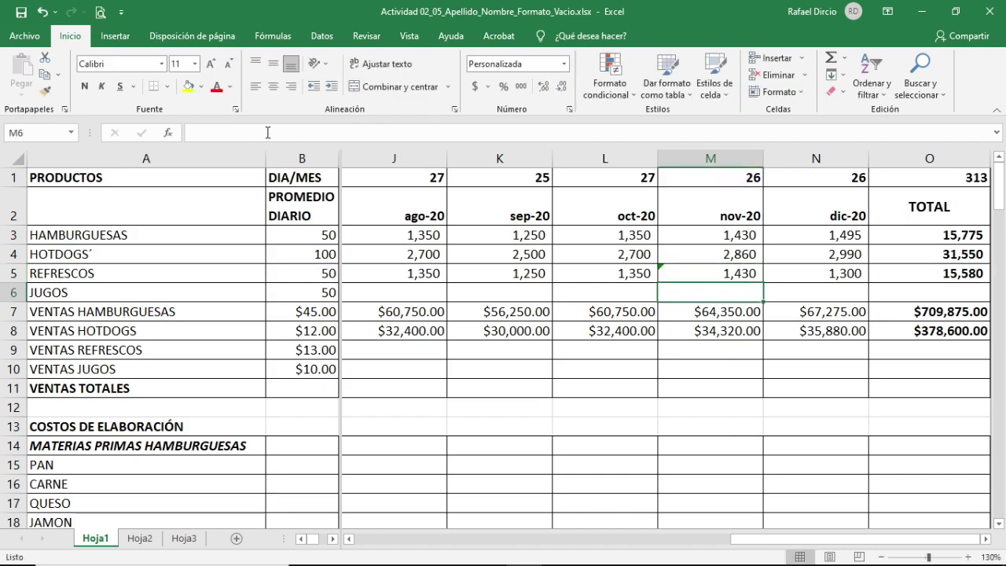
# Step: Check the December HOTDOGS factor in N4 and multiply the December REFRESCOS formula in N5 by 1.15
pyautogui.press('Up')
pyautogui.press('Right')
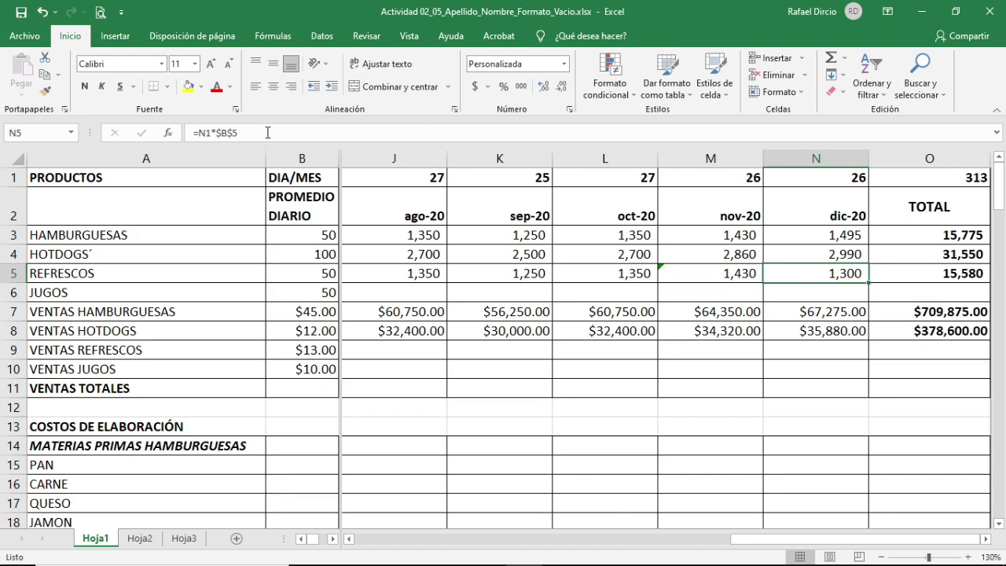
pyautogui.press('Up')
pyautogui.press('Down')
pyautogui.click(267, 133)
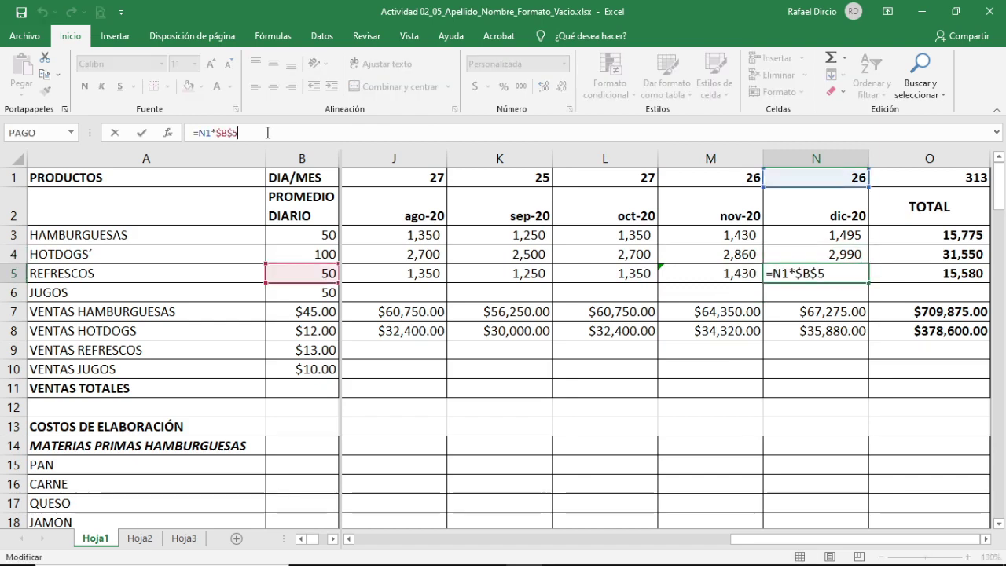
pyautogui.write('*1.15')
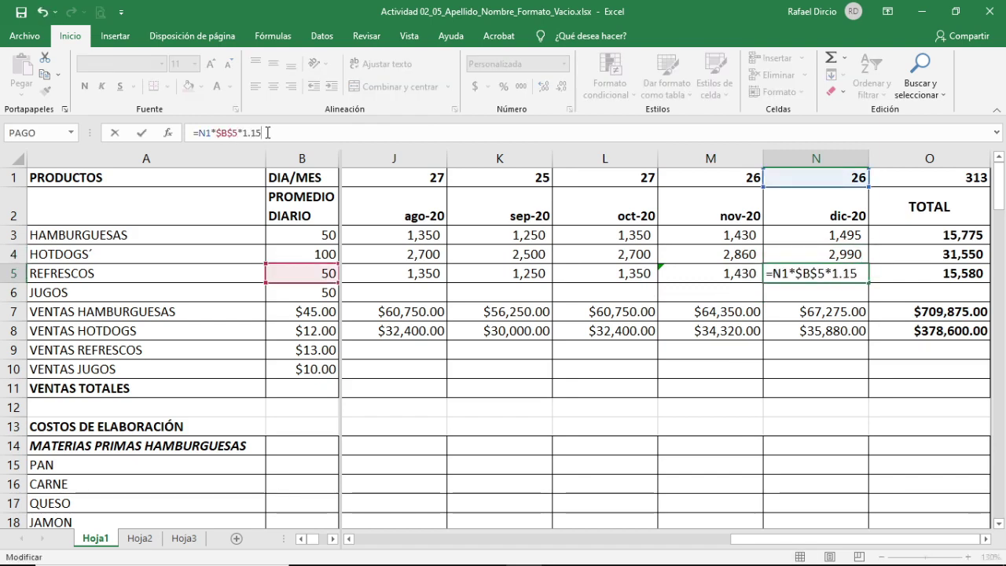
pyautogui.press('Return')
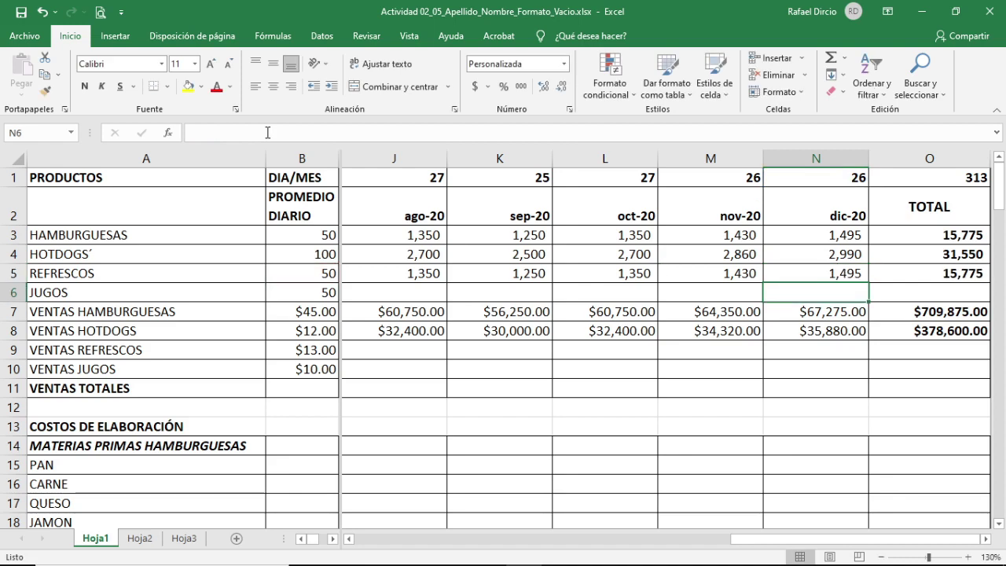
# Step: Review the annual REFRESCOS total formula in O5 and the still empty JUGOS total beneath it
pyautogui.press('Up')
pyautogui.press('Right')
pyautogui.press('Right')
pyautogui.press('Right')
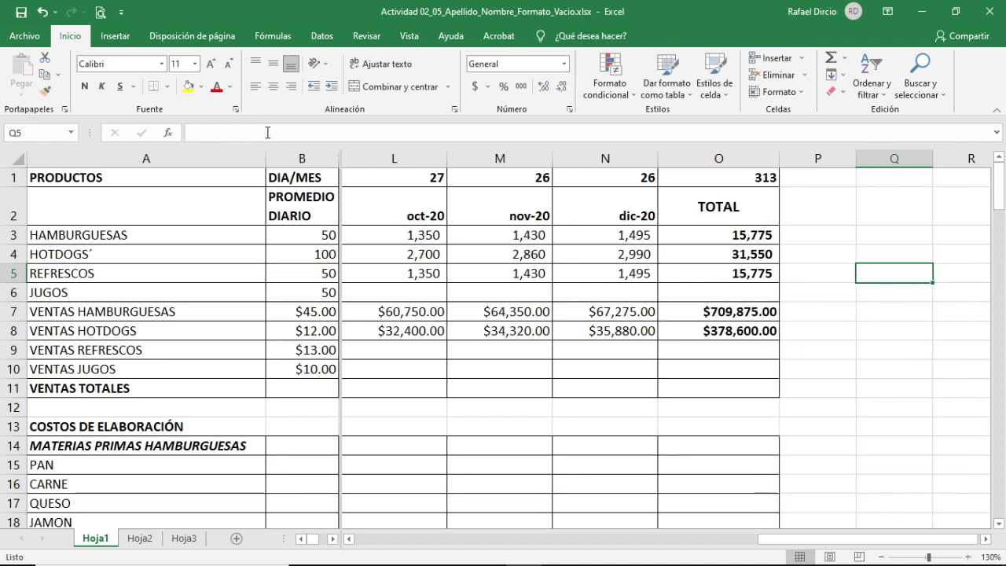
pyautogui.press('Left')
pyautogui.press('Left')
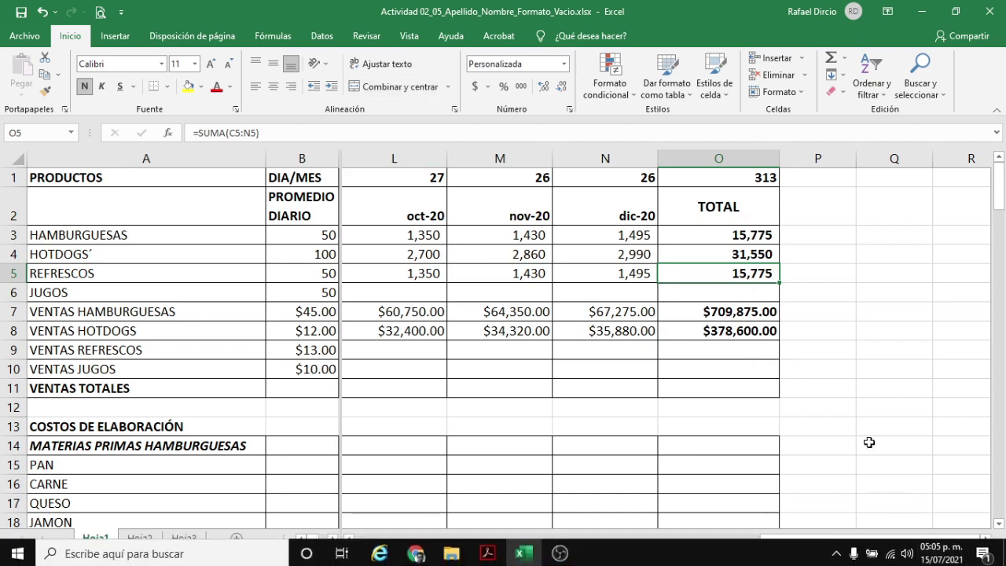
pyautogui.click(697, 292)
pyautogui.click(701, 272)
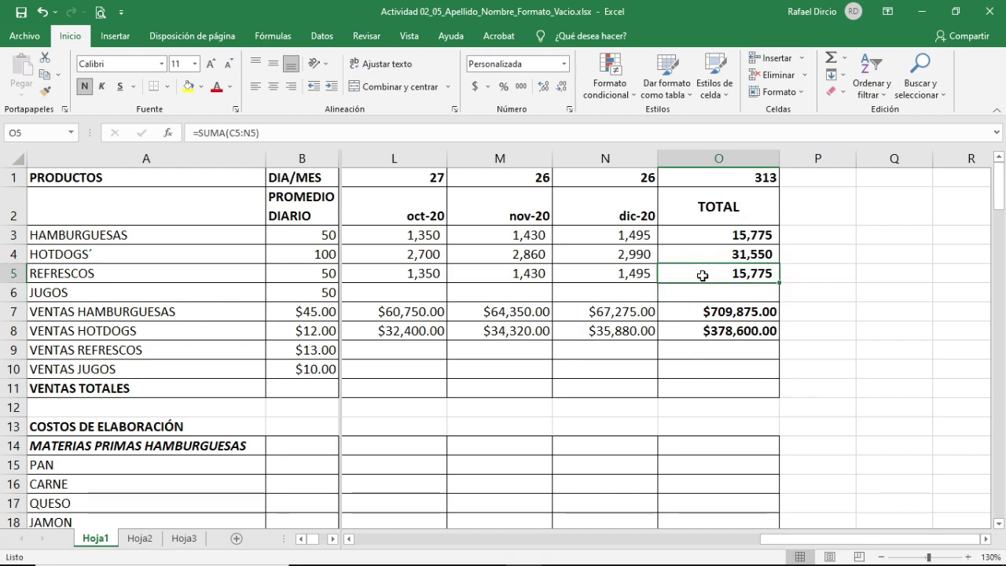
pyautogui.click(709, 293)
pyautogui.click(711, 271)
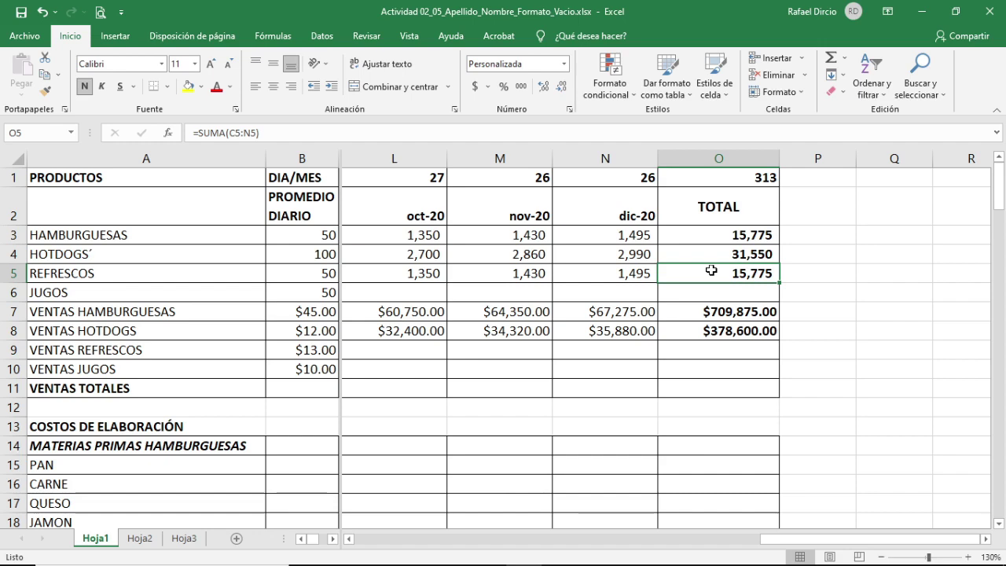
pyautogui.press('Down')
pyautogui.click(711, 270)
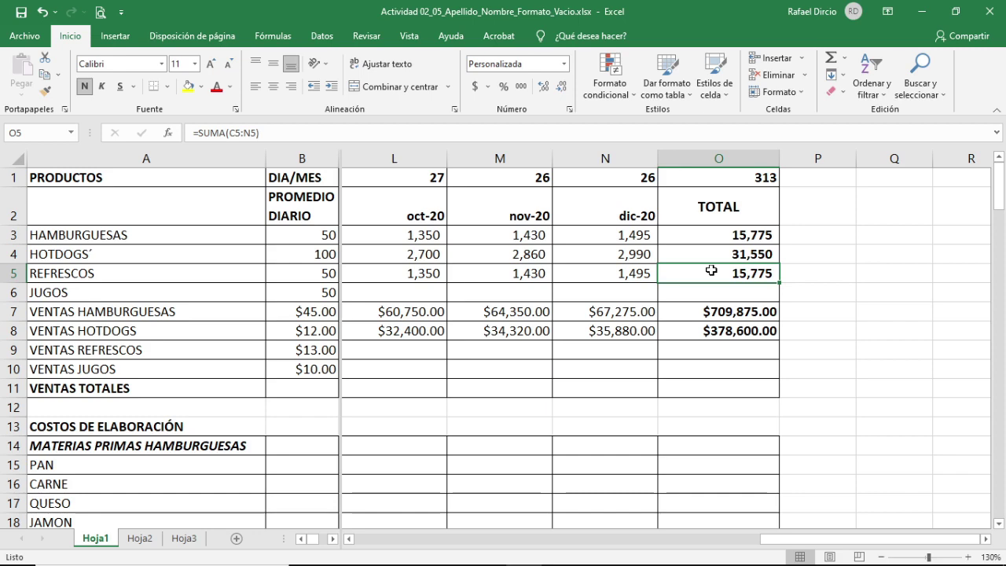
# Step: Enter the January VENTAS REFRESCOS formula =C5*$B$9 in C9, multiplying the monthly quantity by the fixed unit price
pyautogui.press('Down')
pyautogui.press('Down')
pyautogui.press('Down')
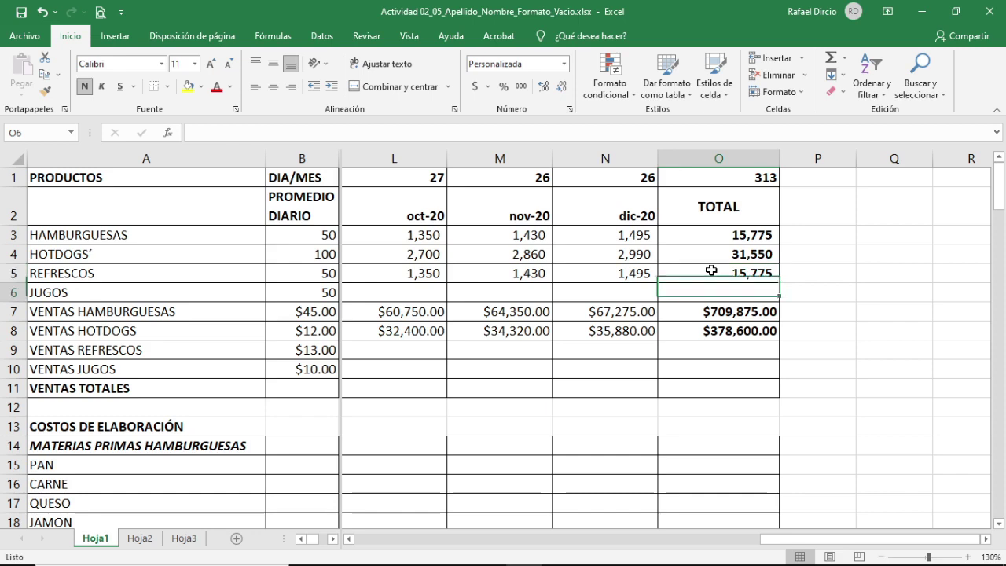
pyautogui.press('Down')
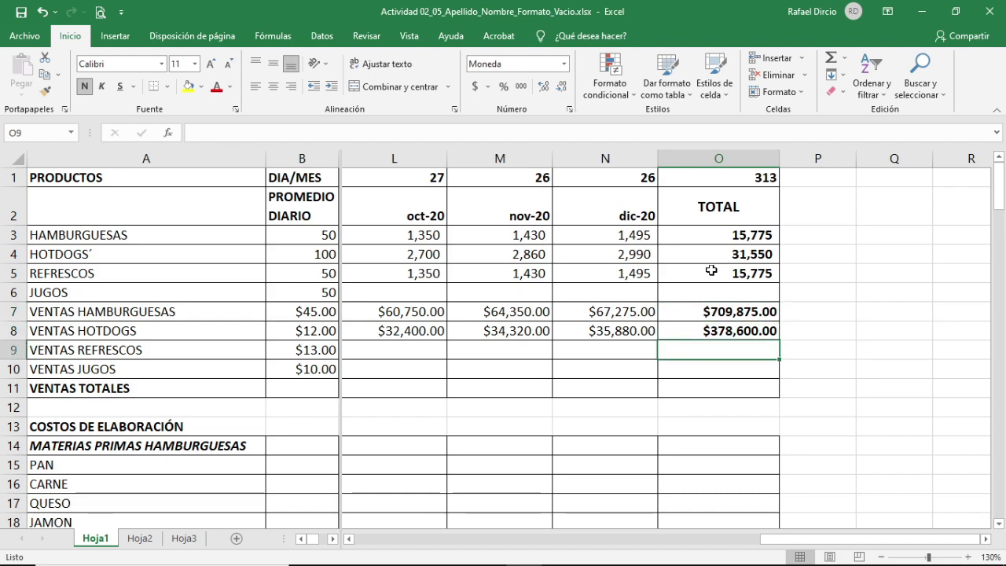
pyautogui.press('Left')
pyautogui.press('Left')
pyautogui.press('Left')
pyautogui.press('Left')
pyautogui.press('Left')
pyautogui.press('Left')
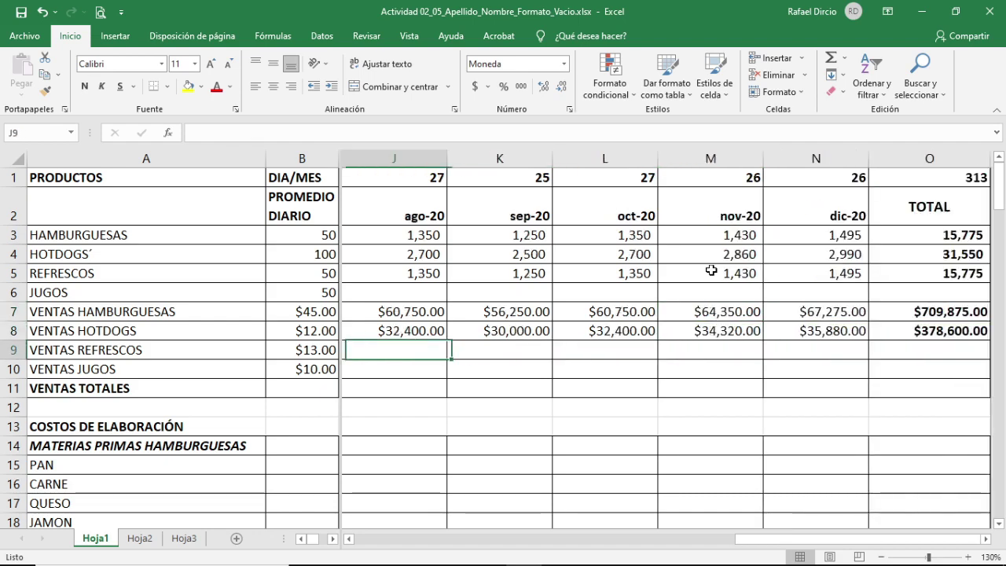
pyautogui.press('Left')
pyautogui.press('Left')
pyautogui.press('Left')
pyautogui.press('Left')
pyautogui.press('Left')
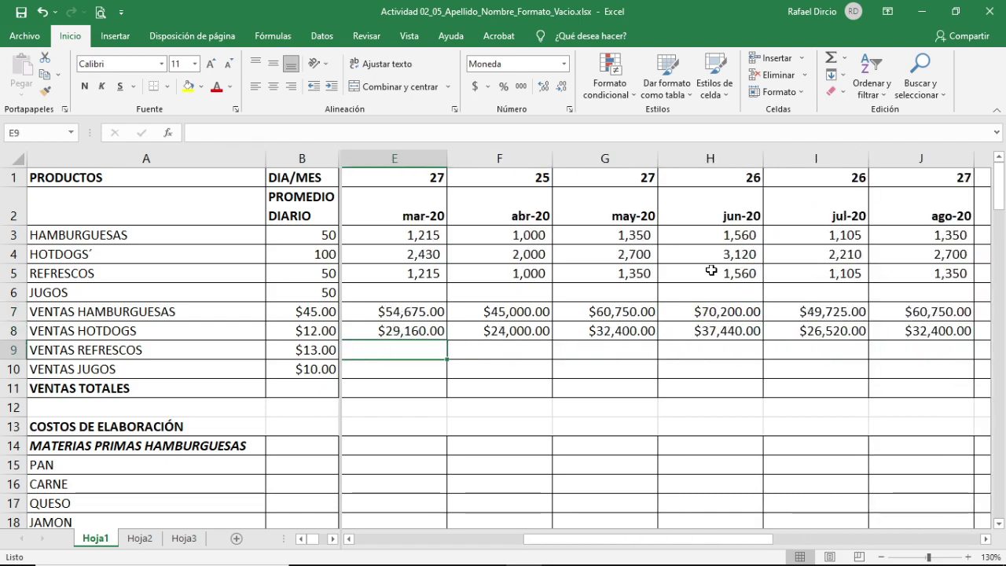
pyautogui.press('Left')
pyautogui.press('Left')
pyautogui.press('Right')
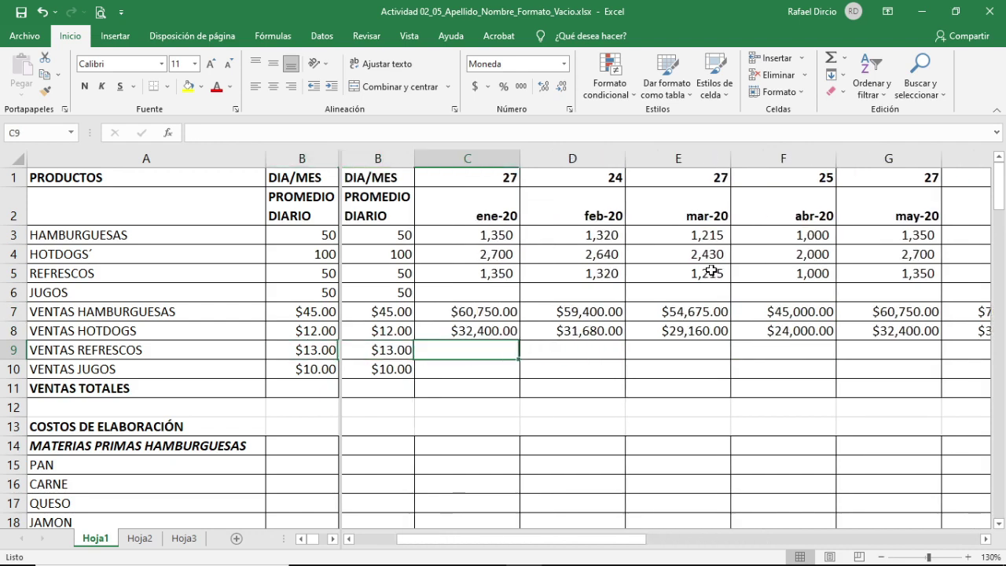
pyautogui.write('=')
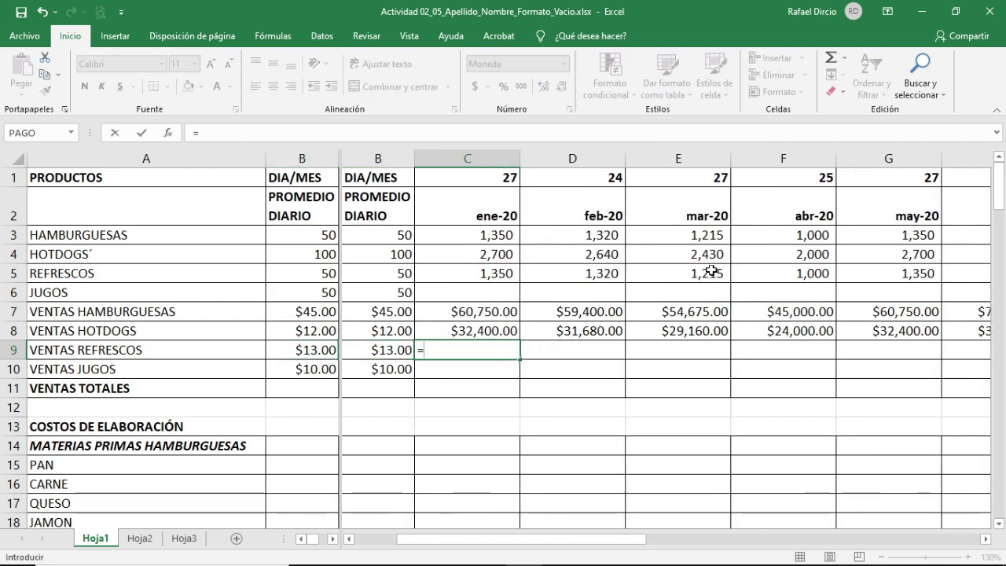
pyautogui.press('Up')
pyautogui.press('Up')
pyautogui.press('Up')
pyautogui.press('Up')
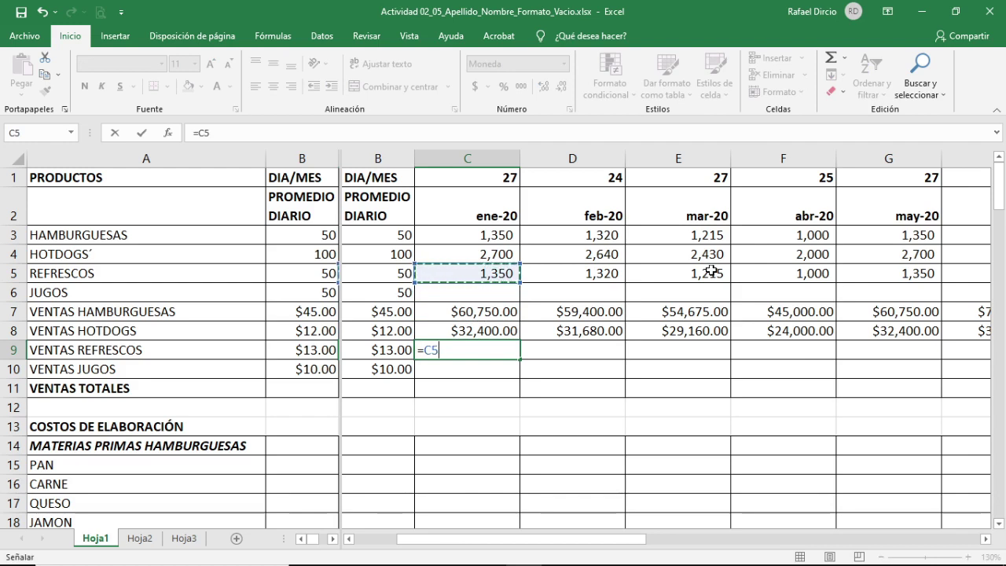
pyautogui.write('*')
pyautogui.press('Left')
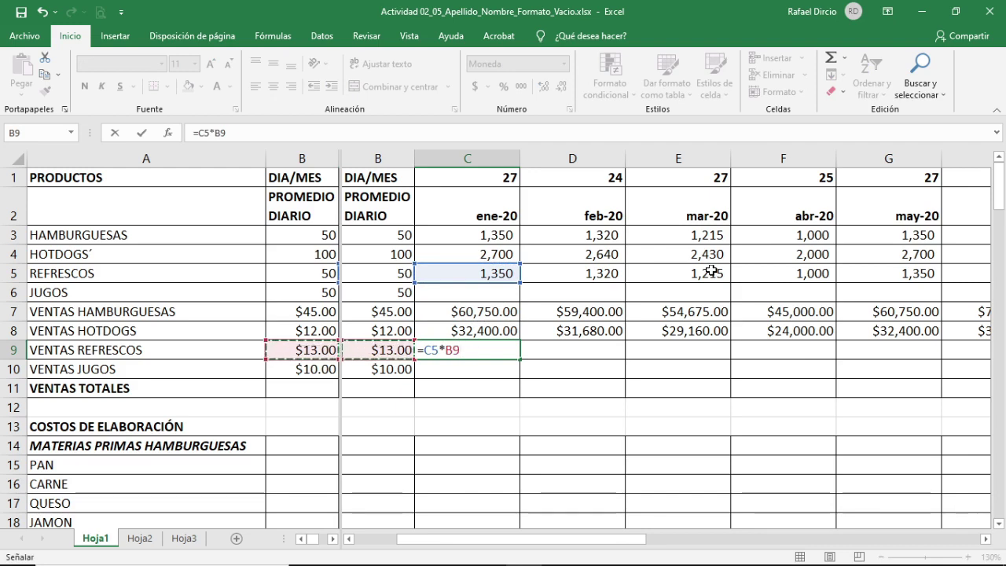
pyautogui.press('F4')
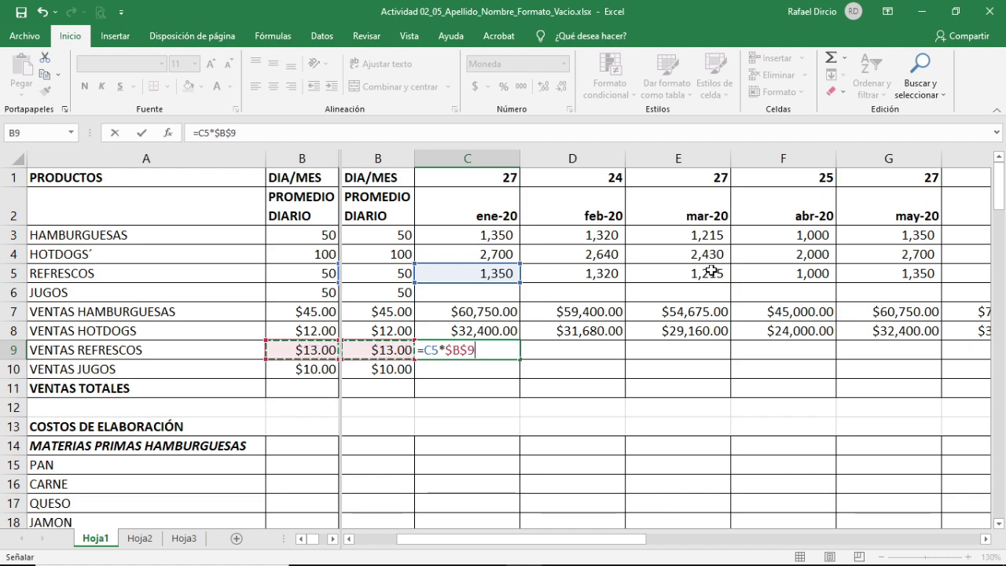
pyautogui.press('Return')
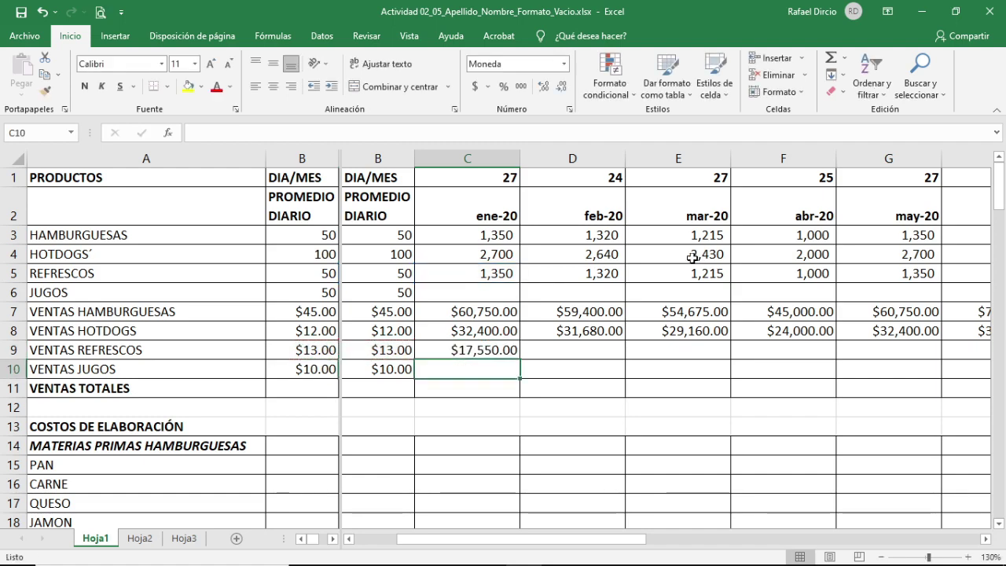
# Step: Fill the VENTAS REFRESCOS formula from C9 through December in N9 and copy the annual total formula from O8 into O9
pyautogui.click(479, 350)
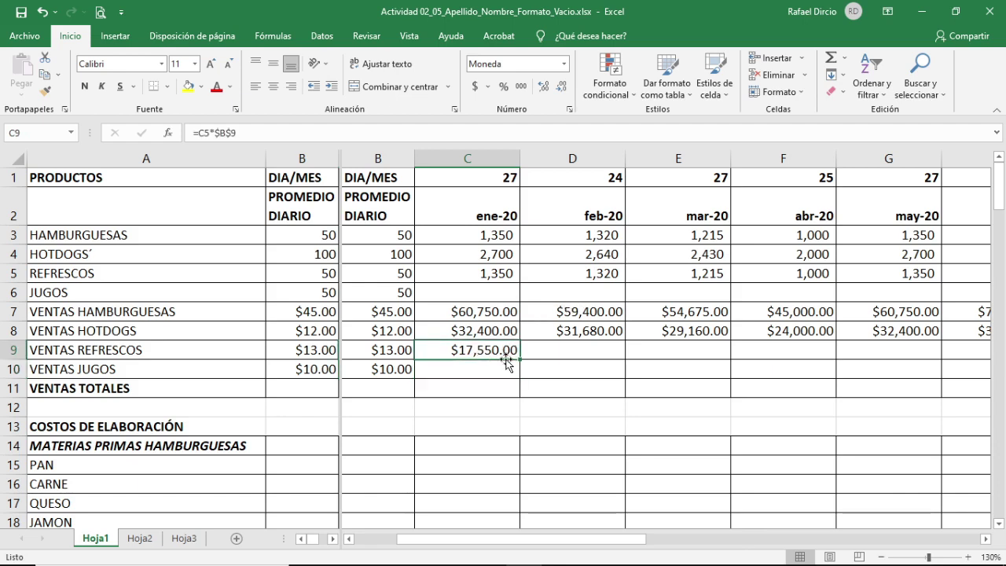
pyautogui.moveTo(521, 360); pyautogui.dragTo(791, 353)
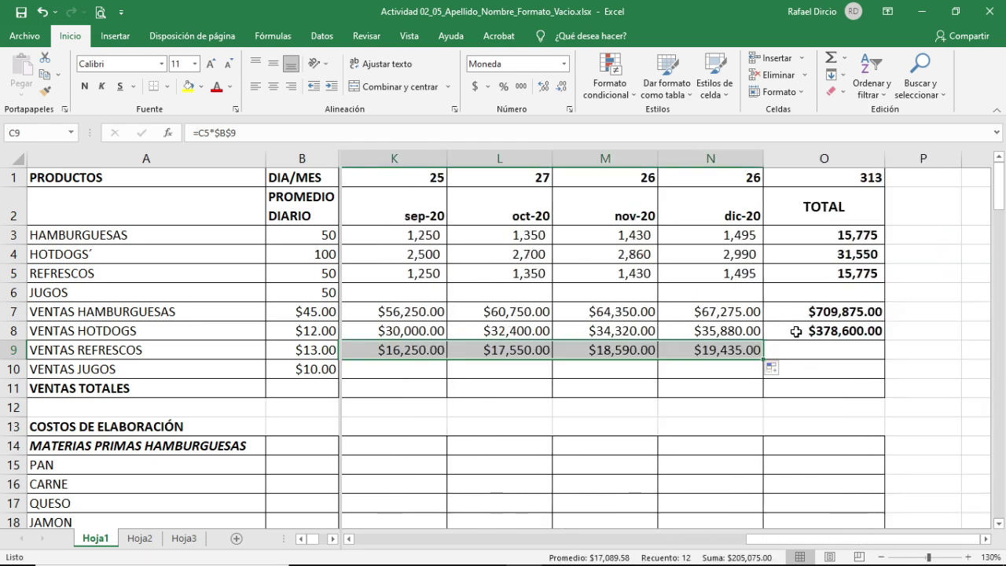
pyautogui.click(796, 332)
pyautogui.hotkey('ctrl', 'c')
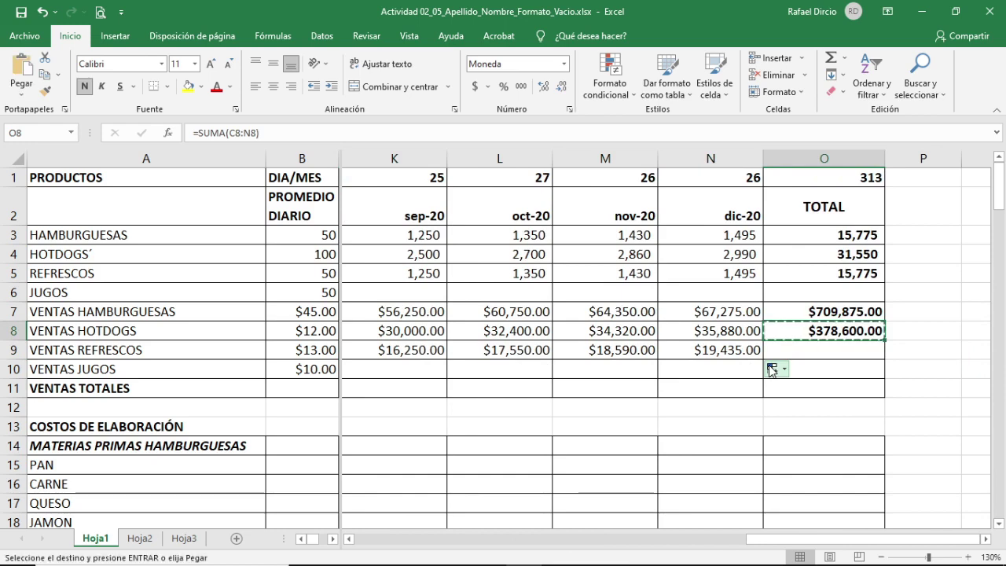
pyautogui.press('Down')
pyautogui.press('Return')
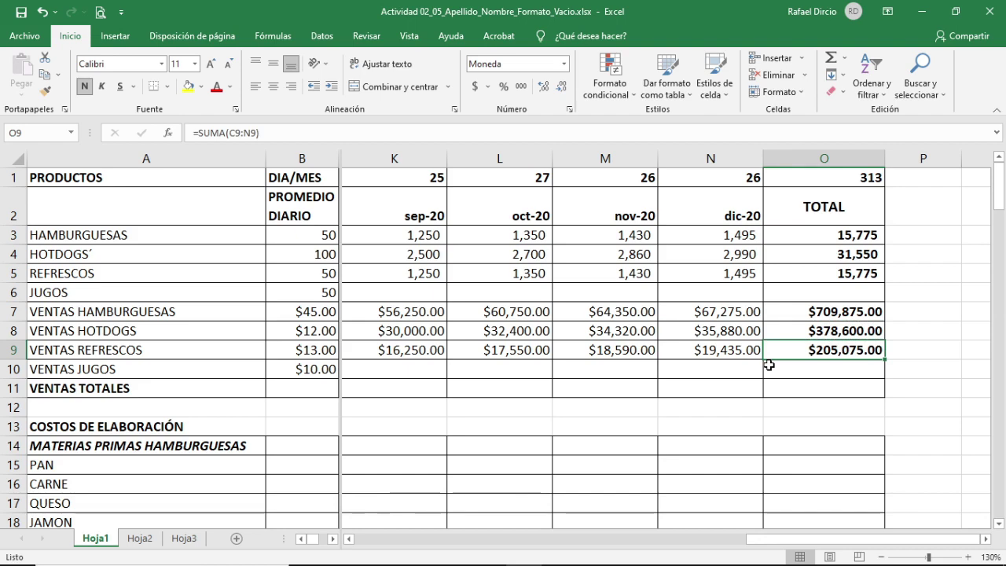
# Step: Compare the December VENTAS REFRESCOS formula in N9 with the annual total formulas in O9 and O8
pyautogui.click(730, 351)
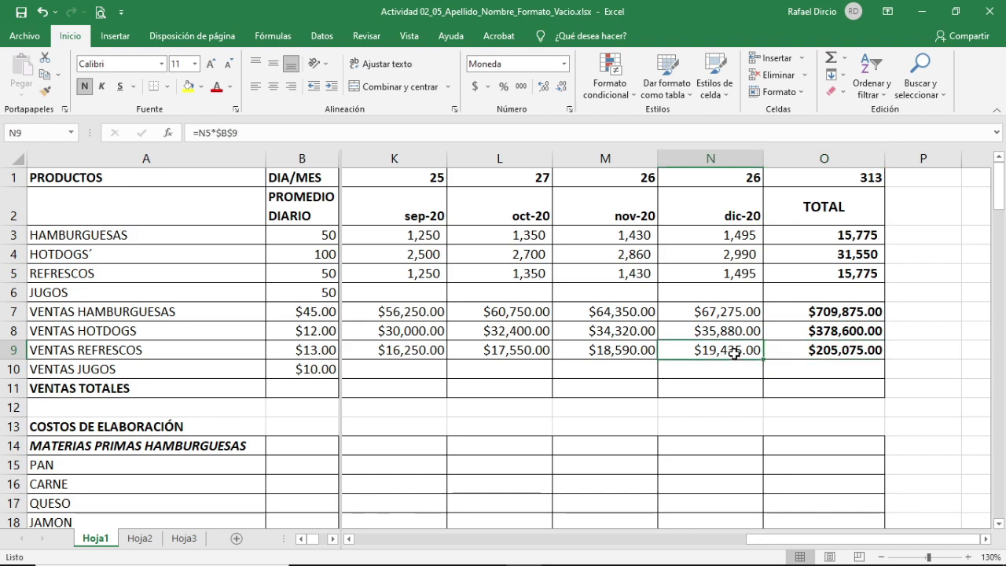
pyautogui.click(807, 352)
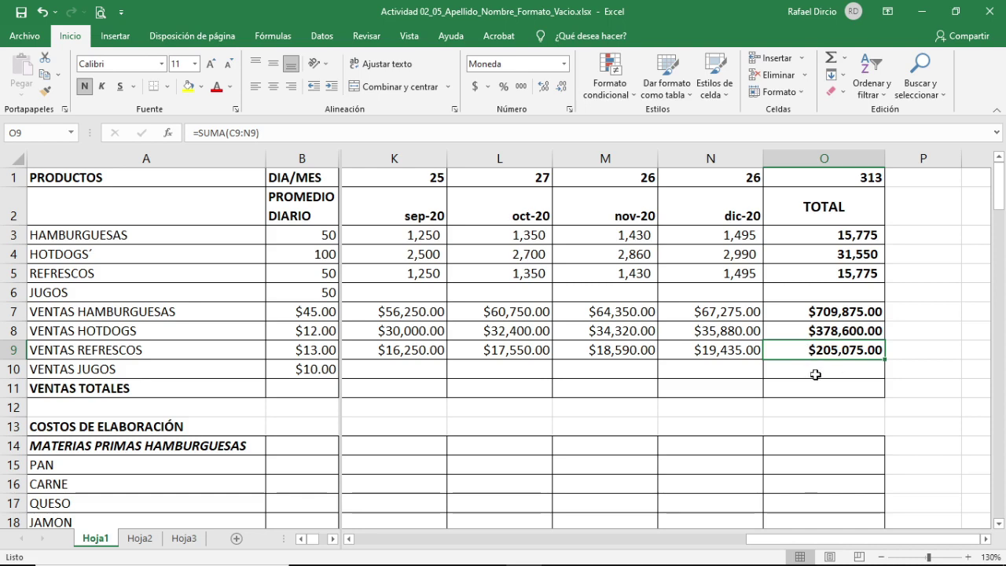
pyautogui.click(818, 334)
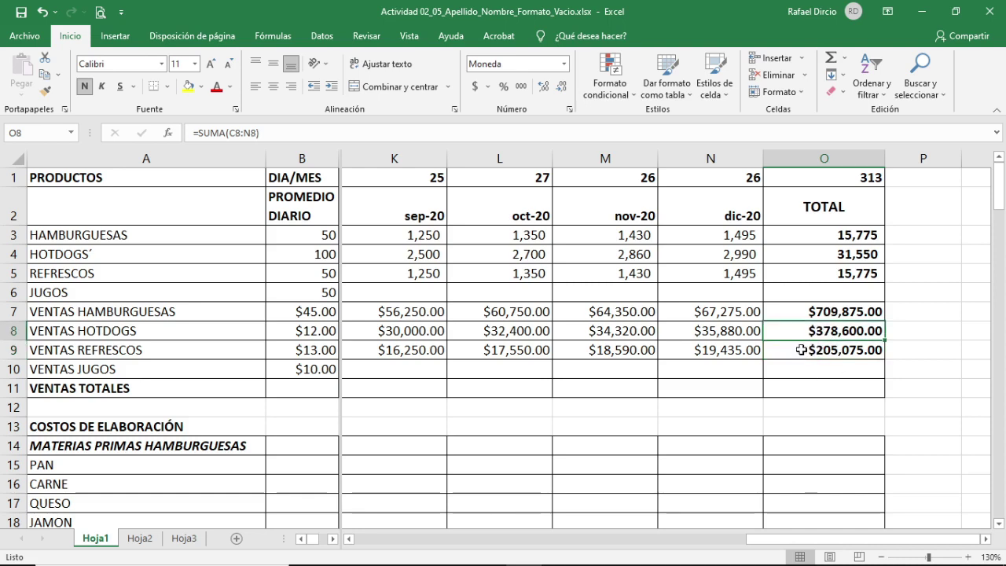
# Step: Review the annual VENTAS REFRESCOS total formula in O9 and the JUGOS and VENTAS JUGOS total cells
pyautogui.click(802, 352)
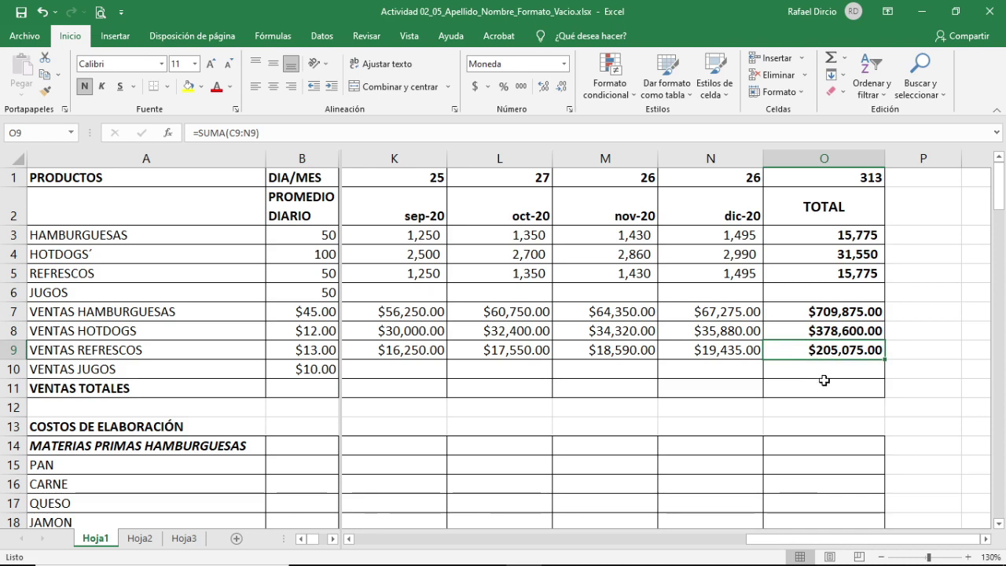
pyautogui.click(822, 291)
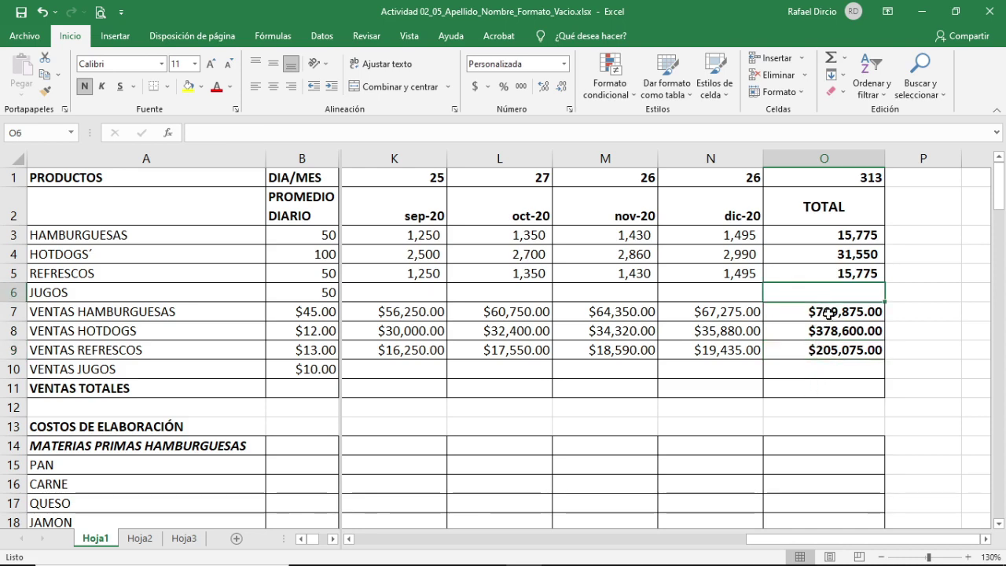
pyautogui.click(828, 368)
pyautogui.click(826, 352)
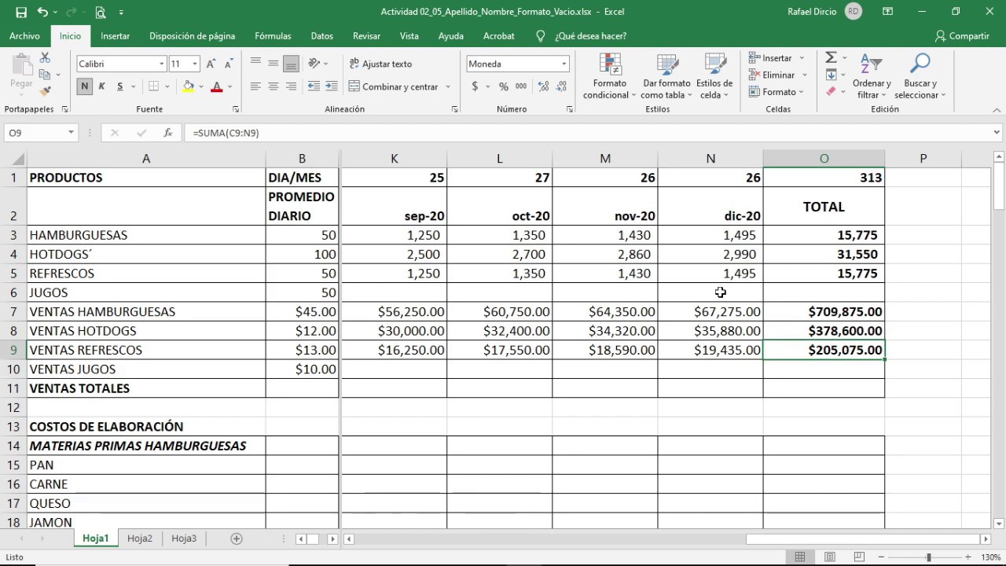
# Step: Enter the January JUGOS formula =C1*$B$6 in C6, multiplying the days of the month by the fixed daily average
pyautogui.click(720, 292)
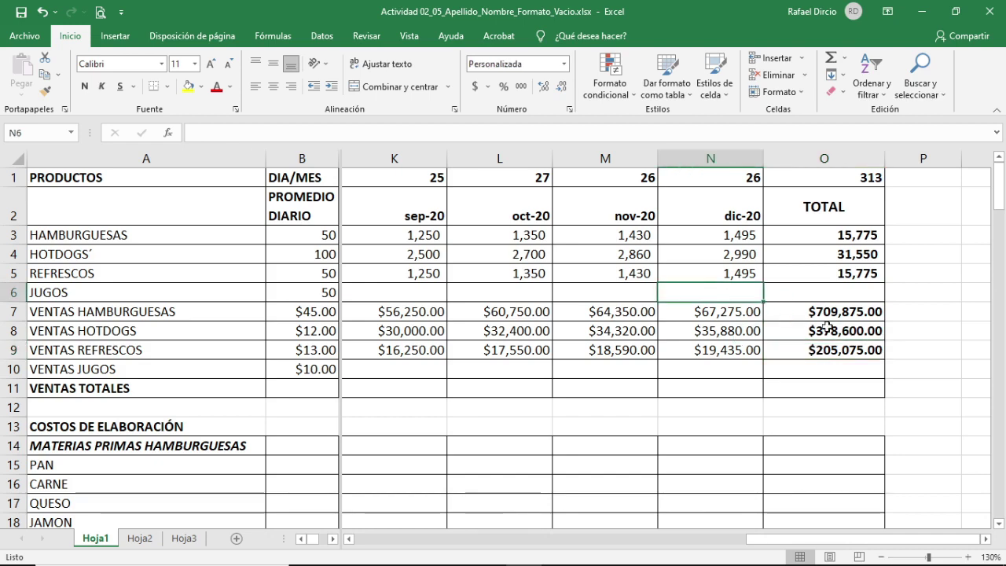
pyautogui.press('Left')
pyautogui.press('Left')
pyautogui.press('Left')
pyautogui.press('Left')
pyautogui.press('Left')
pyautogui.press('Left')
pyautogui.press('Left')
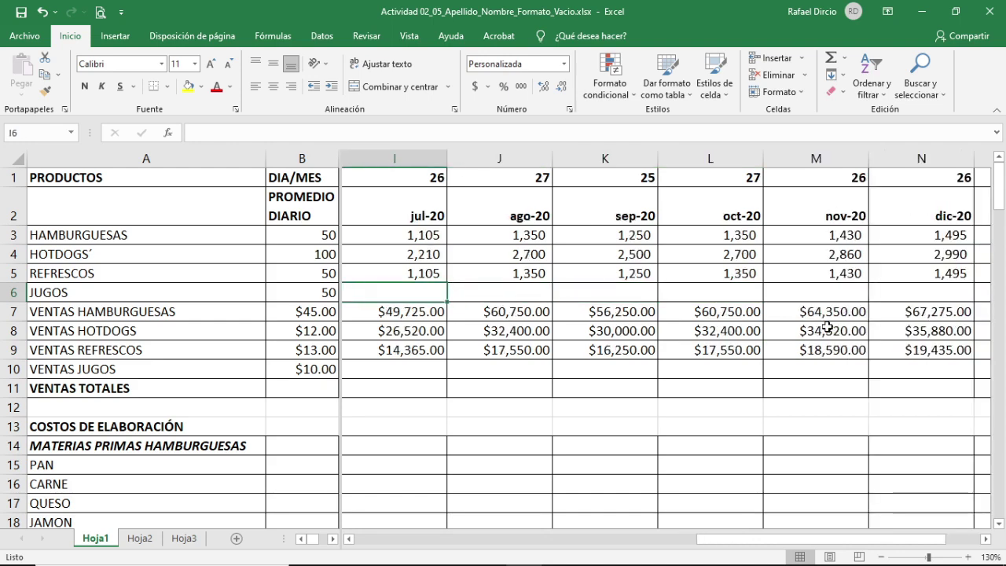
pyautogui.press('Left')
pyautogui.press('Left')
pyautogui.press('Left')
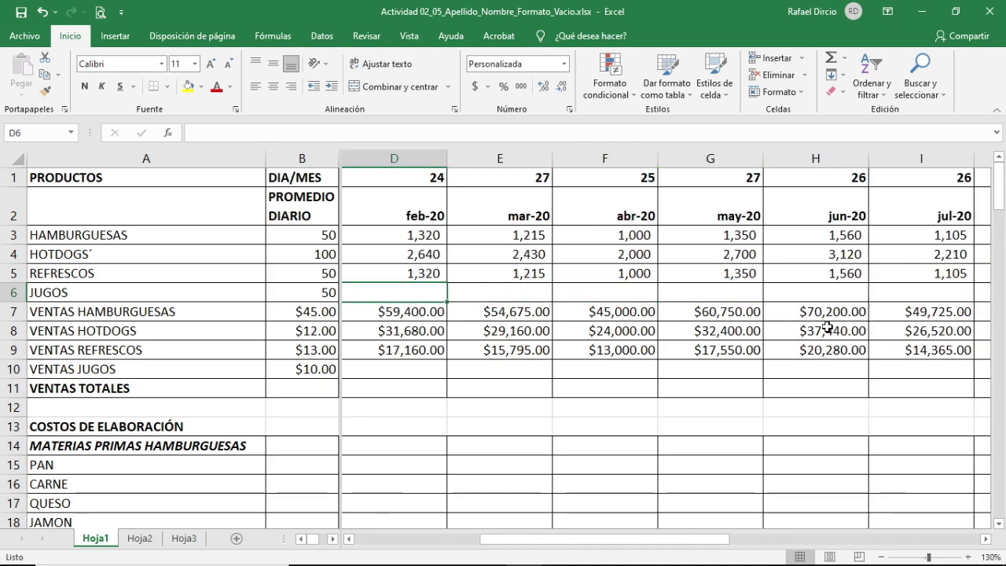
pyautogui.press('Left')
pyautogui.press('Left')
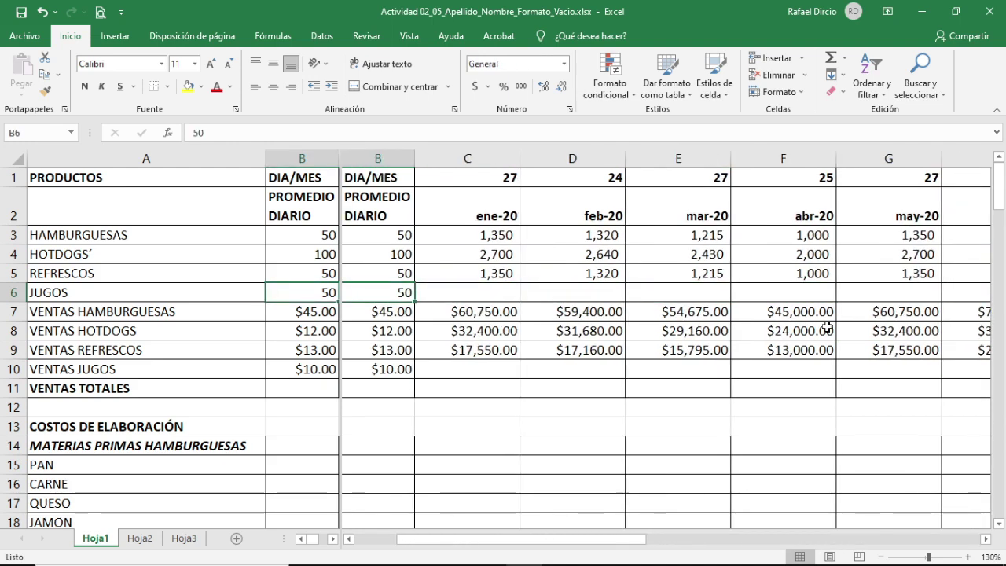
pyautogui.press('Right')
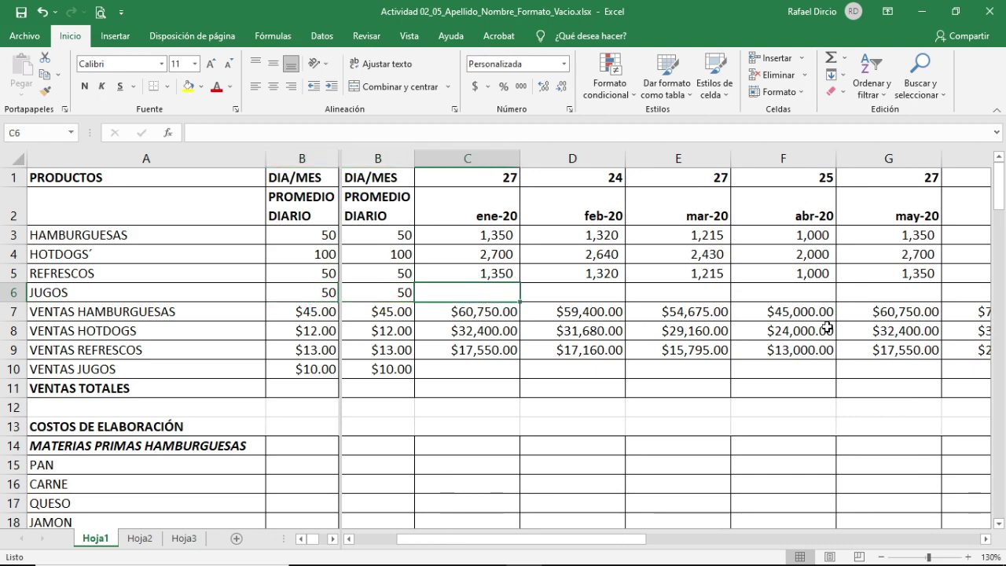
pyautogui.write('=')
pyautogui.press('Up')
pyautogui.press('Up')
pyautogui.press('Up')
pyautogui.press('Up')
pyautogui.press('Up')
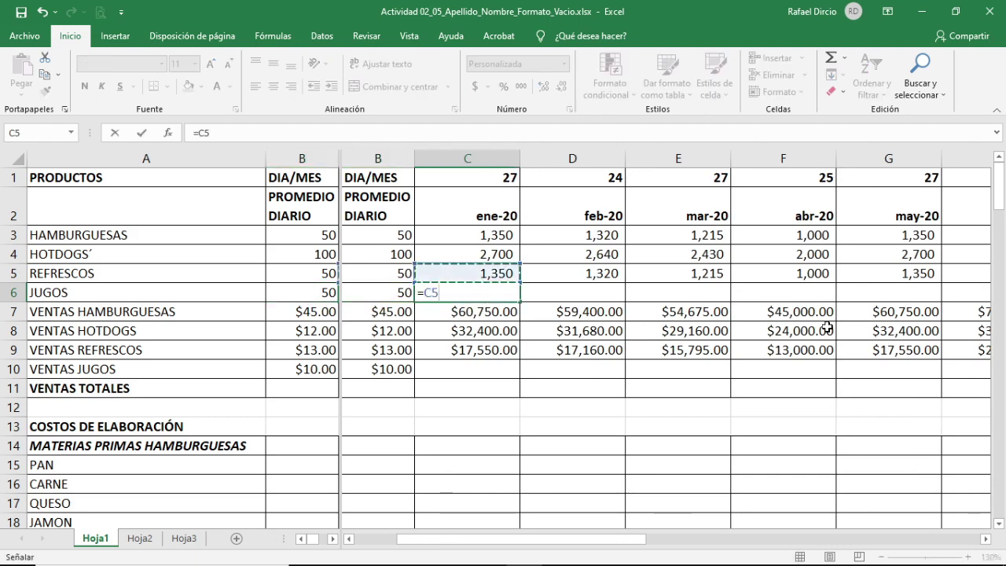
pyautogui.write('*')
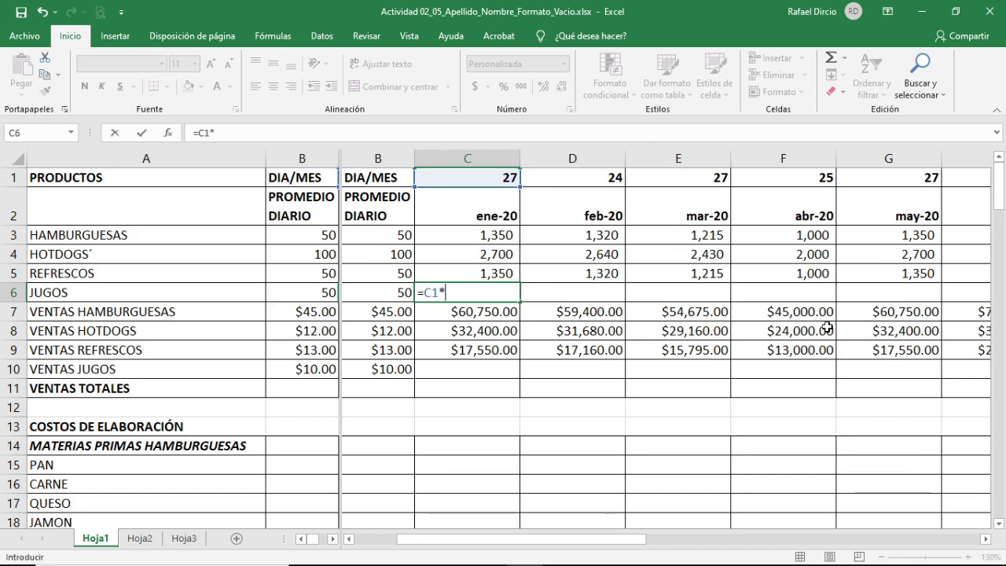
pyautogui.press('Left')
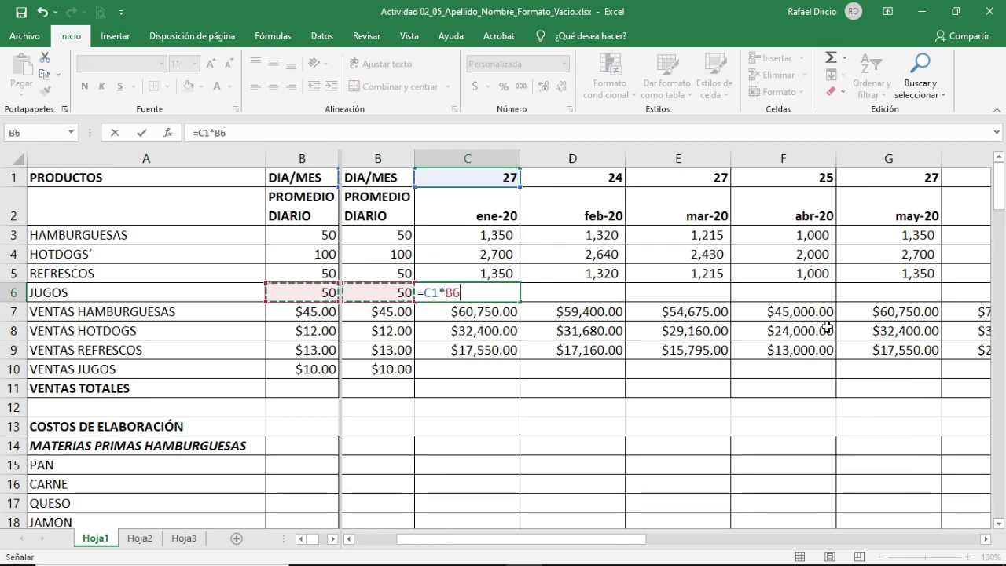
pyautogui.press('F4')
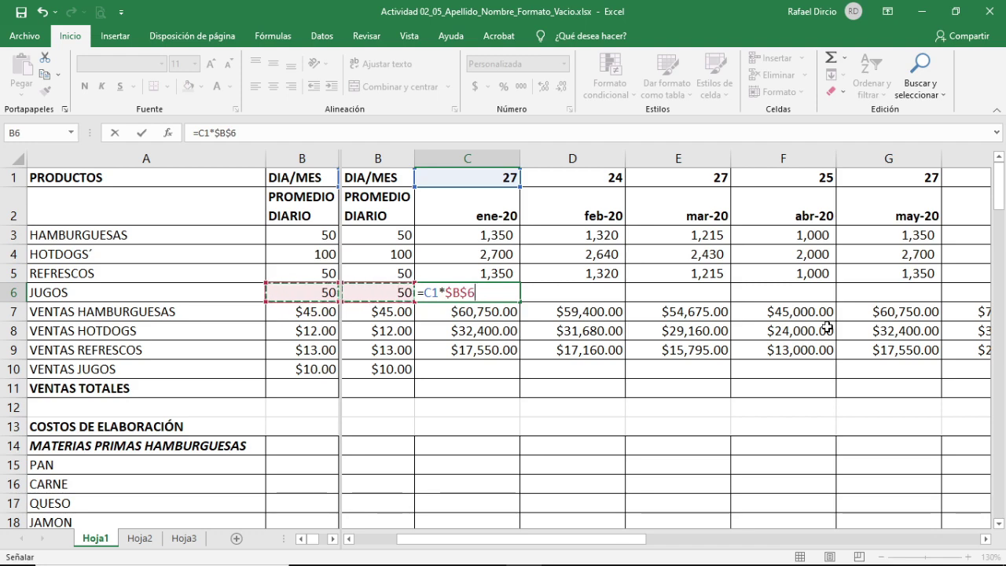
pyautogui.press('Return')
pyautogui.press('Up')
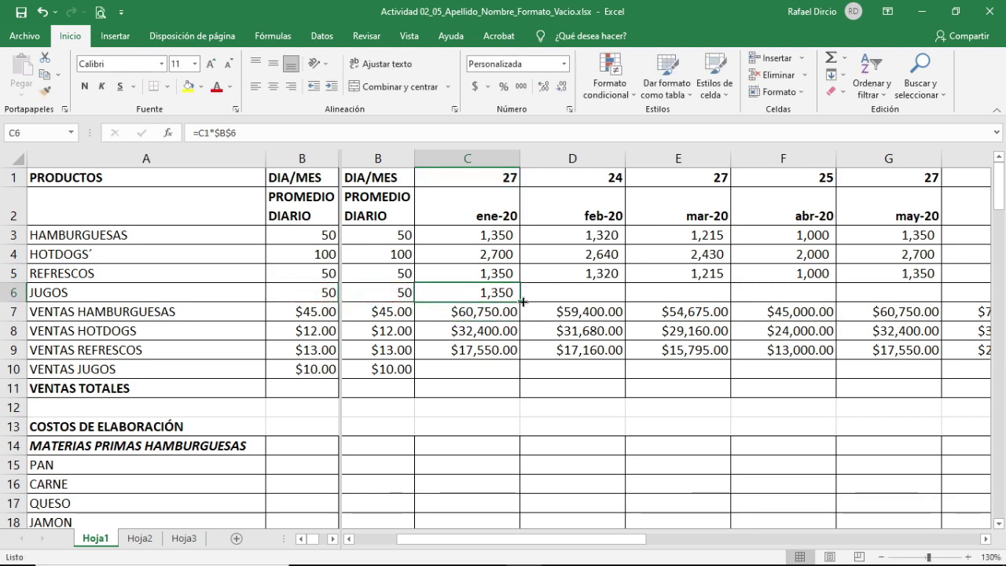
# Step: Fill the JUGOS formula from C6 through December in N6 and copy the annual total formula from O5 into O6
pyautogui.moveTo(520, 302); pyautogui.dragTo(800, 311)
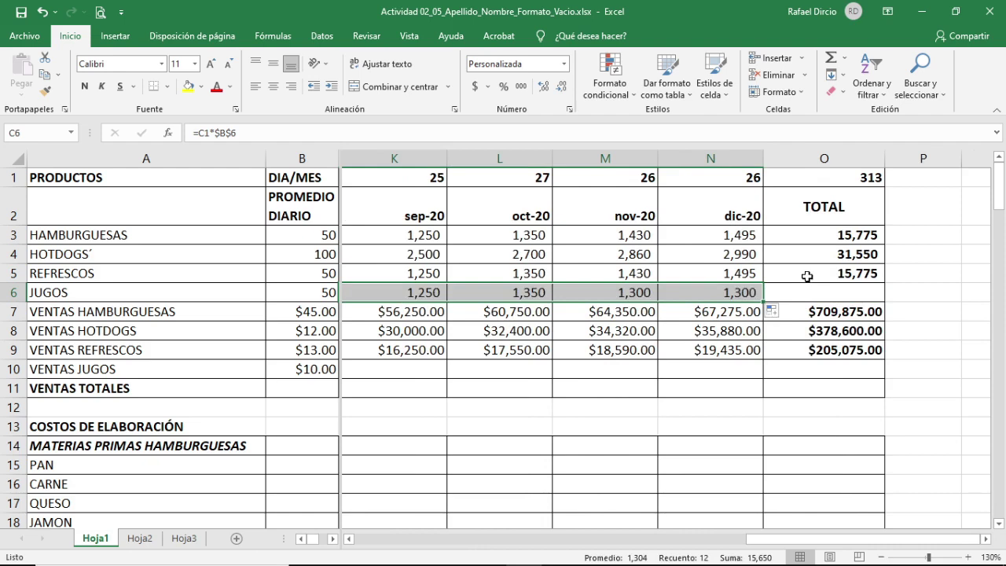
pyautogui.click(809, 276)
pyautogui.hotkey('ctrl', 'c')
pyautogui.press('Down')
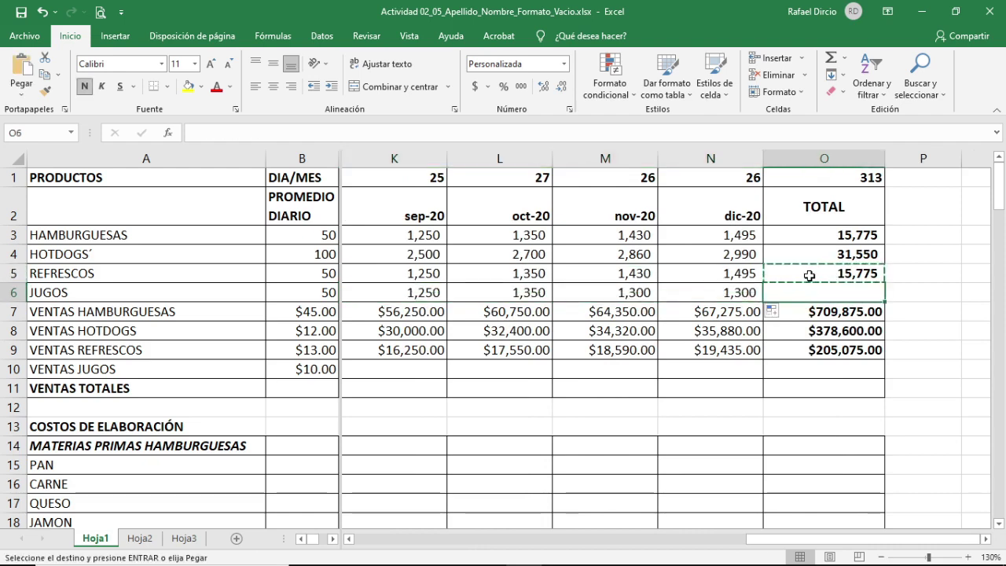
pyautogui.press('Return')
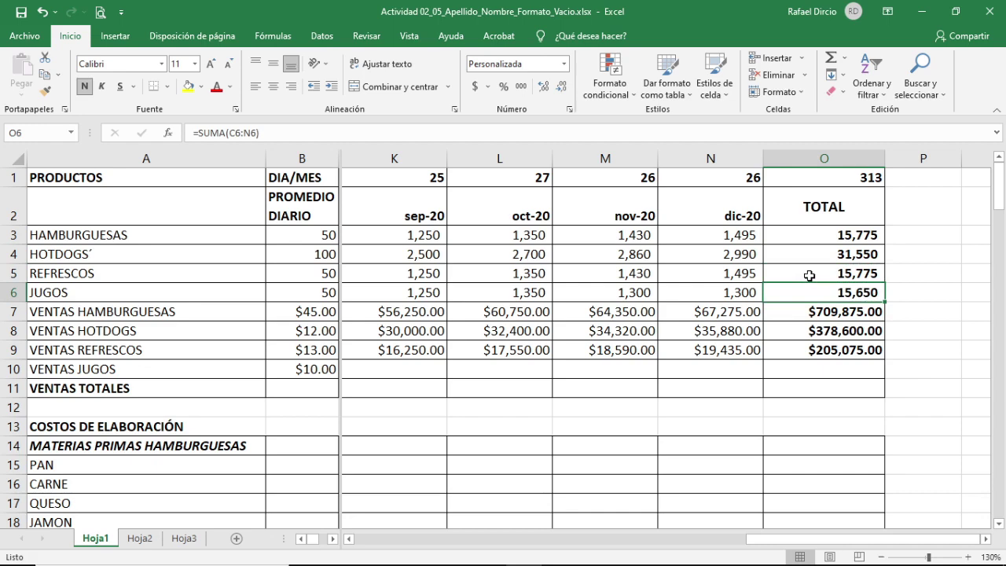
# Step: Apply the same 1.1 factor as REFRESCOS to the February JUGOS quantity, making D6 =D1*$B$6*1.1
pyautogui.press('Left')
pyautogui.press('Left')
pyautogui.press('Left')
pyautogui.press('Left')
pyautogui.press('Left')
pyautogui.press('Left')
pyautogui.press('Left')
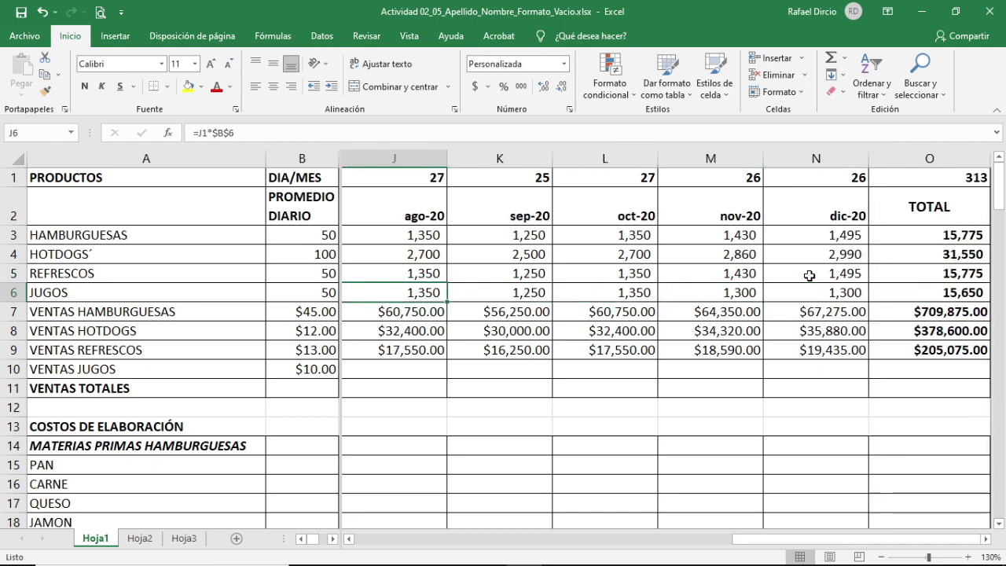
pyautogui.press('Left')
pyautogui.press('Left')
pyautogui.press('Left')
pyautogui.press('Left')
pyautogui.press('Left')
pyautogui.press('Left')
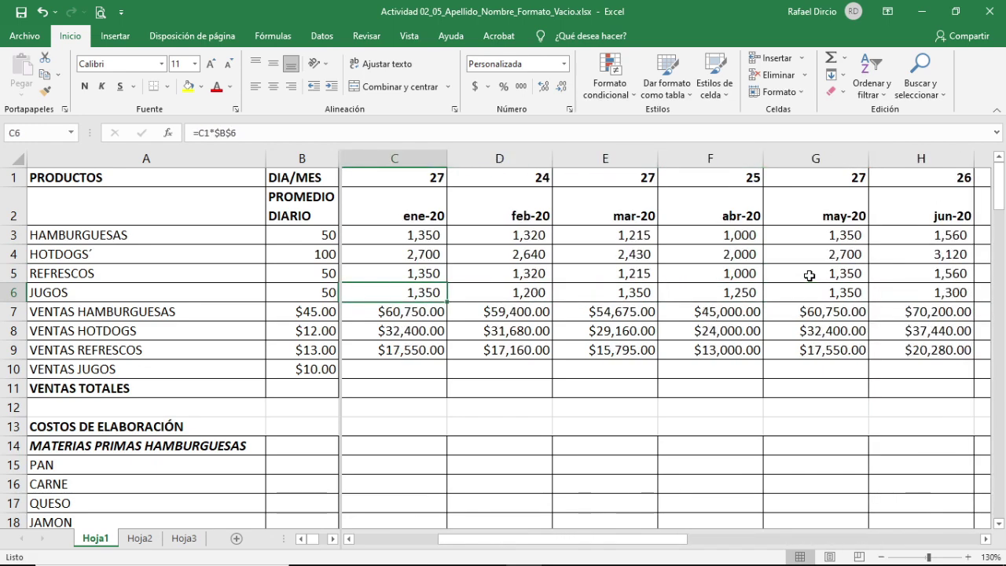
pyautogui.press('Right')
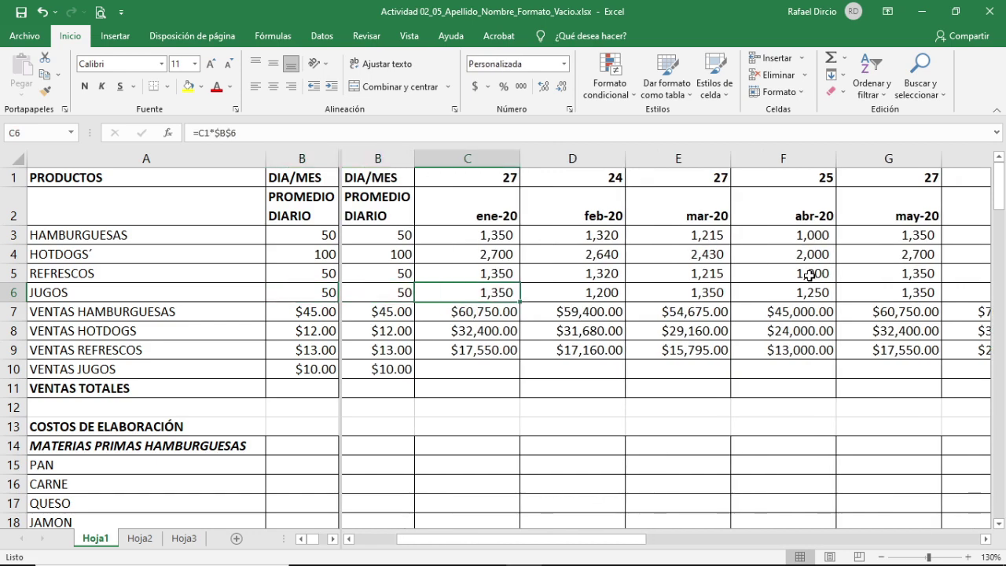
pyautogui.press('Right')
pyautogui.press('Up')
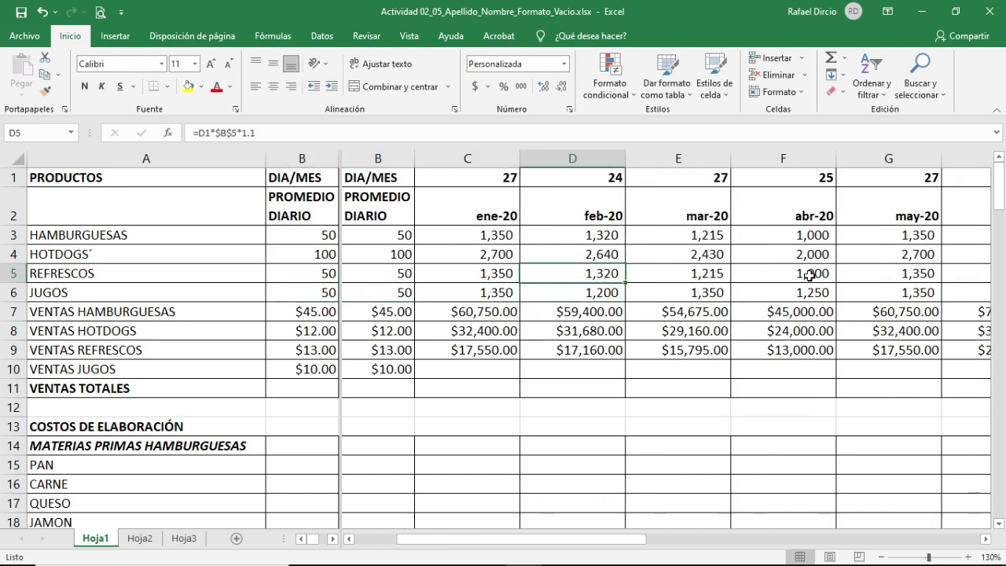
pyautogui.press('Down')
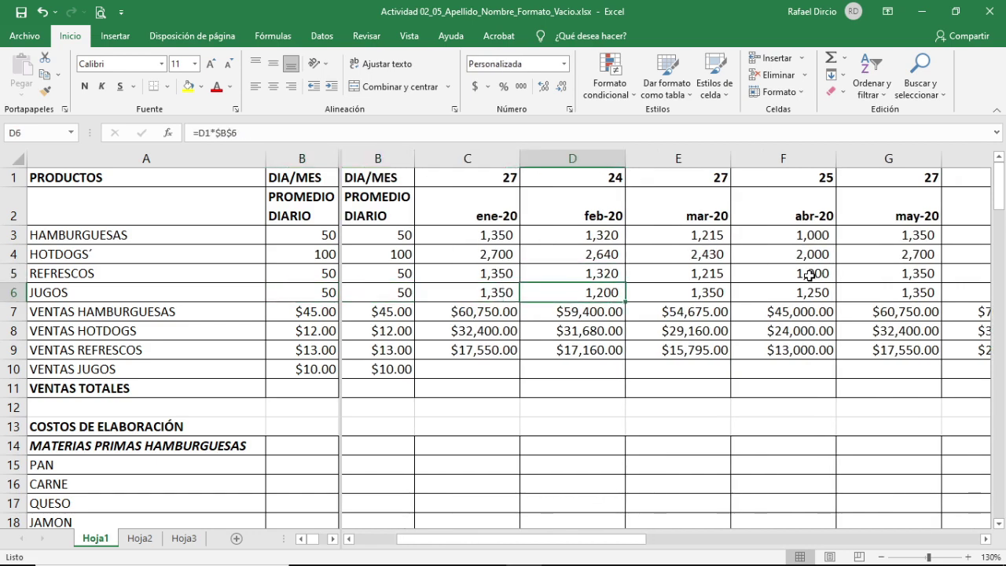
pyautogui.click(281, 134)
pyautogui.write('*1.1')
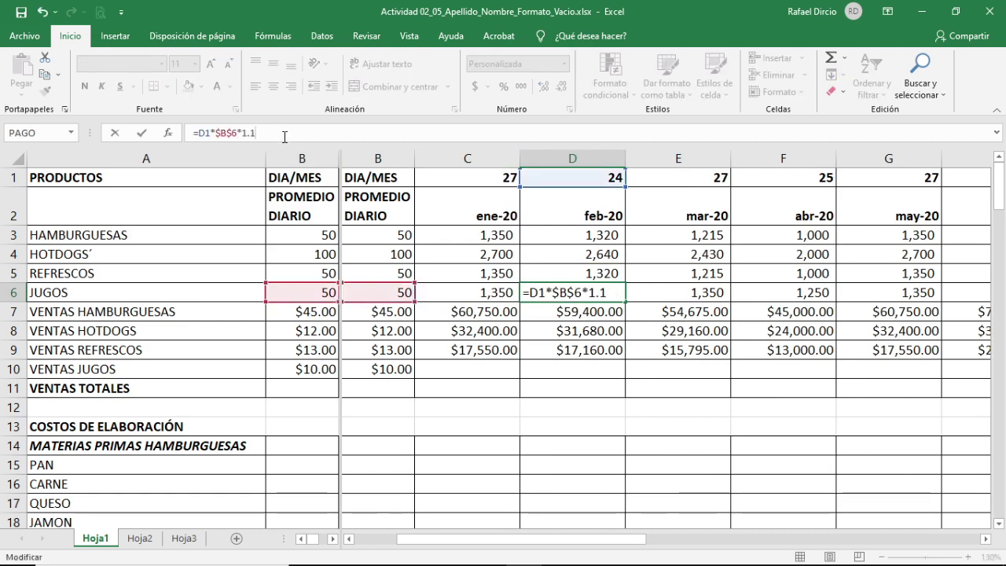
pyautogui.press('Return')
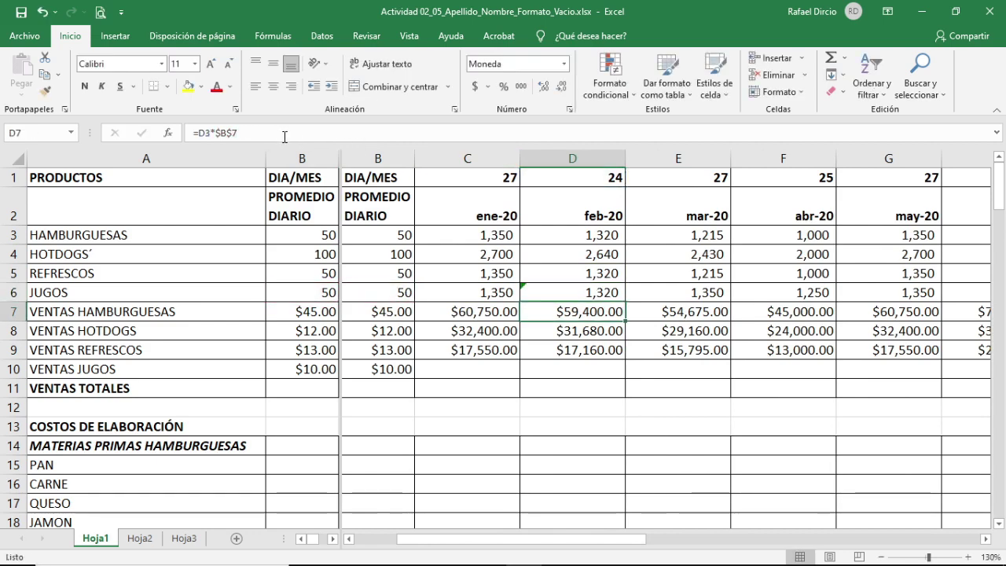
# Step: Apply the 0.9 factor used for March REFRESCOS to the March JUGOS quantity, making E6 =E1*$B$6*0.9
pyautogui.press('Up')
pyautogui.press('Right')
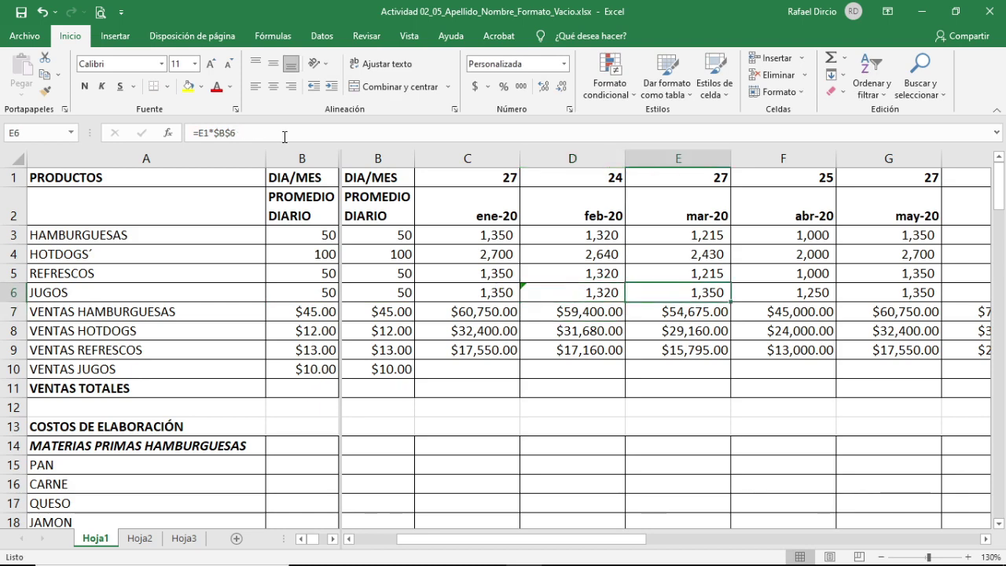
pyautogui.press('Up')
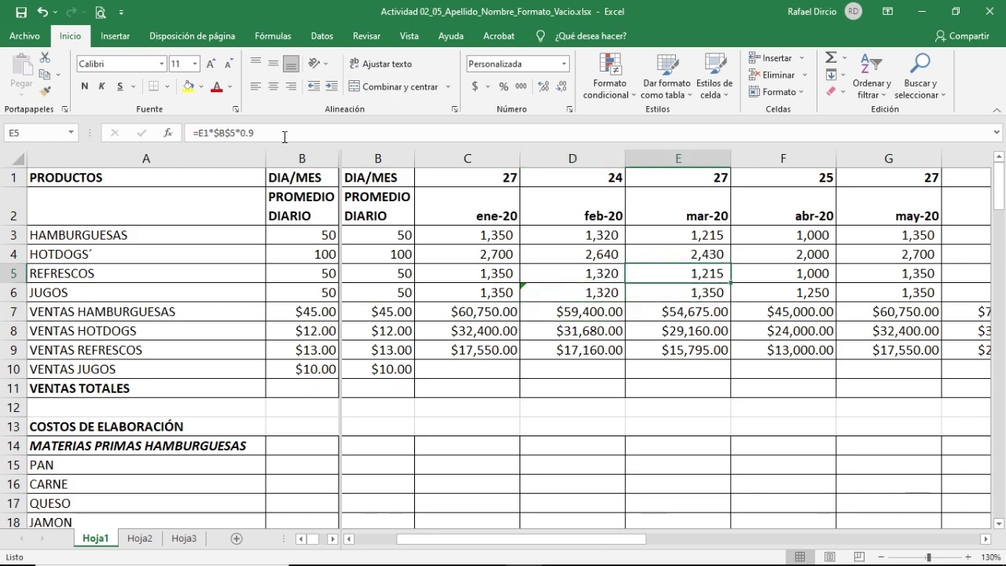
pyautogui.press('Down')
pyautogui.click(249, 133)
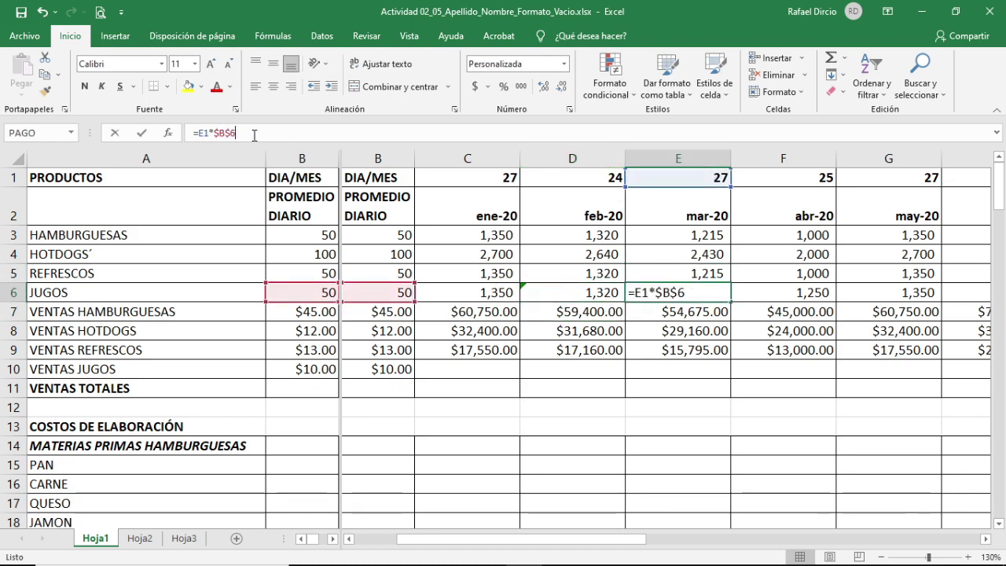
pyautogui.write('*0.9')
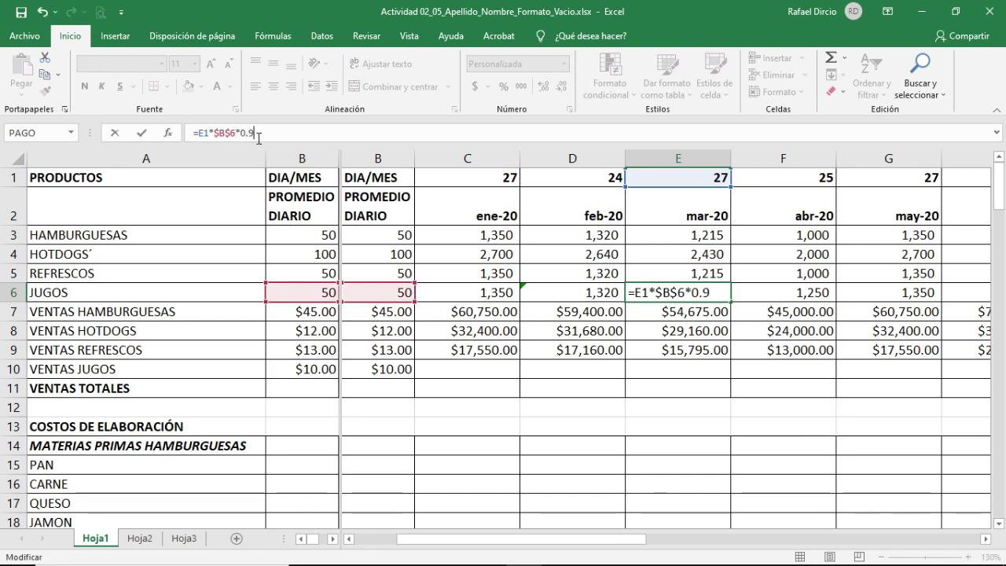
pyautogui.press('Return')
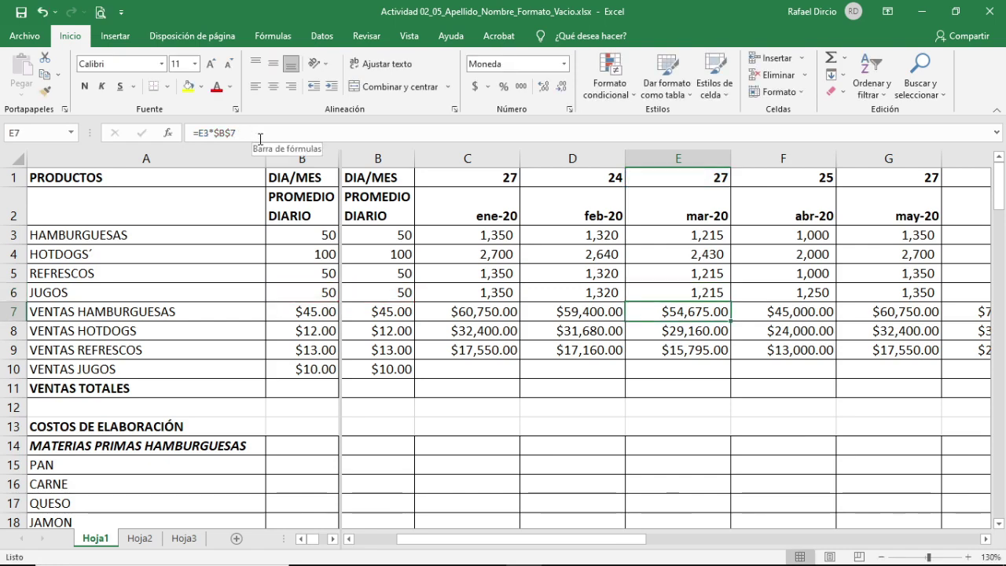
# Step: Apply the 0.8 factor used for April REFRESCOS to the April JUGOS quantity, making F6 =F1*$B$6*0.8
pyautogui.press('Up')
pyautogui.press('Right')
pyautogui.press('Up')
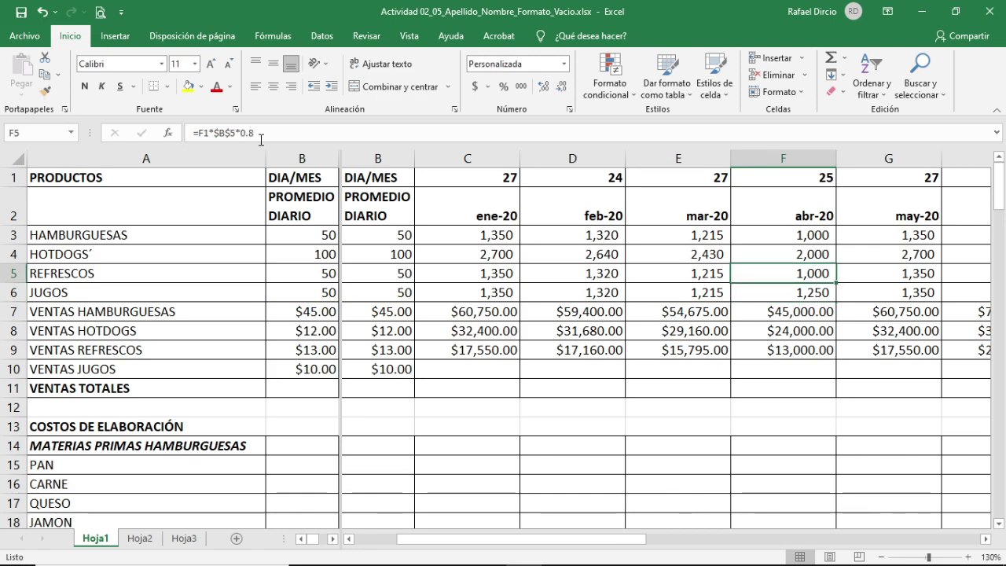
pyautogui.press('Down')
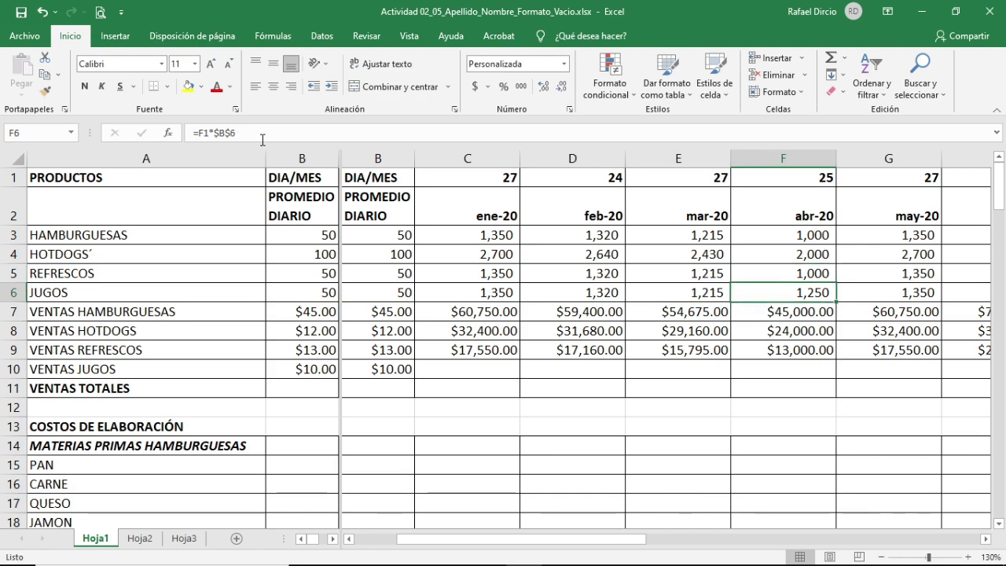
pyautogui.click(263, 139)
pyautogui.write('*')
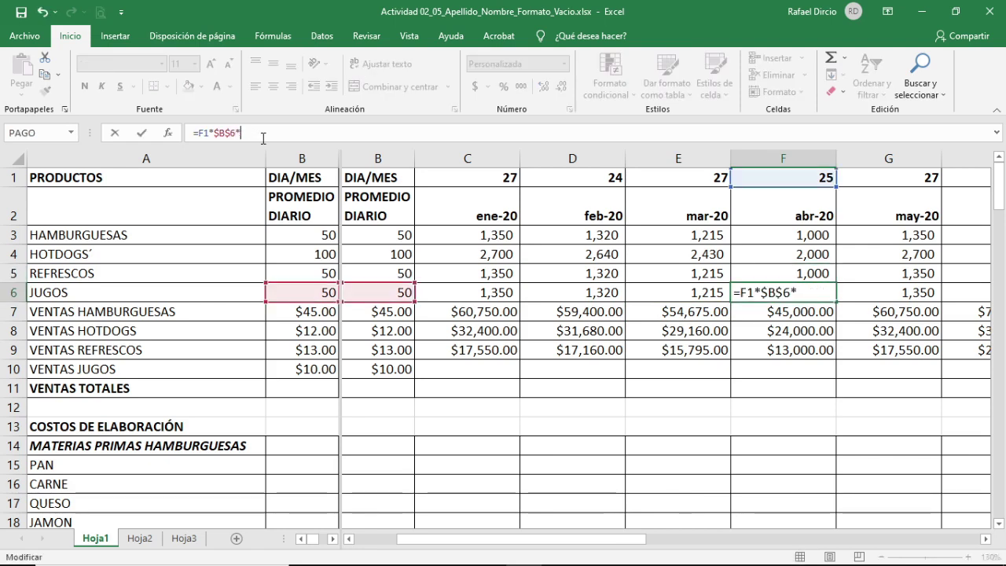
pyautogui.write('0.8')
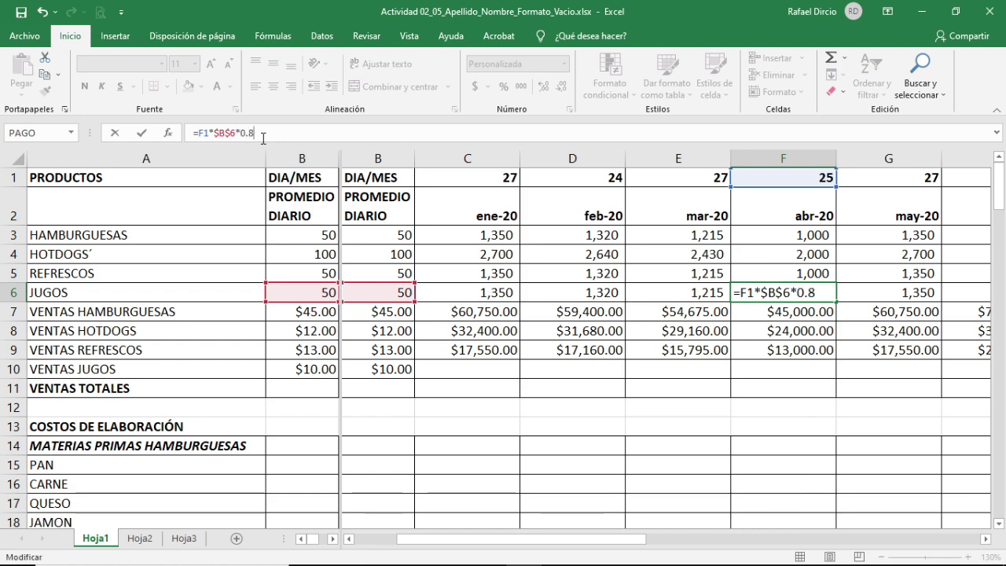
pyautogui.press('Return')
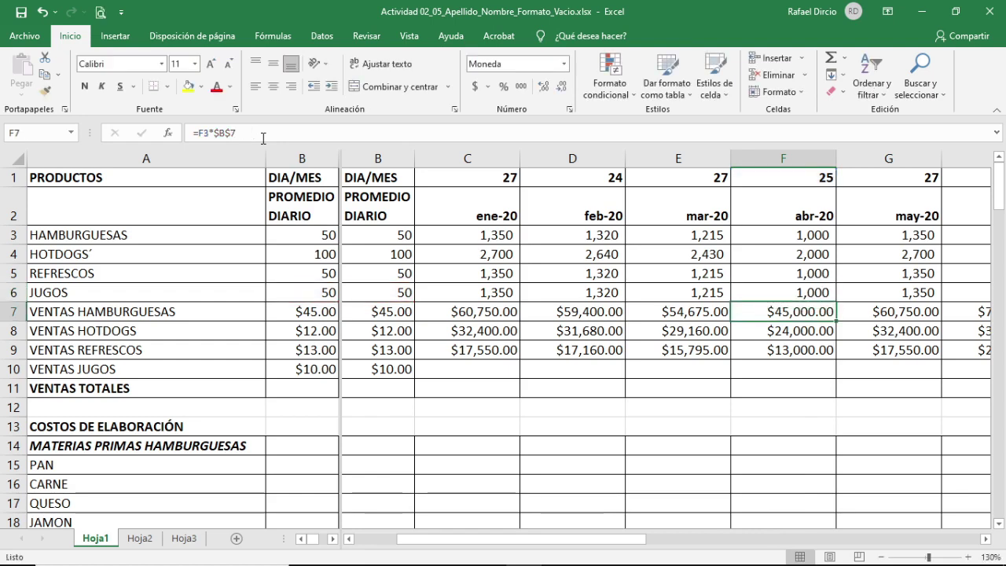
# Step: Apply the 1.2 seasonal factor to the June JUGOS quantity, making H6 =H1*$B$6*1.2
pyautogui.press('Up')
pyautogui.press('Right')
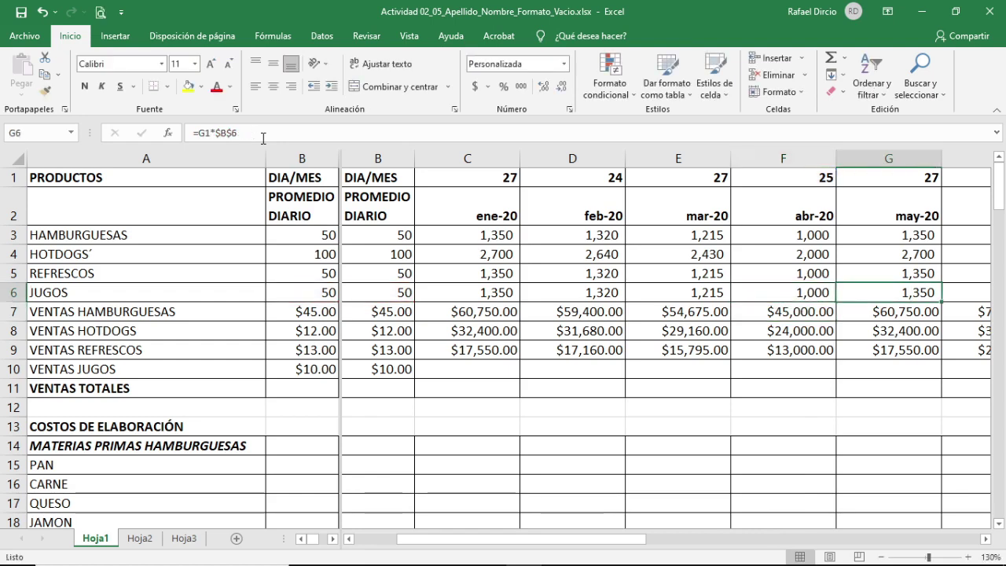
pyautogui.press('Right')
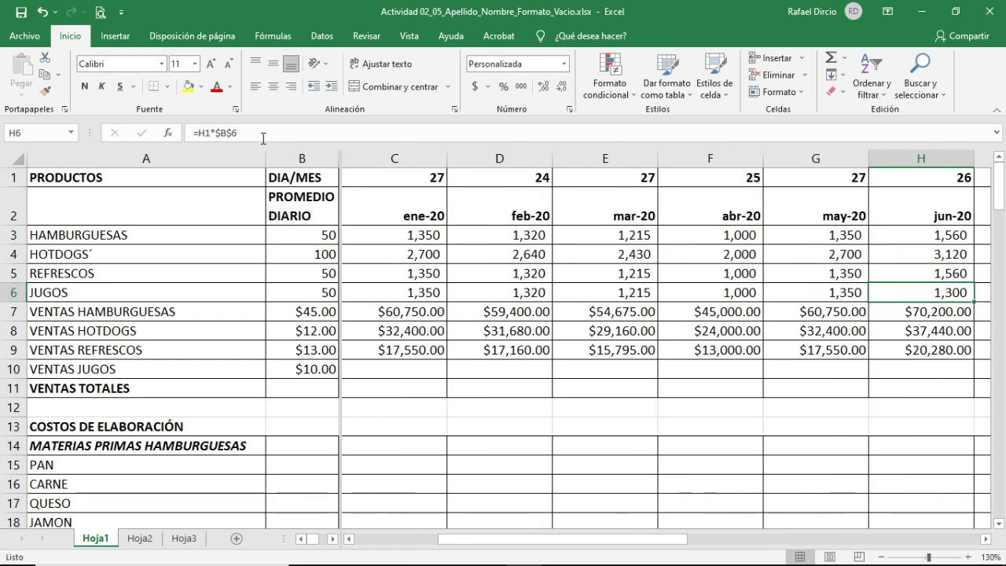
pyautogui.press('Right')
pyautogui.press('Left')
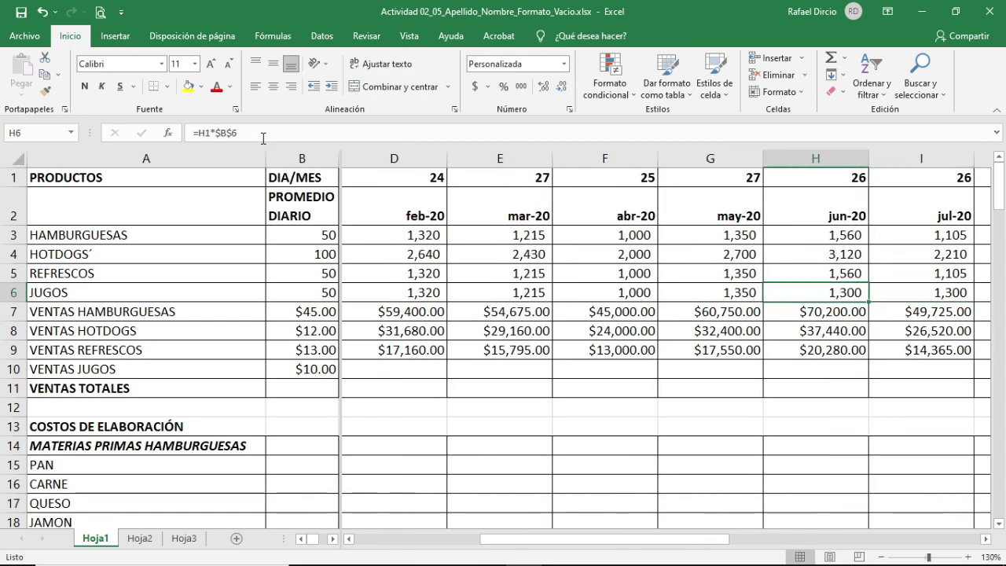
pyautogui.press('Up')
pyautogui.press('Down')
pyautogui.click(263, 138)
pyautogui.write('*1.2')
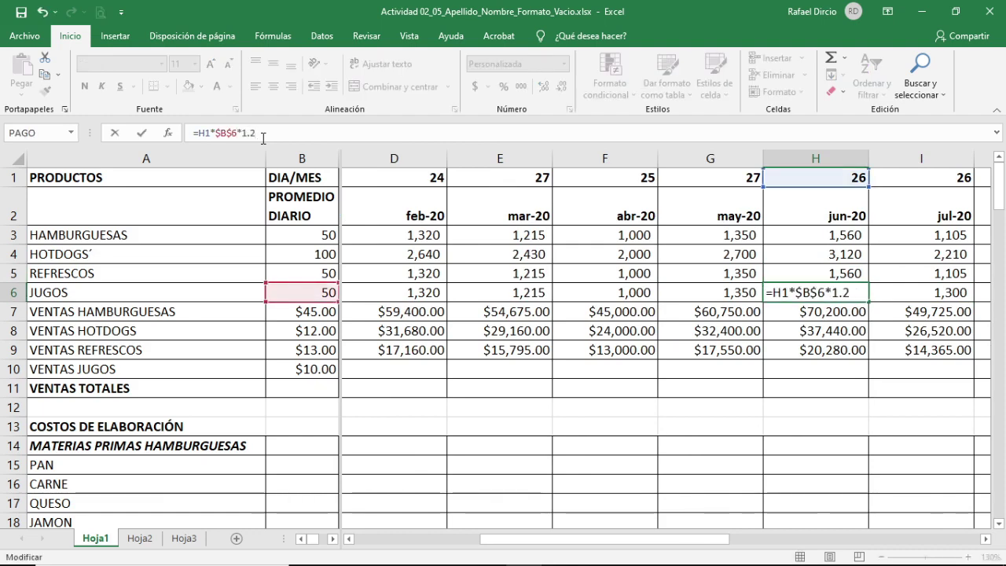
pyautogui.press('Return')
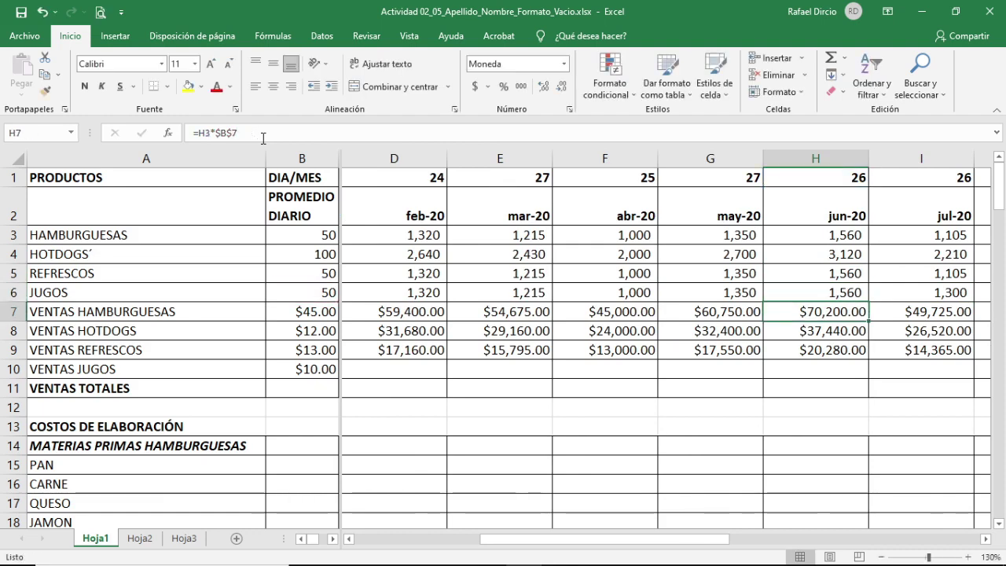
# Step: Apply the 0.85 seasonal factor to the July JUGOS quantity, making I6 =I1*$B$6*0.85
pyautogui.press('Up')
pyautogui.press('Right')
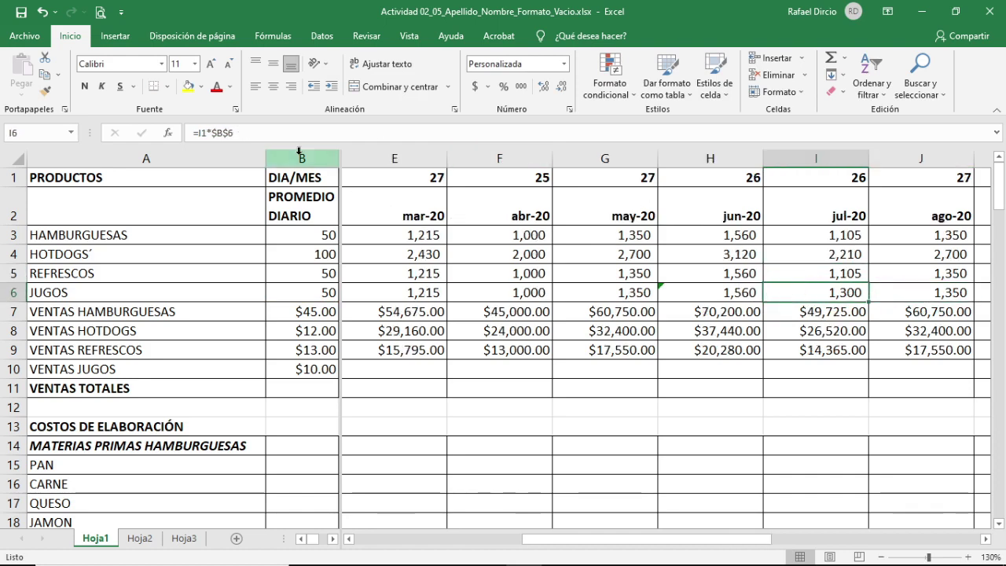
pyautogui.click(267, 133)
pyautogui.write('*0.85')
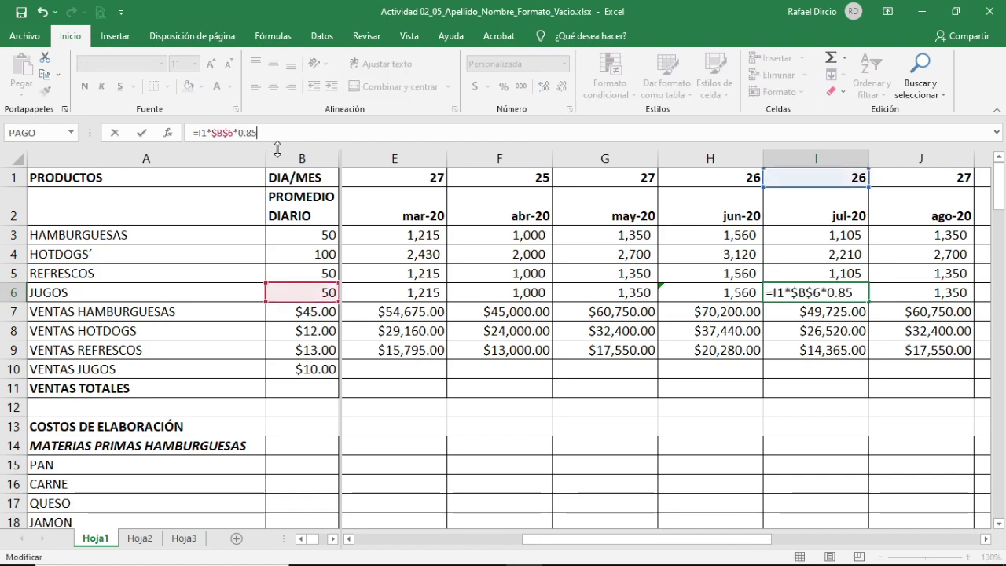
pyautogui.press('Return')
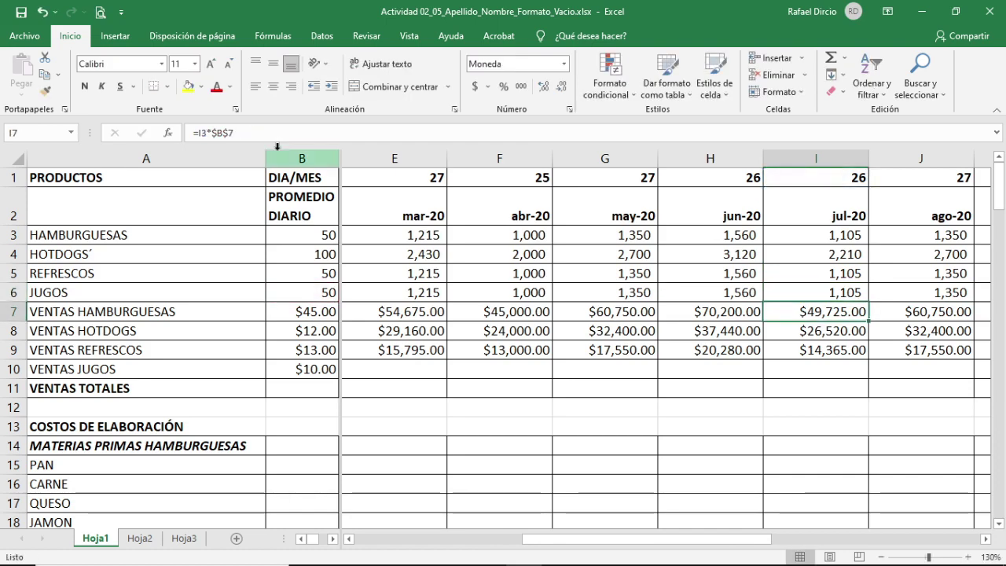
# Step: Apply the 1.1 seasonal factor to the November JUGOS quantity, making M6 =M1*$B$6*1.1
pyautogui.press('Up')
pyautogui.press('Right')
pyautogui.press('Right')
pyautogui.press('Right')
pyautogui.press('Left')
pyautogui.press('Left')
pyautogui.press('Left')
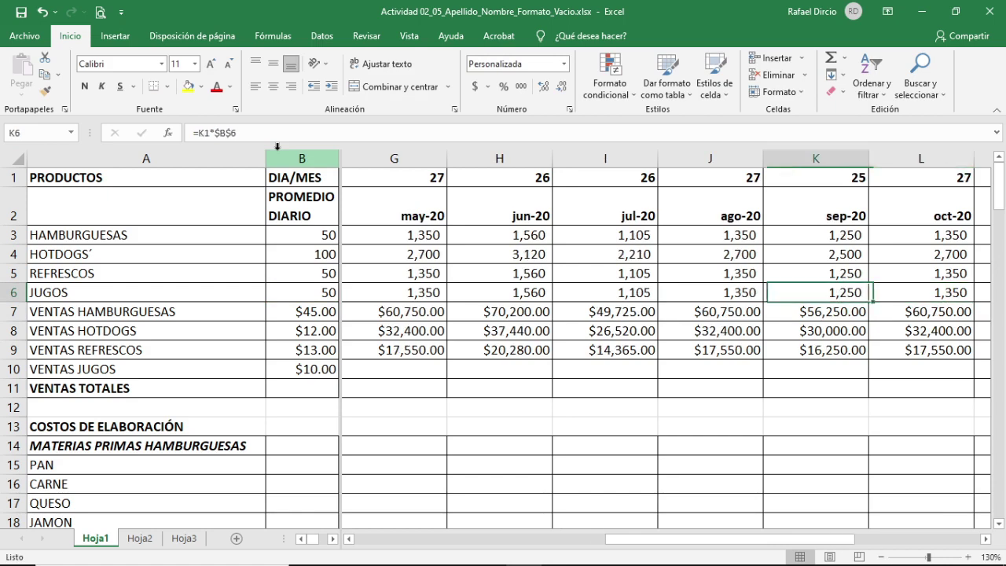
pyautogui.press('Right')
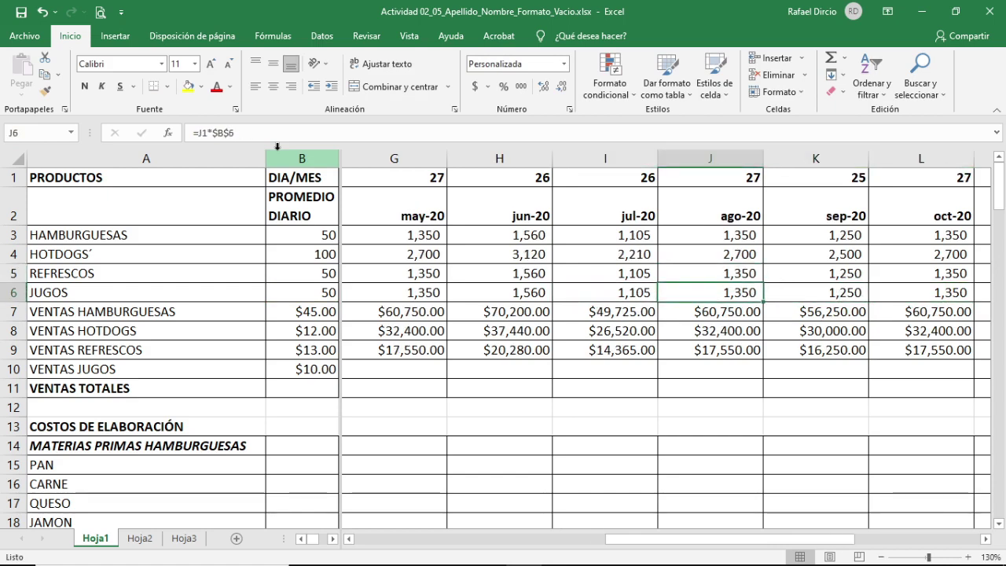
pyautogui.press('Right')
pyautogui.press('Right')
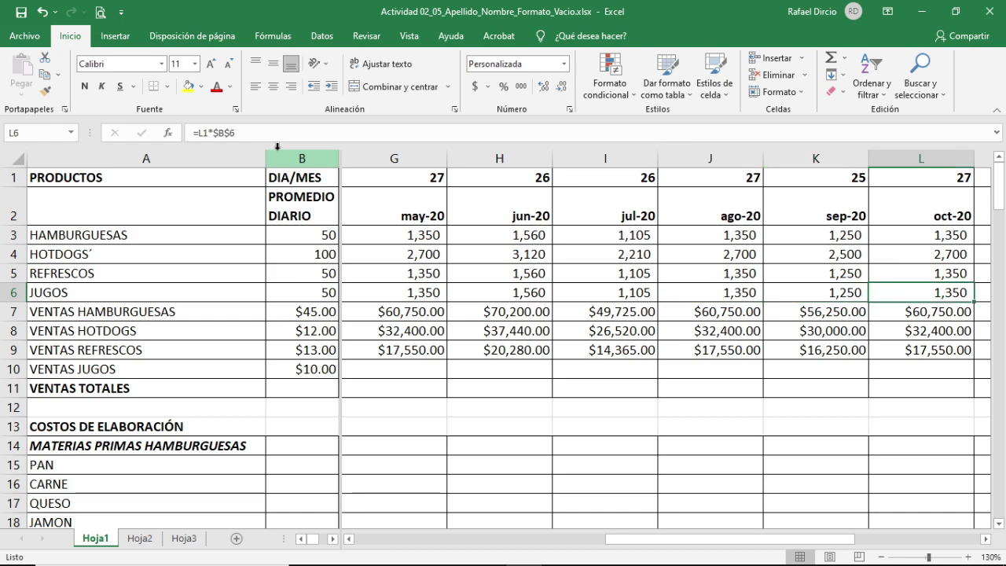
pyautogui.press('Right')
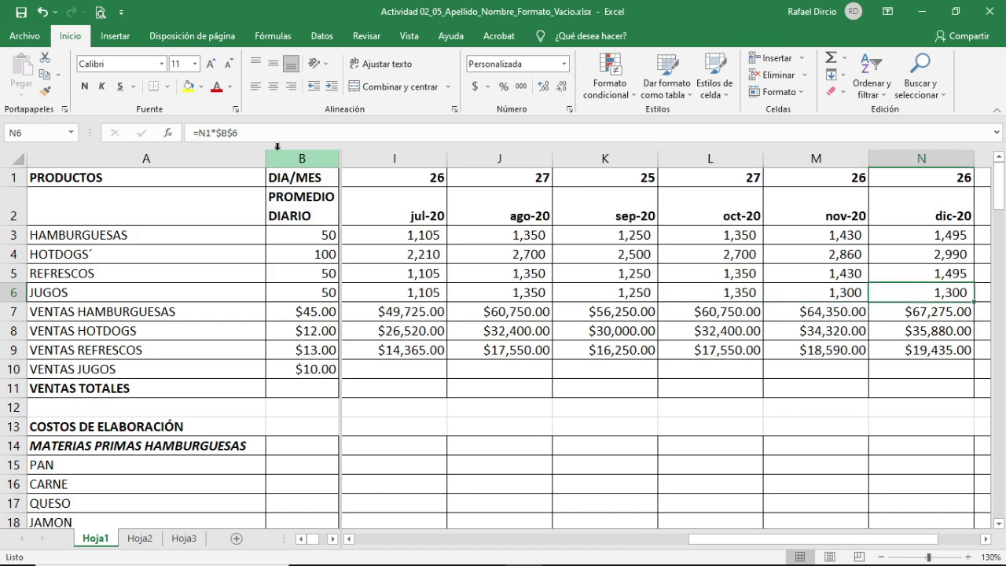
pyautogui.press('Up')
pyautogui.press('Down')
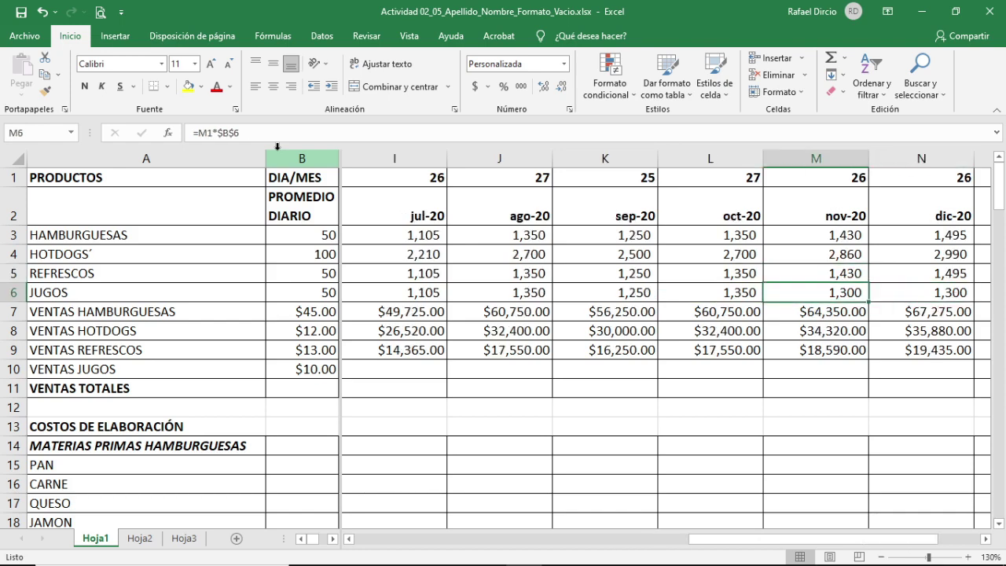
pyautogui.click(272, 134)
pyautogui.write('*')
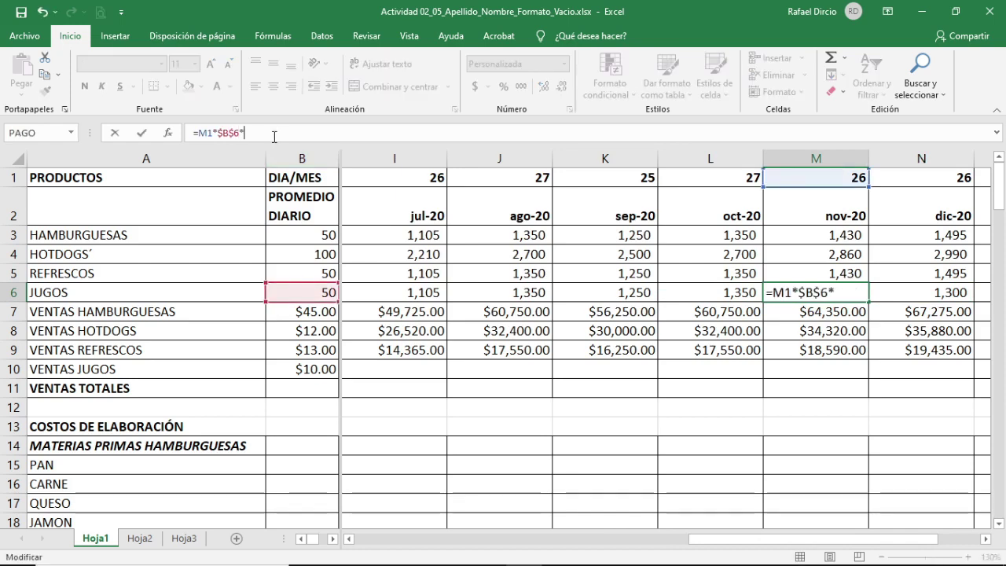
pyautogui.write('1.1')
pyautogui.press('Return')
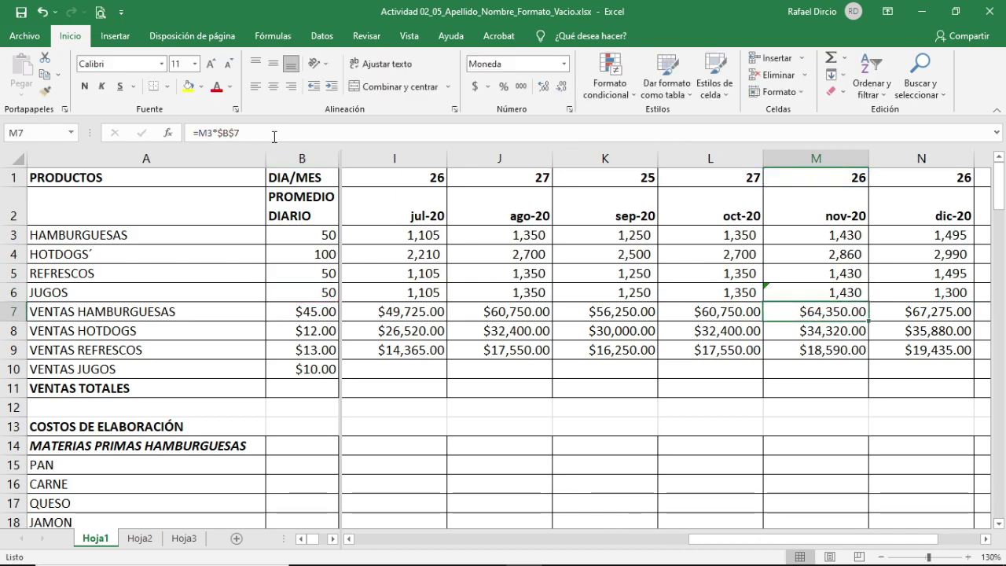
# Step: Apply the 1.15 seasonal factor to the December JUGOS quantity, making N6 =N1*$B$6*1.15
pyautogui.press('Up')
pyautogui.press('Right')
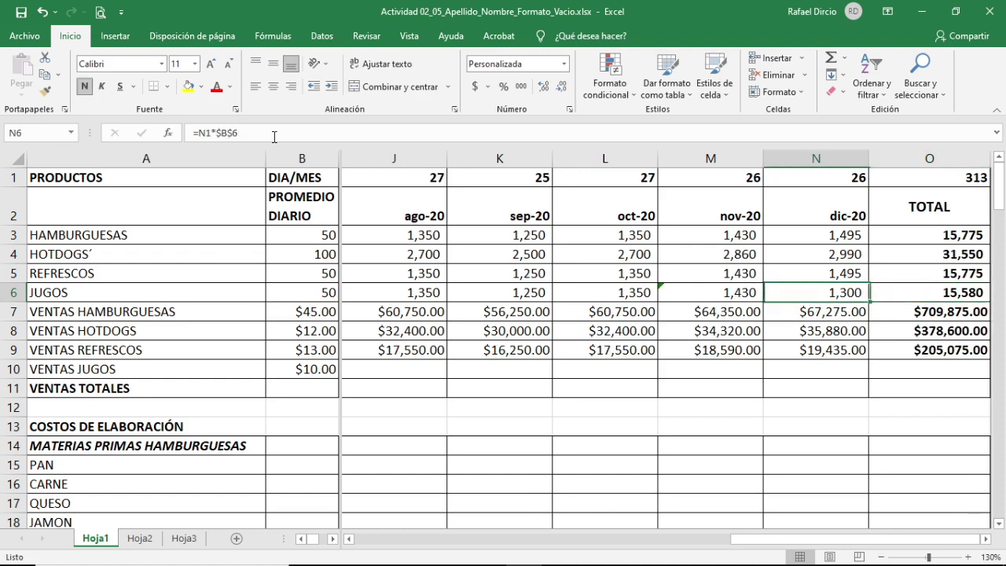
pyautogui.click(275, 137)
pyautogui.write('*1.15')
pyautogui.press('Escape')
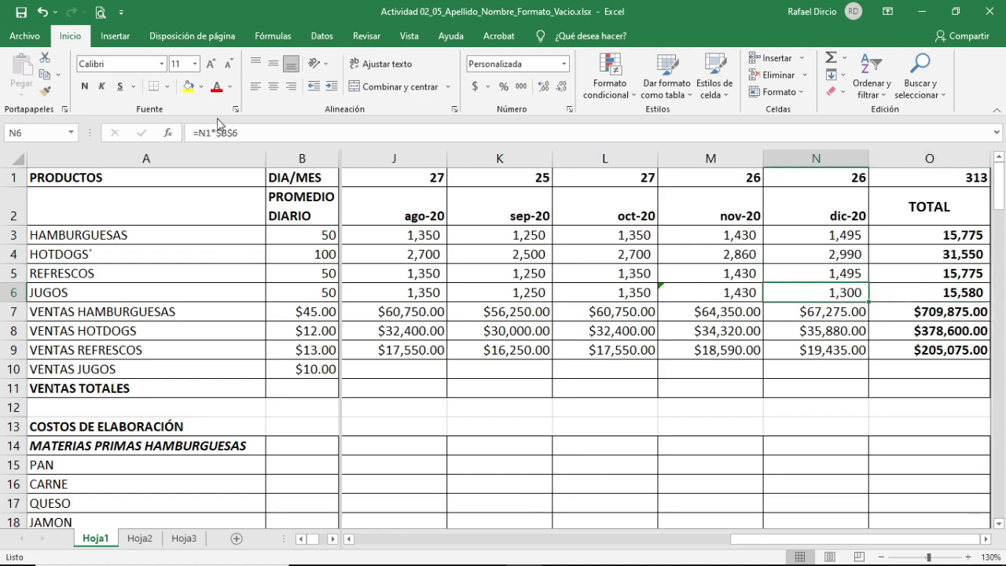
pyautogui.click(244, 132)
pyautogui.write('*')
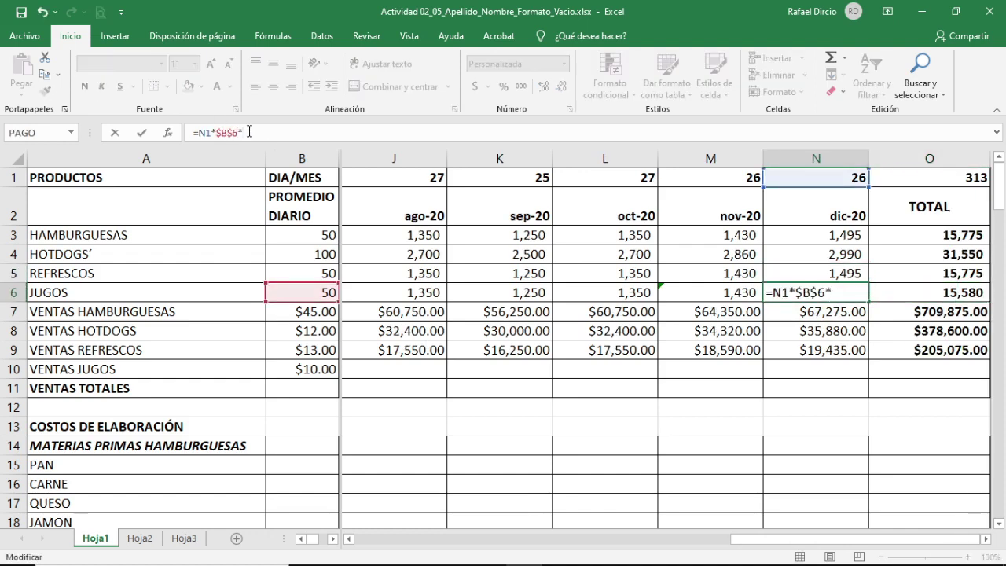
pyautogui.write('1.15')
pyautogui.press('Return')
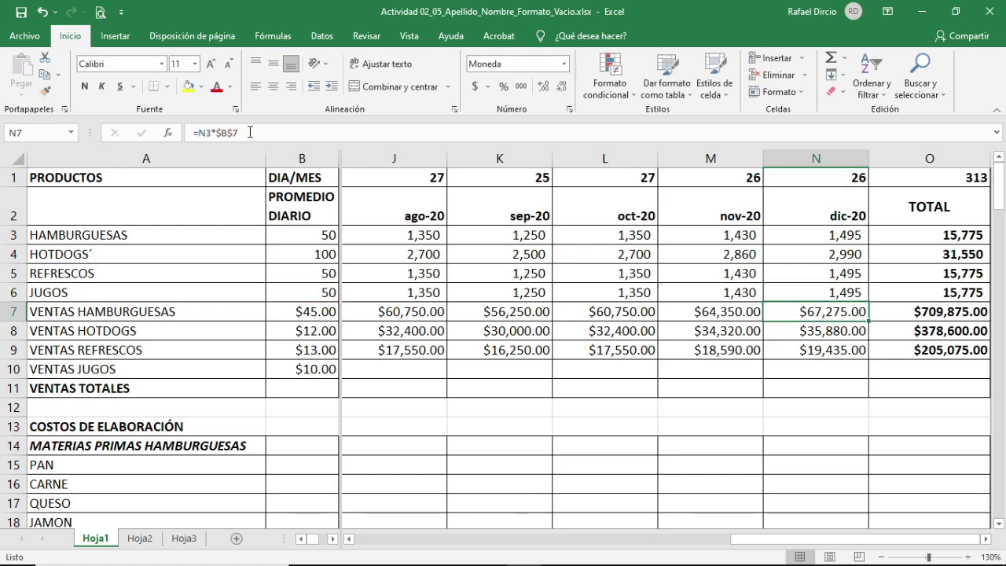
# Step: Check the annual JUGOS total in O6 against the totals of the other products
pyautogui.press('Up')
pyautogui.press('Right')
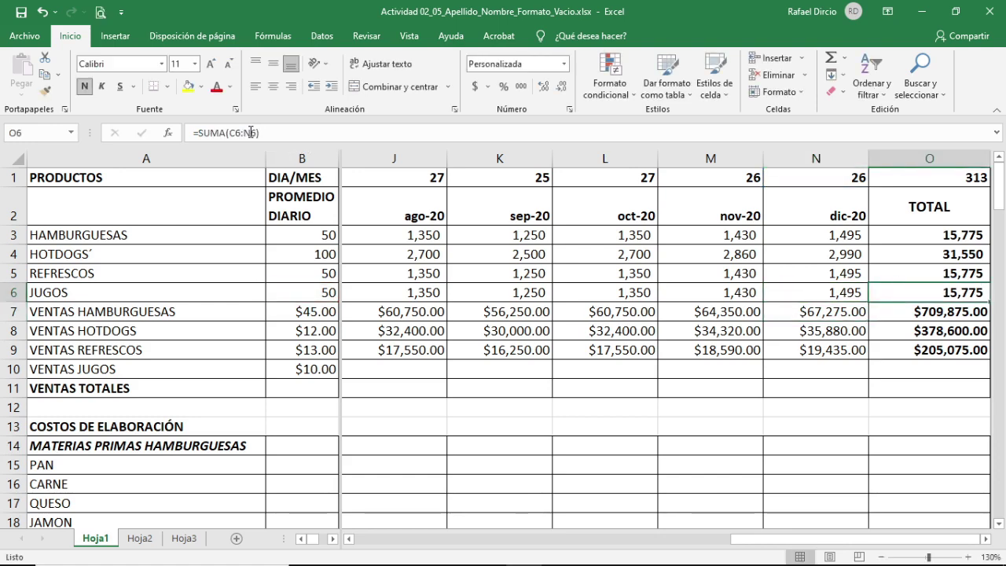
pyautogui.press('Right')
pyautogui.press('Right')
pyautogui.press('Left')
pyautogui.press('Left')
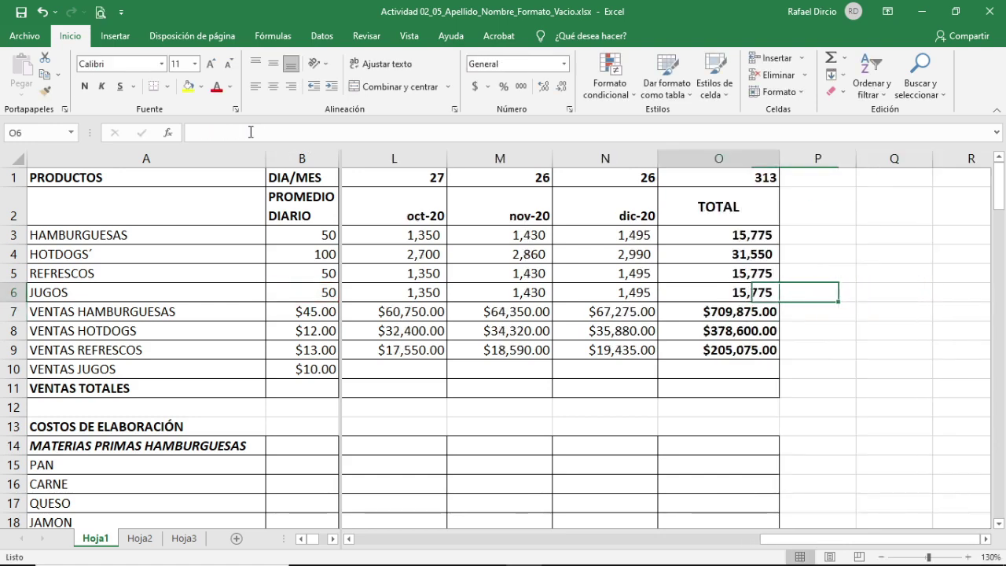
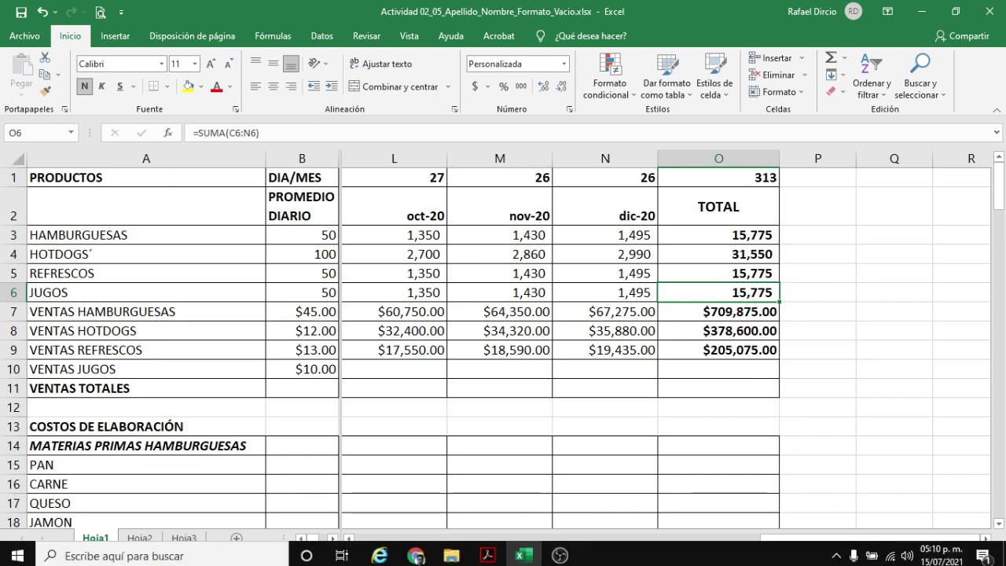
# Step: Enter the January VENTAS JUGOS formula =C6*$B$10 in C10, with an absolute reference to the juice price
pyautogui.press('Down')
pyautogui.press('Down')
pyautogui.press('Down')
pyautogui.press('Down')
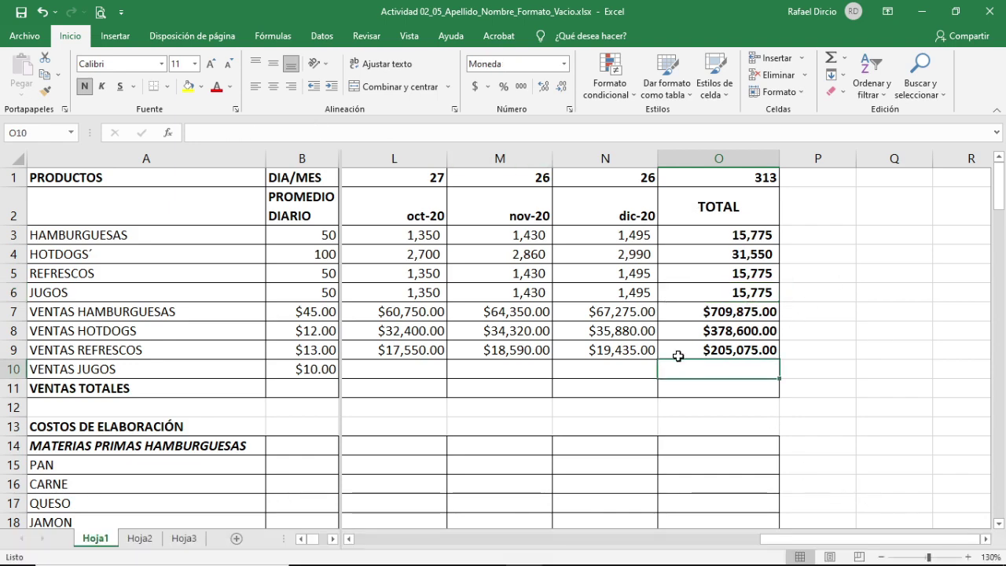
pyautogui.press('Left')
pyautogui.press('Left')
pyautogui.press('Left')
pyautogui.press('Left')
pyautogui.press('Left')
pyautogui.press('Left')
pyautogui.press('Left')
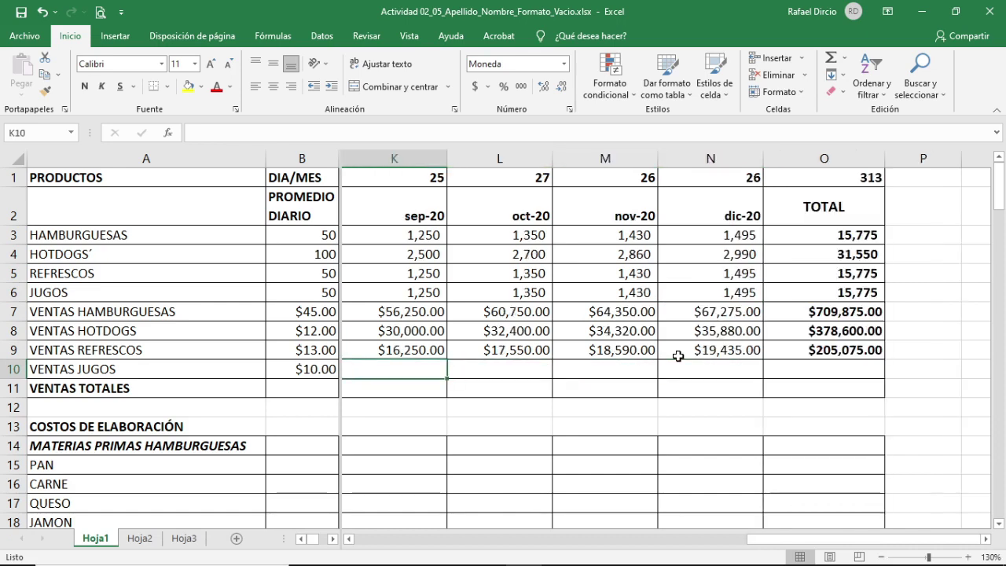
pyautogui.press('Left')
pyautogui.press('Left')
pyautogui.press('Left')
pyautogui.press('Left')
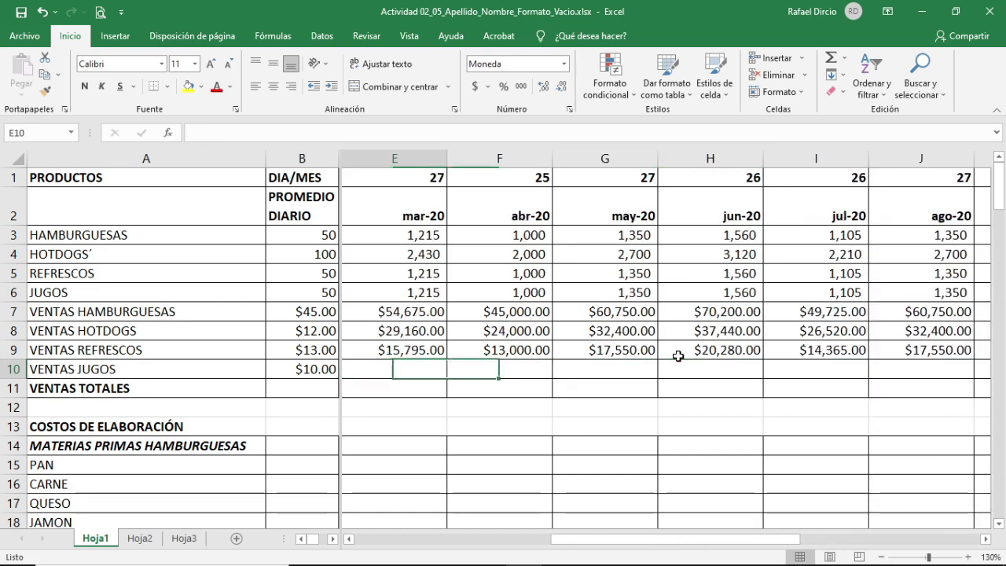
pyautogui.press('Left')
pyautogui.hscroll(-1, 677, 356)
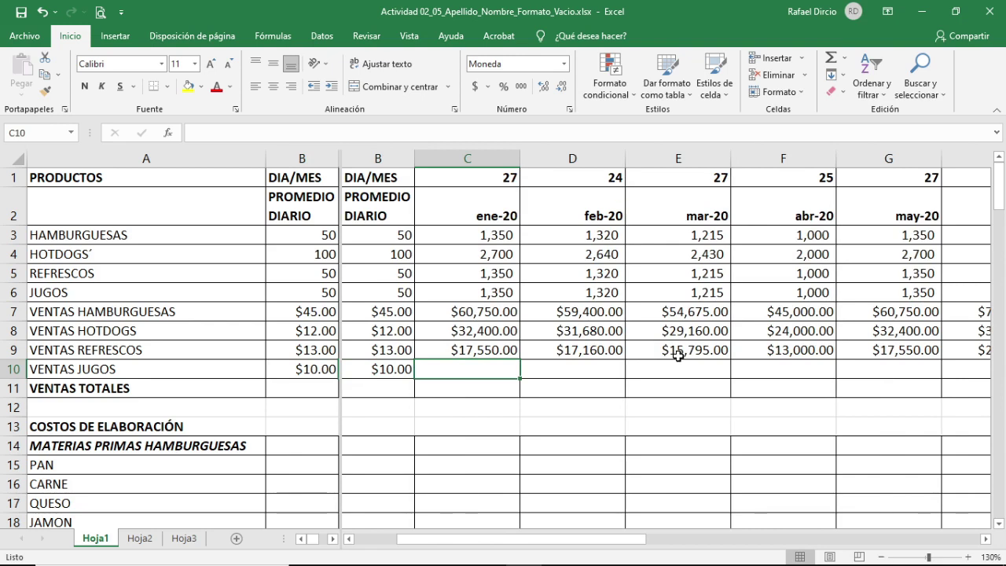
pyautogui.write('=')
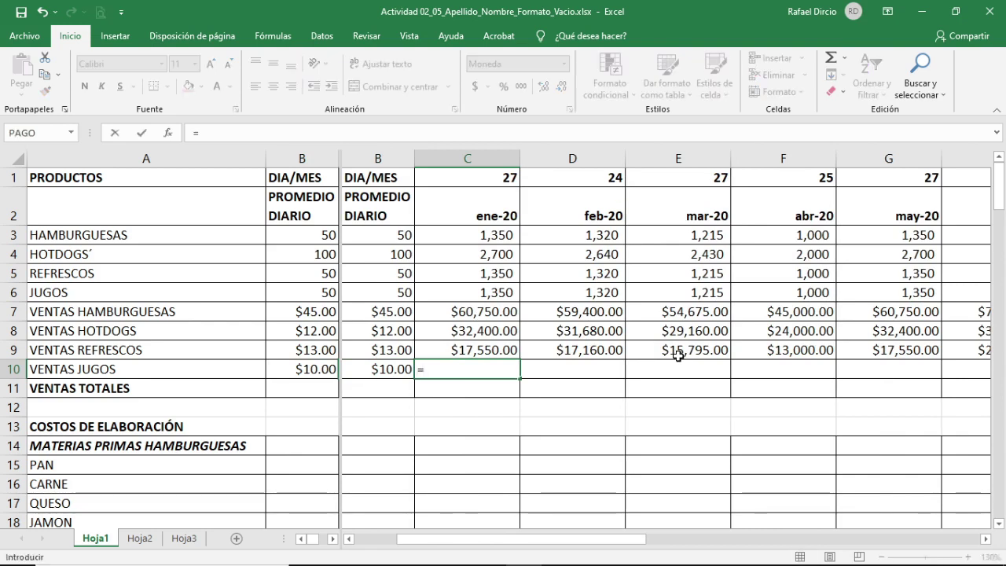
pyautogui.press('Up')
pyautogui.press('Up')
pyautogui.press('Up')
pyautogui.press('Up')
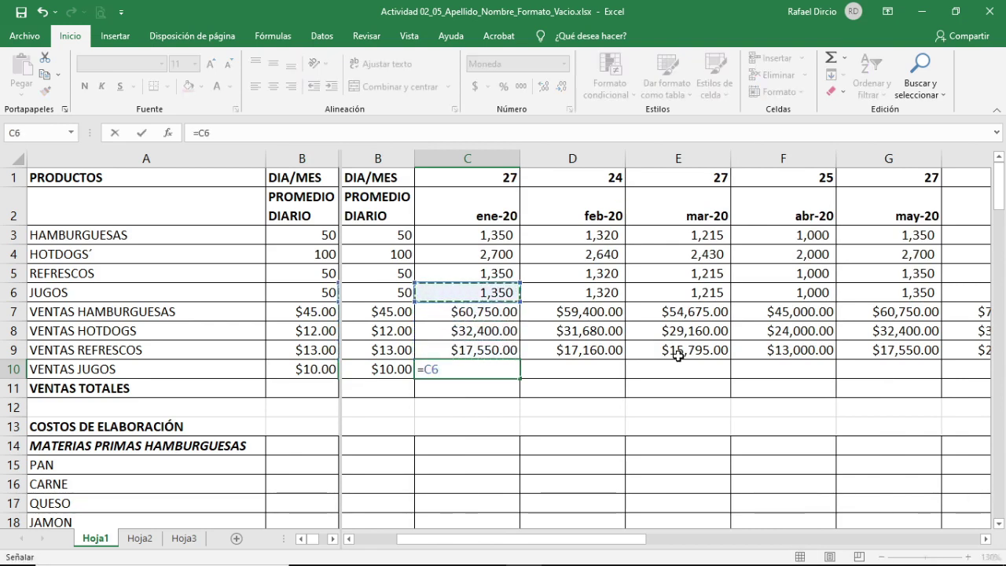
pyautogui.write('*')
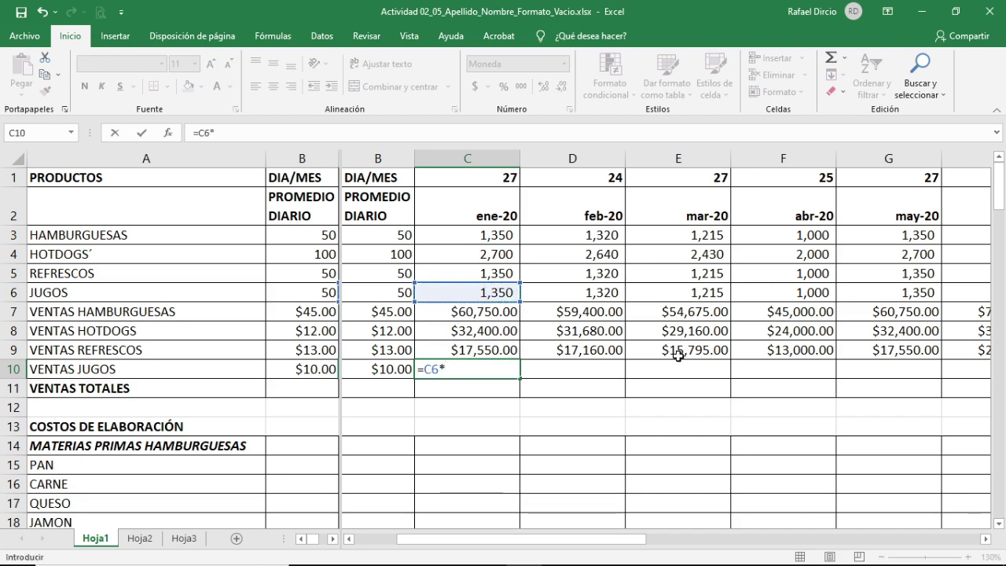
pyautogui.press('Left')
pyautogui.press('F4')
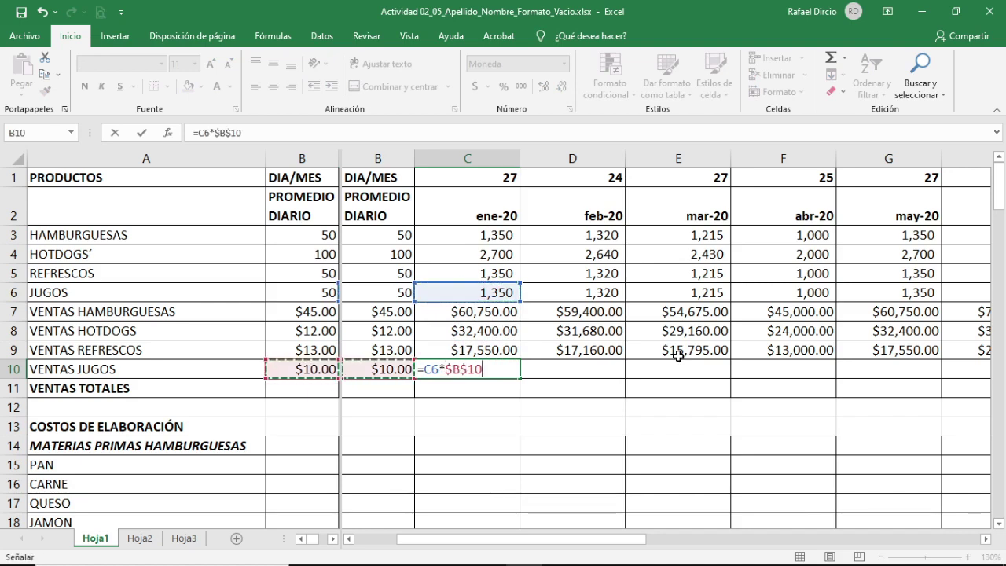
pyautogui.press('Return')
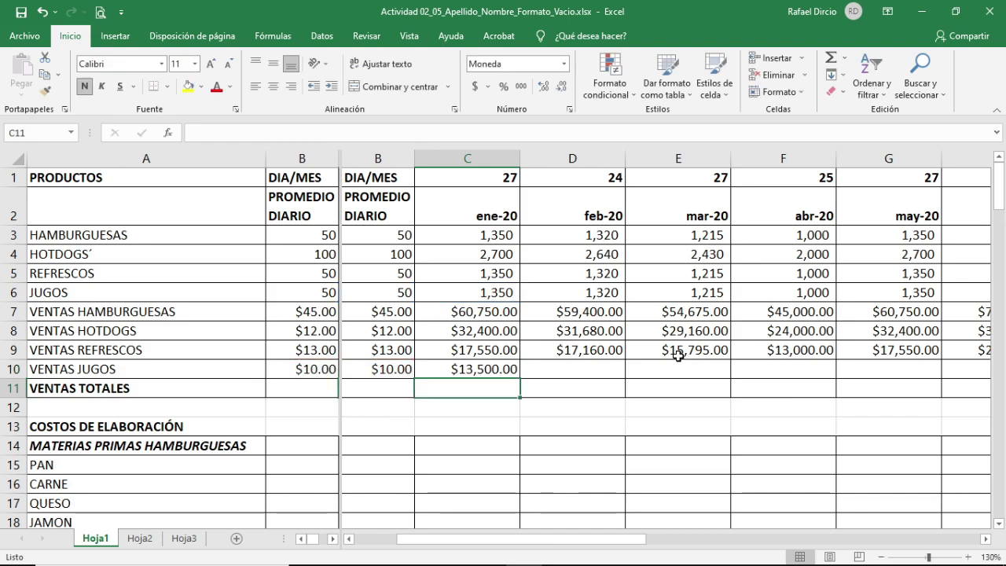
# Step: Copy the January VENTAS JUGOS formula from C10 across February to December, D10 through N10
pyautogui.press('Up')
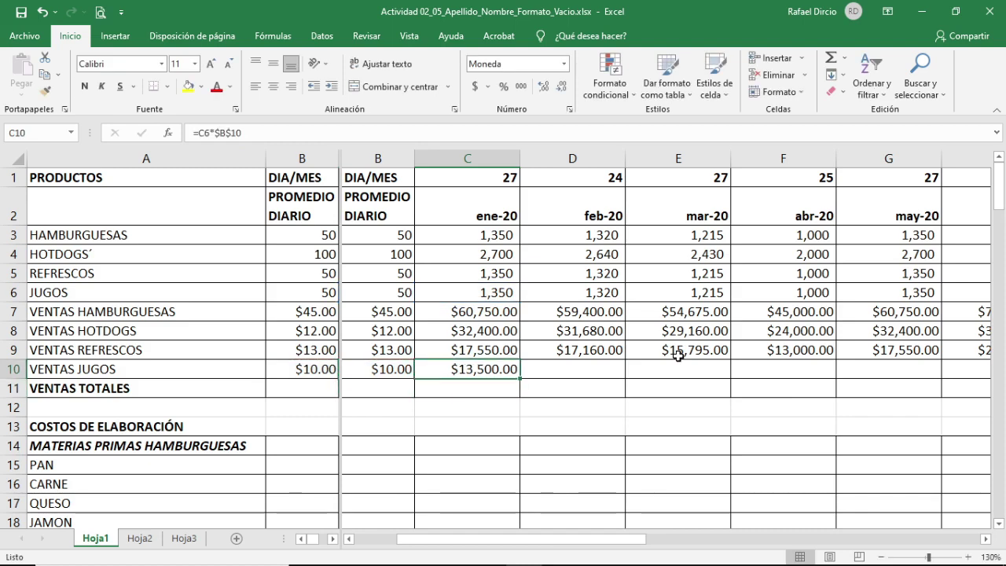
pyautogui.hotkey('ctrl', 'c')
pyautogui.press('Right')
pyautogui.hotkey('shift', 'Right')
pyautogui.hotkey('shift', 'Right')
pyautogui.hotkey('shift', 'Right')
pyautogui.hotkey('shift', 'Right')
pyautogui.hotkey('shift', 'Right')
pyautogui.hotkey('shift', 'Right')
pyautogui.hotkey('shift', 'Right')
pyautogui.hotkey('shift', 'Right')
pyautogui.hotkey('shift', 'Right')
pyautogui.hotkey('shift', 'Right')
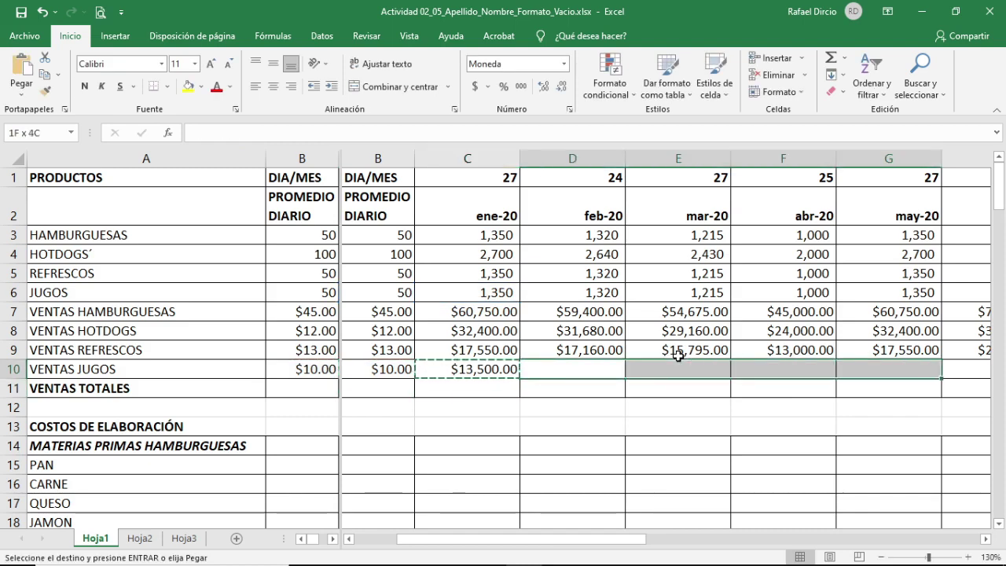
pyautogui.hotkey('shift', 'Right')
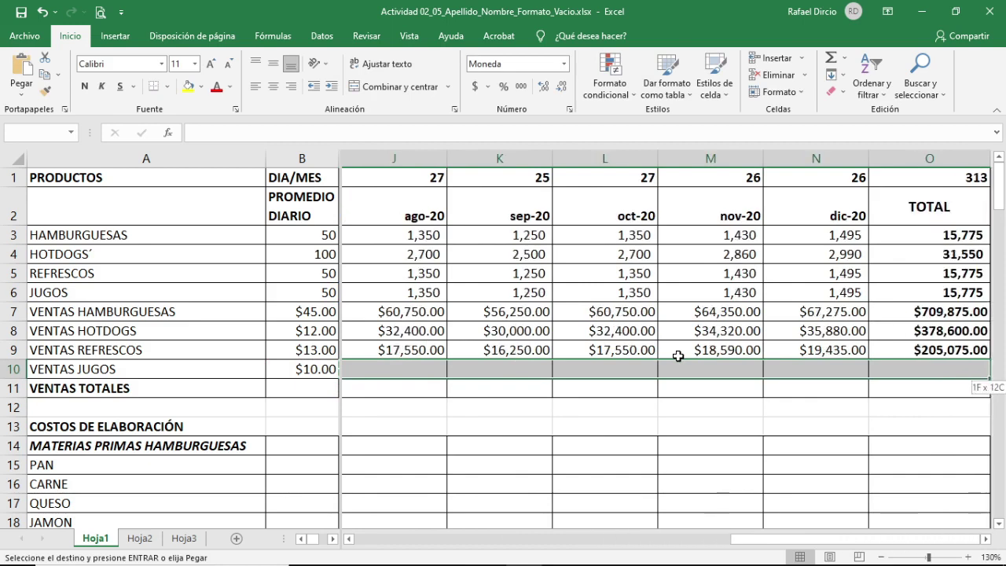
pyautogui.hotkey('shift', 'Left')
pyautogui.press('Return')
# Step: Copy the annual total formula from O9 down to O10 to total VENTAS JUGOS with =SUMA(C10:N10)
pyautogui.press('Right')
pyautogui.press('Right')
pyautogui.press('Right')
pyautogui.press('Right')
pyautogui.press('Right')
pyautogui.press('Right')
pyautogui.press('Right')
pyautogui.press('Right')
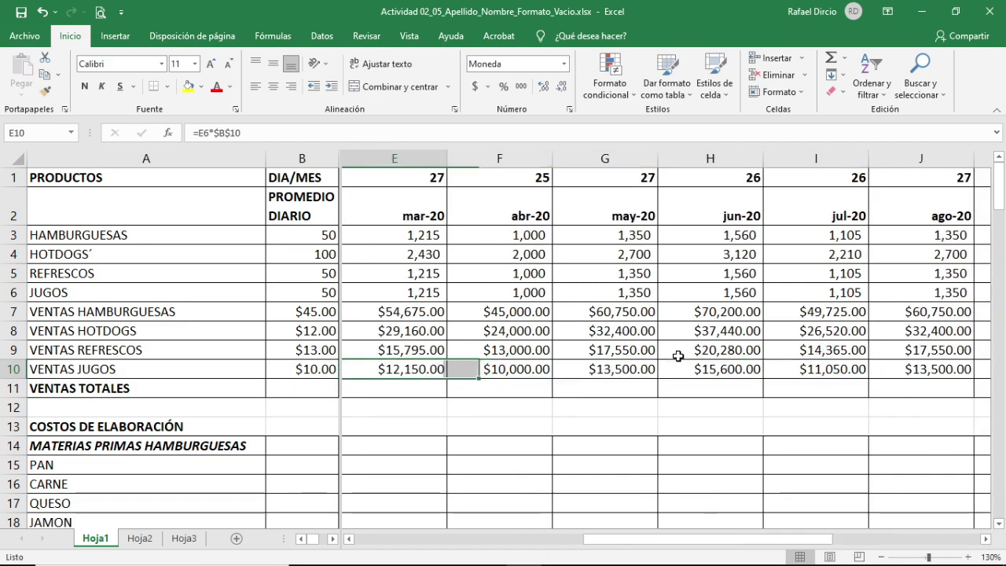
pyautogui.press('Right')
pyautogui.press('Right')
pyautogui.press('Right')
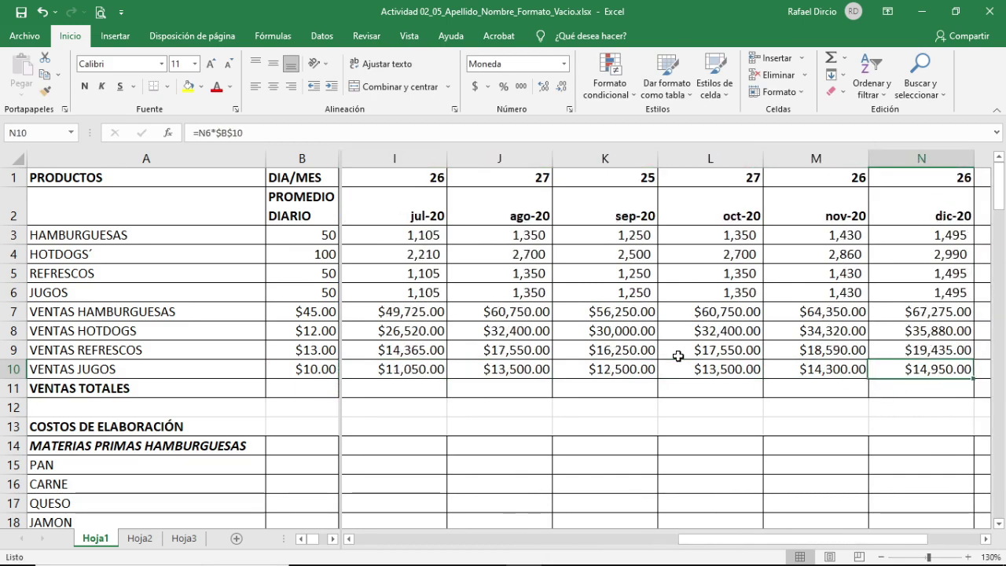
pyautogui.press('Up')
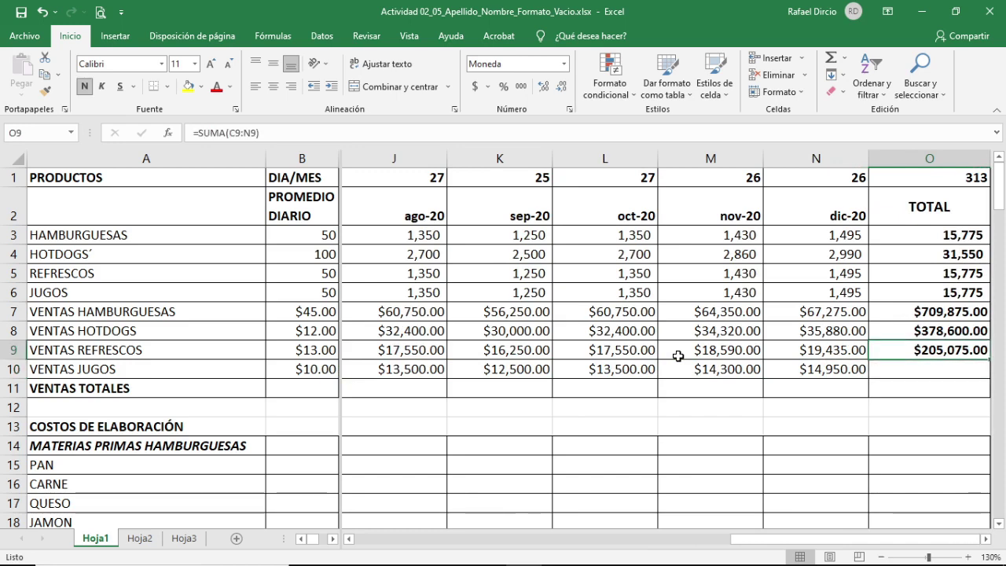
pyautogui.hotkey('ctrl', 'c')
pyautogui.press('Down')
pyautogui.press('Return')
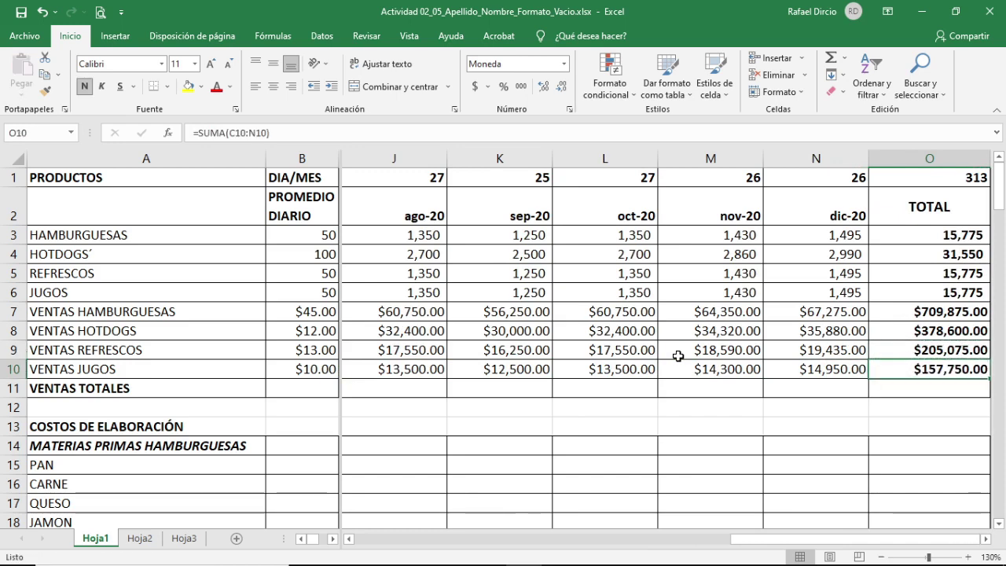
pyautogui.press('Right')
pyautogui.press('Left')
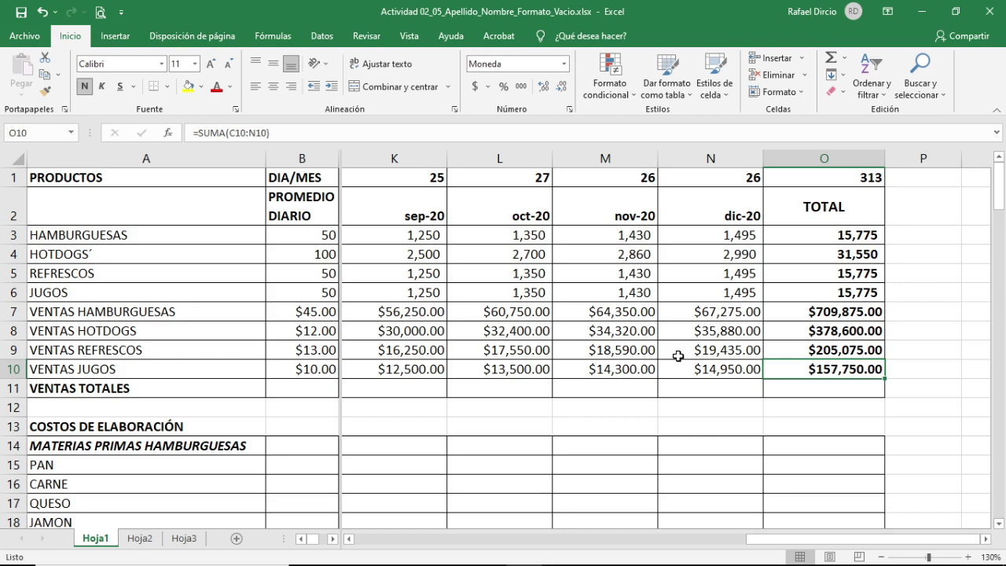
# Step: Enter the January VENTAS TOTALES formula =SUMA(C7:C10) in C11, summing only the four product sales rows
pyautogui.press('Down')
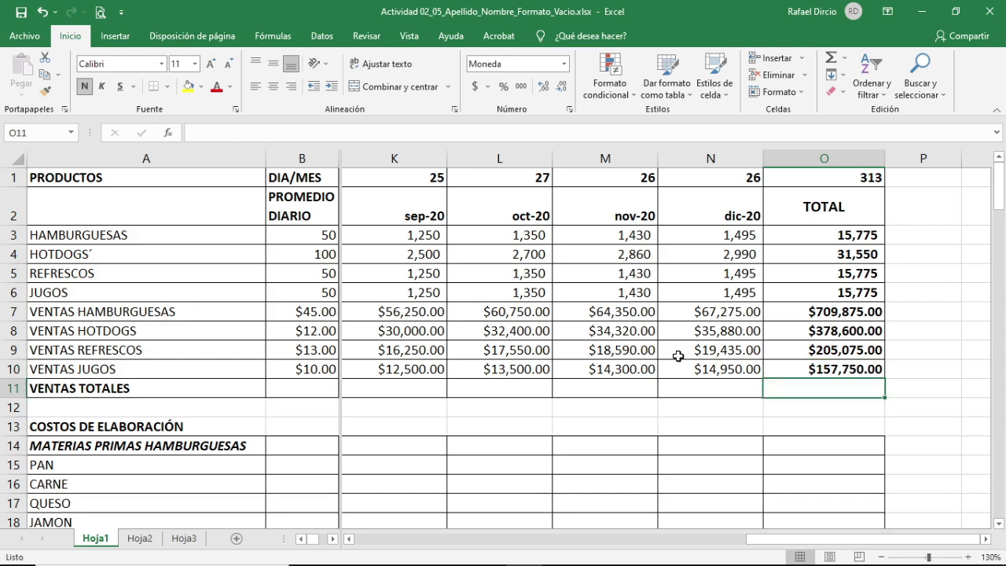
pyautogui.press('Left')
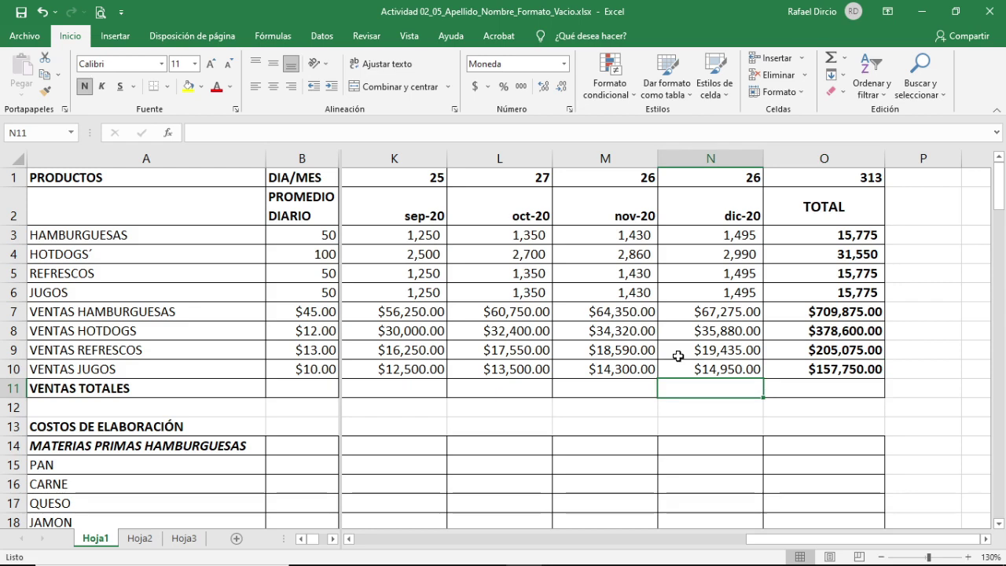
pyautogui.press('Left')
pyautogui.press('Left')
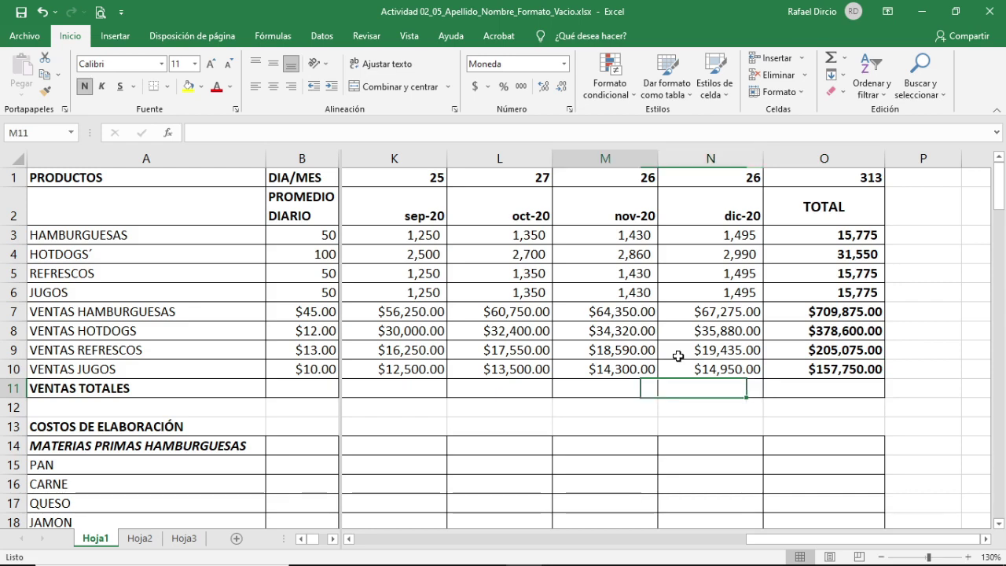
pyautogui.press('Left')
pyautogui.press('Left')
pyautogui.press('Left')
pyautogui.press('Left')
pyautogui.press('Left')
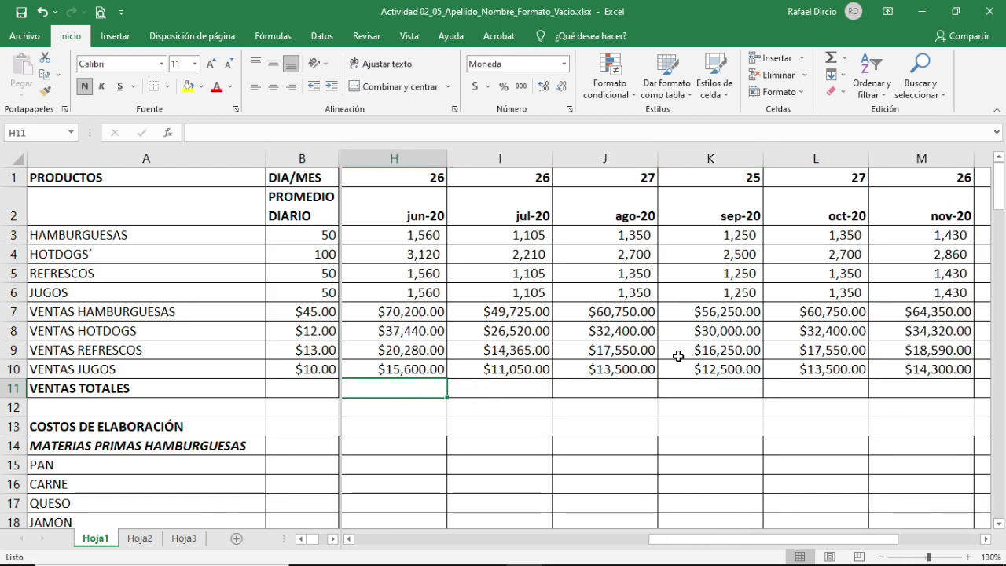
pyautogui.press('Left')
pyautogui.press('Left')
pyautogui.press('Left')
pyautogui.press('Left')
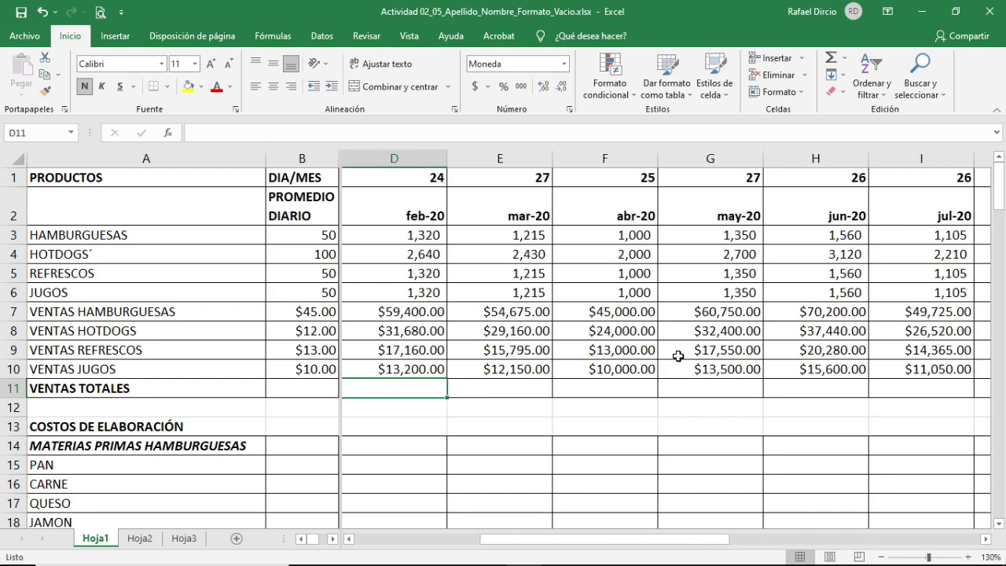
pyautogui.press('Left')
pyautogui.press('Right')
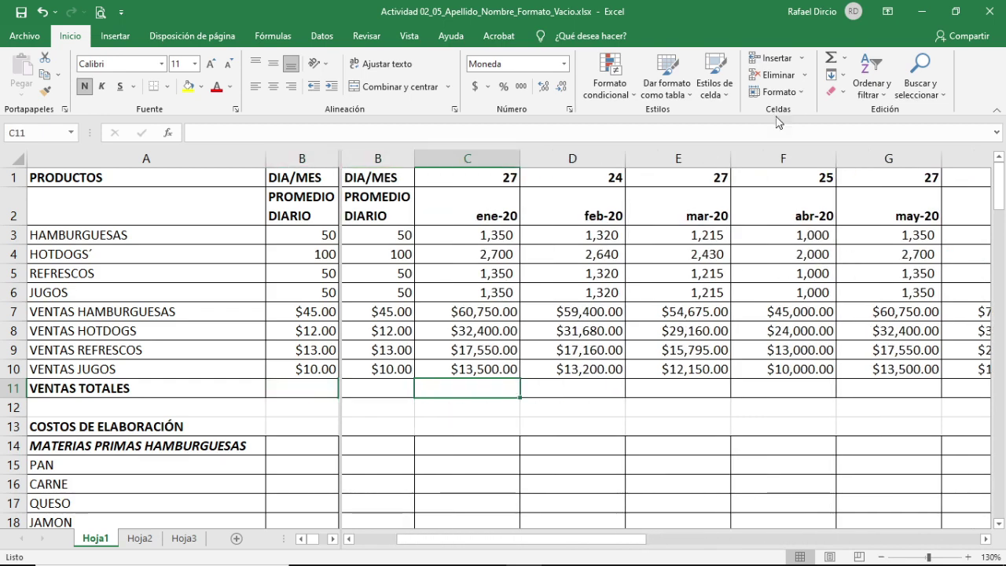
pyautogui.click(831, 58)
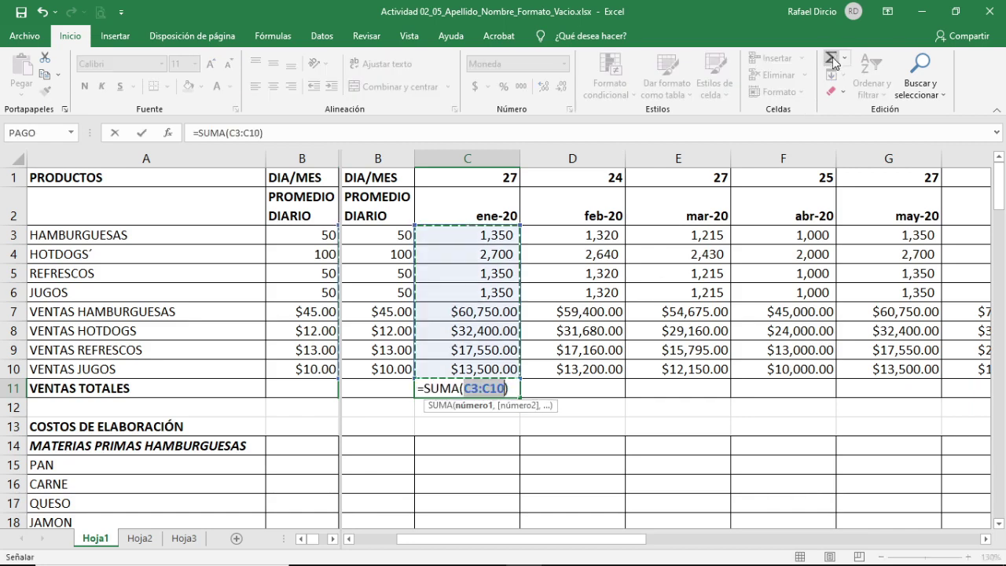
pyautogui.moveTo(469, 311); pyautogui.dragTo(469, 370)
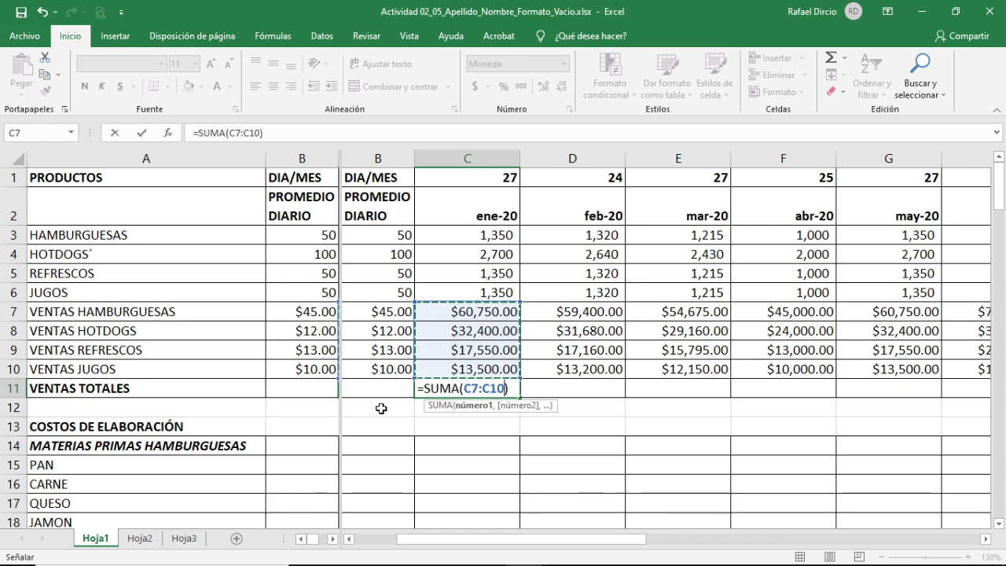
pyautogui.press('Return')
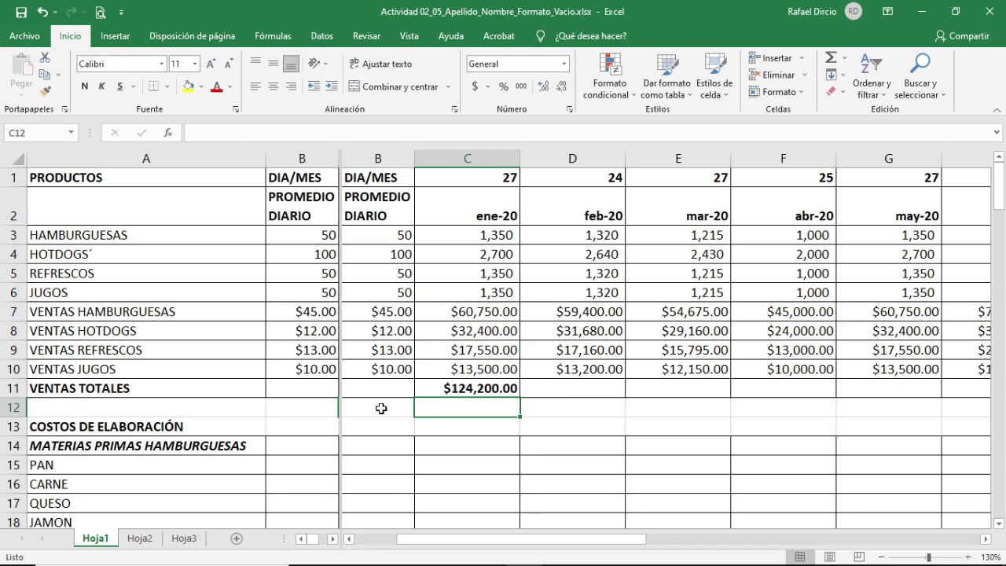
# Step: Copy the January VENTAS TOTALES formula from C11 across February to November, D11 through M11, one month at a time
pyautogui.press('Up')
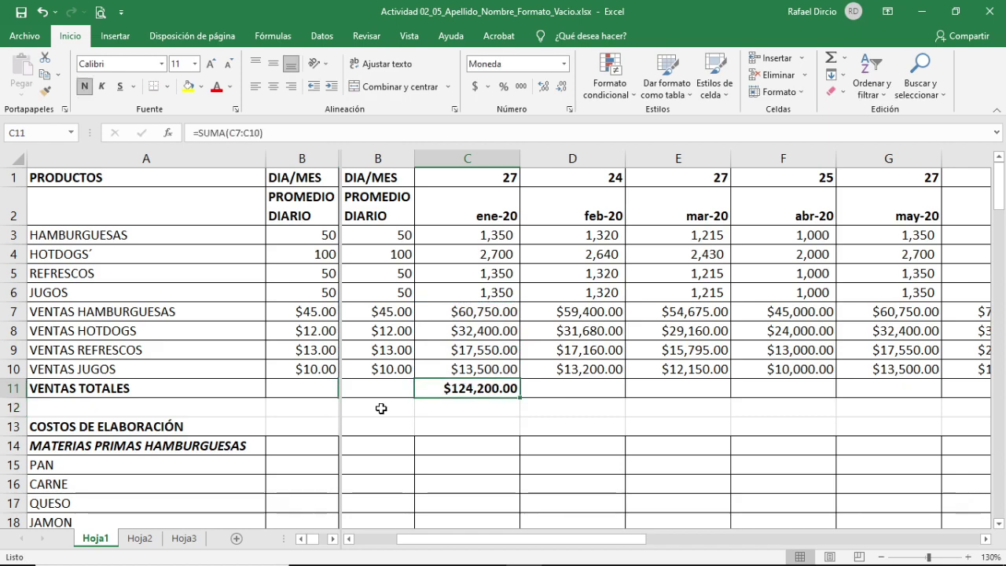
pyautogui.hotkey('ctrl', 'c')
pyautogui.press('Right')
pyautogui.press('Return')
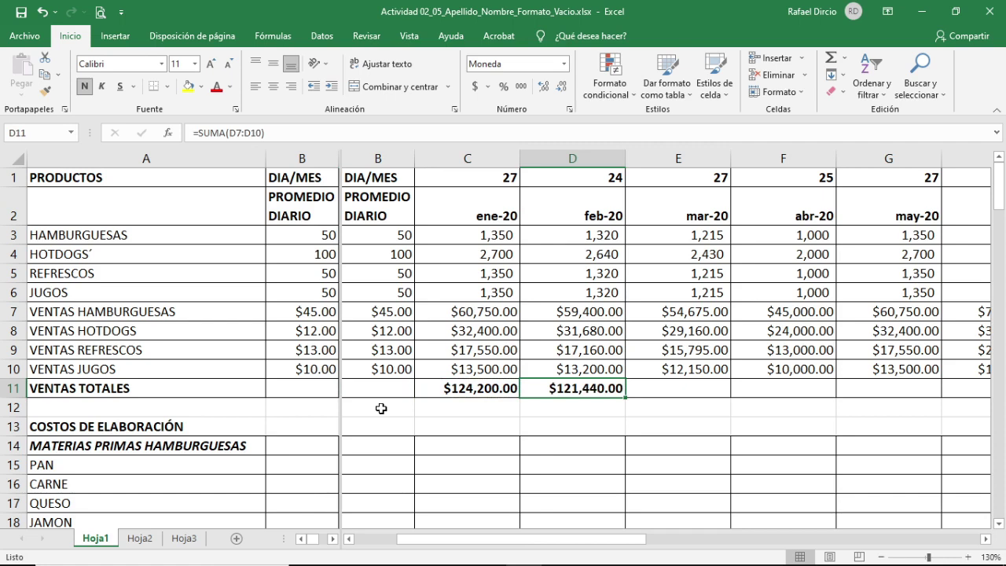
pyautogui.hotkey('ctrl', 'c')
pyautogui.press('Right')
pyautogui.press('Return')
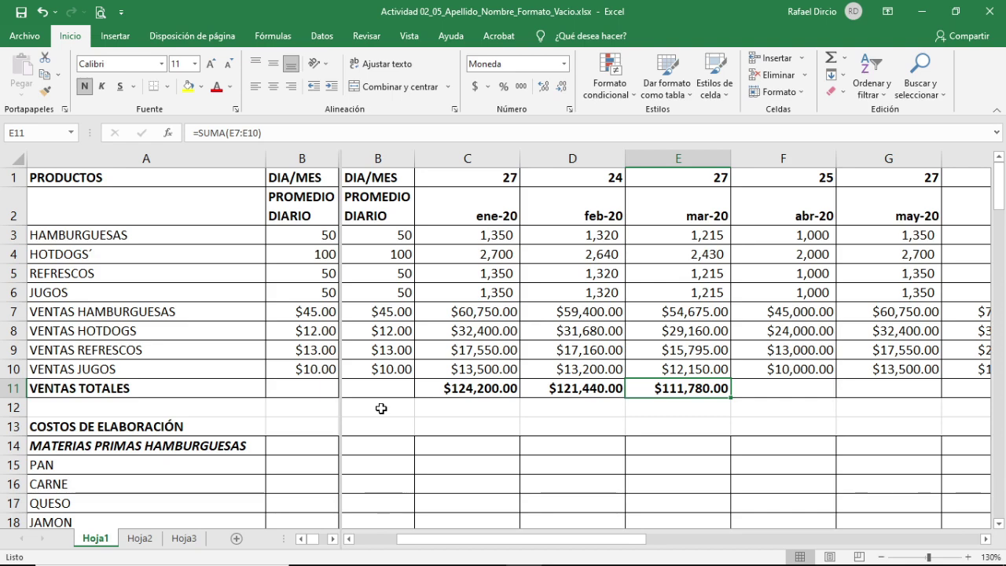
pyautogui.hotkey('ctrl', 'c')
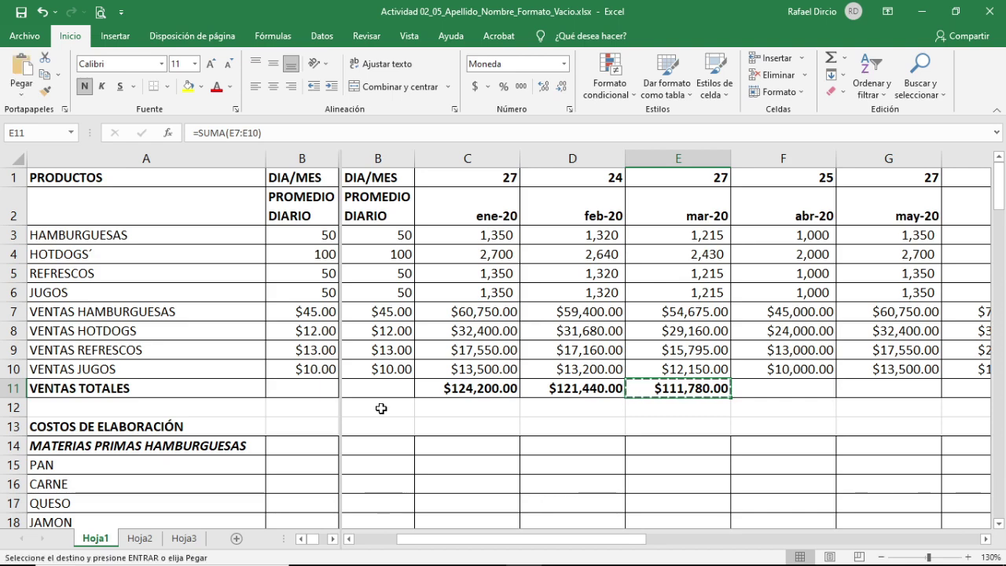
pyautogui.press('Right')
pyautogui.press('Return')
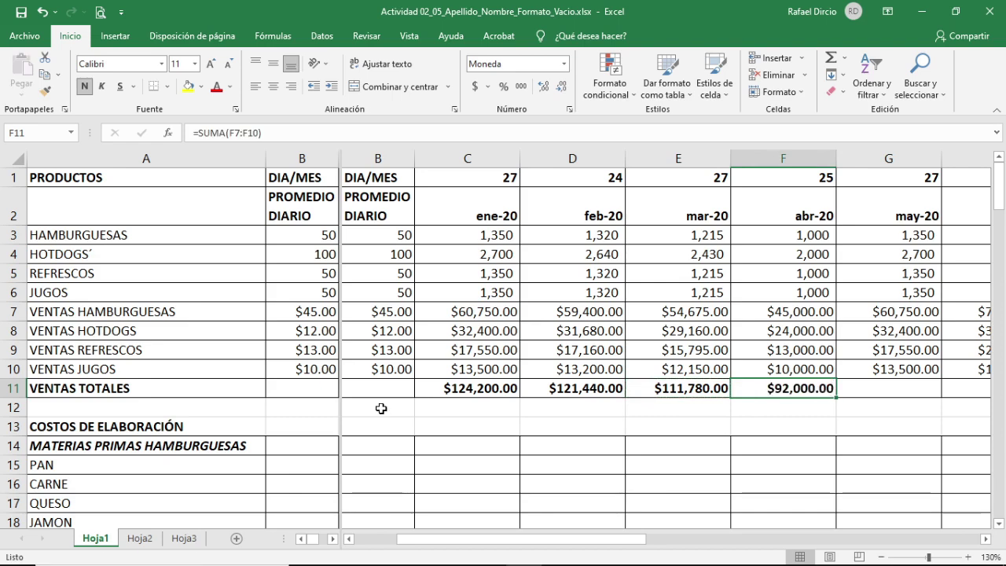
pyautogui.hotkey('ctrl', 'c')
pyautogui.press('Right')
pyautogui.press('Return')
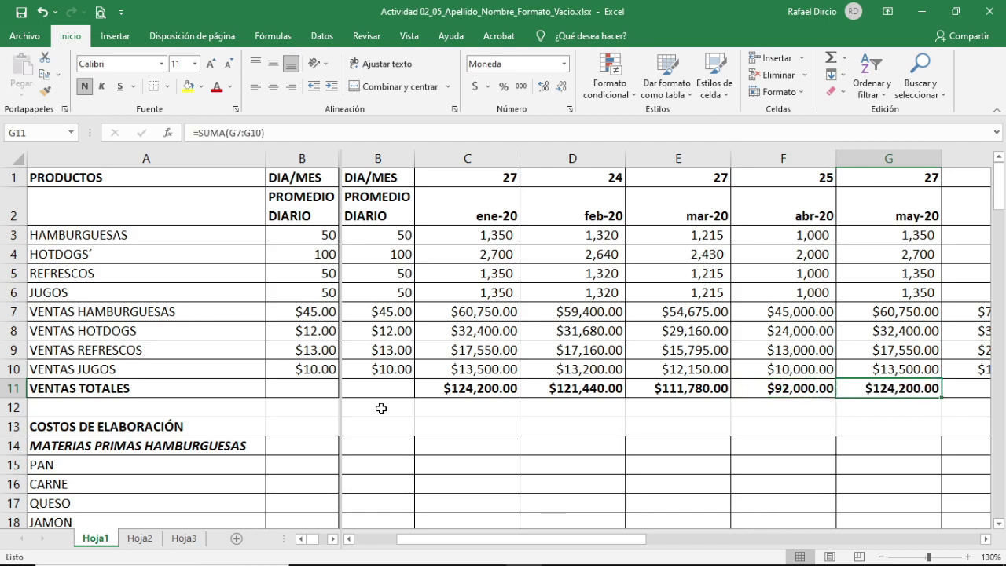
pyautogui.hotkey('ctrl', 'c')
pyautogui.press('Right')
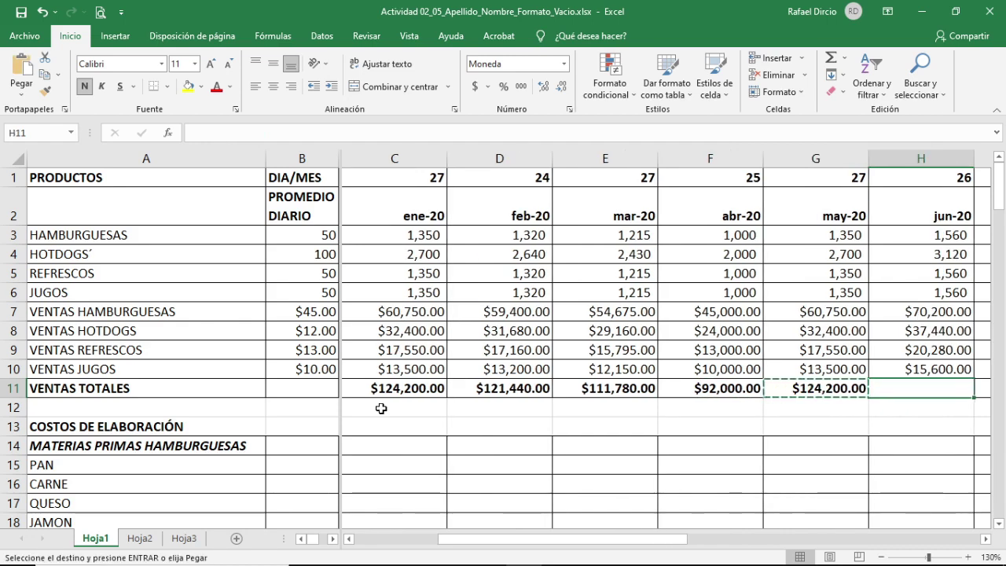
pyautogui.press('Return')
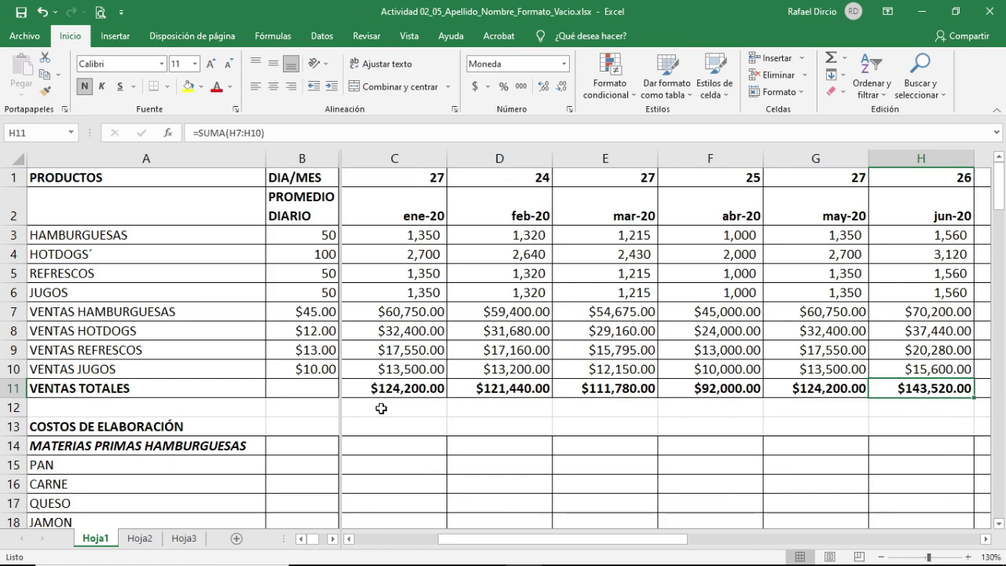
pyautogui.press('Right')
pyautogui.press('Left')
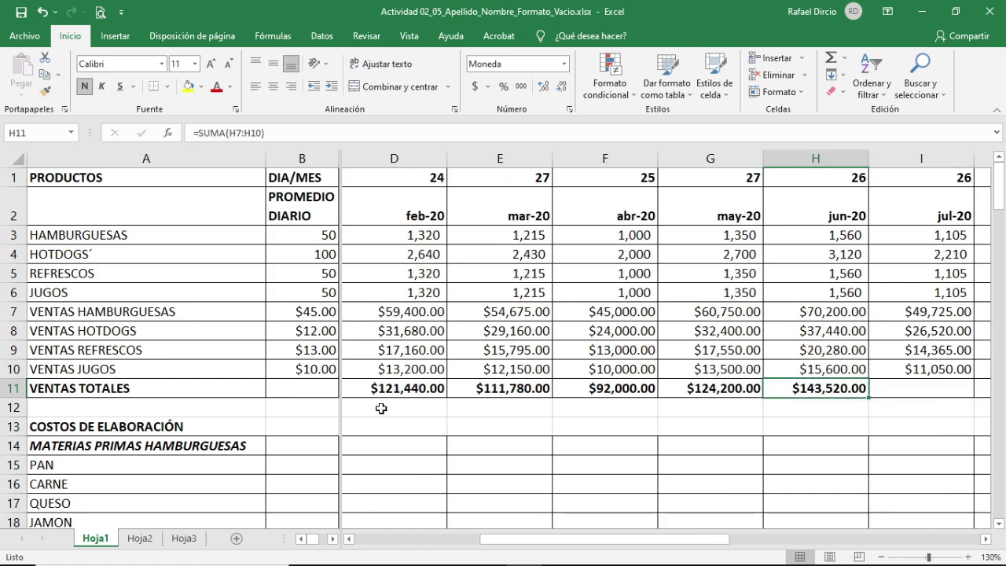
pyautogui.hotkey('ctrl', 'c')
pyautogui.press('Right')
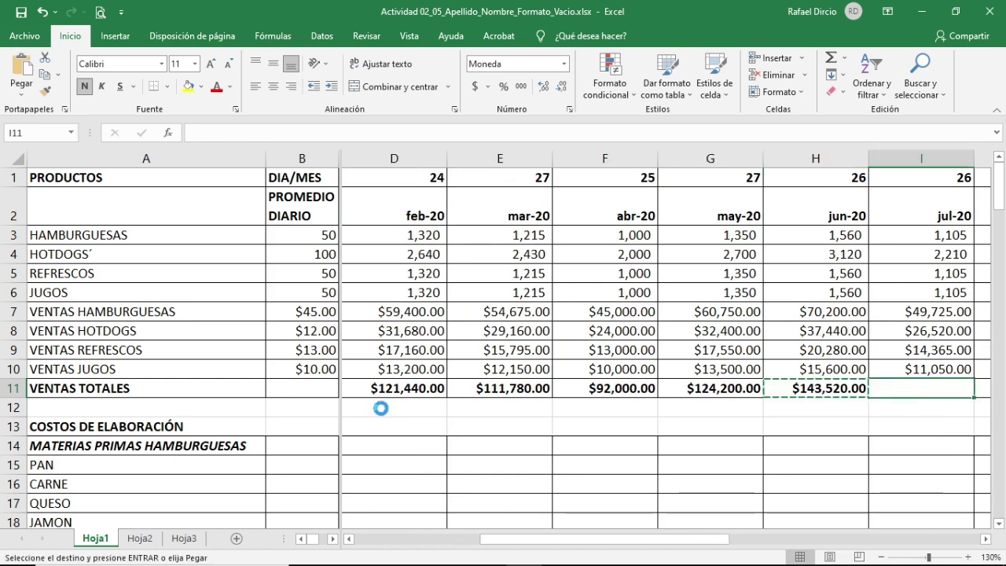
pyautogui.press('Return')
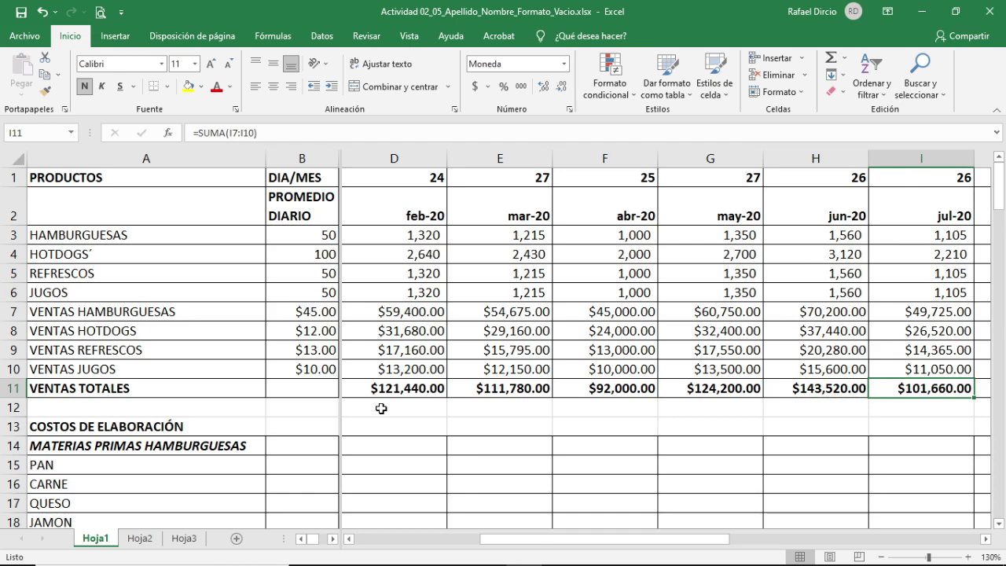
pyautogui.hotkey('ctrl', 'c')
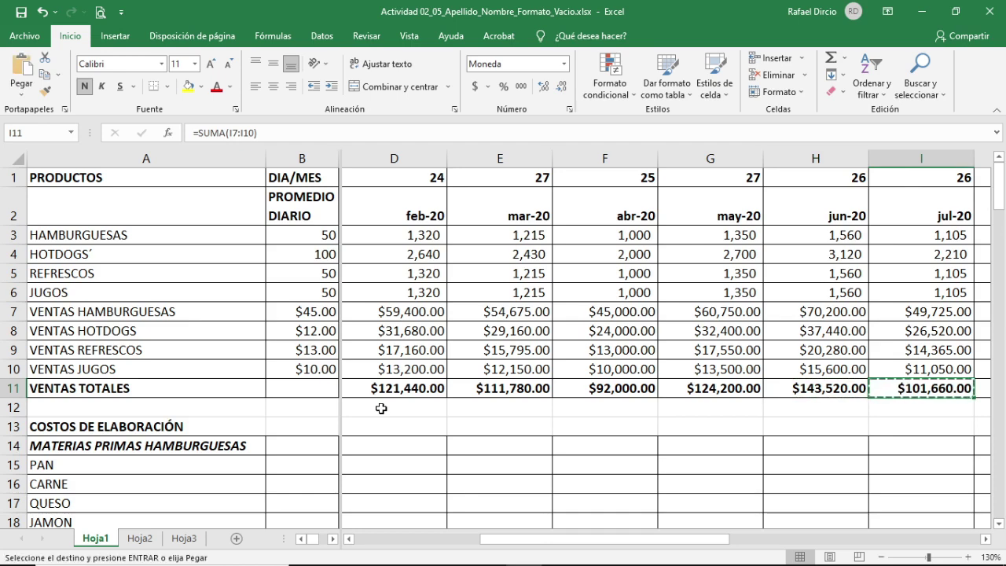
pyautogui.press('Right')
pyautogui.press('Return')
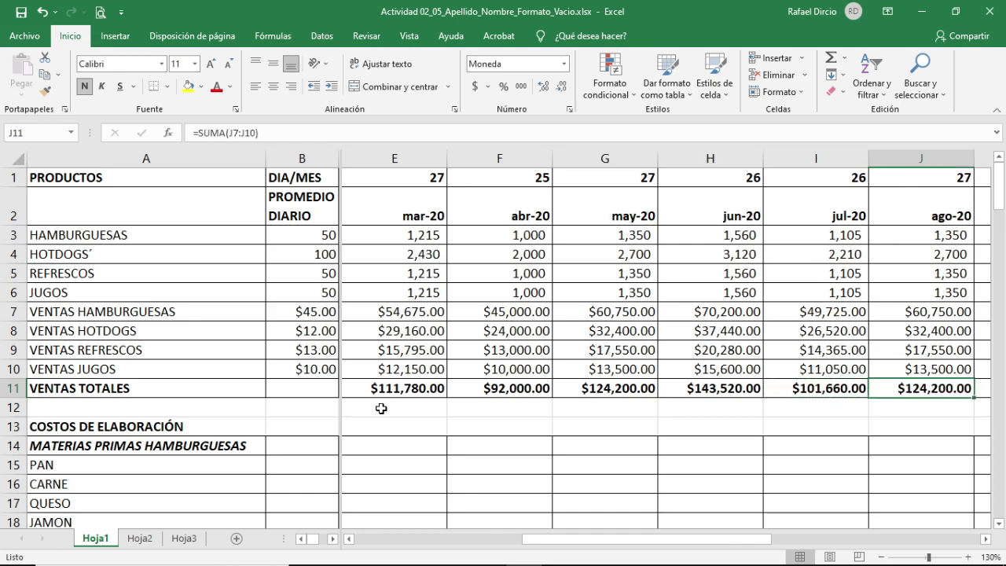
pyautogui.hotkey('ctrl', 'c')
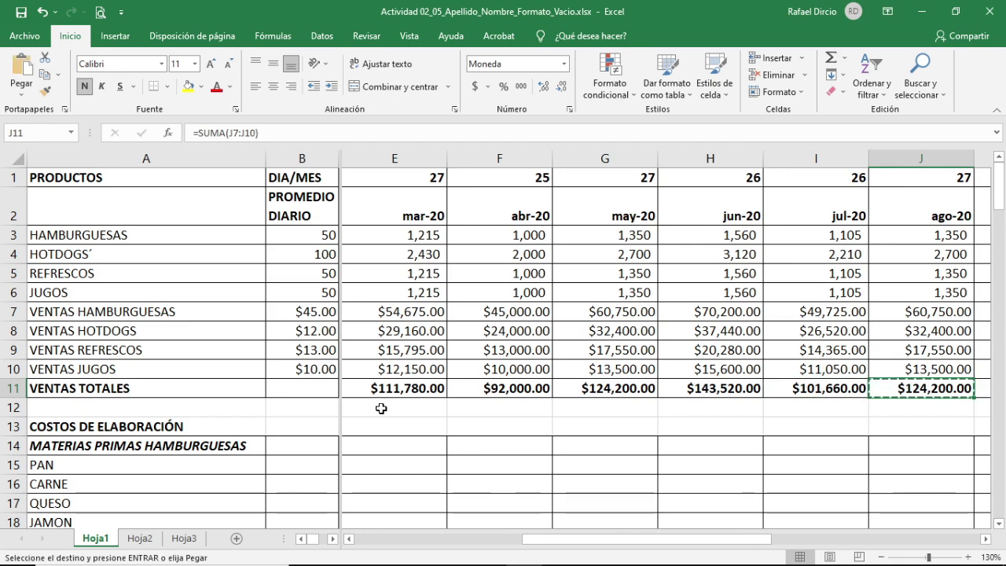
pyautogui.press('Right')
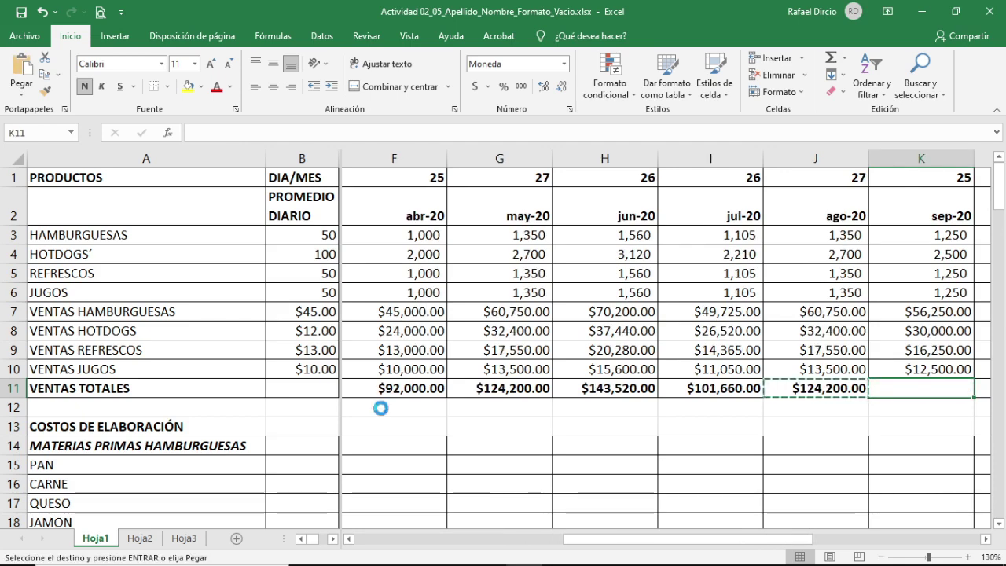
pyautogui.press('Return')
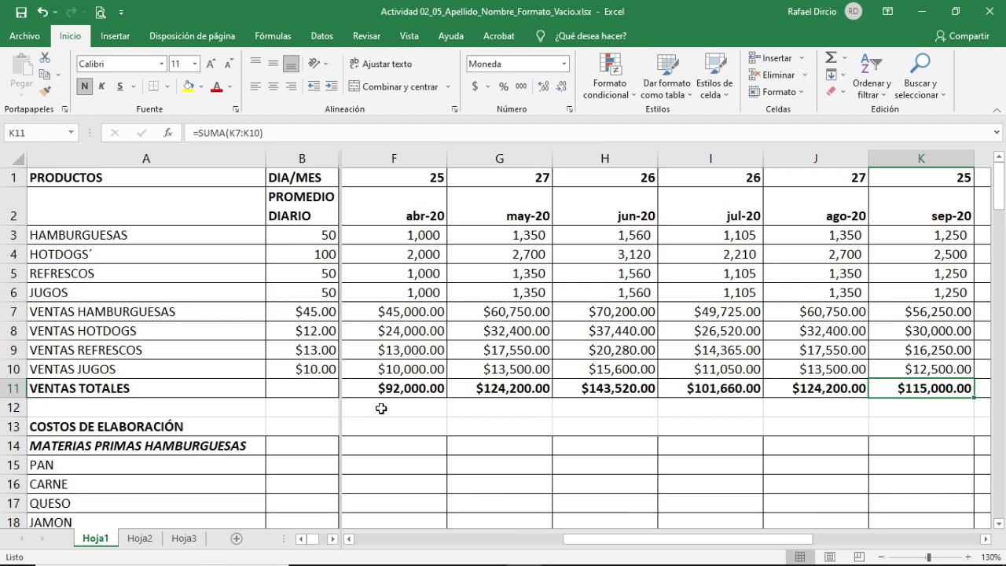
pyautogui.hotkey('ctrl', 'c')
pyautogui.press('Right')
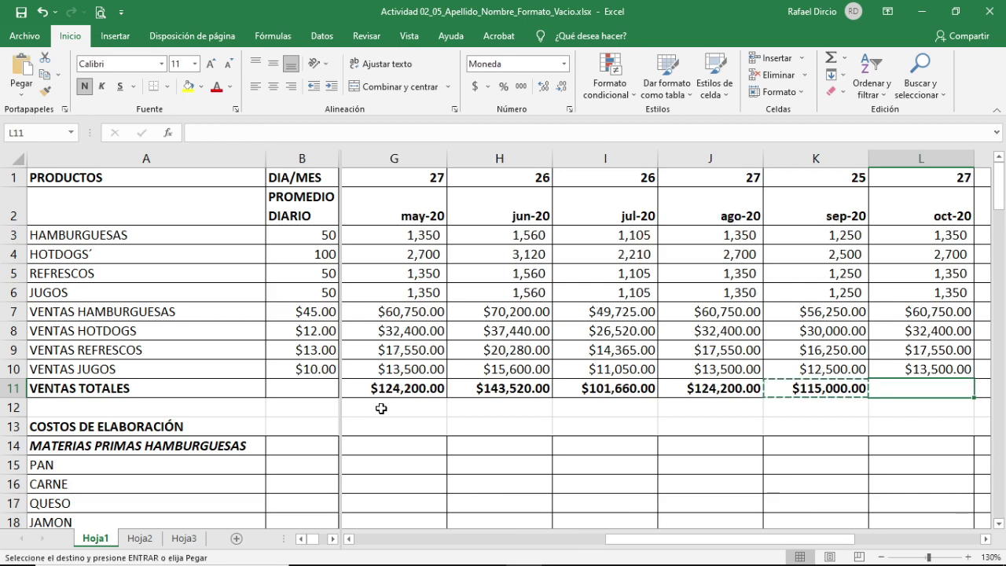
pyautogui.press('Return')
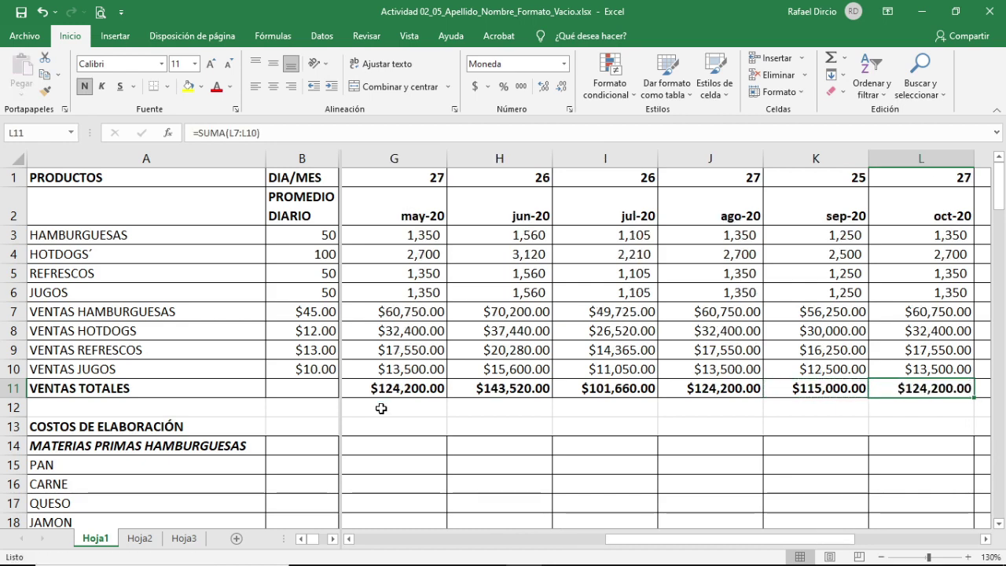
pyautogui.hotkey('ctrl', 'c')
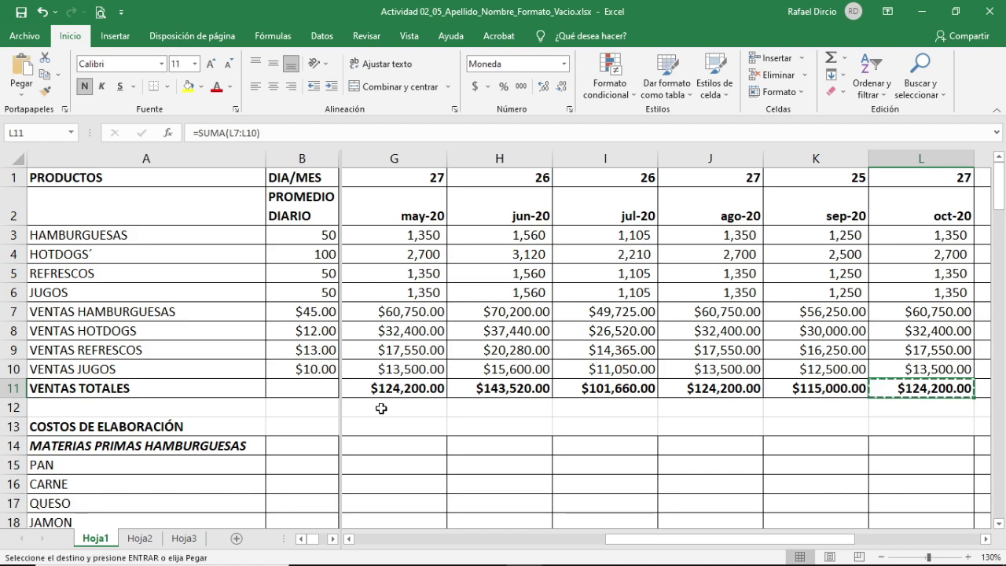
pyautogui.press('Right')
pyautogui.press('Return')
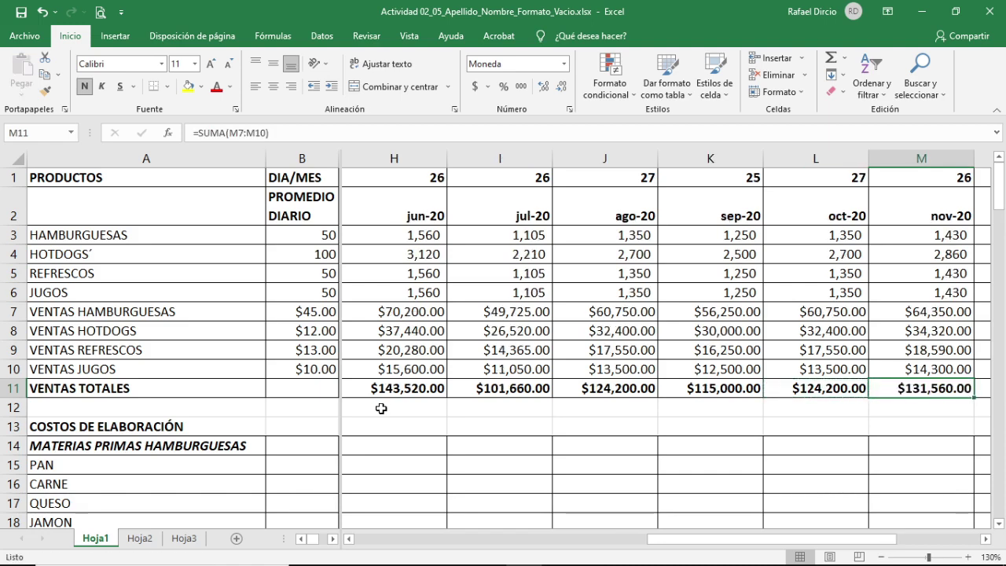
pyautogui.hotkey('ctrl', 'c')
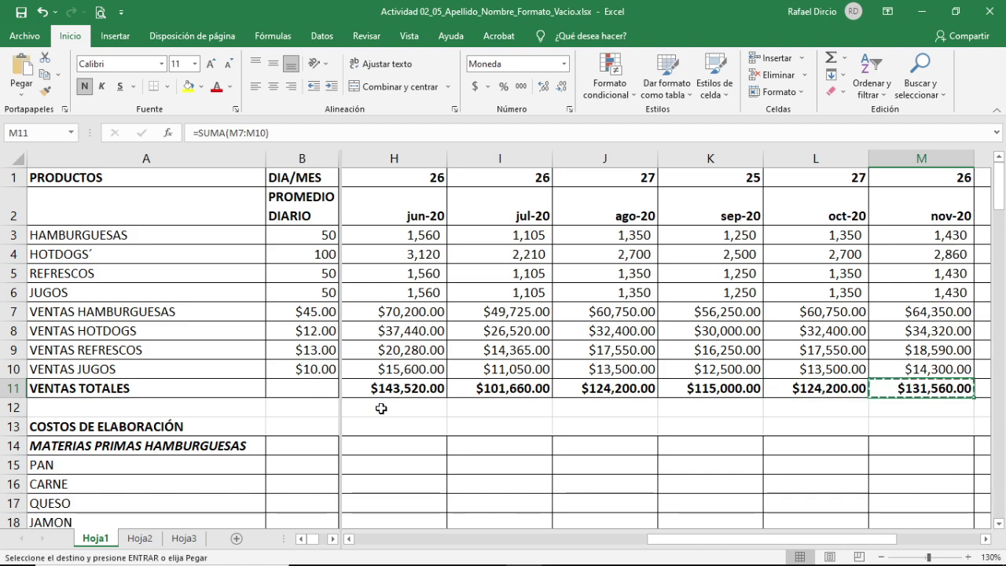
# Step: Complete the VENTAS TOTALES row by copying the monthly formula into December, N11, and the annual total formula from O10 into O11
pyautogui.press('Right')
pyautogui.press('Return')
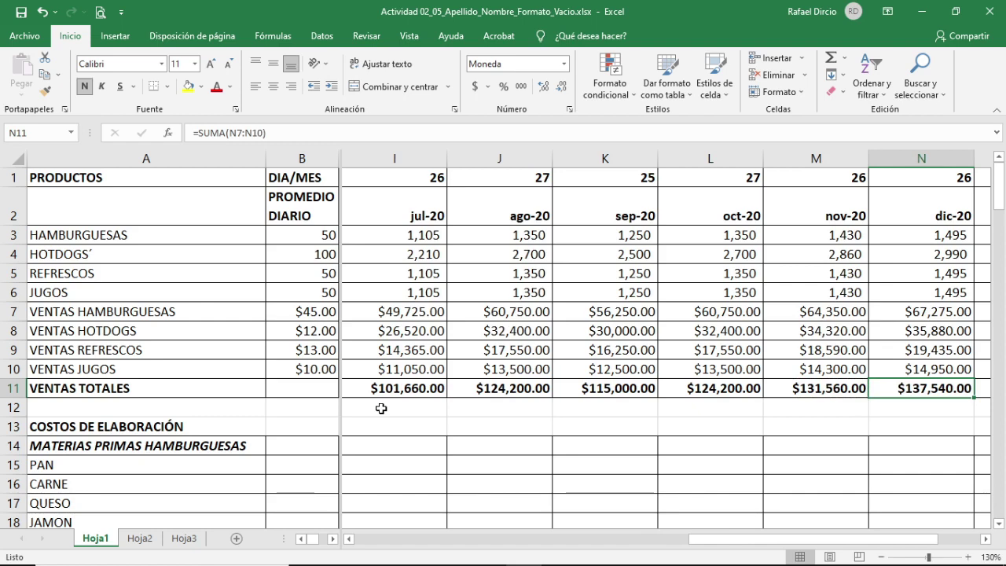
pyautogui.press('Right')
pyautogui.press('Right')
pyautogui.press('Left')
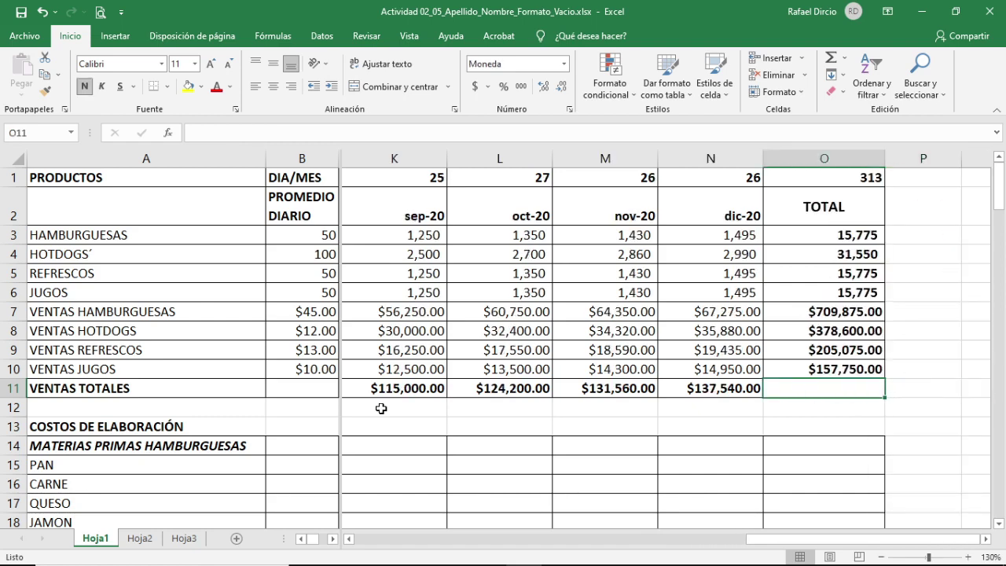
pyautogui.press('Up')
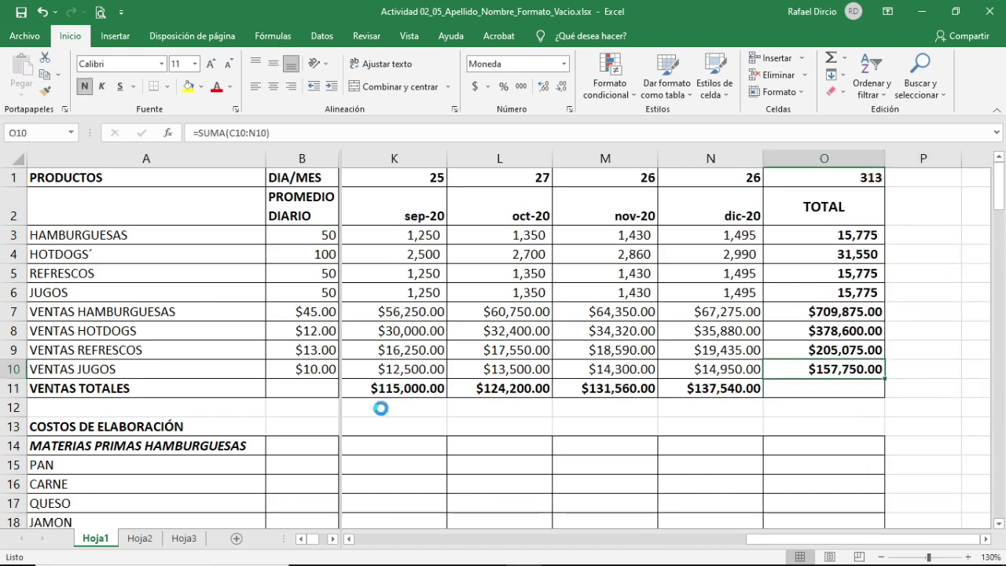
pyautogui.hotkey('ctrl', 'c')
pyautogui.press('Down')
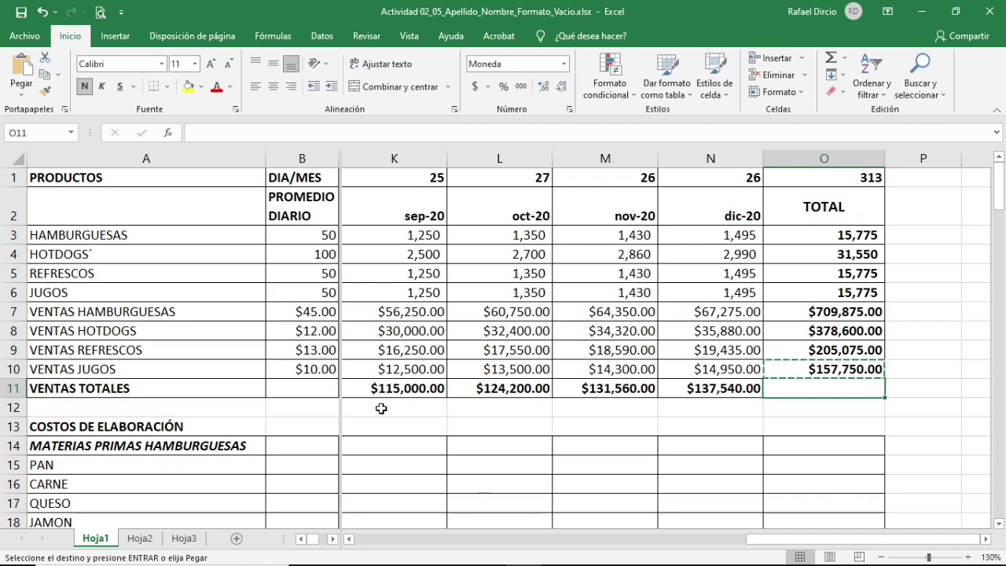
pyautogui.press('Return')
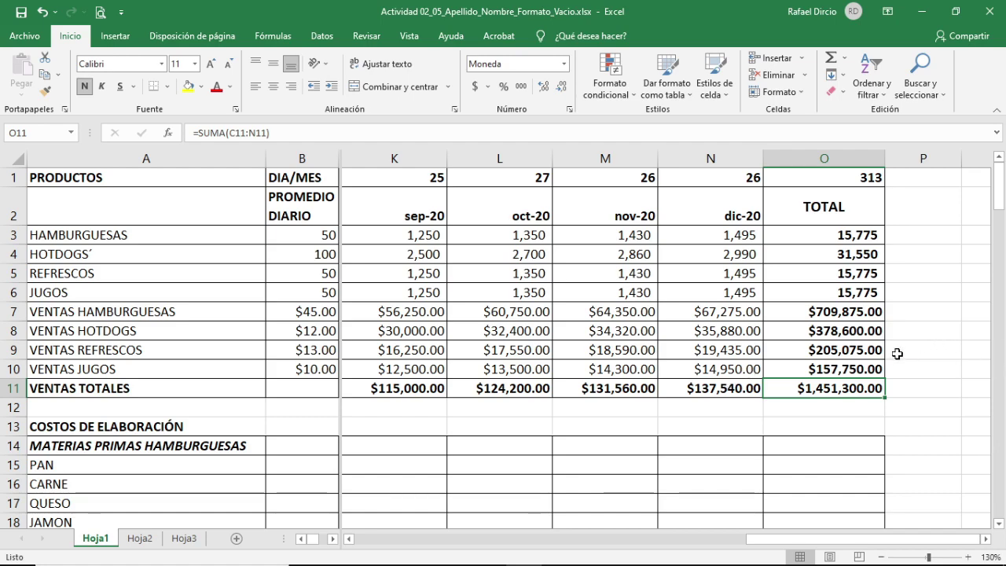
pyautogui.scroll(-1, 897, 354)
pyautogui.scroll(-2, 898, 354)
pyautogui.scroll(2, 899, 353)
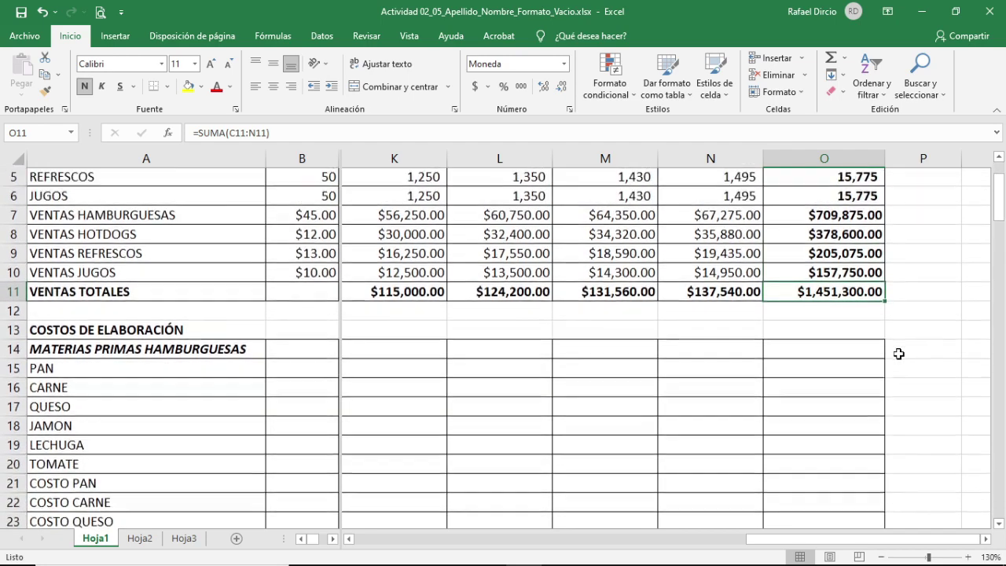
pyautogui.scroll(-1, 880, 347)
pyautogui.scroll(2, 875, 344)
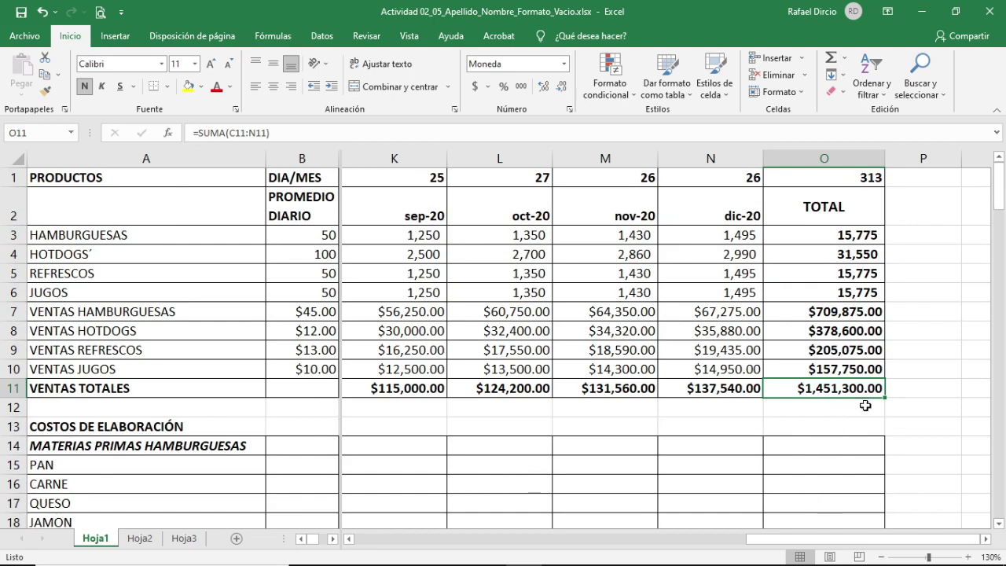
pyautogui.scroll(-1, 889, 436)
pyautogui.scroll(1, 889, 435)
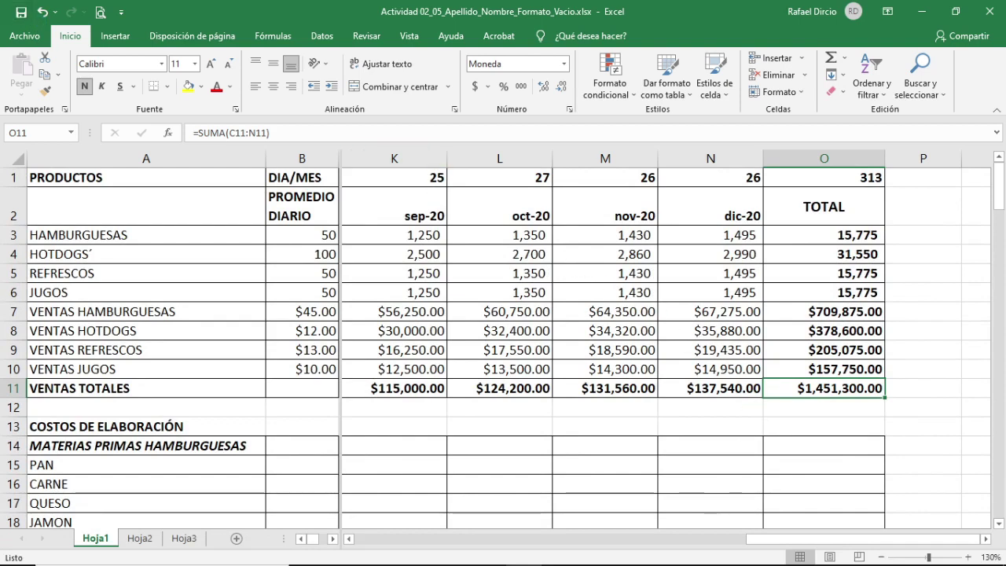
# Step: Switch to the Google Meet call, review the list of participants, and return to the Excel workbook
pyautogui.moveTo(416, 551)
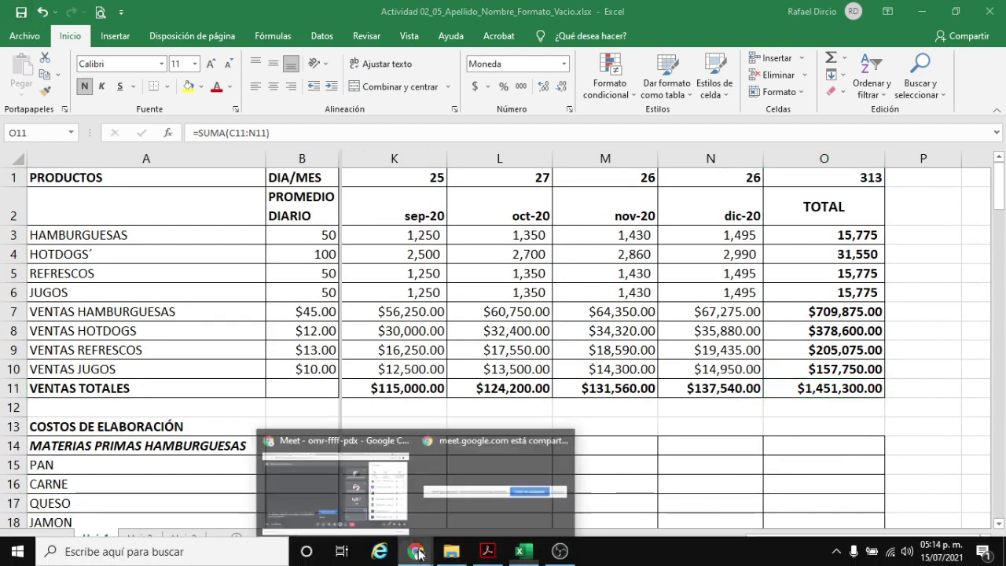
pyautogui.click(385, 481)
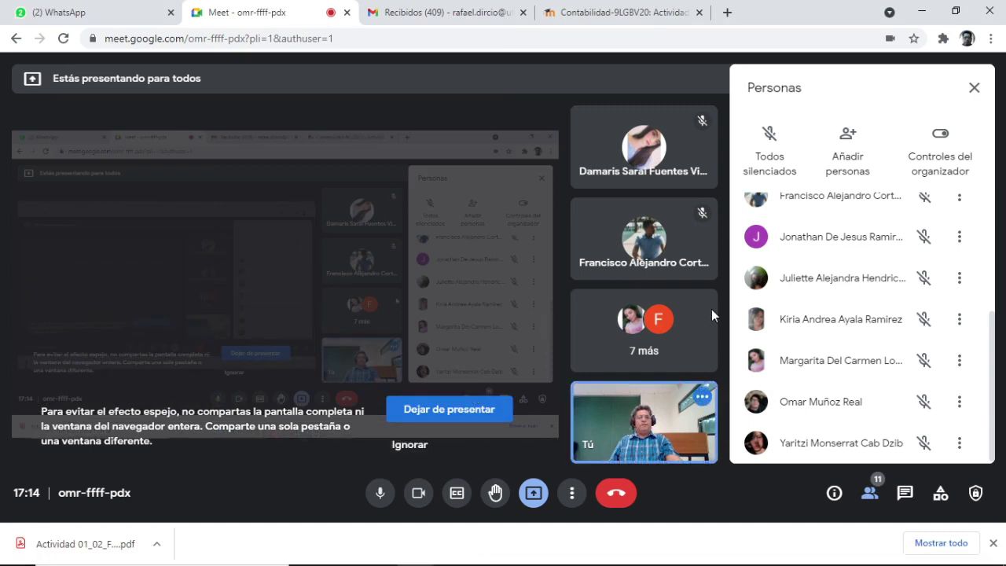
pyautogui.scroll(3, 878, 231)
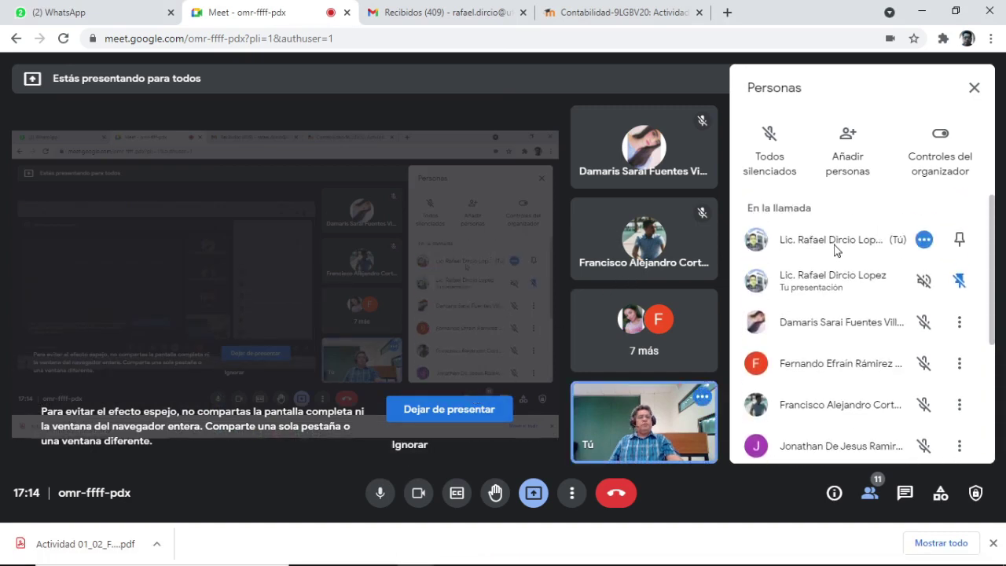
pyautogui.scroll(-3, 835, 249)
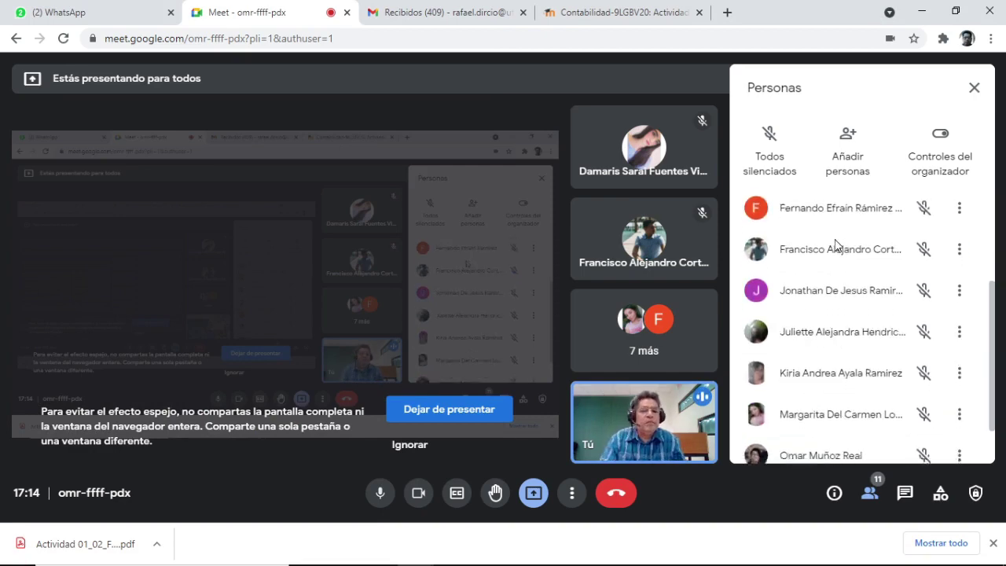
pyautogui.scroll(3, 835, 245)
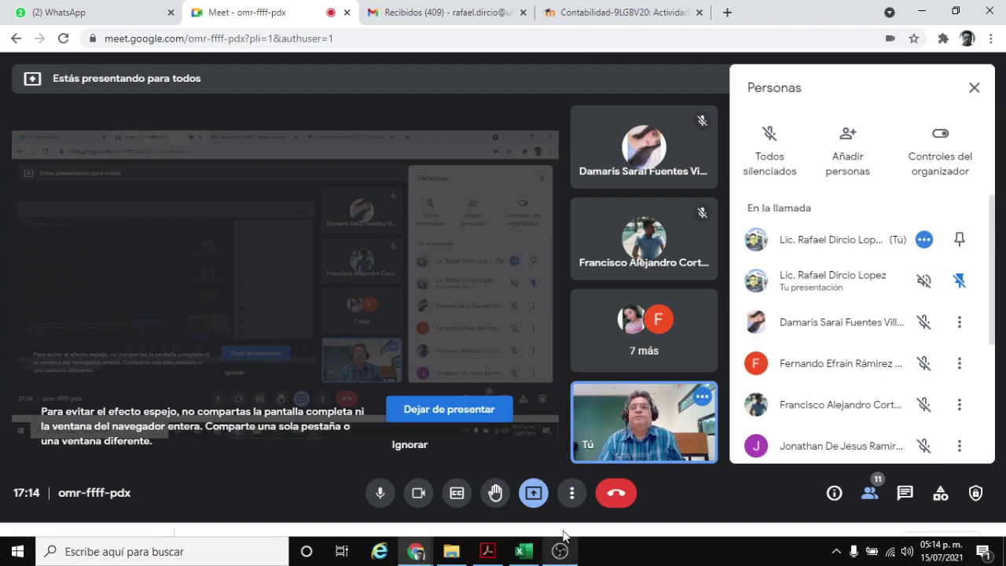
pyautogui.click(521, 550)
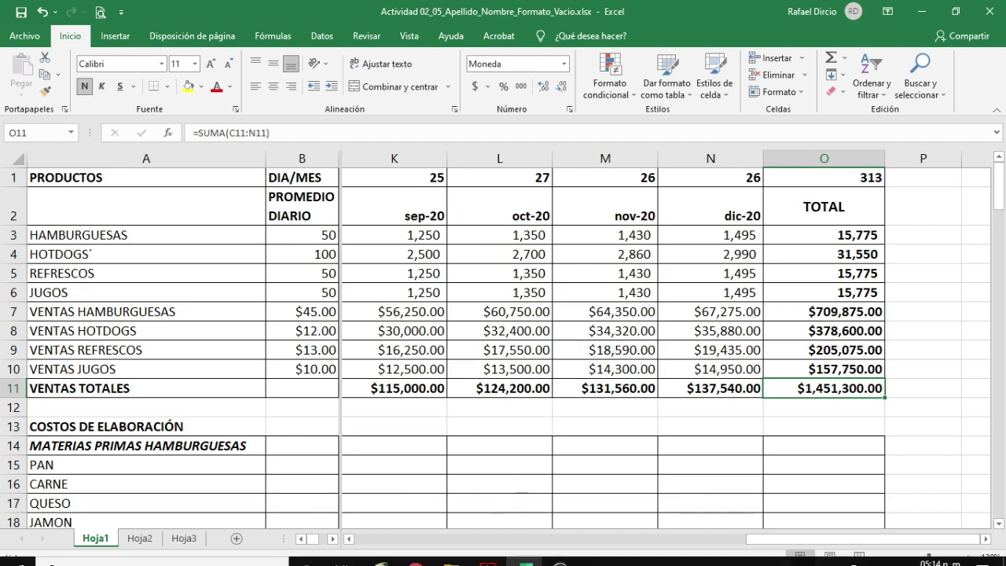
# Step: Switch to Internet Explorer, load the Sistema Integral de Información de las Universidades Tecnológicas favourite, and open Captura de Asistencias
pyautogui.moveTo(519, 559)
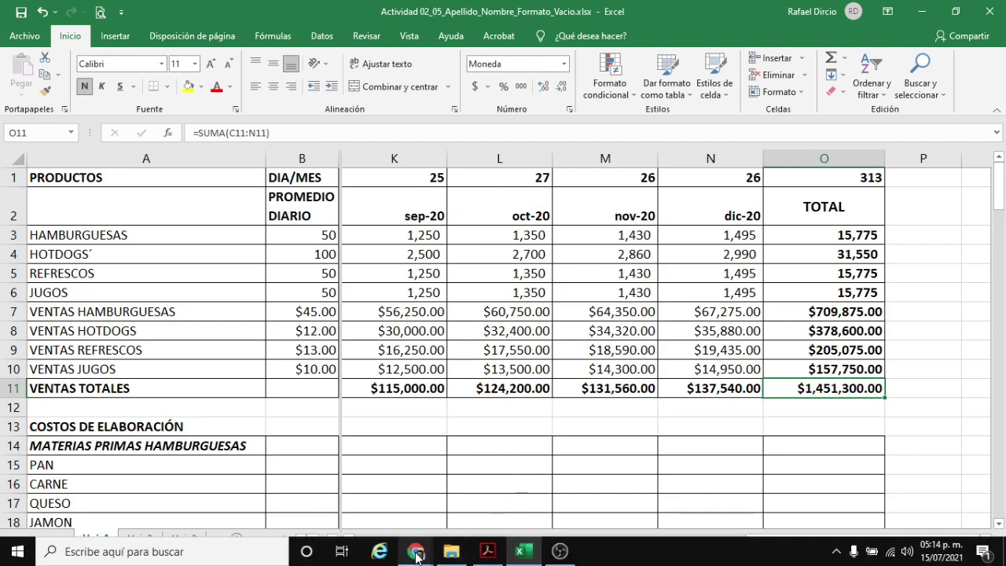
pyautogui.moveTo(417, 554)
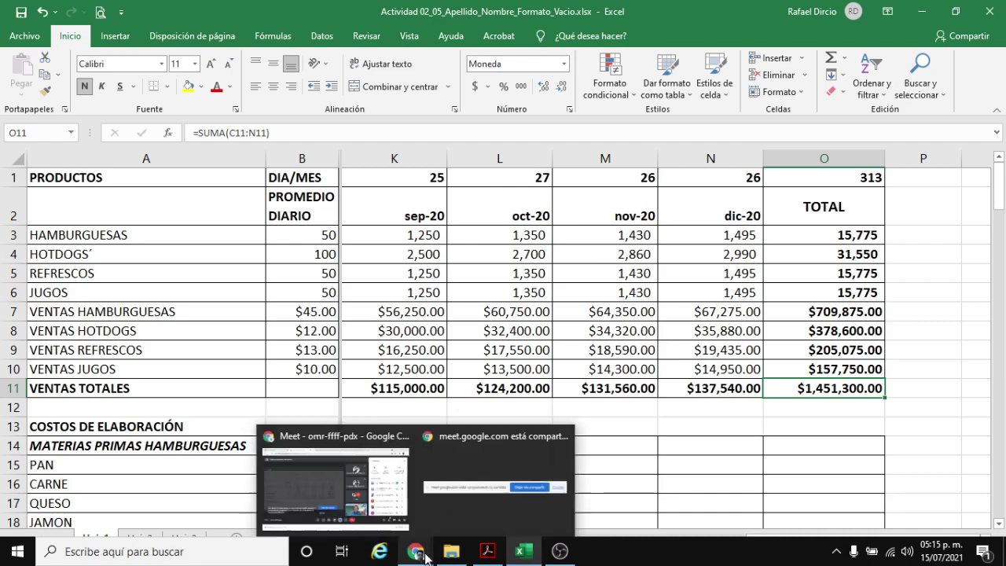
pyautogui.click(379, 554)
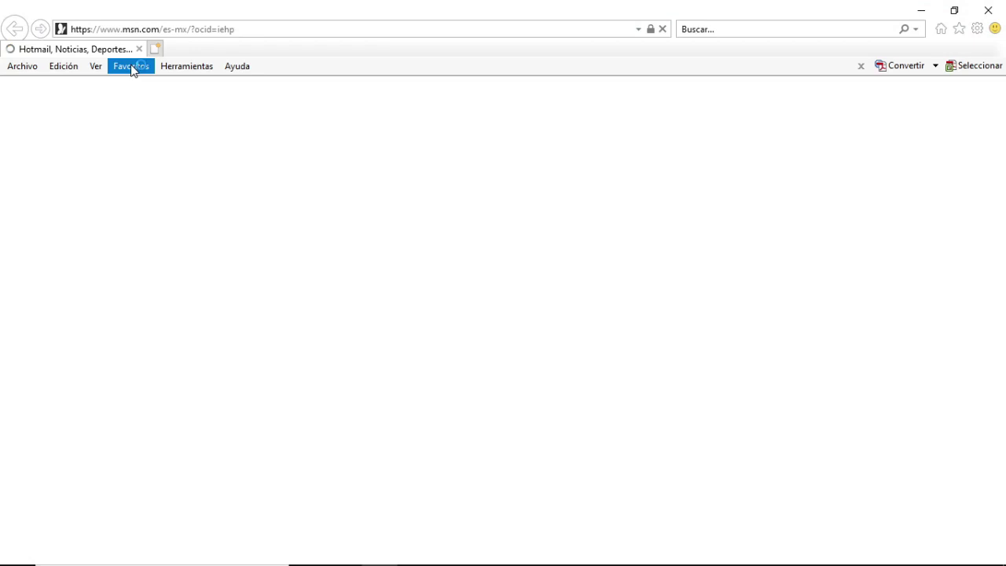
pyautogui.click(132, 67)
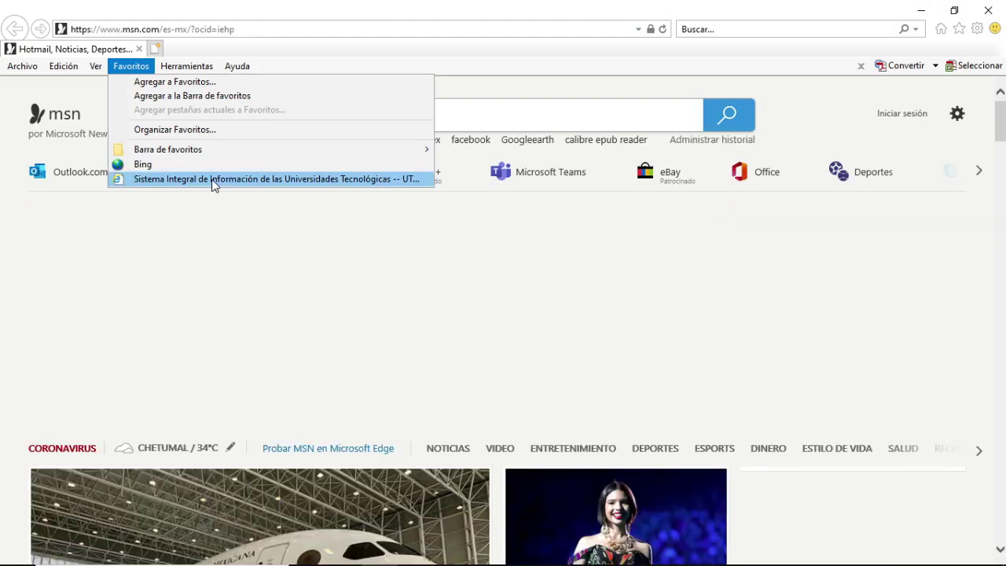
pyautogui.click(212, 180)
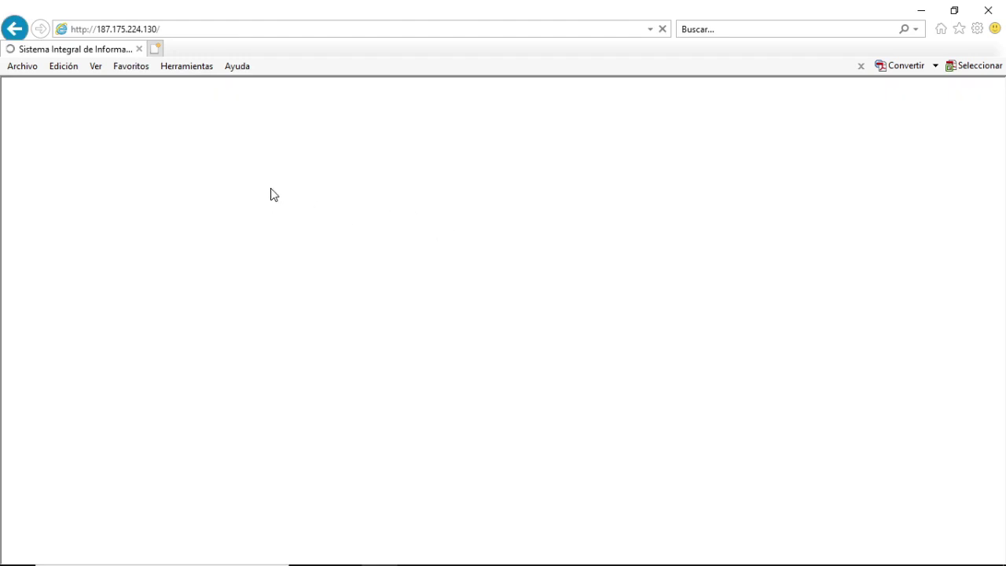
pyautogui.scroll(-1, 318, 355)
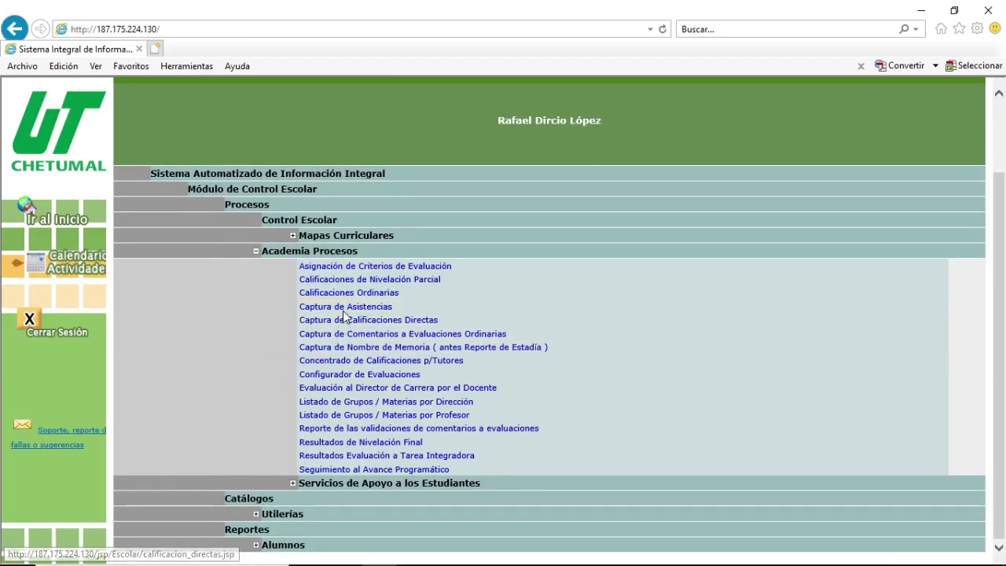
pyautogui.click(347, 313)
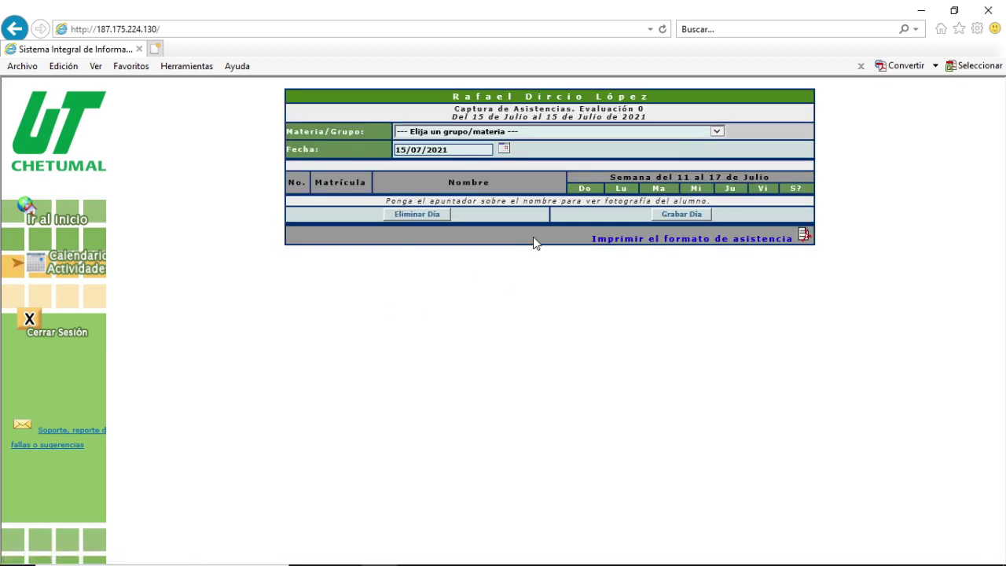
# Step: Choose the group Contabilidad R19 / Grupo 9 LGASBV20 Vespertino and mark student No. 1 as Falta for Thursday 15/07/2021
pyautogui.click(723, 134)
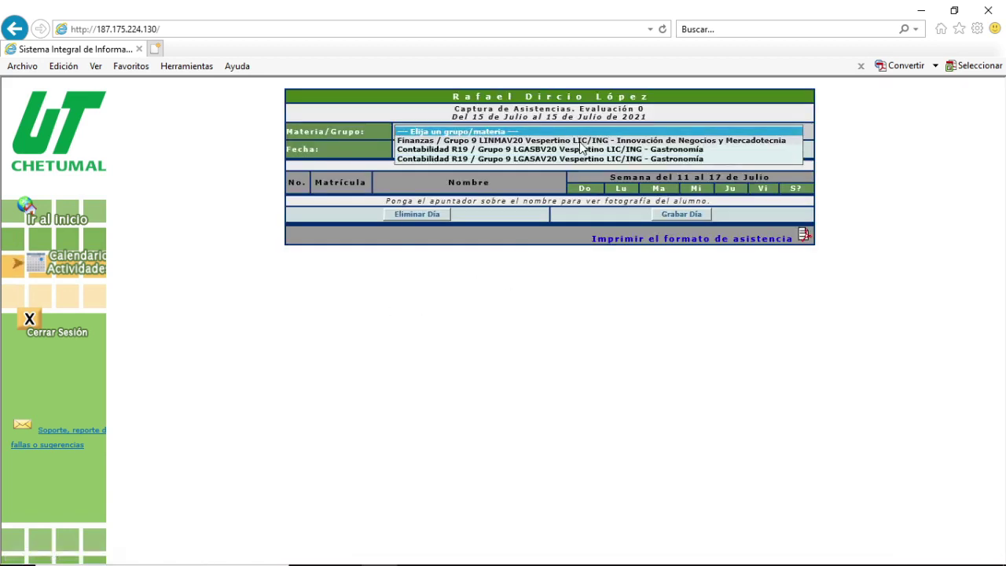
pyautogui.click(555, 149)
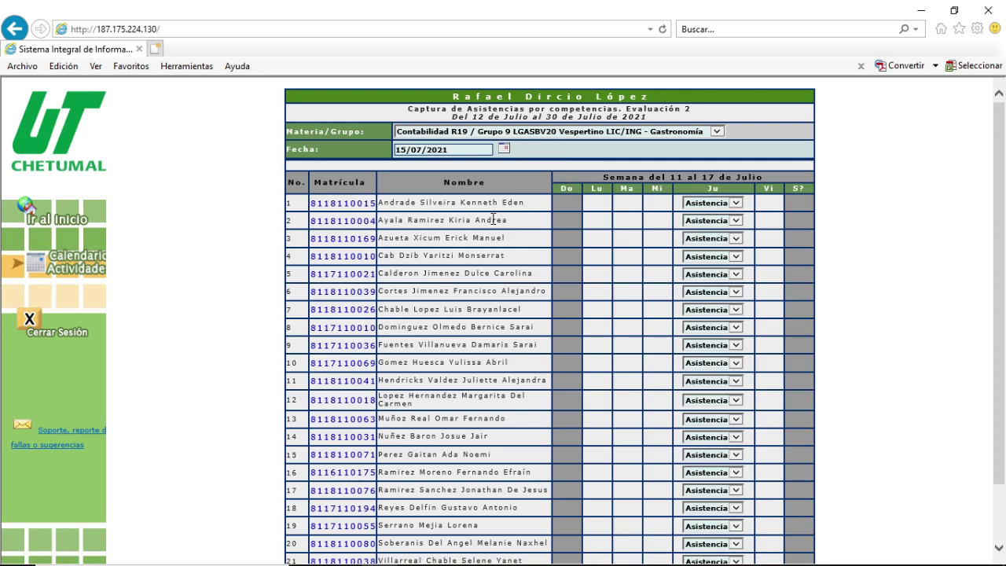
pyautogui.click(737, 203)
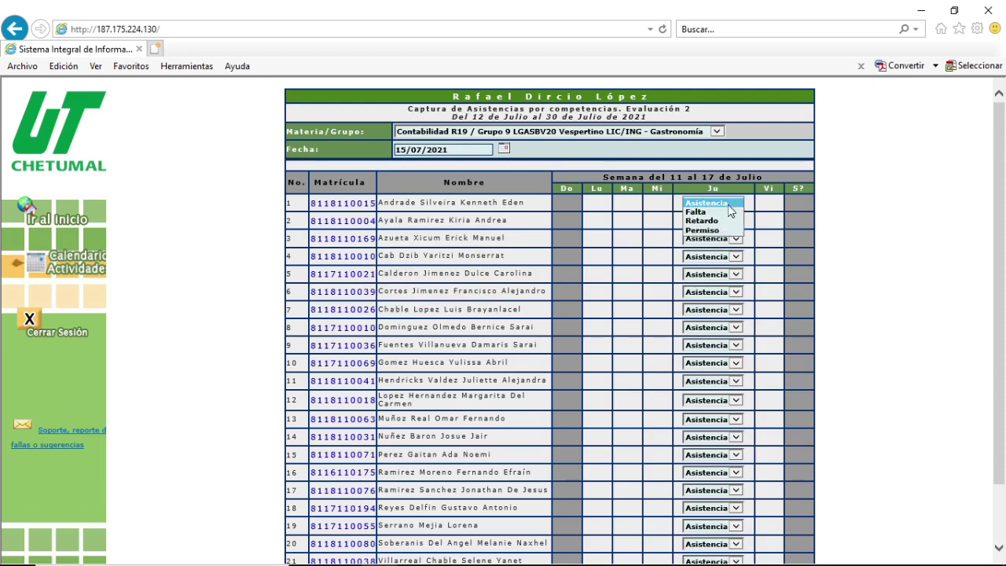
pyautogui.click(696, 212)
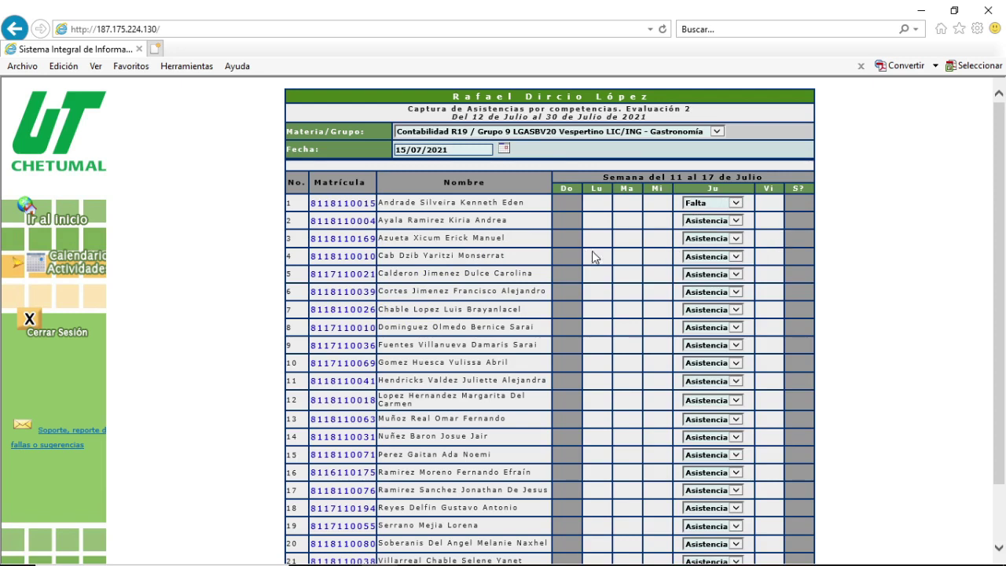
# Step: Check in the Google Meet participant list which students are in the call, and return to the attendance form in Internet Explorer
pyautogui.moveTo(542, 559)
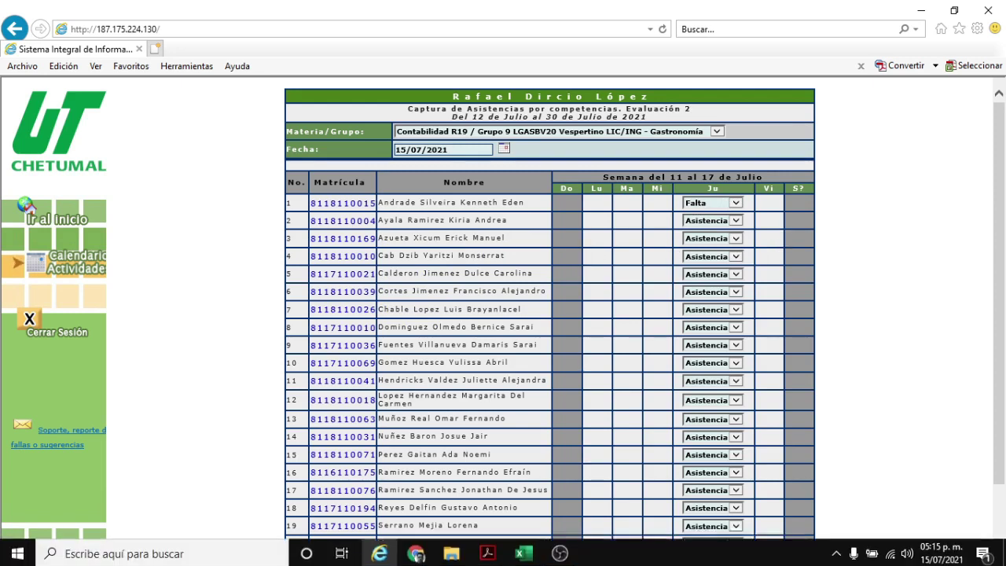
pyautogui.moveTo(417, 555)
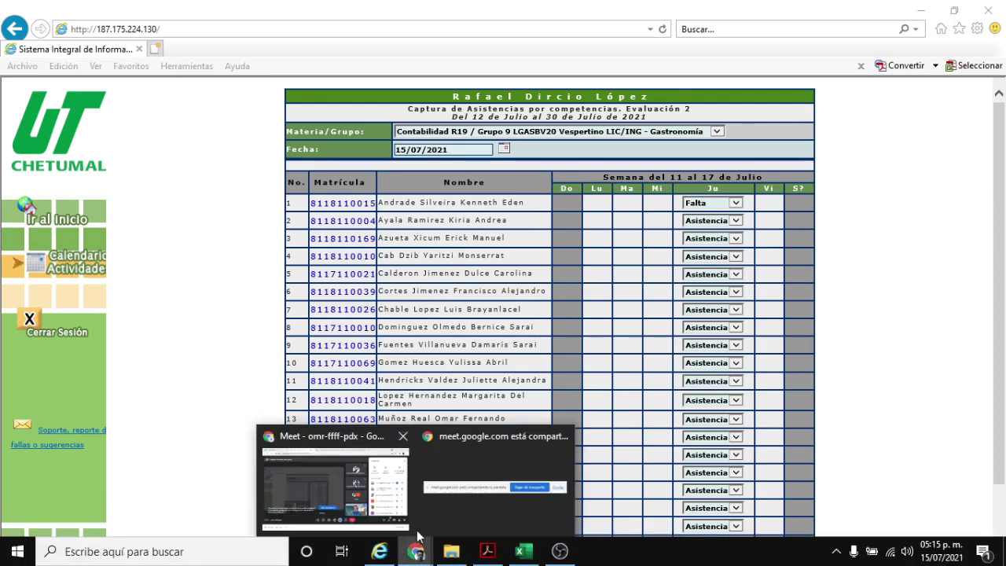
pyautogui.click(338, 484)
pyautogui.scroll(-4, 845, 246)
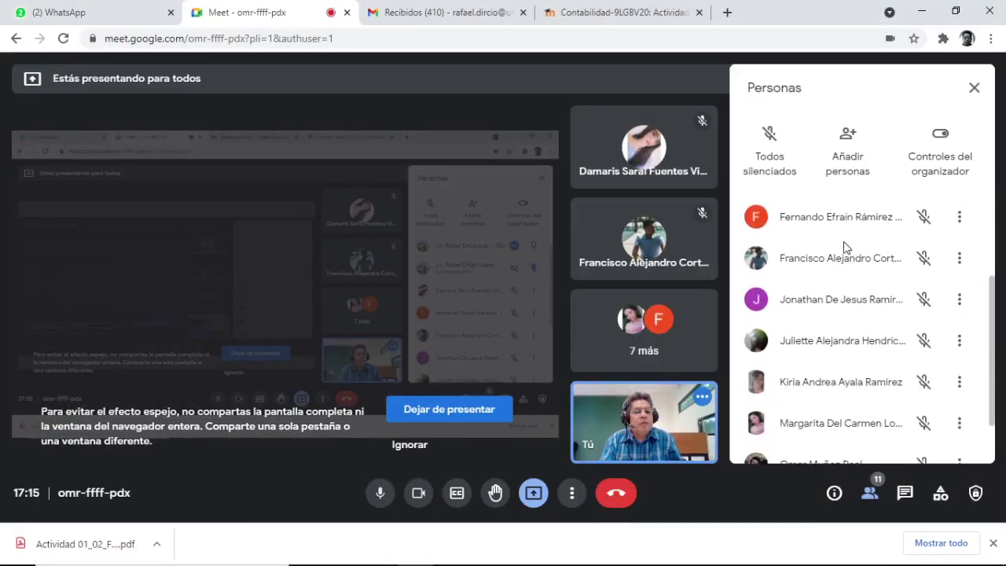
pyautogui.scroll(4, 852, 263)
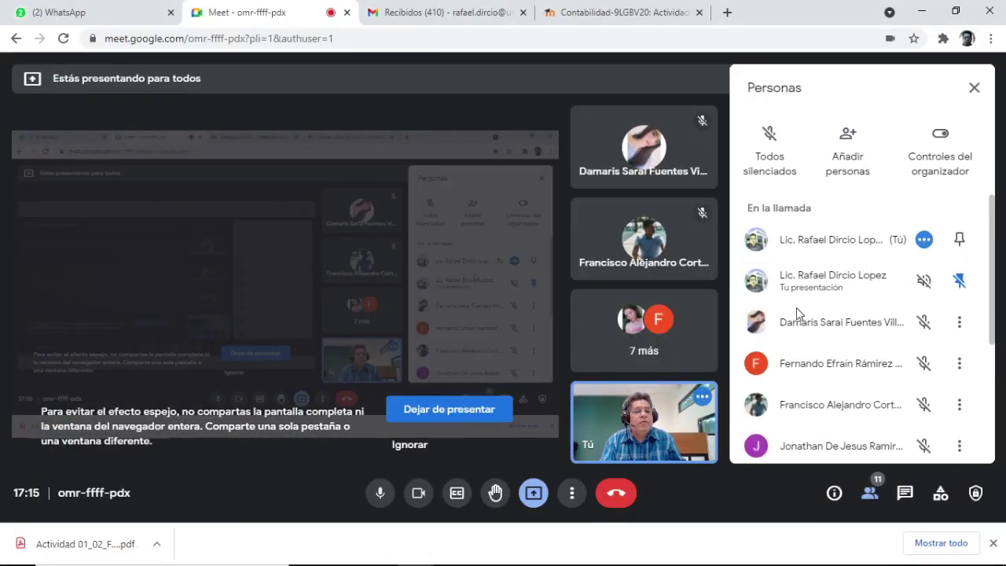
pyautogui.moveTo(595, 561)
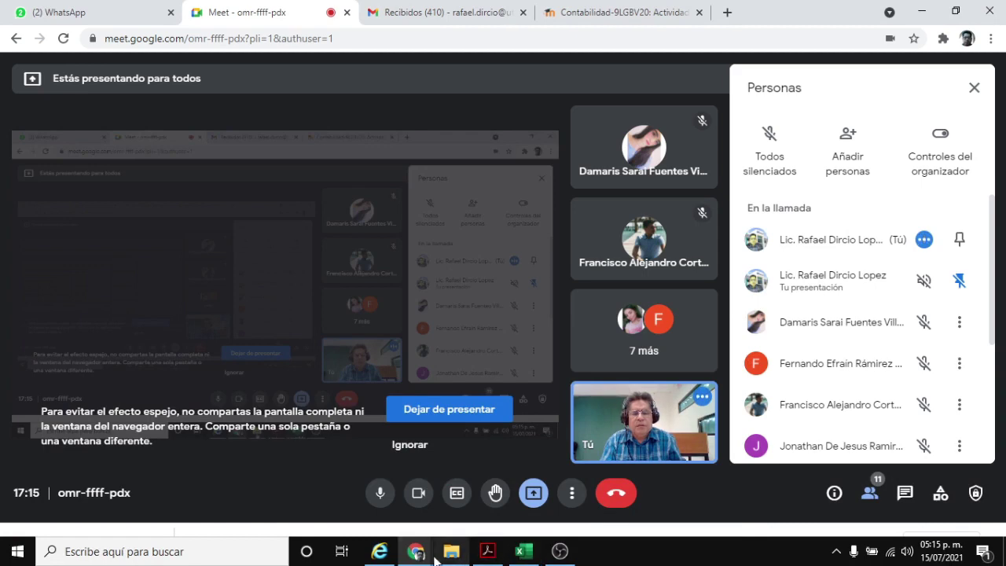
pyautogui.click(380, 551)
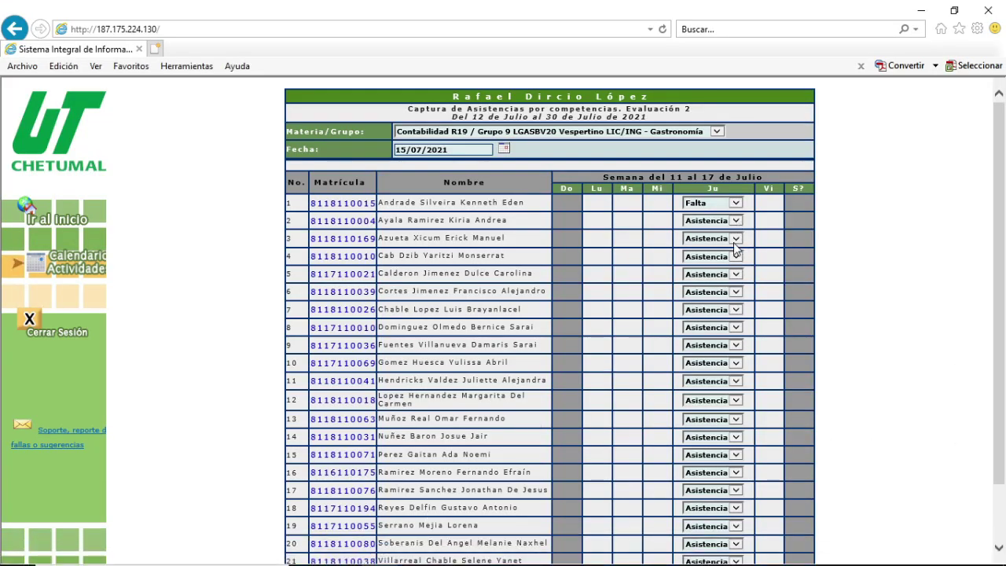
# Step: Mark students No. 3, No. 5 and No. 7 as Falta in the Thursday attendance column
pyautogui.click(736, 239)
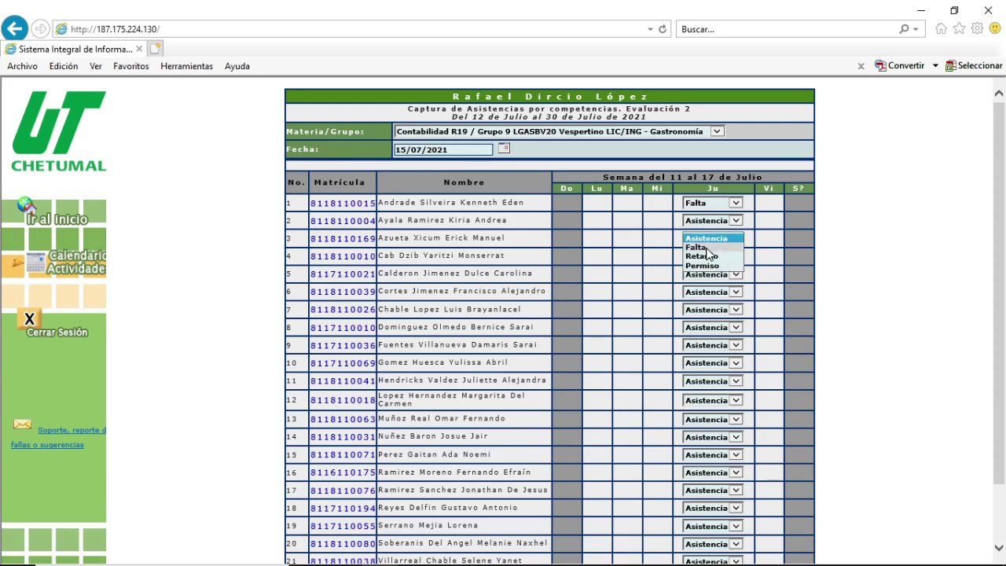
pyautogui.click(706, 256)
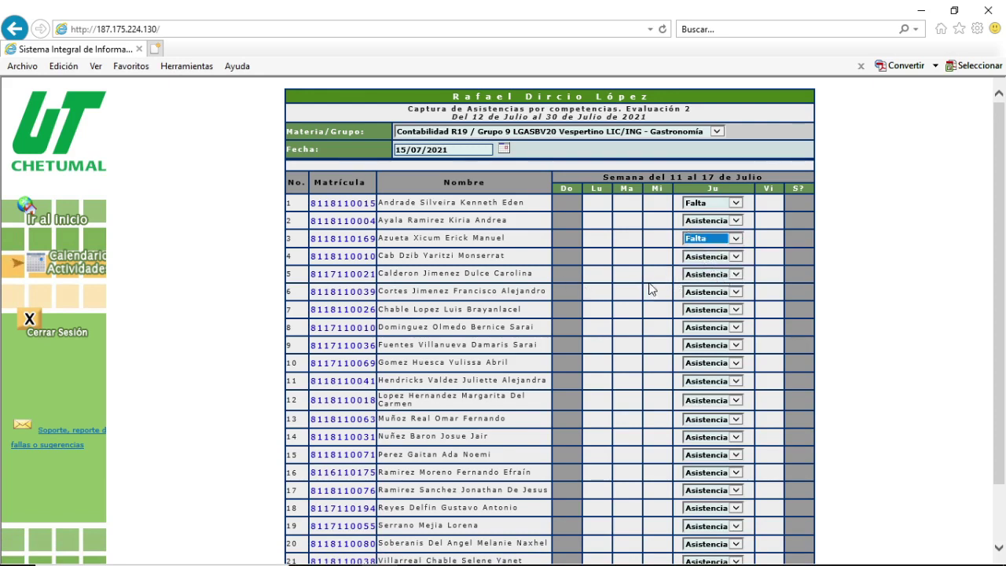
pyautogui.click(736, 275)
pyautogui.click(696, 284)
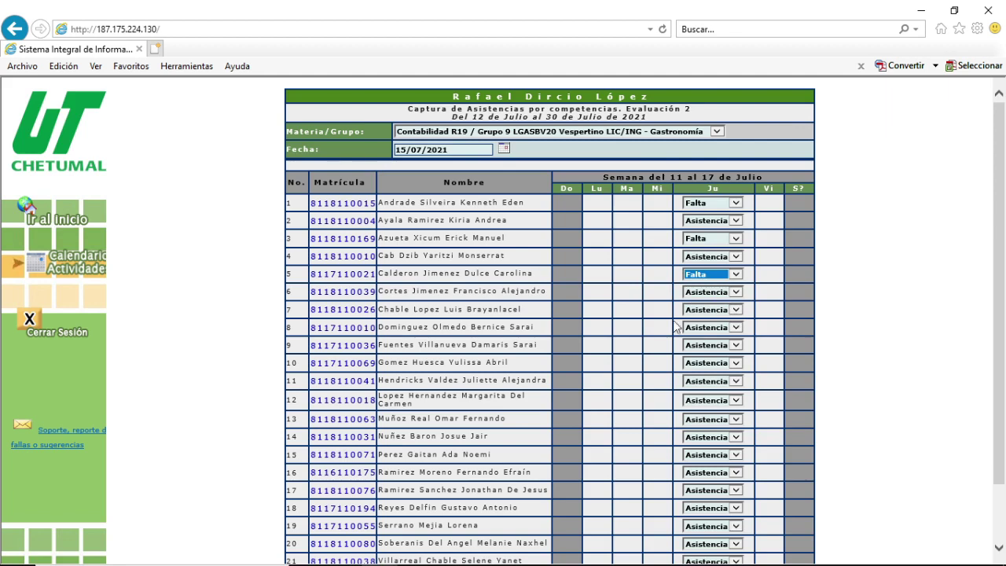
pyautogui.click(736, 310)
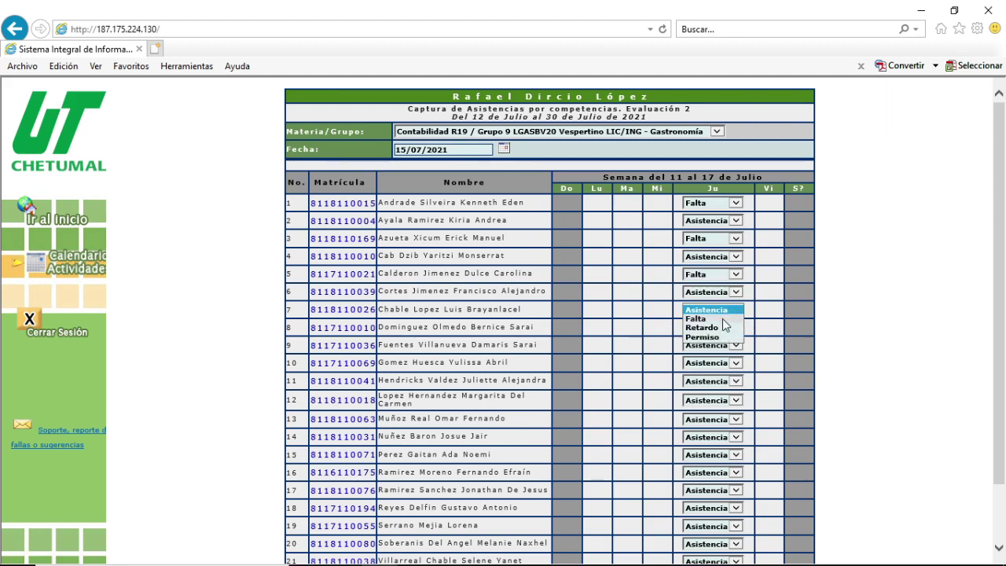
pyautogui.click(716, 320)
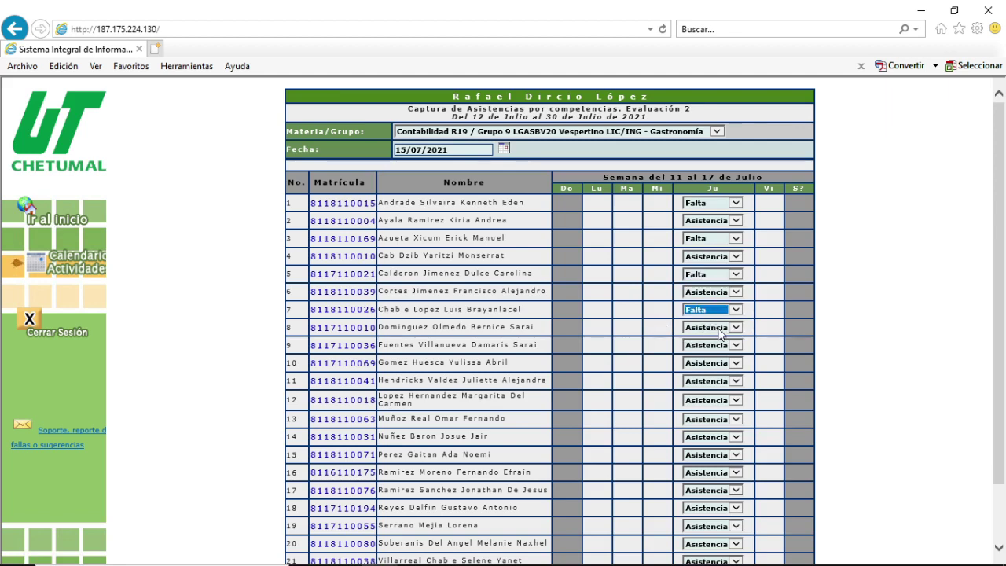
pyautogui.click(804, 337)
pyautogui.scroll(-2, 804, 337)
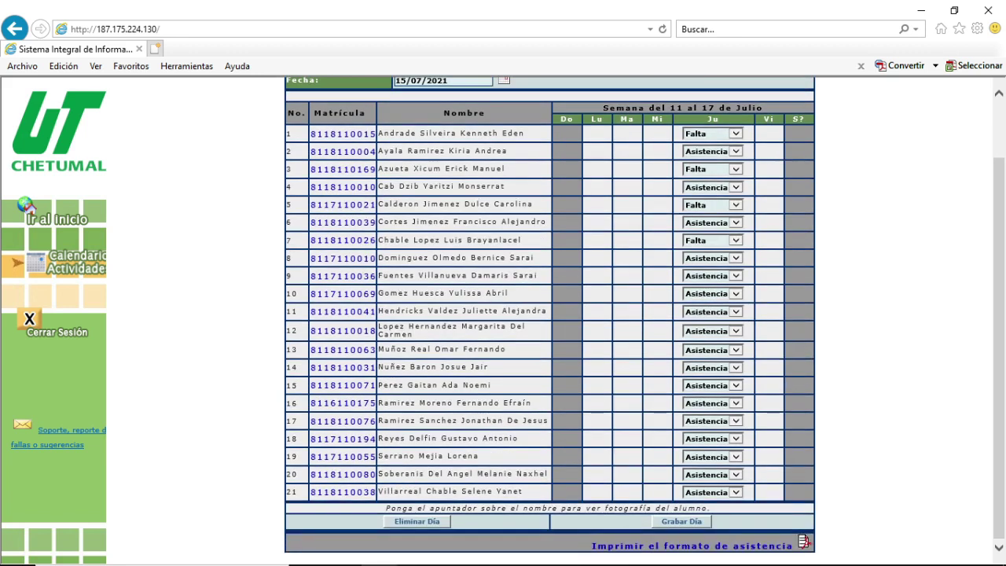
# Step: Switch back to Google Meet and look through the participants for the remaining students on the attendance list
pyautogui.click(416, 548)
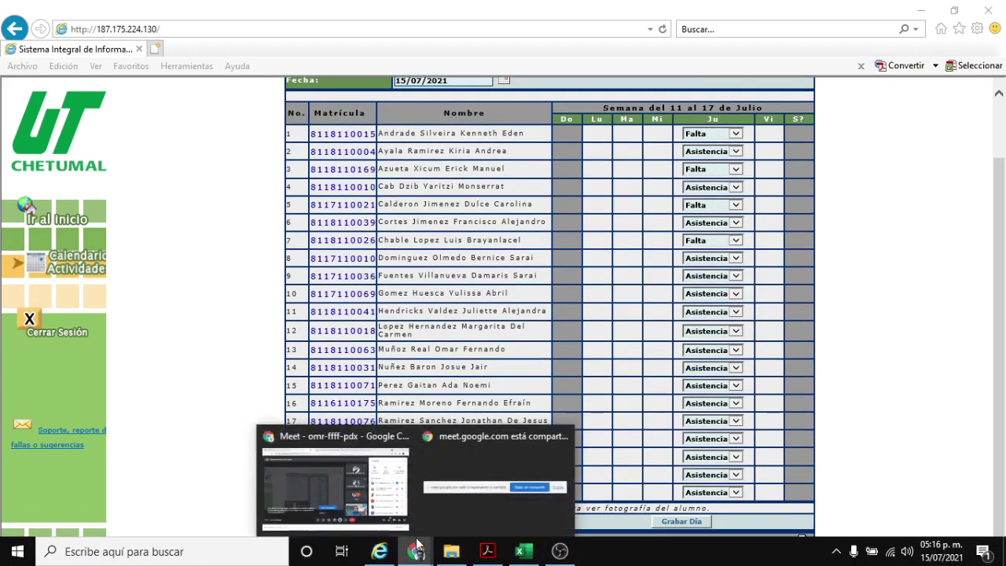
pyautogui.click(336, 486)
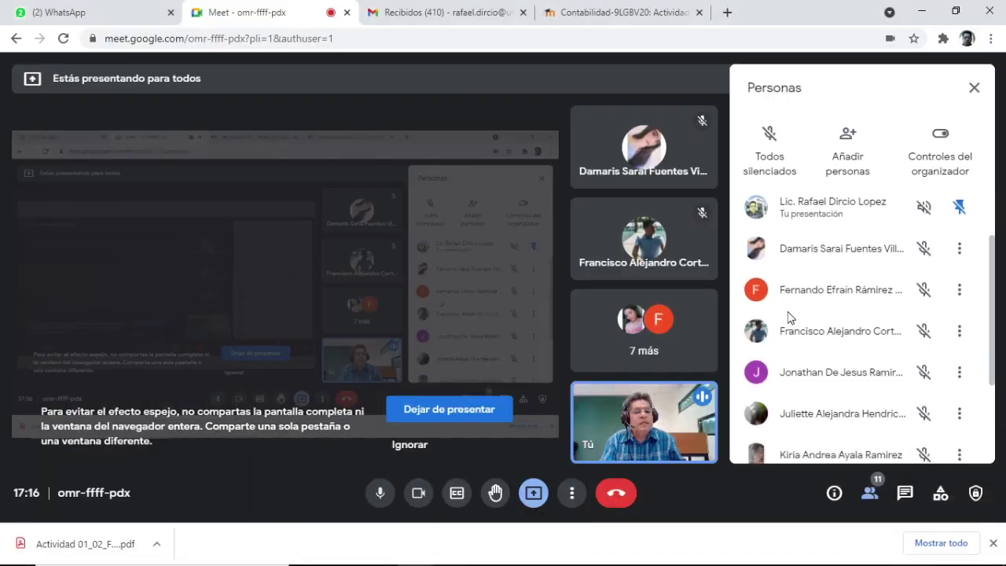
pyautogui.scroll(-3, 790, 318)
pyautogui.scroll(5, 790, 318)
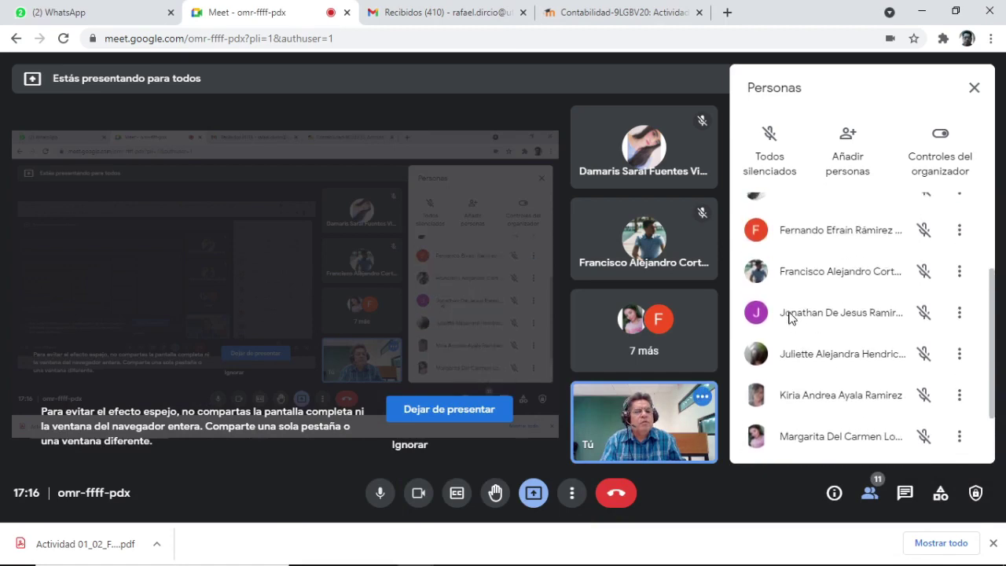